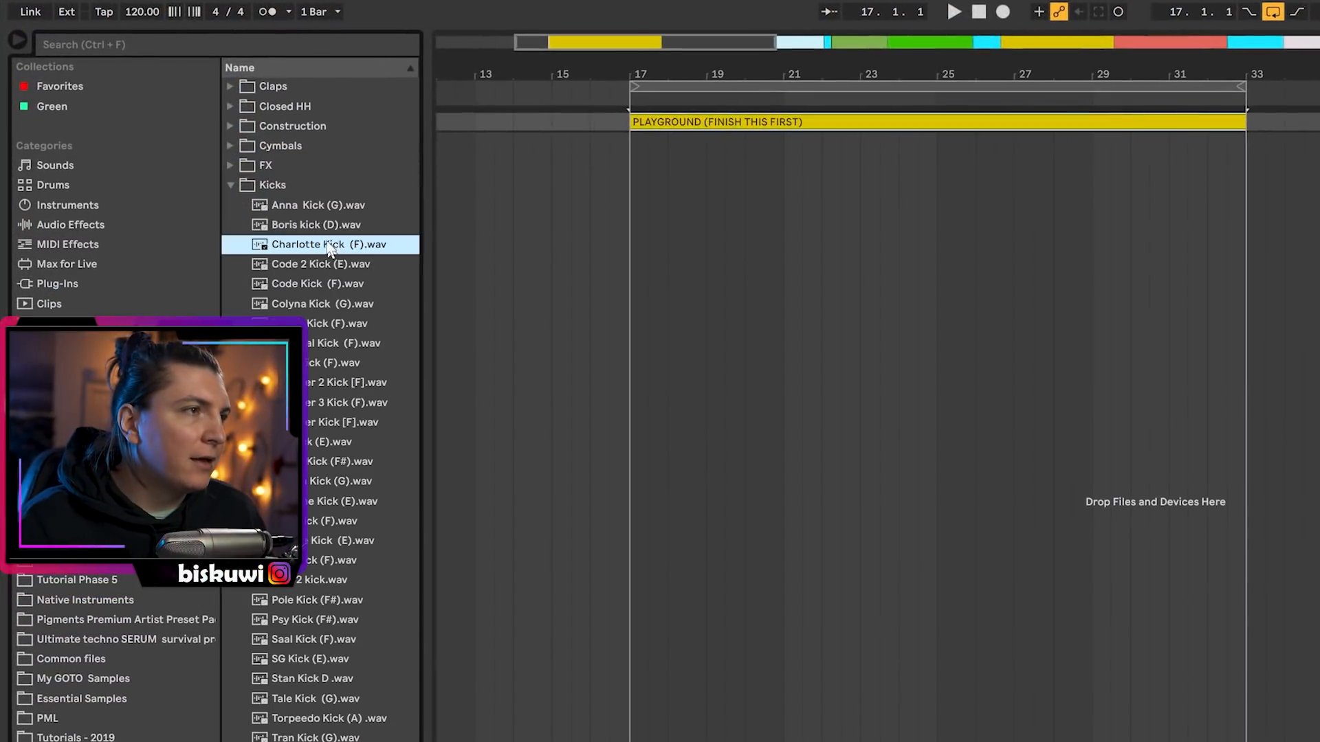
Pick Boris kick (D).wav for the Drum Rack pad, shorten its tail with a fade out of about 46.8 ms, and audition it
{"action": "left_click", "coordinate": [318, 232]}
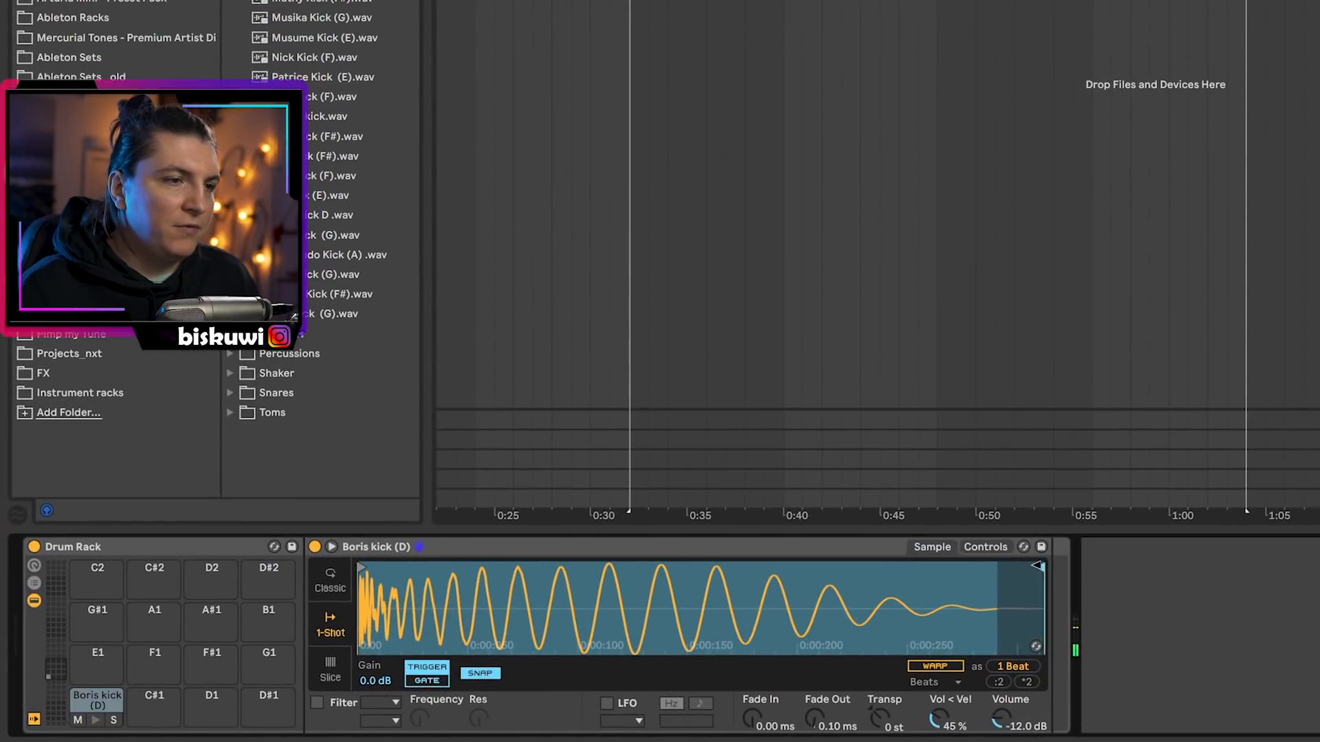
{"action": "mouse_move", "coordinate": [1039, 567]}
{"action": "left_mouse_down"}
{"action": "mouse_move", "coordinate": [868, 619]}
{"action": "mouse_move", "coordinate": [851, 701]}
{"action": "left_mouse_up"}
{"action": "left_click", "coordinate": [95, 720]}
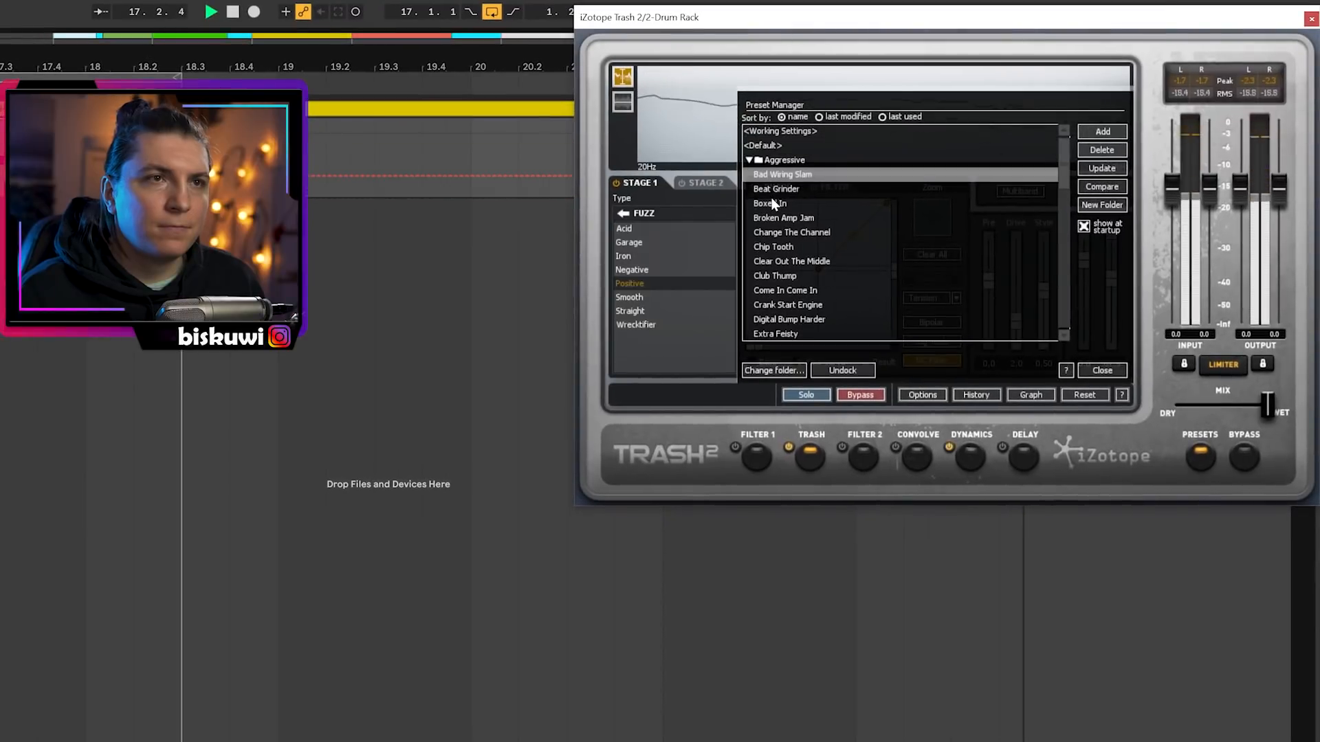
Audition the Aggressive presets in Trash 2 from Beat Grinder to Digital Bump Harder, keep the latter, and lower the wet mix slightly
{"action": "left_click", "coordinate": [775, 189]}
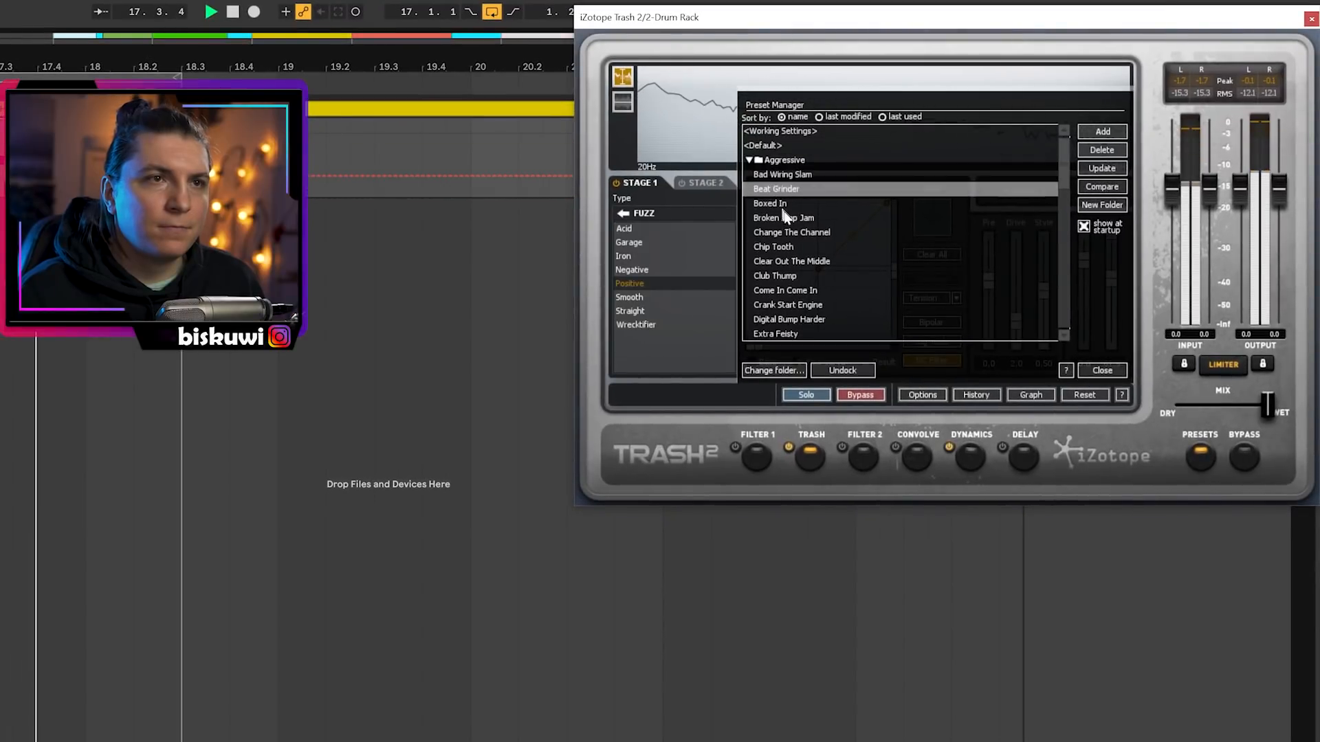
{"action": "left_click", "coordinate": [782, 206]}
{"action": "left_click", "coordinate": [791, 219]}
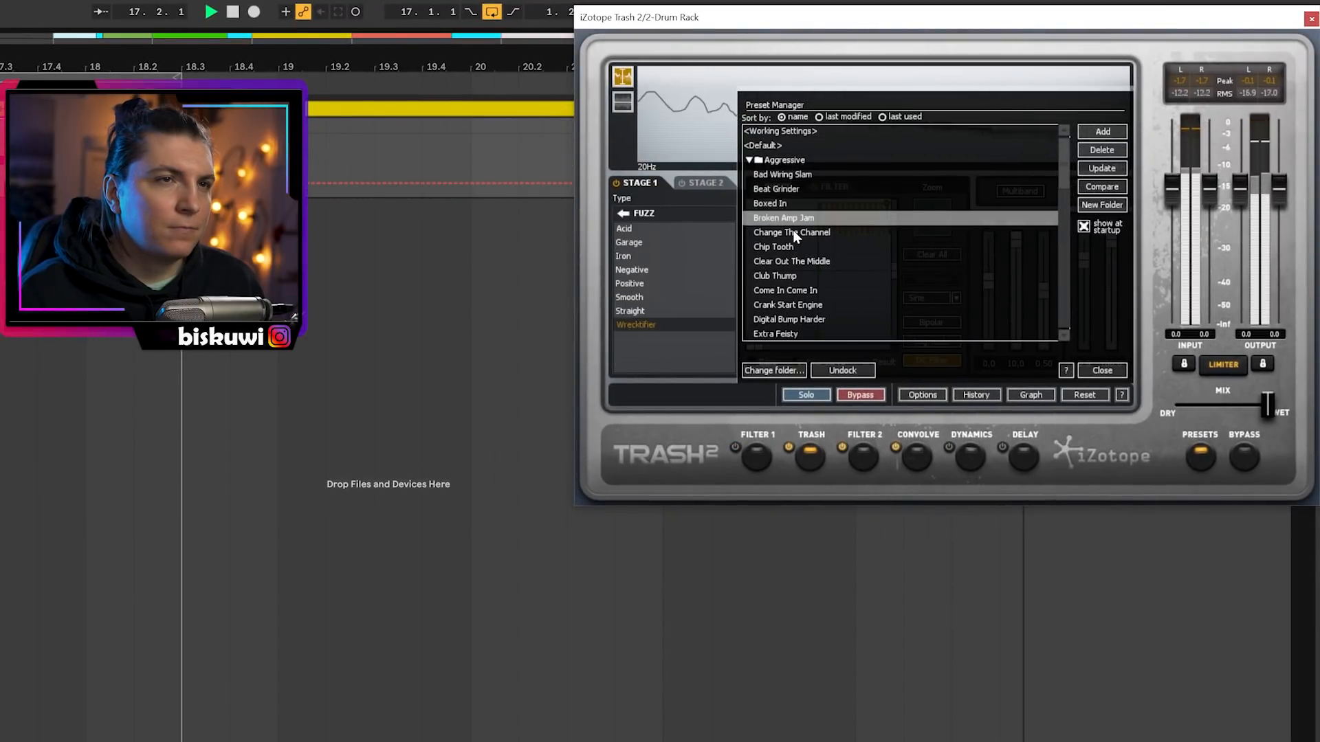
{"action": "left_click", "coordinate": [796, 234]}
{"action": "left_click", "coordinate": [813, 265]}
{"action": "left_click", "coordinate": [812, 276]}
{"action": "left_click", "coordinate": [803, 305]}
{"action": "left_click", "coordinate": [803, 318]}
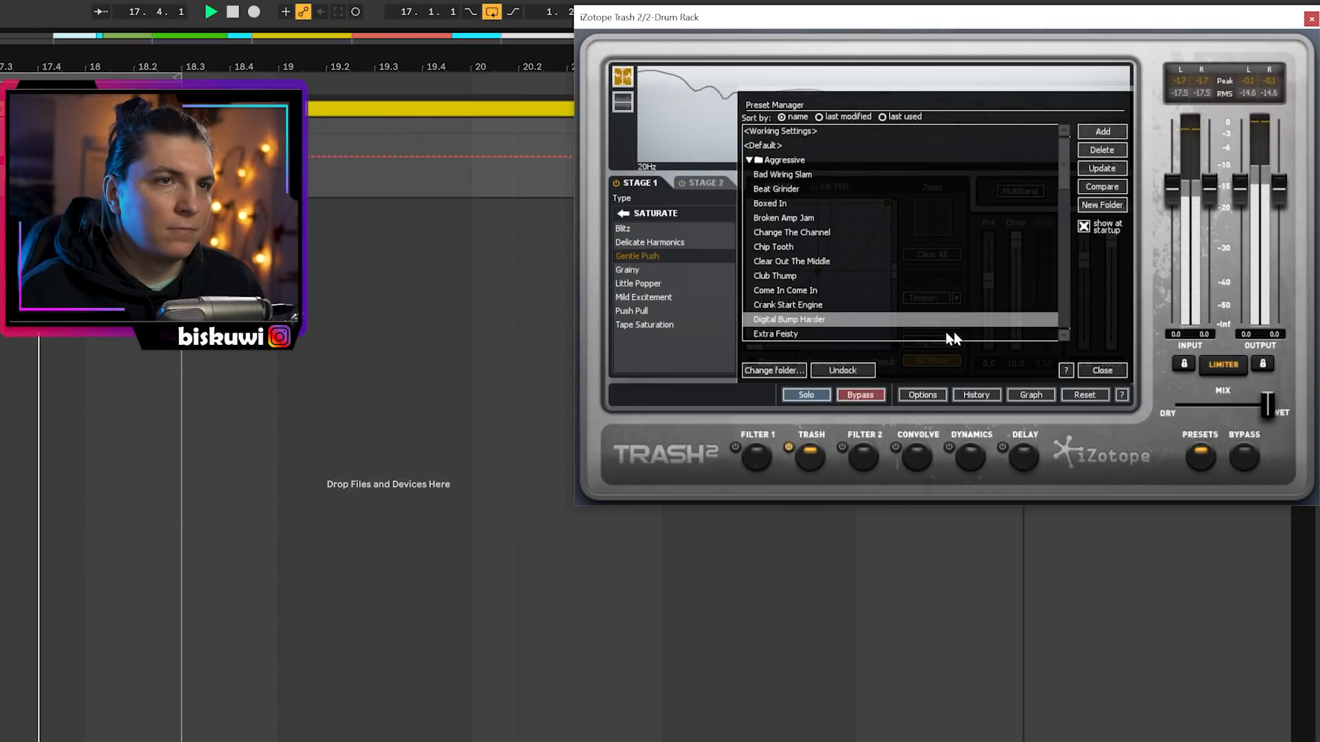
{"action": "left_click_drag", "start_coordinate": [1265, 402], "coordinate": [1249, 409]}
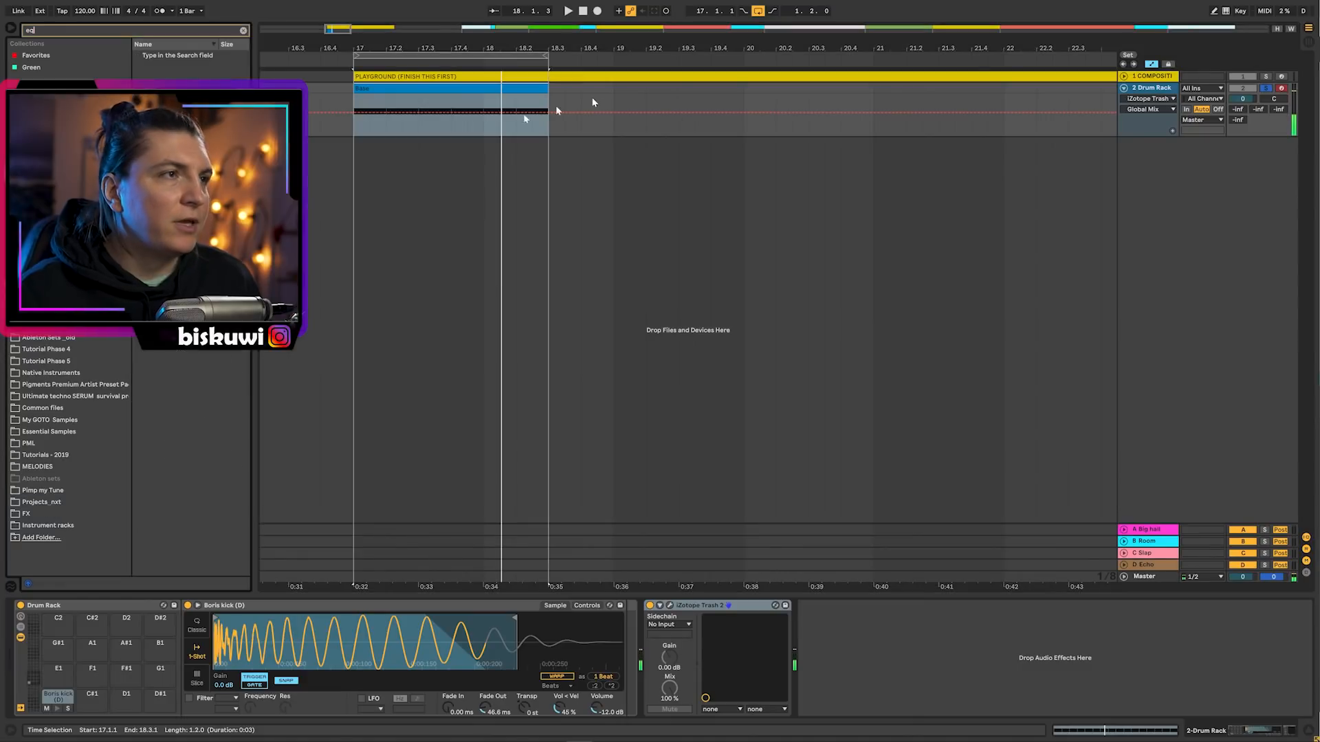
Insert EQ Eight before Trash 2 on the Drum Rack track and lower the high-cut frequency of band 8 into the midrange
{"action": "left_click_drag", "start_coordinate": [167, 67], "coordinate": [699, 661]}
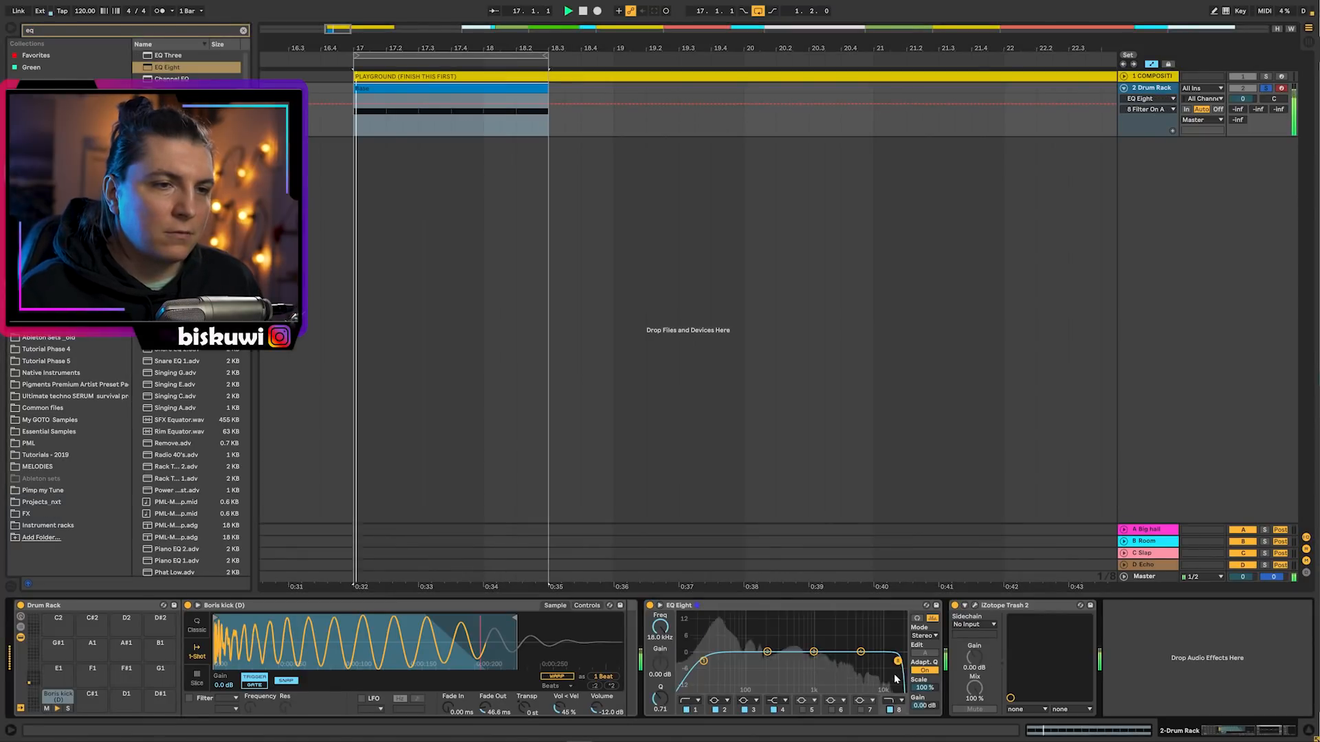
{"action": "left_click_drag", "start_coordinate": [900, 661], "coordinate": [811, 660]}
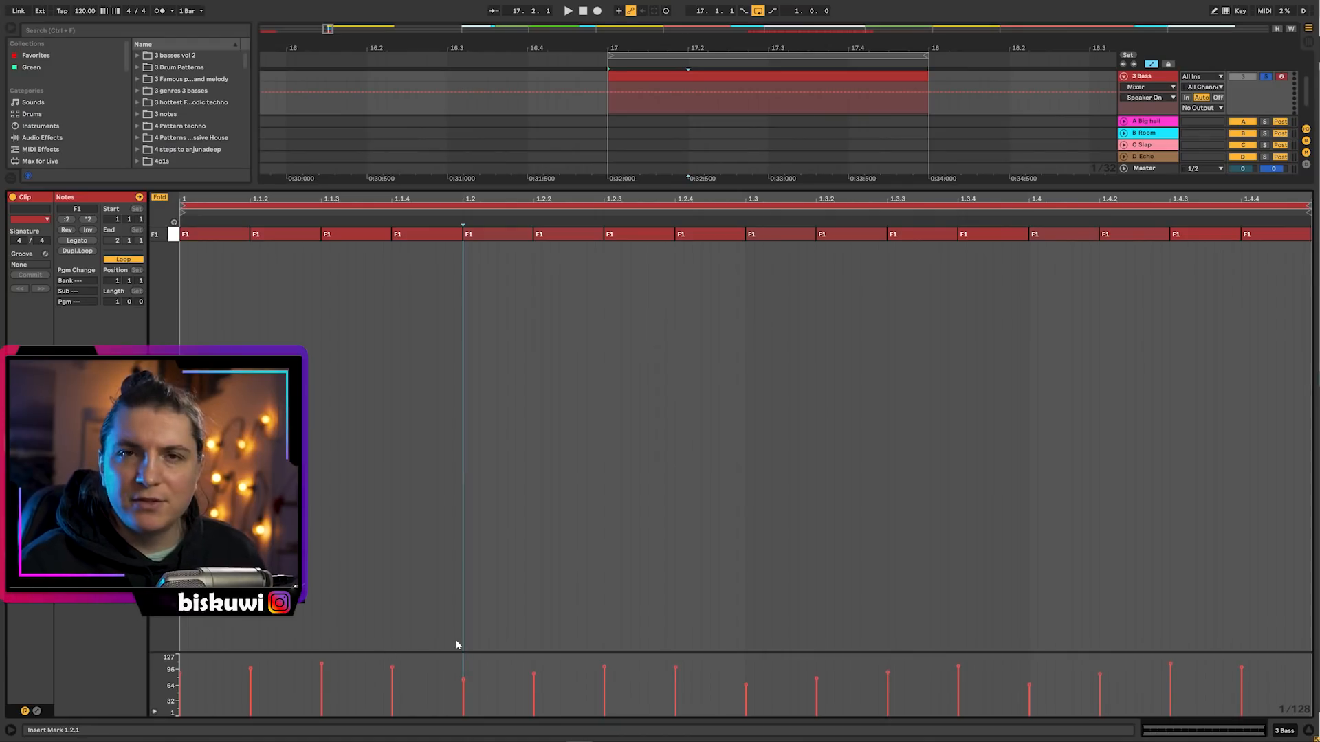
Select all the F1 notes in the bass clip and search the browser for the Pigments synth
{"action": "left_click_drag", "start_coordinate": [194, 277], "coordinate": [1262, 227]}
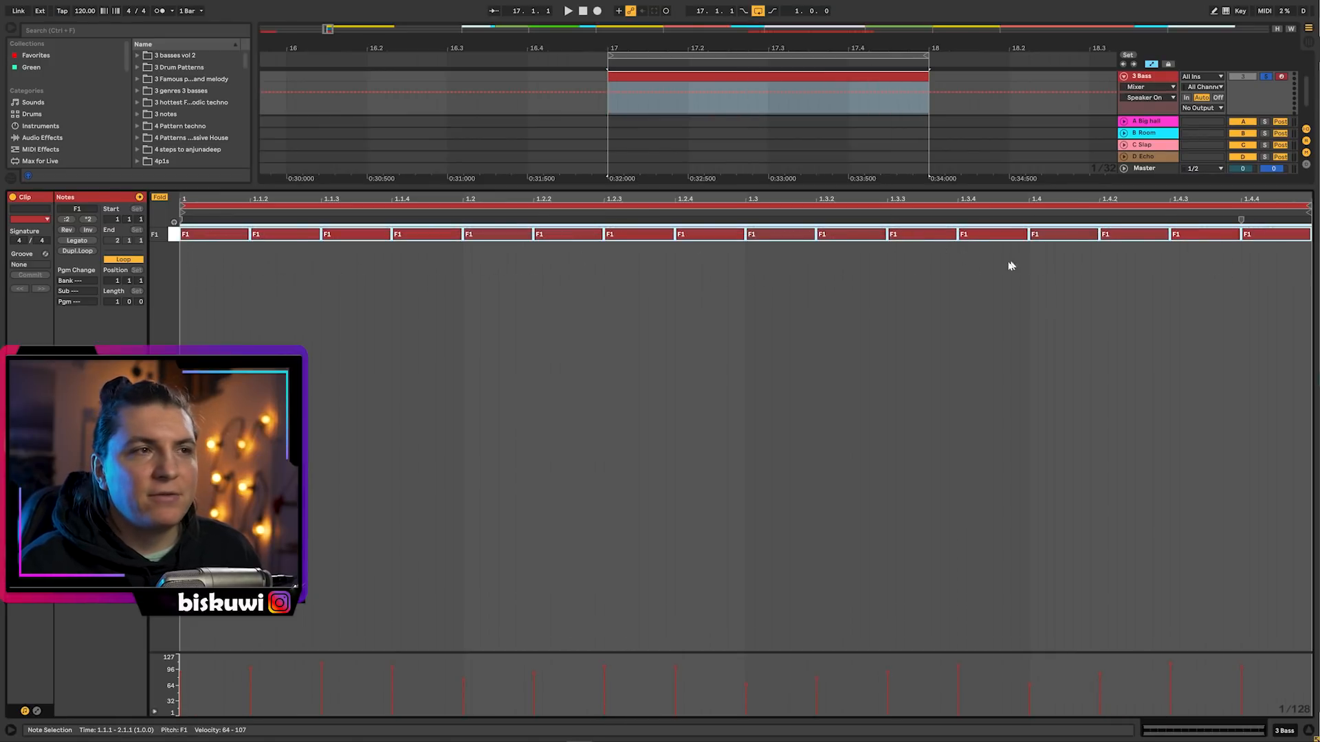
{"action": "key", "text": "shift+Tab"}
{"action": "key", "text": "ctrl+f"}
{"action": "type", "text": "pigmen"}
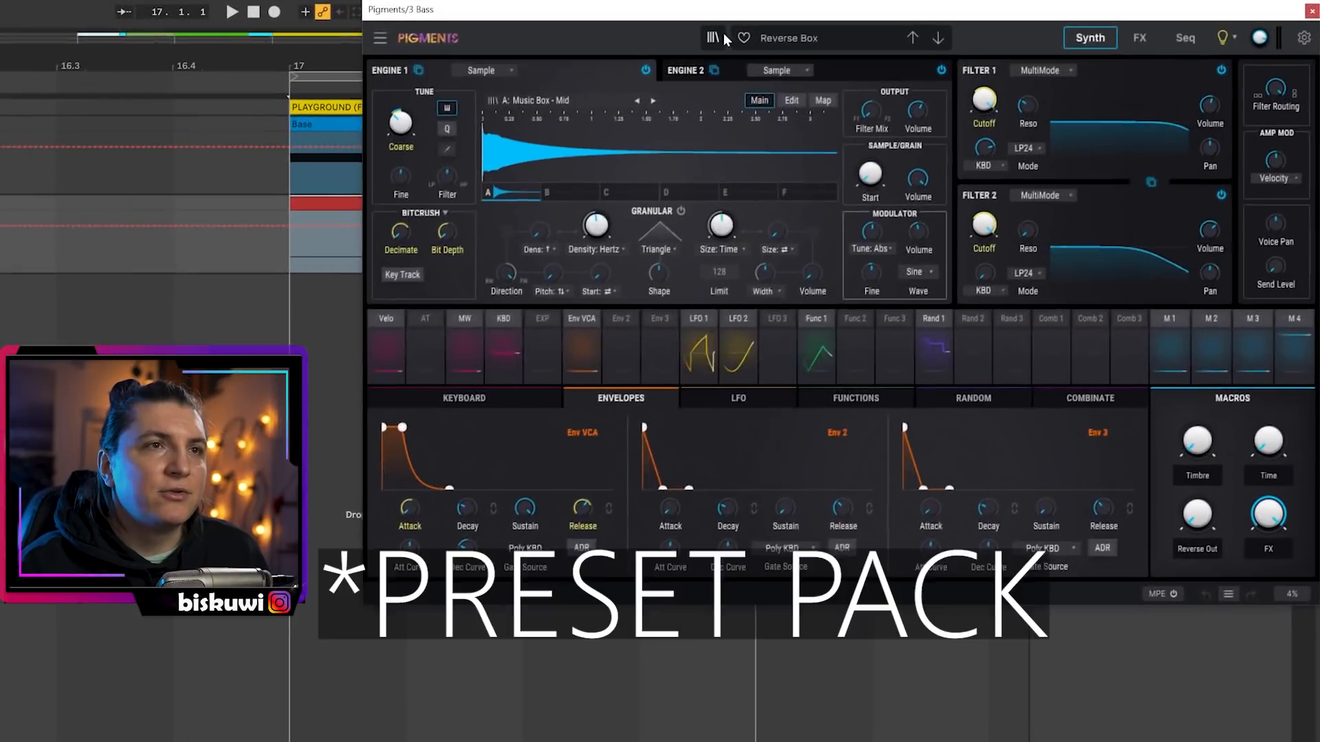
Load the preset 17 - BS - Attacking Basses from the Pigments Premium bank and return to the synth's main view
{"action": "left_click", "coordinate": [723, 33]}
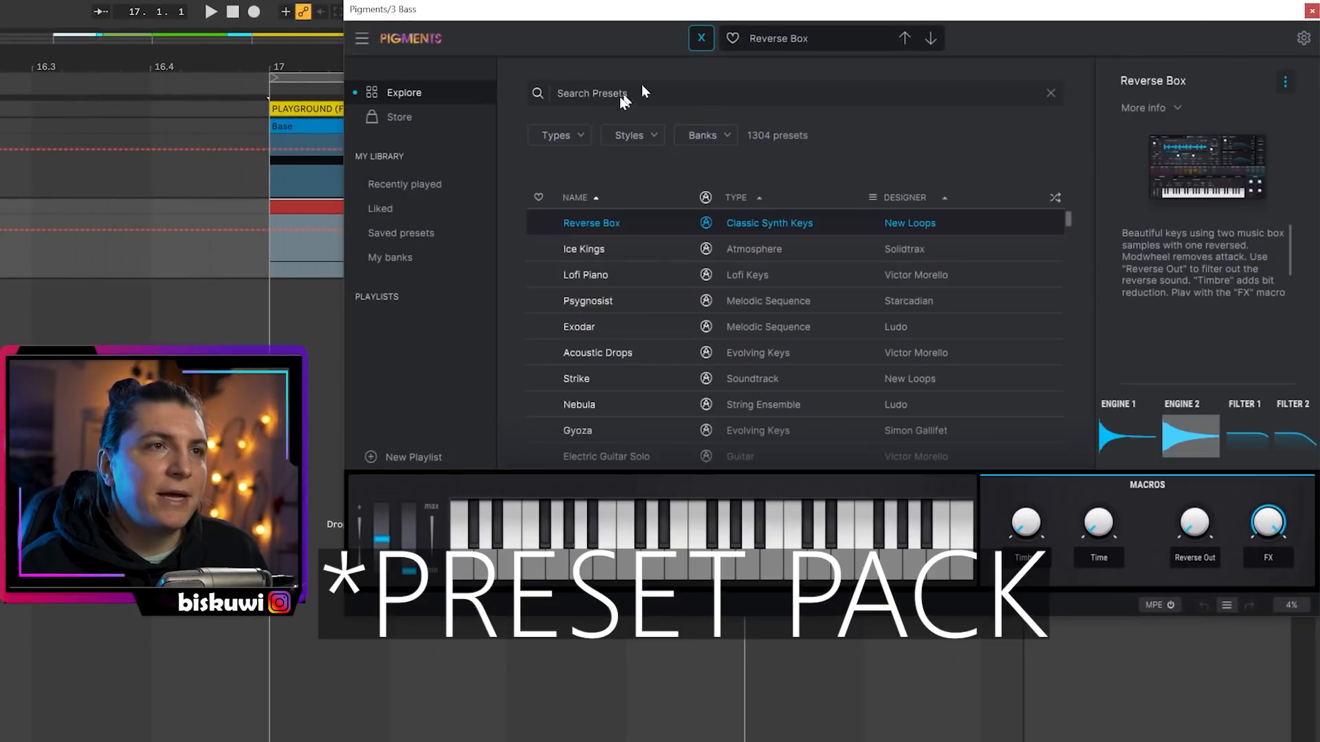
{"action": "left_click", "coordinate": [402, 259]}
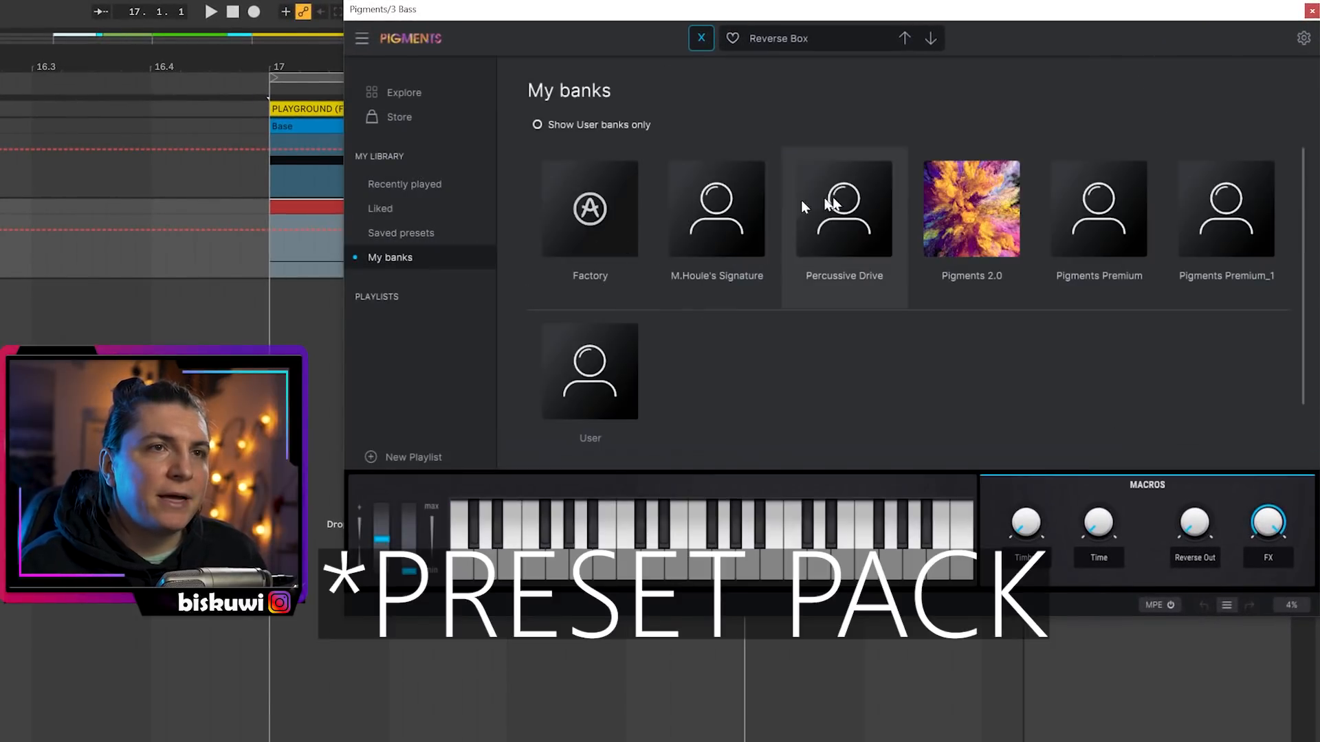
{"action": "left_click", "coordinate": [1090, 220]}
{"action": "left_click", "coordinate": [854, 274]}
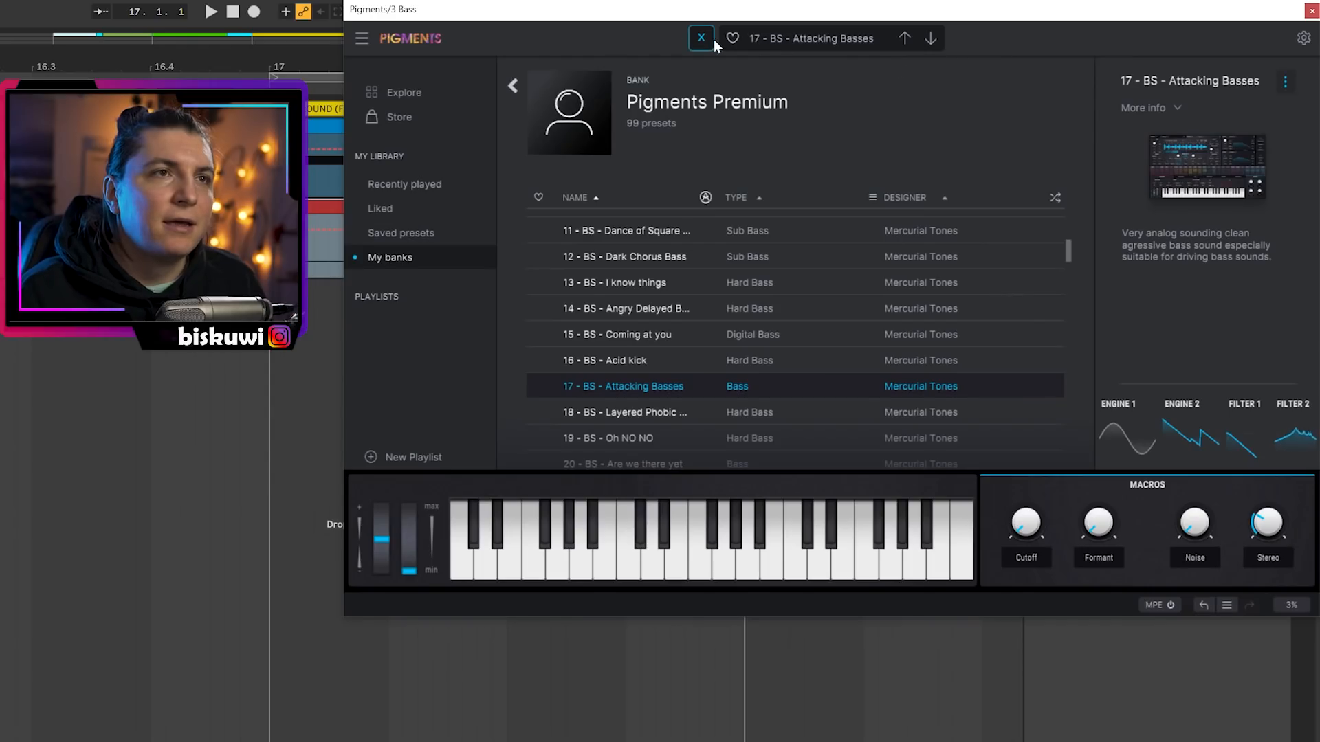
{"action": "left_click", "coordinate": [713, 39]}
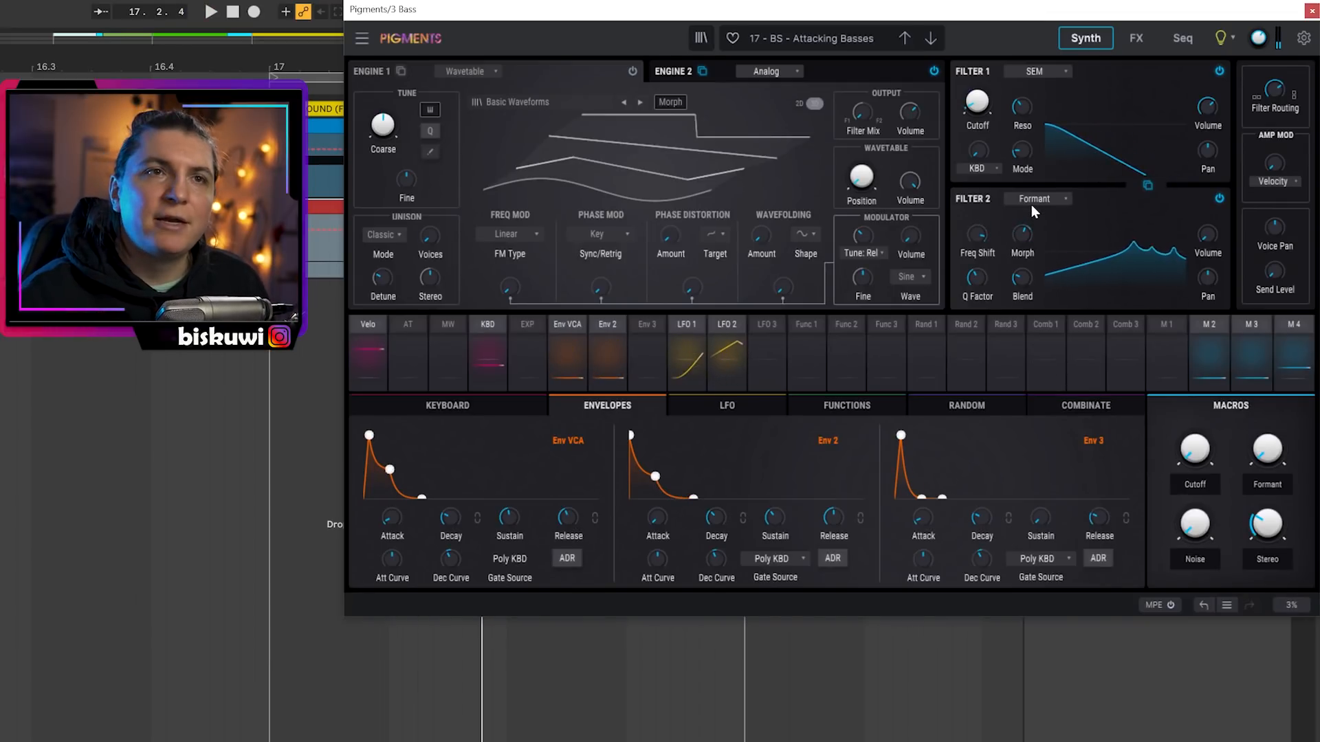
{"action": "left_click", "coordinate": [992, 95]}
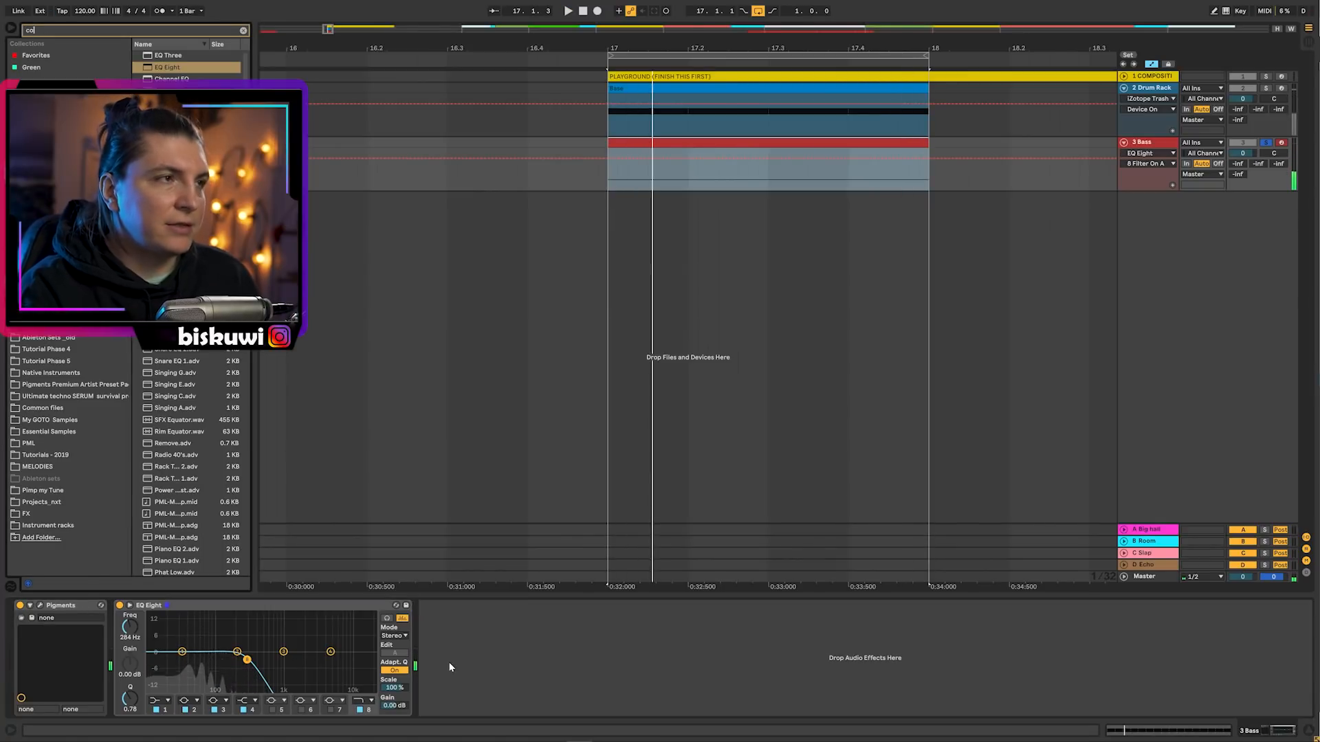
Add a Compressor to the Bass track after EQ Eight and set its sidechain threshold to about -13.1 dB during playback
{"action": "key", "text": "ctrl+f"}
{"action": "type", "text": "comp"}
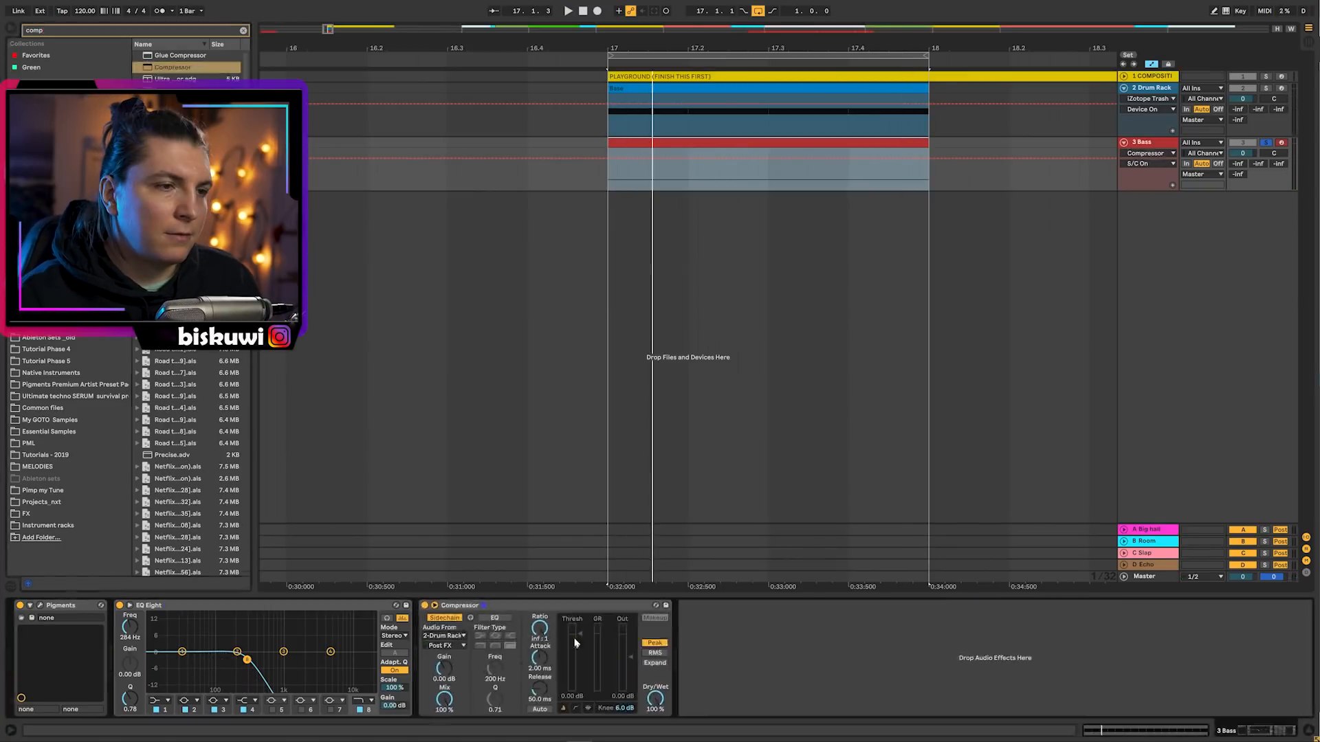
{"action": "key", "text": "space"}
{"action": "left_click_drag", "start_coordinate": [576, 643], "coordinate": [576, 660]}
{"action": "left_click_drag", "start_coordinate": [919, 640], "coordinate": [918, 636]}
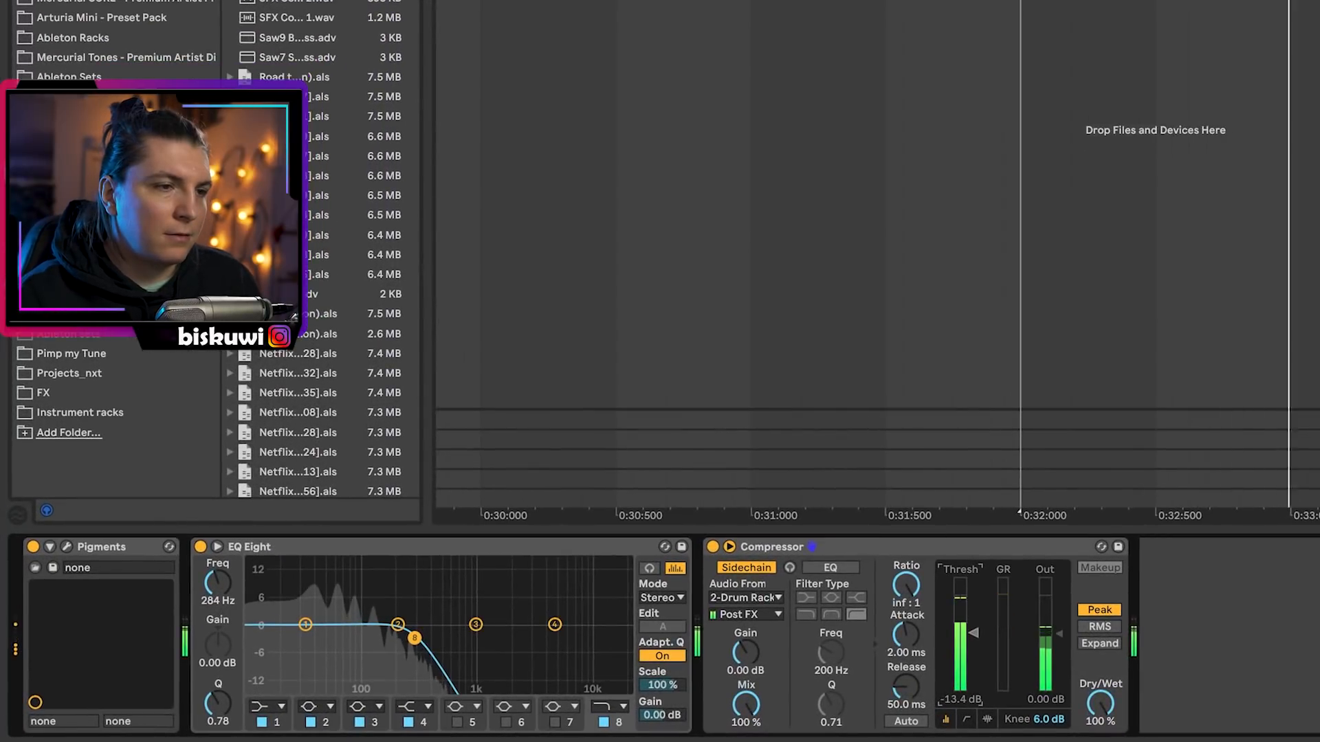
Check the compressor's activity graph with a 0 ms lookahead, and choose a filter type for band 1 of the bass EQ Eight
{"action": "left_click", "coordinate": [987, 720]}
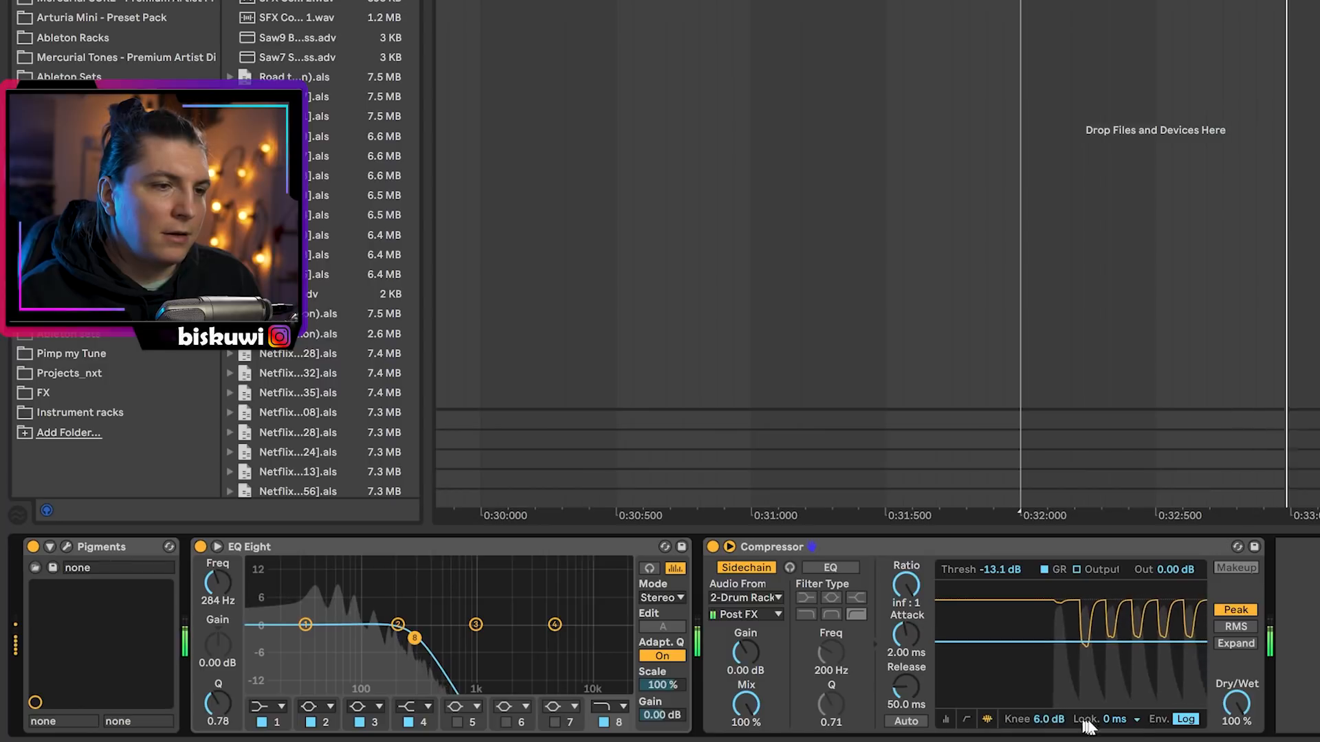
{"action": "left_click", "coordinate": [1120, 719]}
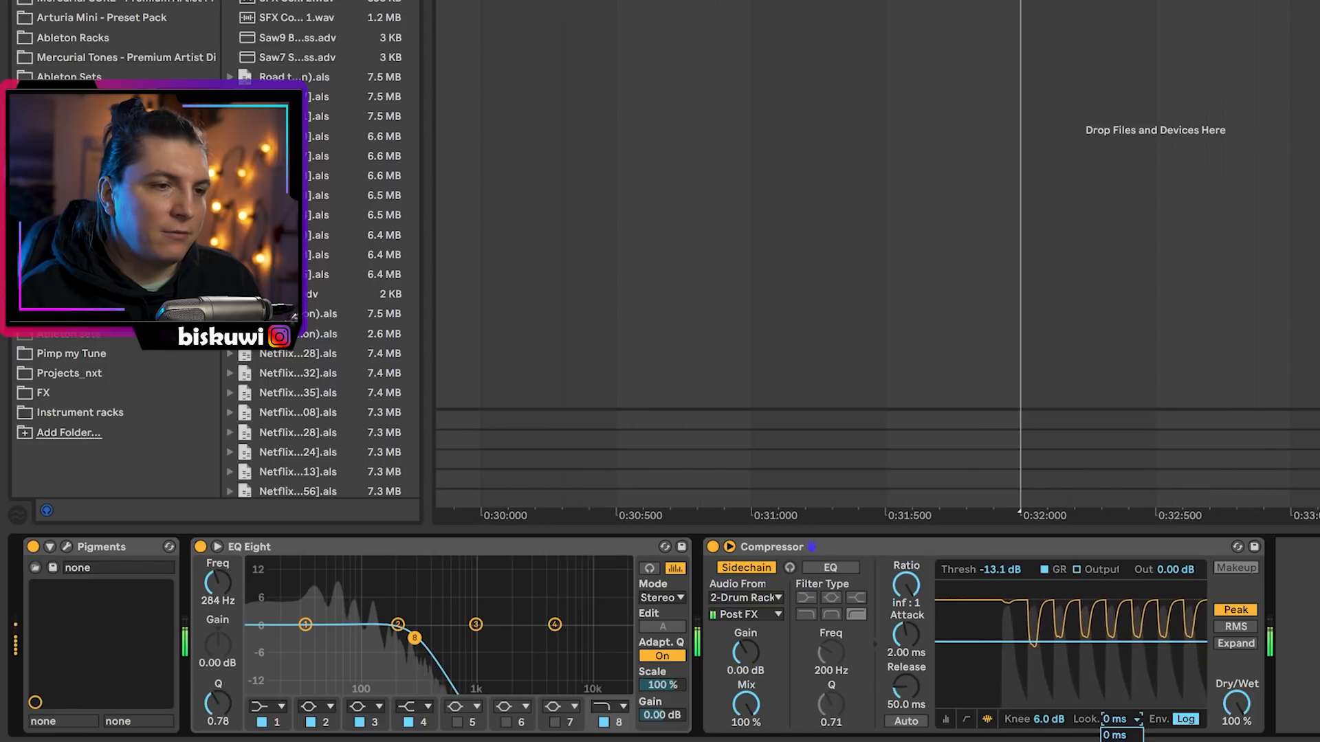
{"action": "left_click", "coordinate": [946, 719]}
{"action": "left_click", "coordinate": [260, 707]}
{"action": "left_click", "coordinate": [258, 593]}
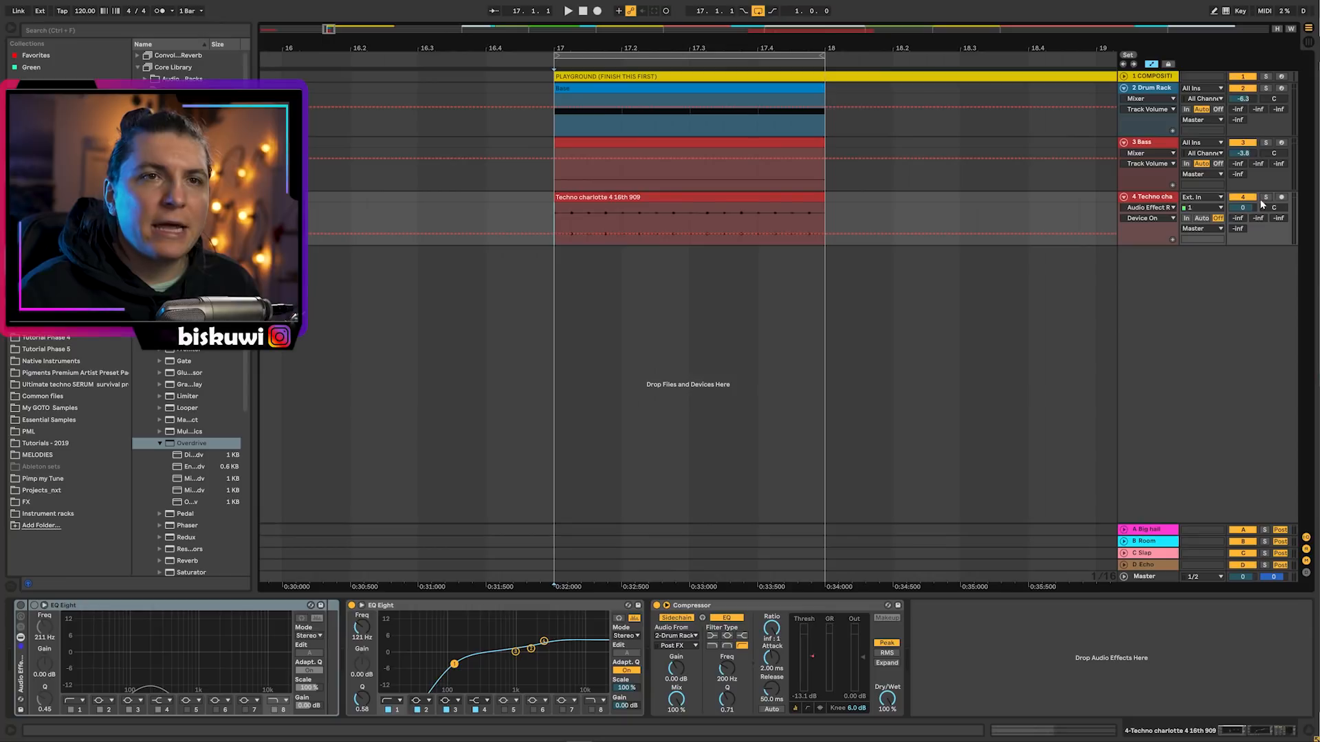
Solo and audition the Techno charlotte 4 16th 909 track, open its clip, and switch on its second EQ Eight
{"action": "left_click", "coordinate": [1266, 198]}
{"action": "key", "text": "space"}
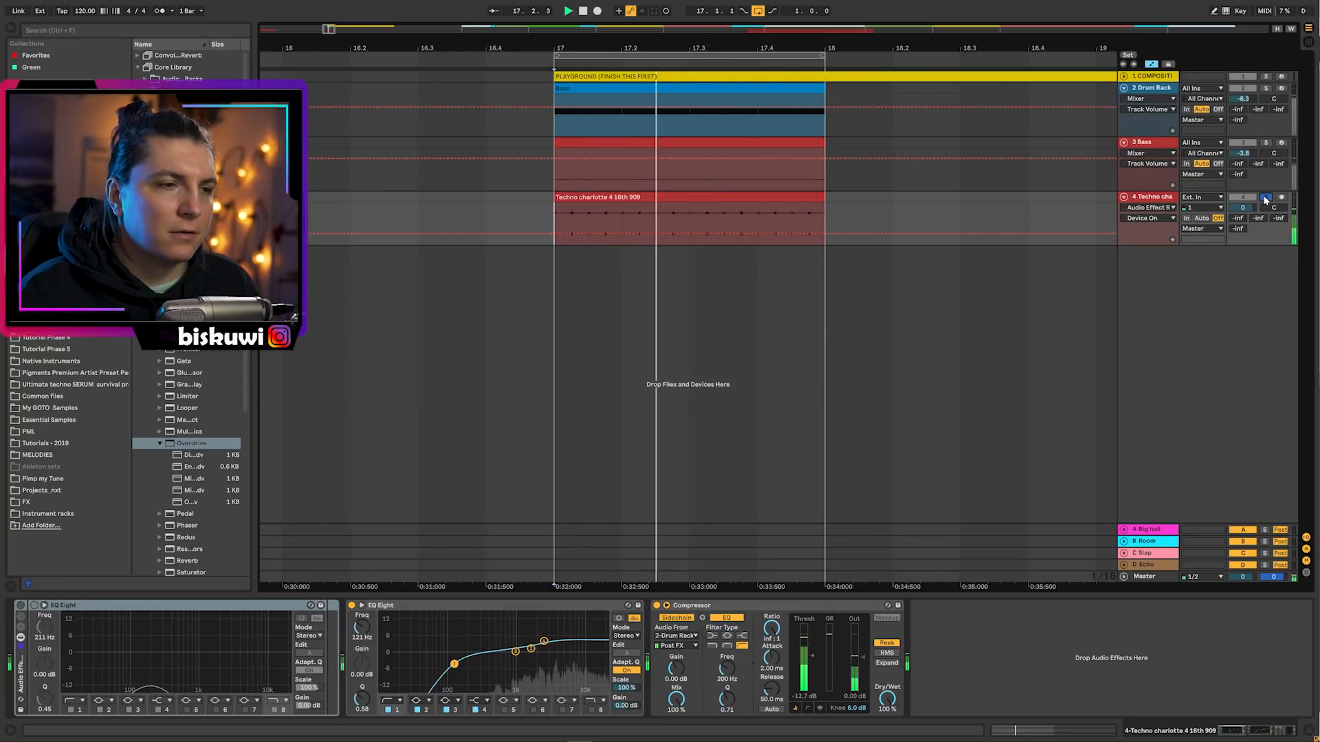
{"action": "key", "text": "space"}
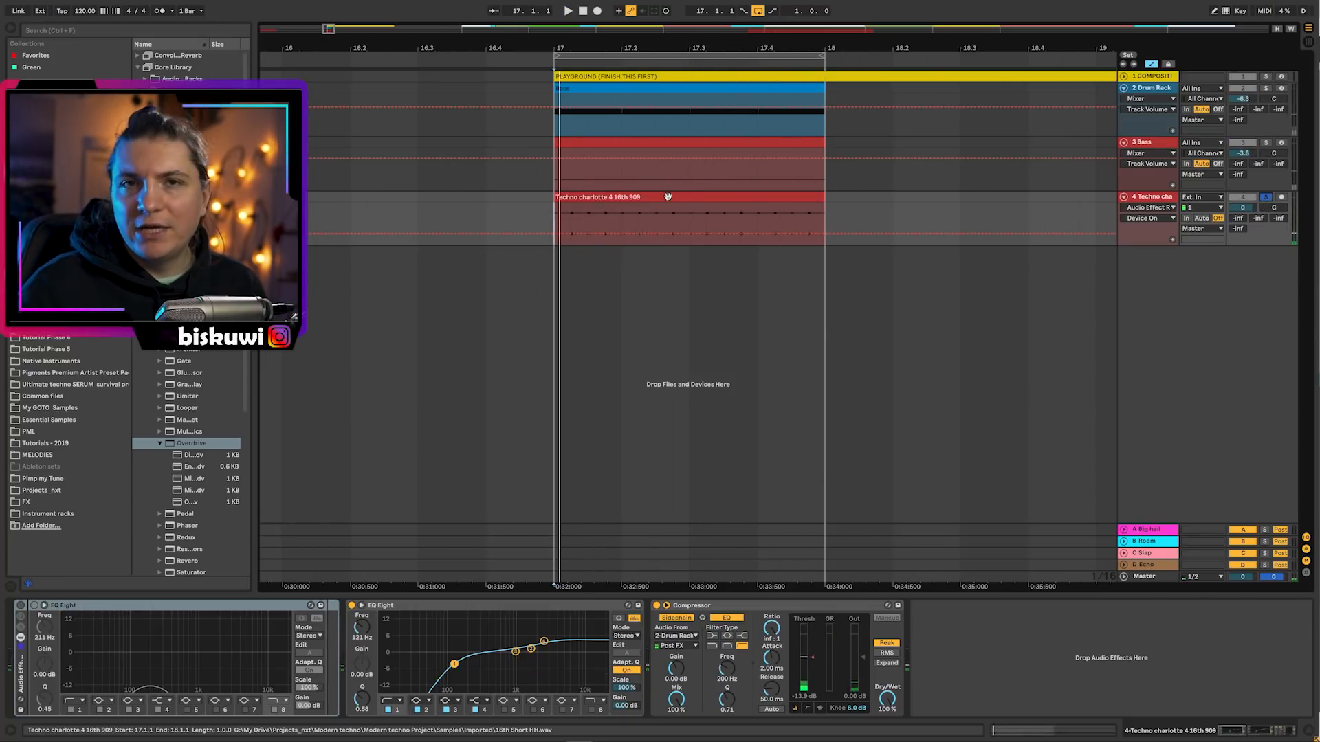
{"action": "double_click", "coordinate": [669, 197]}
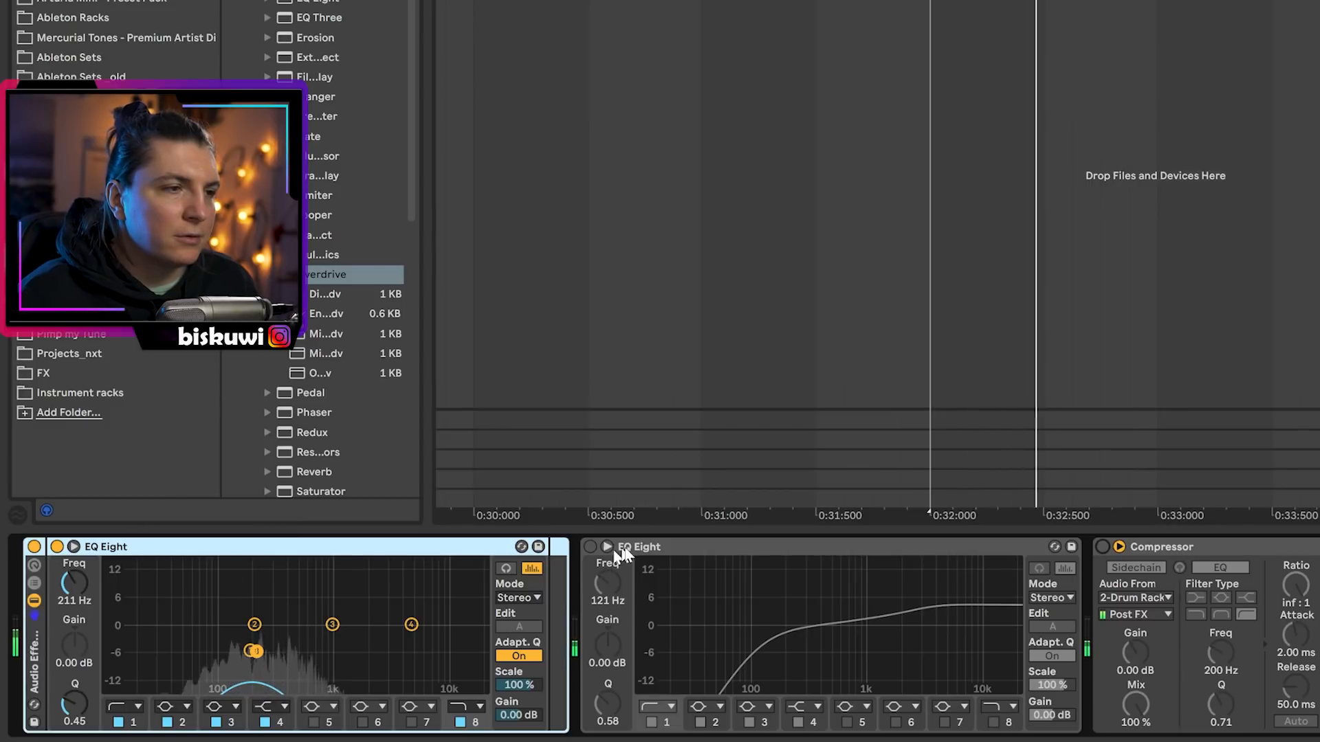
{"action": "left_click", "coordinate": [590, 547]}
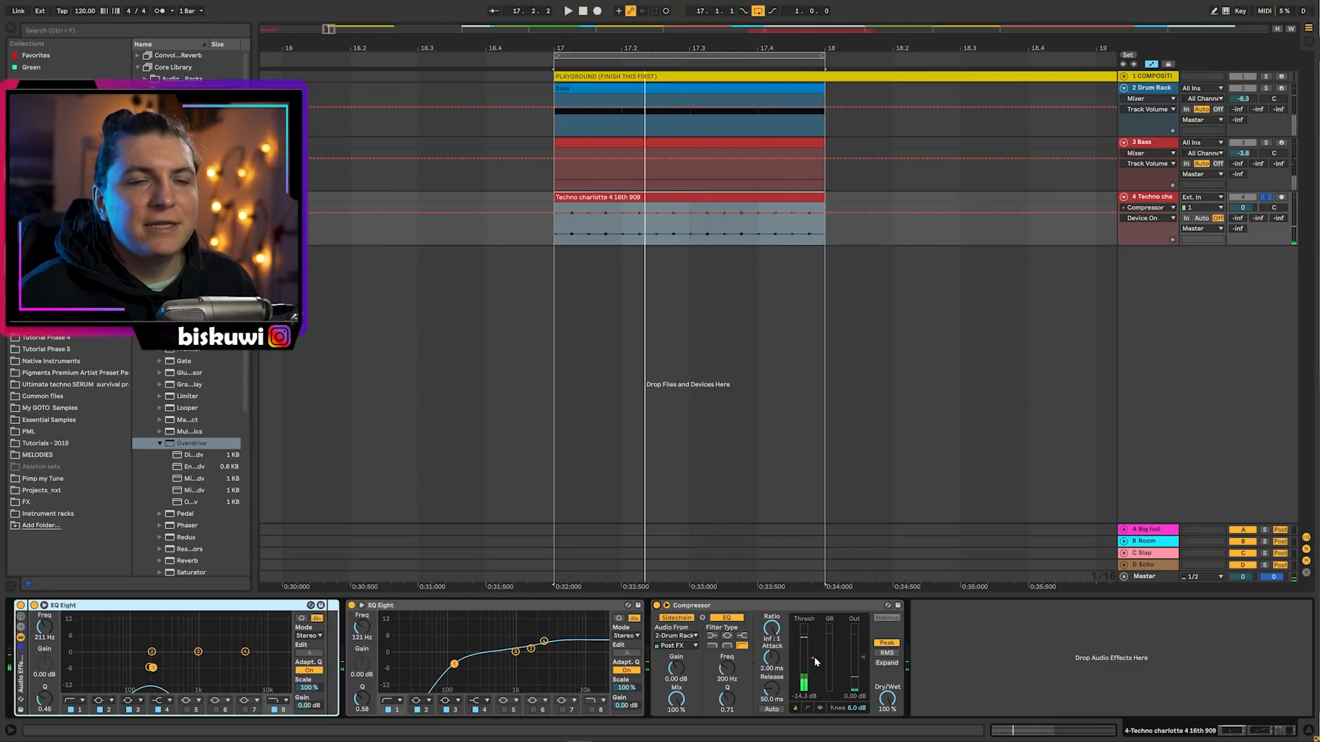
Show the Compressor's Threshold automation on the 16th 909 track, add a breakpoint just before bar 17, and play it back
{"action": "left_click", "coordinate": [1153, 197]}
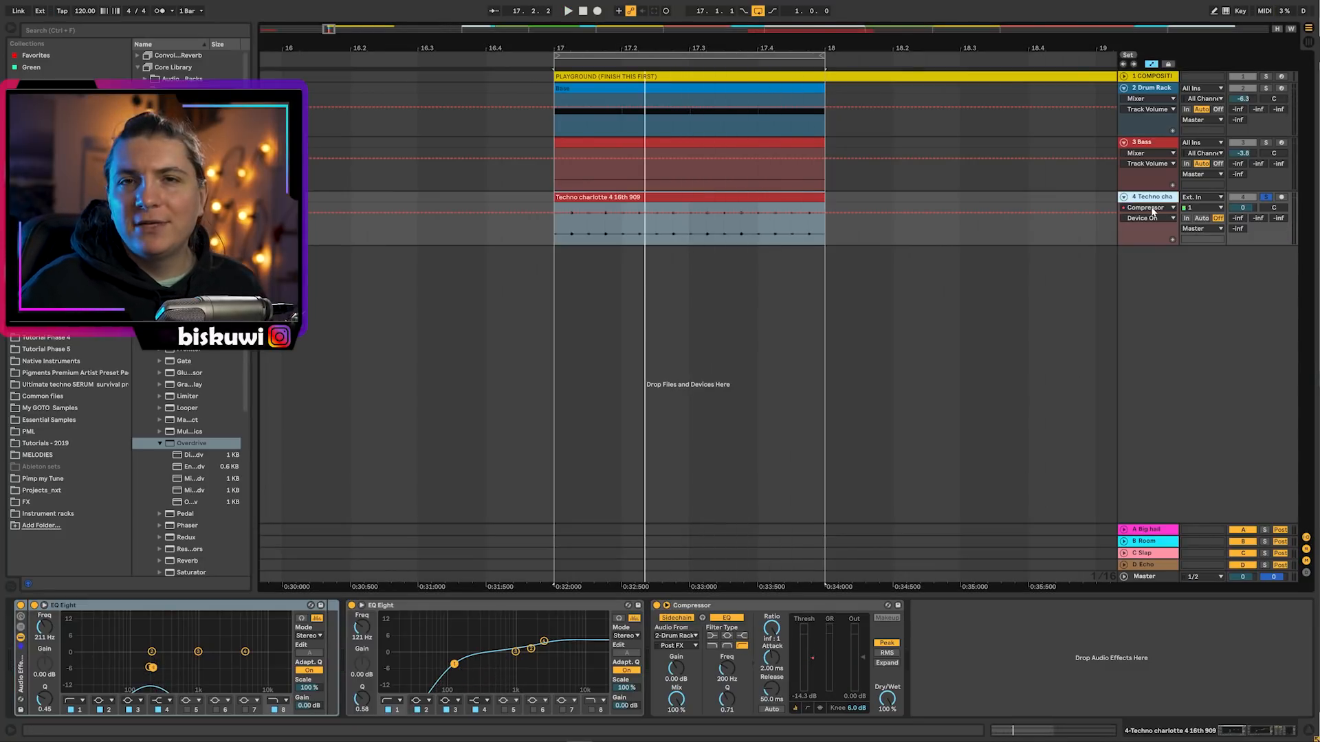
{"action": "left_click", "coordinate": [1154, 208]}
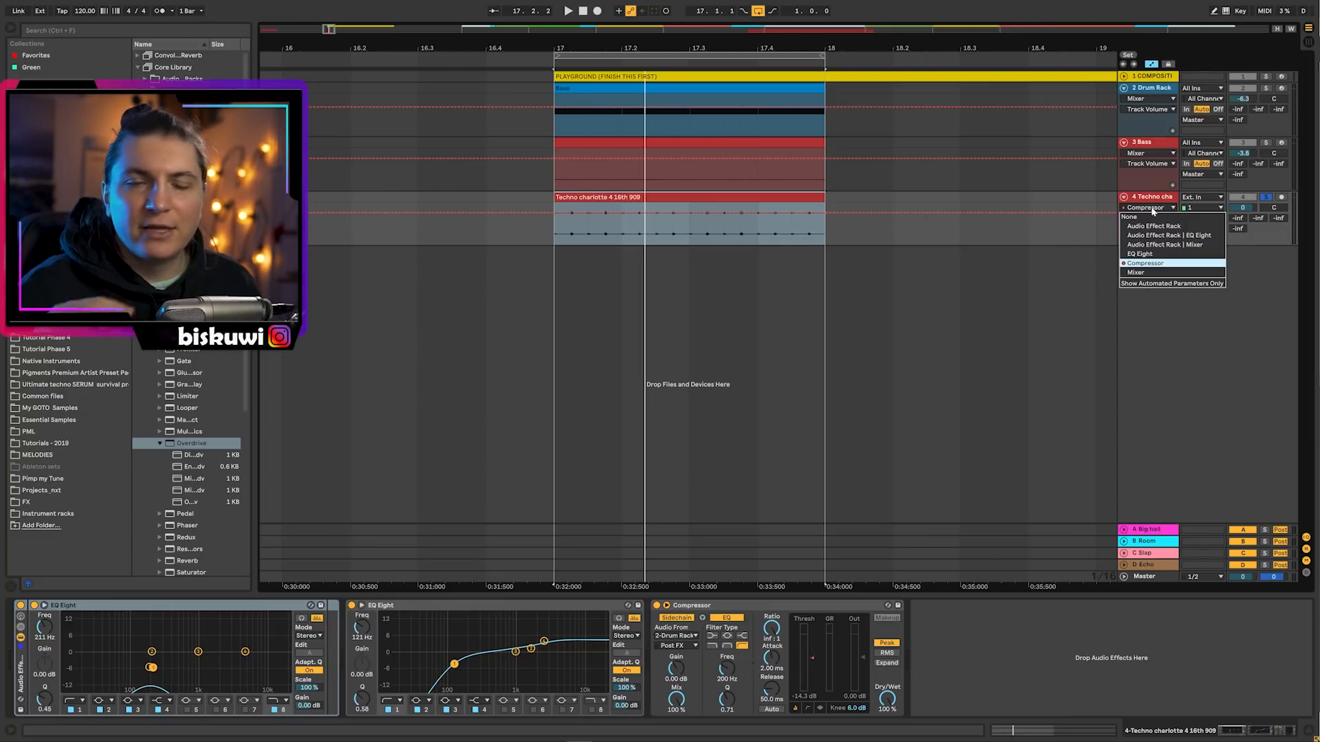
{"action": "left_click", "coordinate": [1146, 218]}
{"action": "left_click", "coordinate": [1146, 241]}
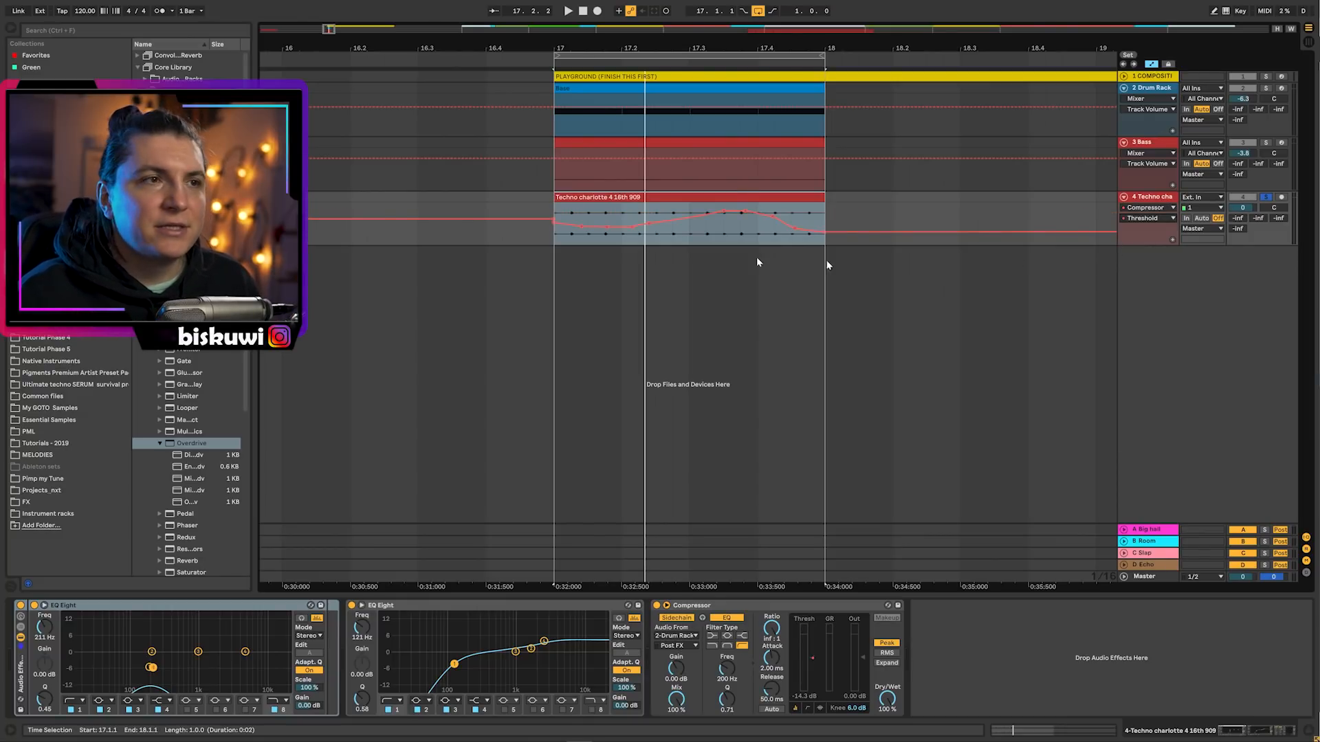
{"action": "left_click", "coordinate": [545, 218]}
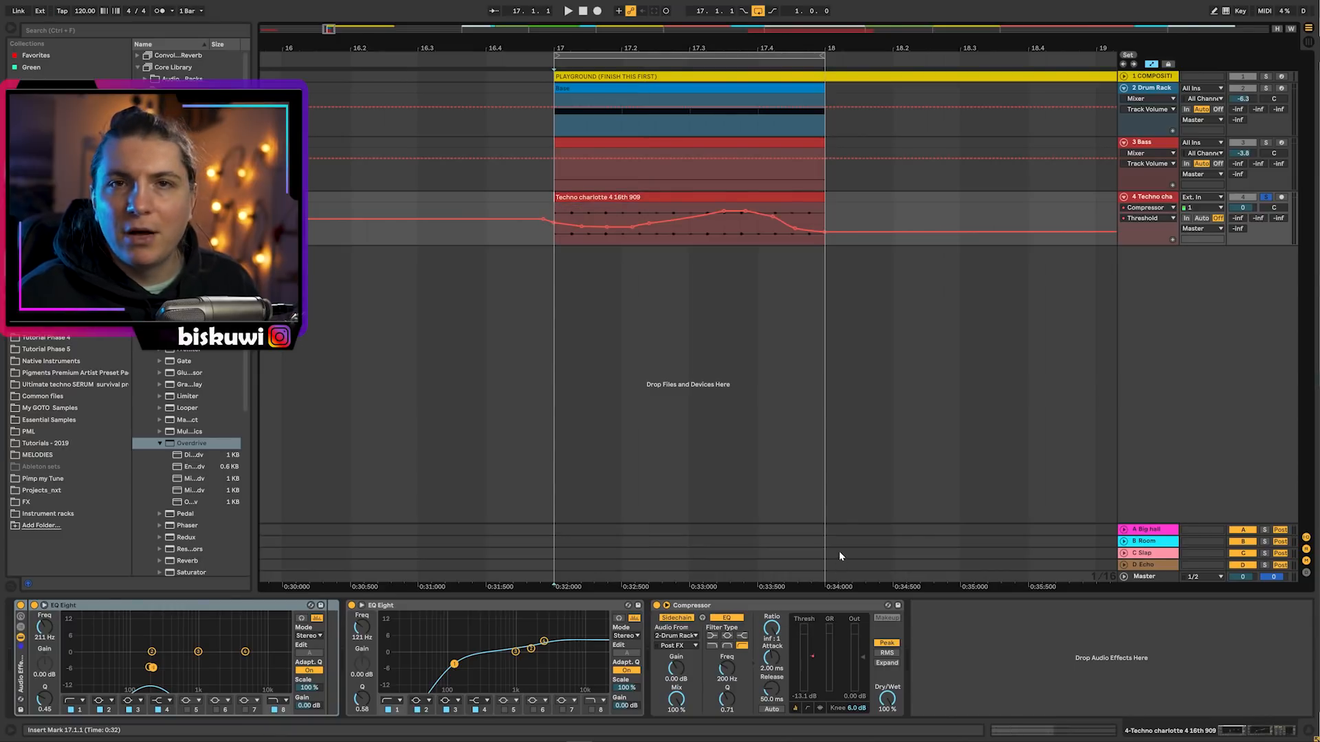
{"action": "key", "text": "space"}
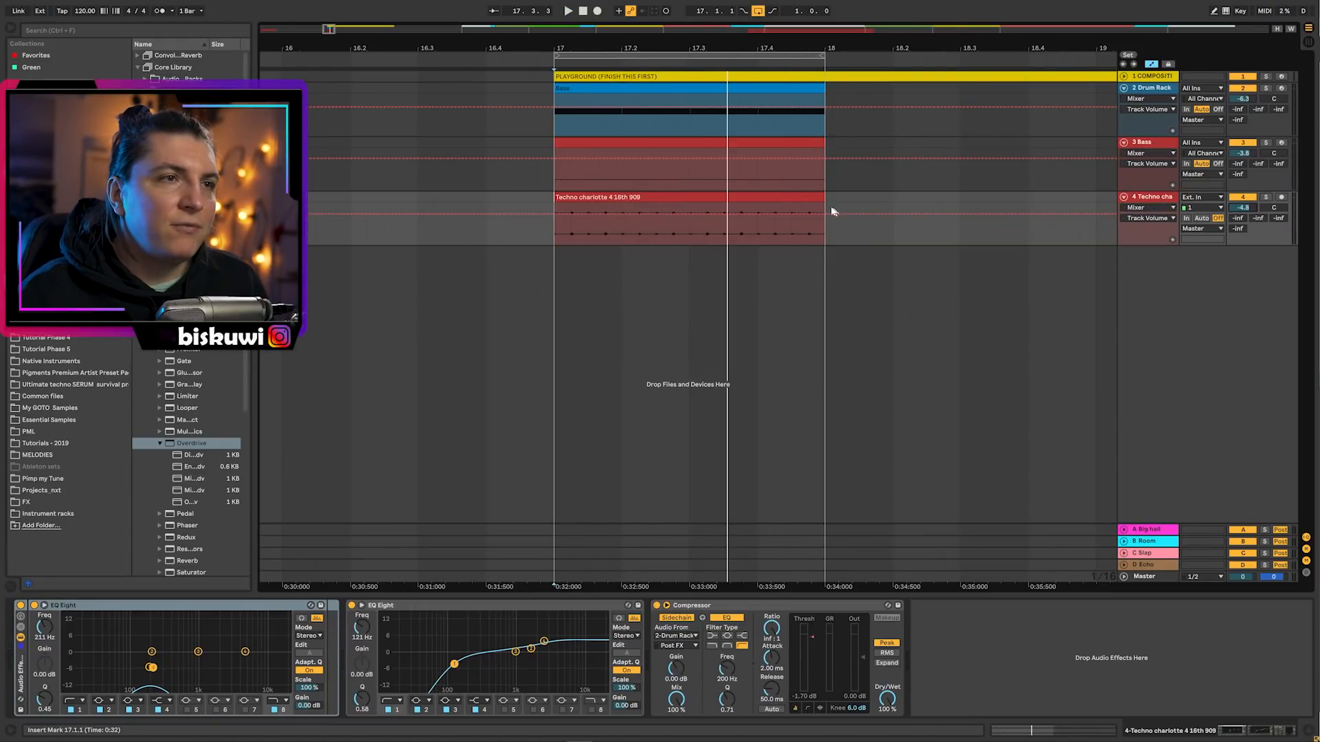
Switch on the EQ Eight and sidechained Compressor on the Techno charlotte 13 Noise track, and compare the mix with the track muted and unmuted
{"action": "left_click", "coordinate": [769, 198]}
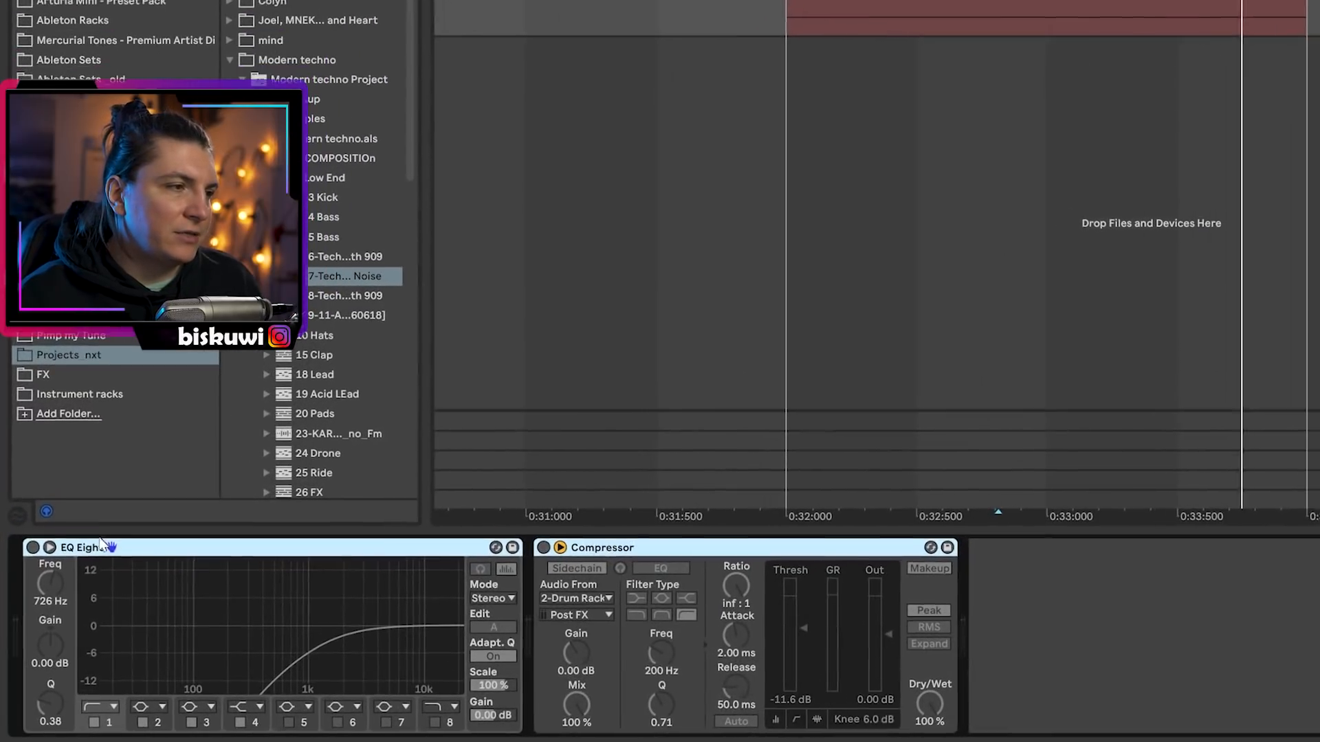
{"action": "left_click", "coordinate": [32, 547]}
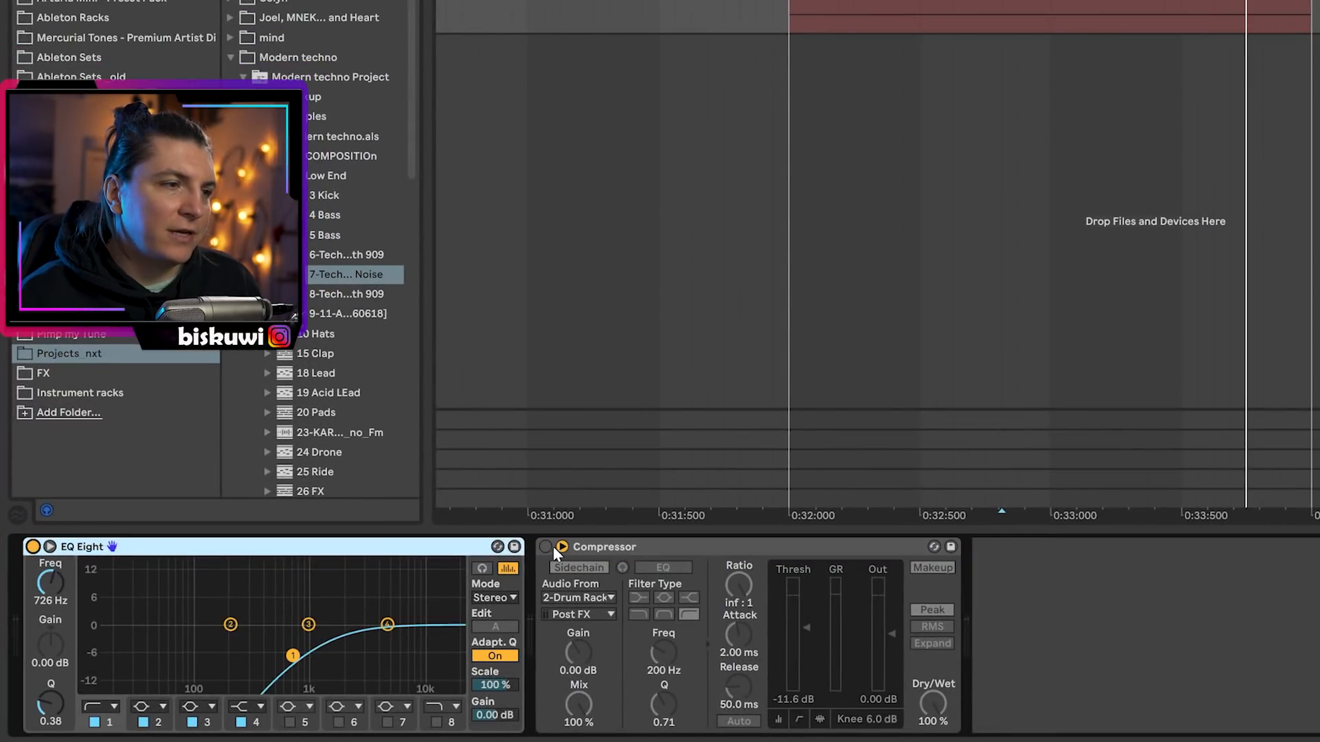
{"action": "key", "text": "space"}
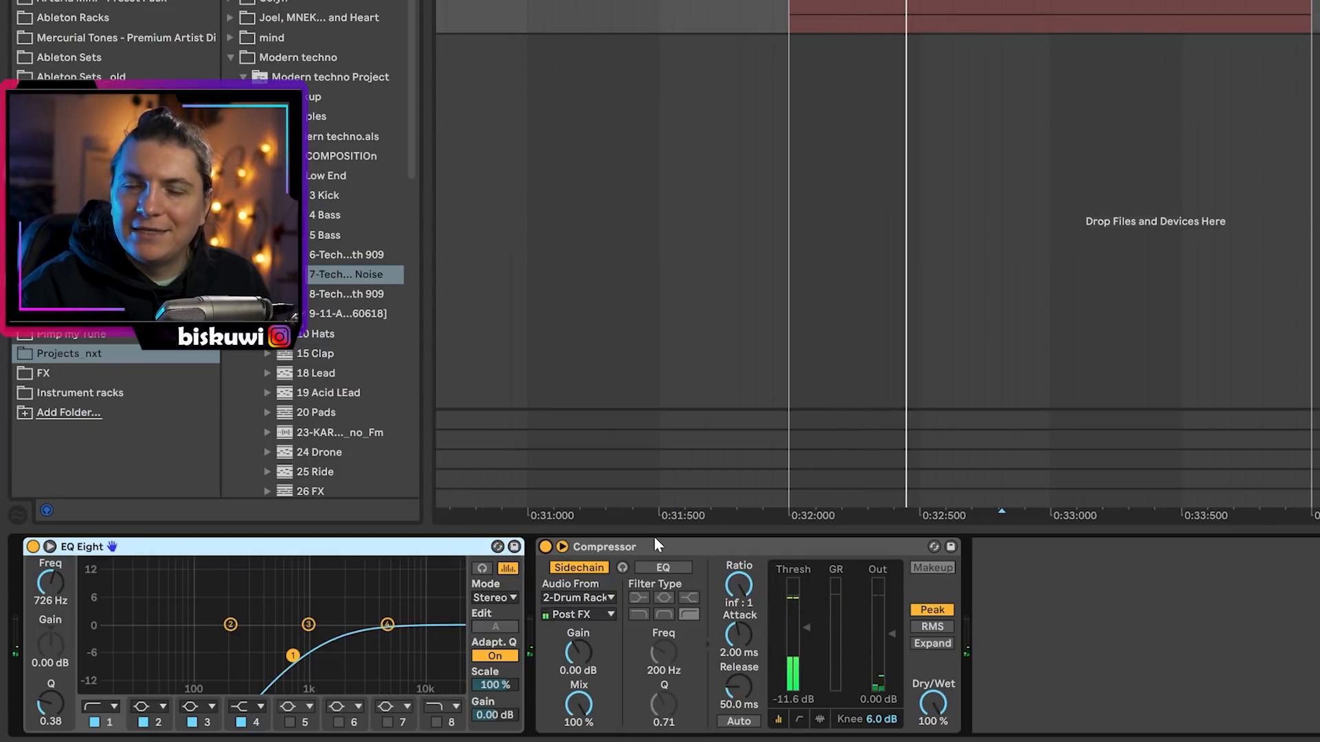
{"action": "left_click", "coordinate": [1316, 237]}
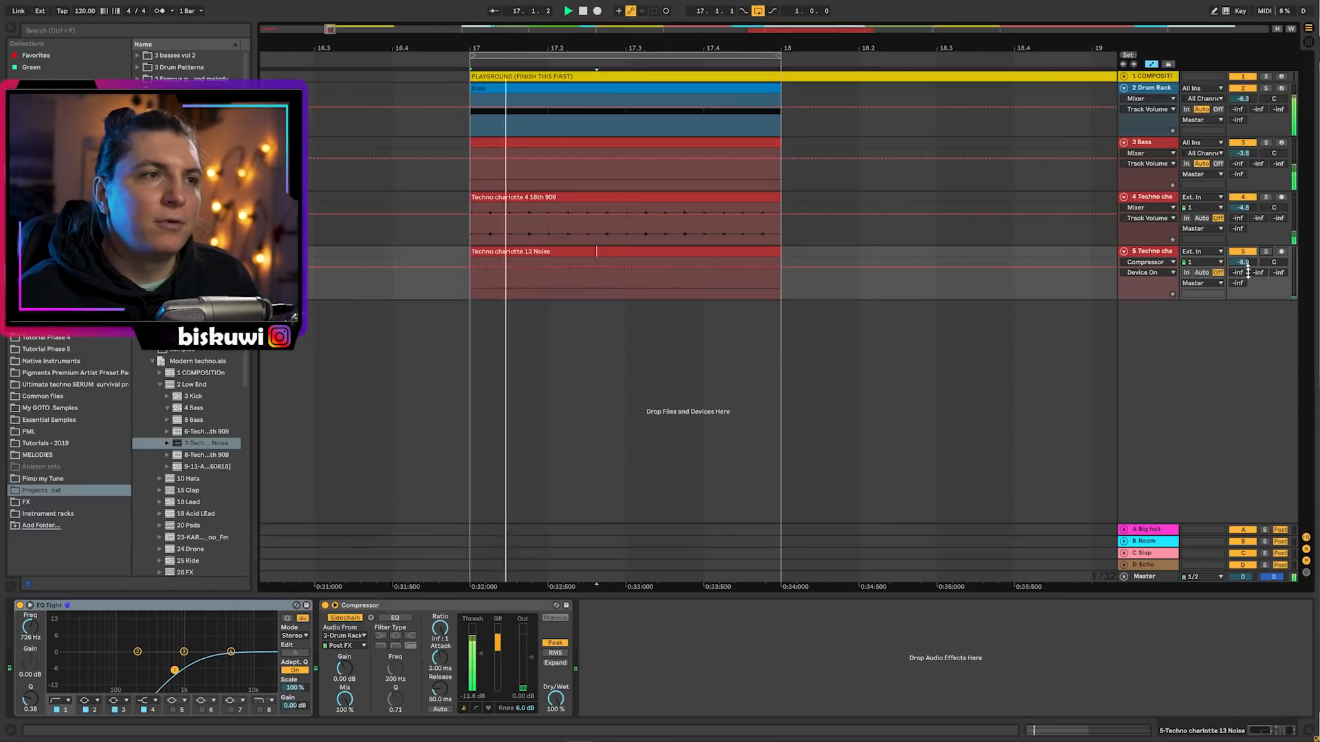
{"action": "left_click", "coordinate": [1242, 251]}
{"action": "left_click", "coordinate": [1241, 252]}
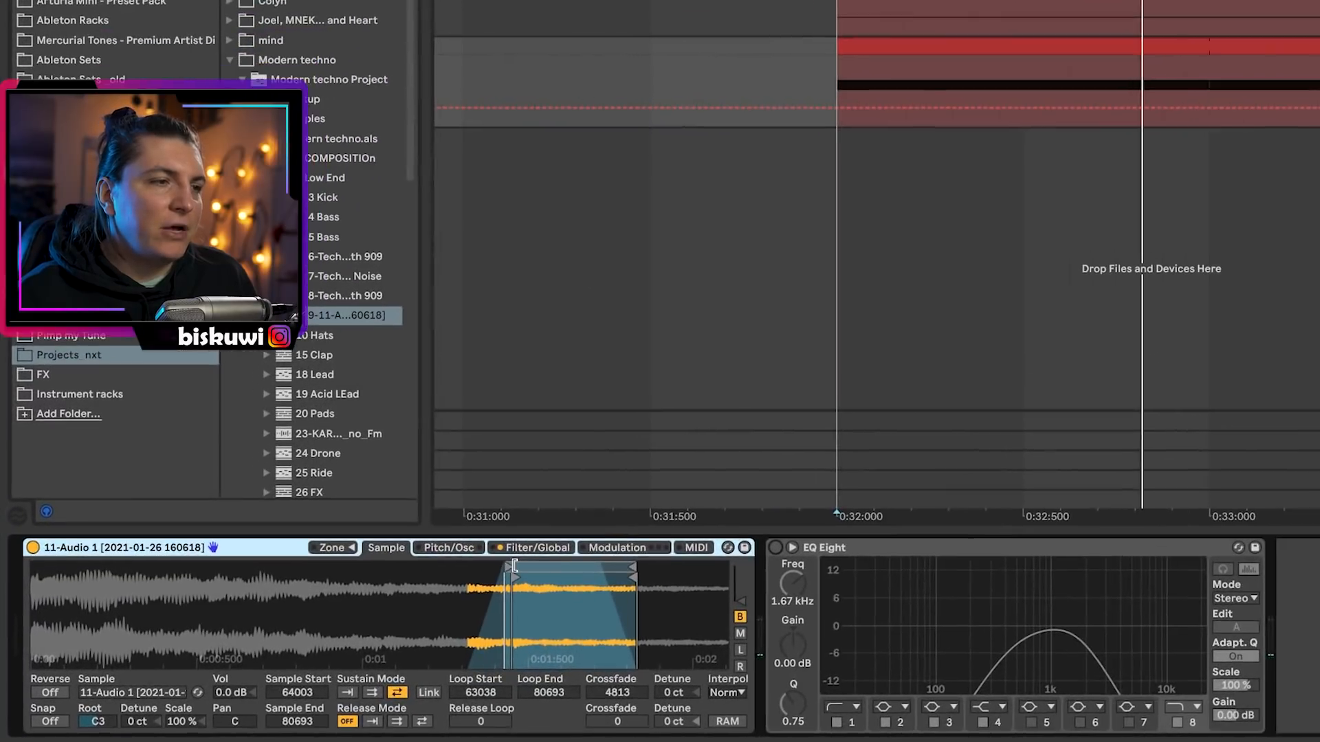
Set the sample start of the 11-Audio 1 sampler instrument to 0 and play back the sound
{"action": "left_click_drag", "start_coordinate": [515, 565], "coordinate": [3, 590]}
{"action": "key", "text": "space"}
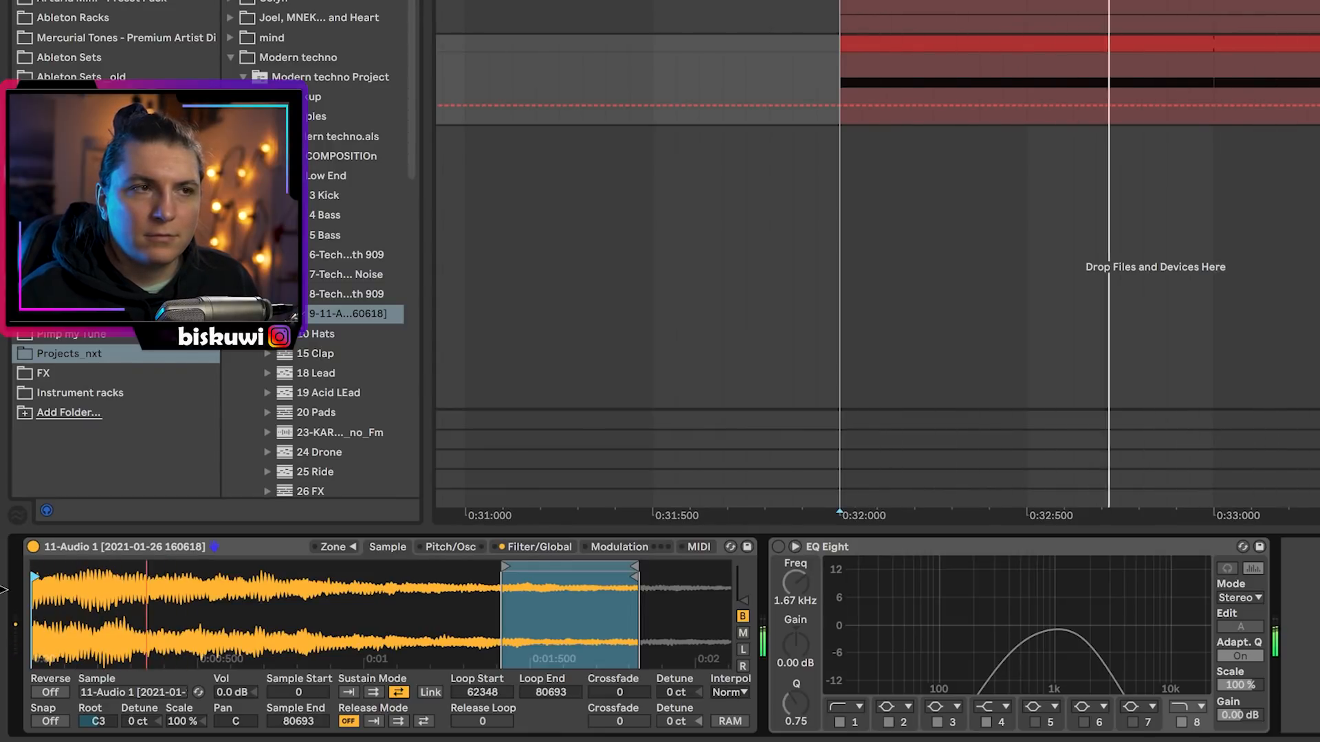
Set the sample start of the 11-Audio 1 sampler to 64417 and play back the result
{"action": "left_click_drag", "start_coordinate": [35, 576], "coordinate": [520, 577]}
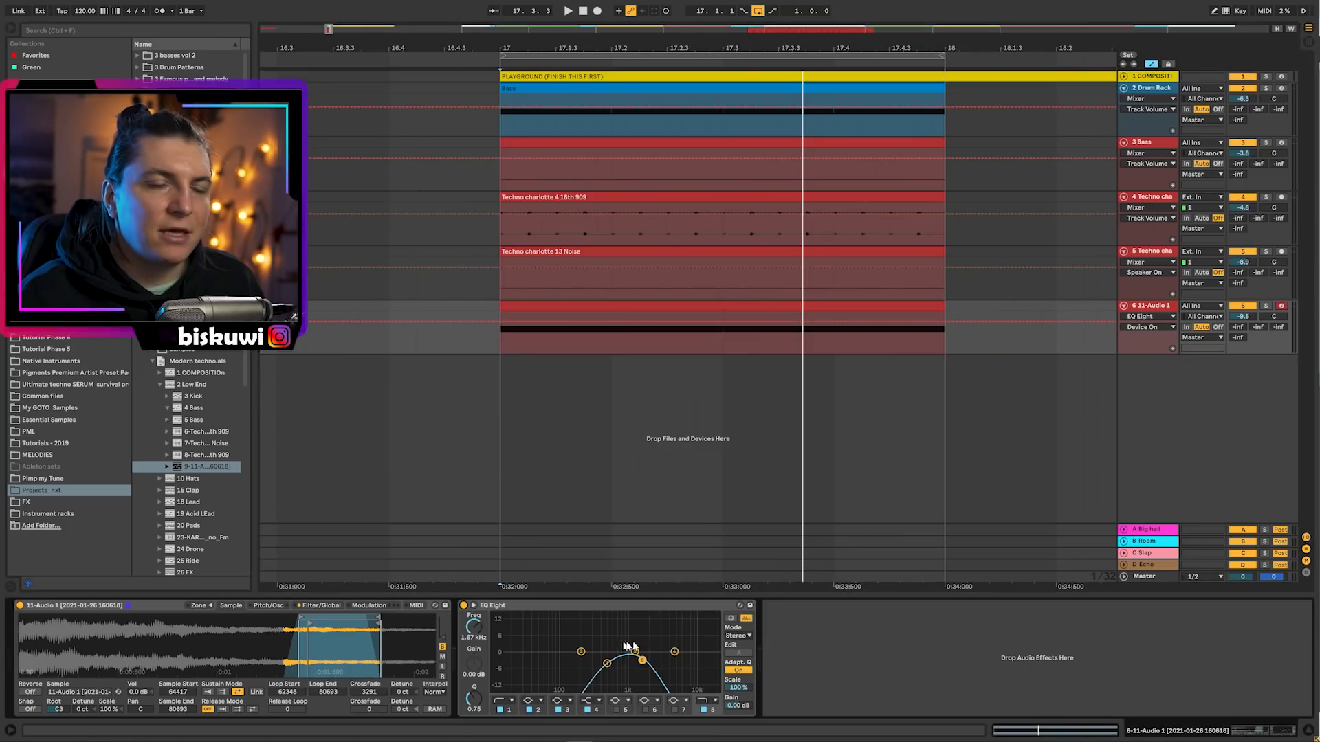
{"action": "key", "text": "space"}
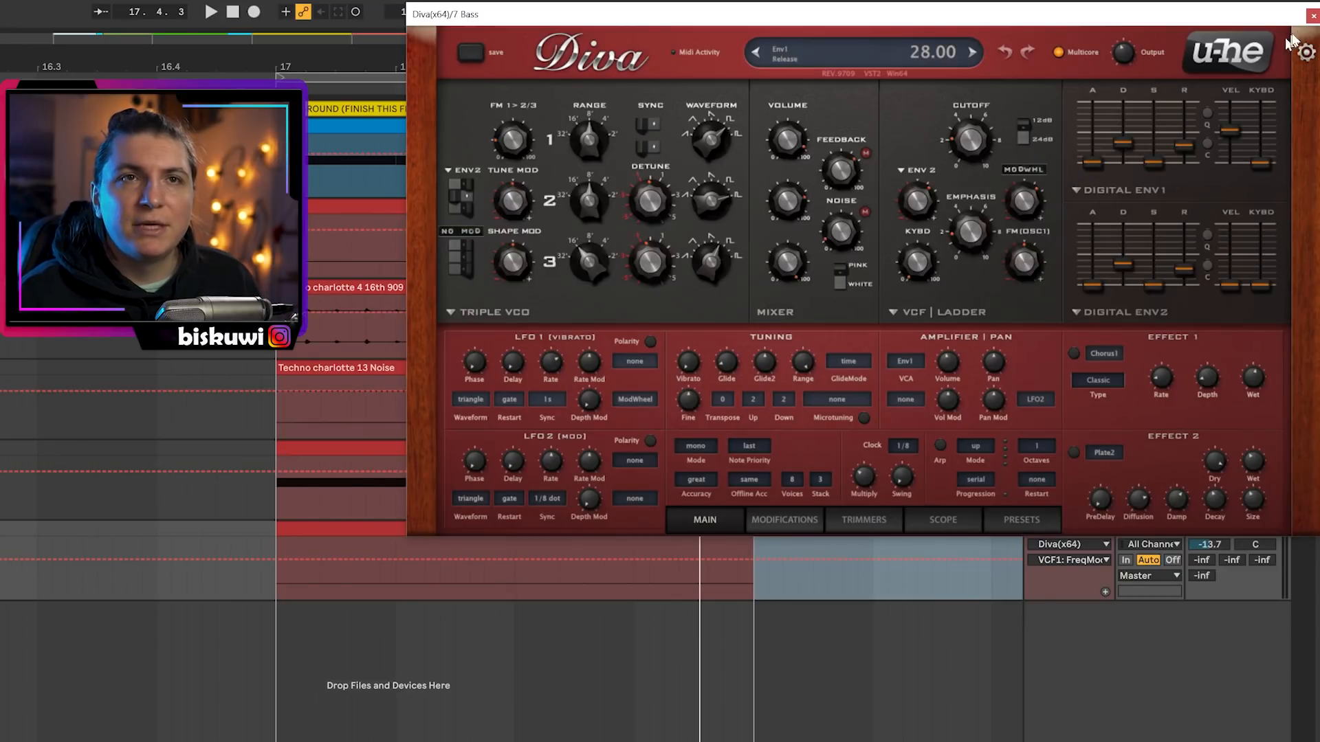
Close the Diva window, play back the soloed 7 Bass track, and reopen its Diva synth
{"action": "left_click", "coordinate": [1312, 15]}
{"action": "key", "text": "space"}
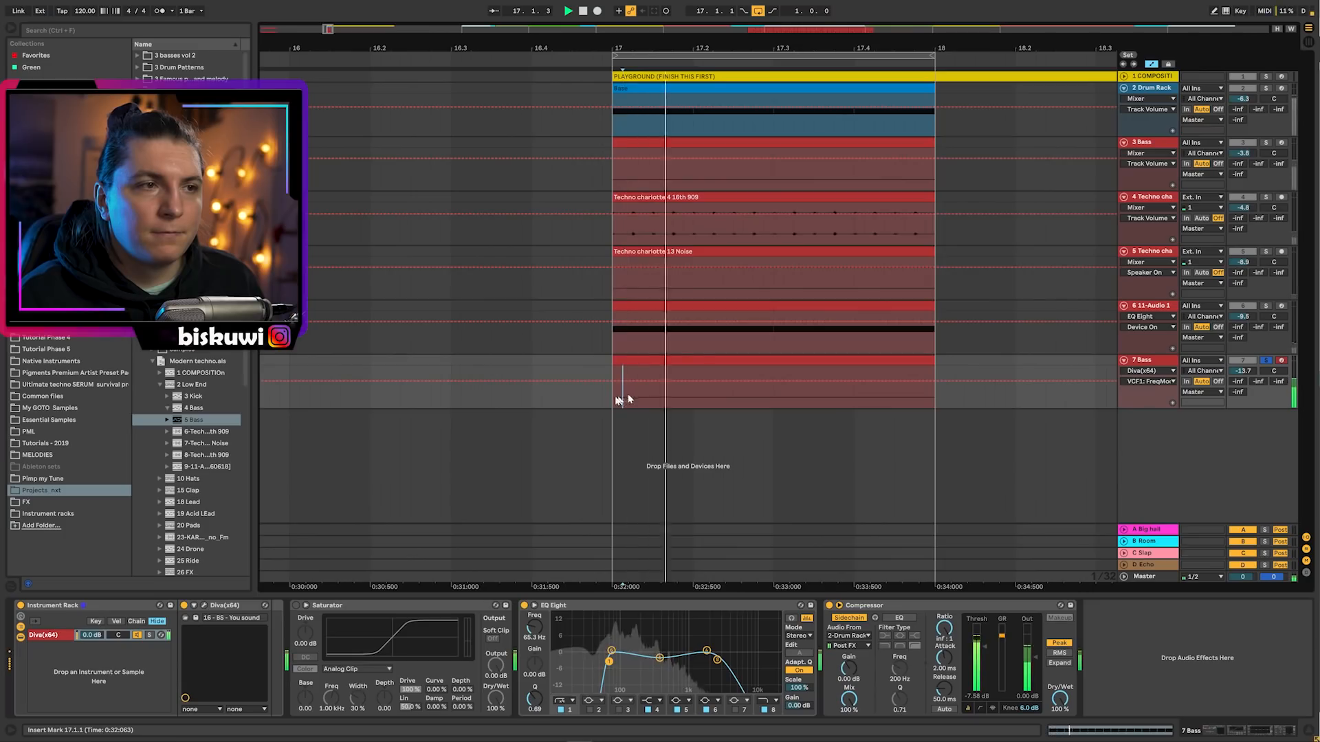
{"action": "left_click", "coordinate": [204, 606]}
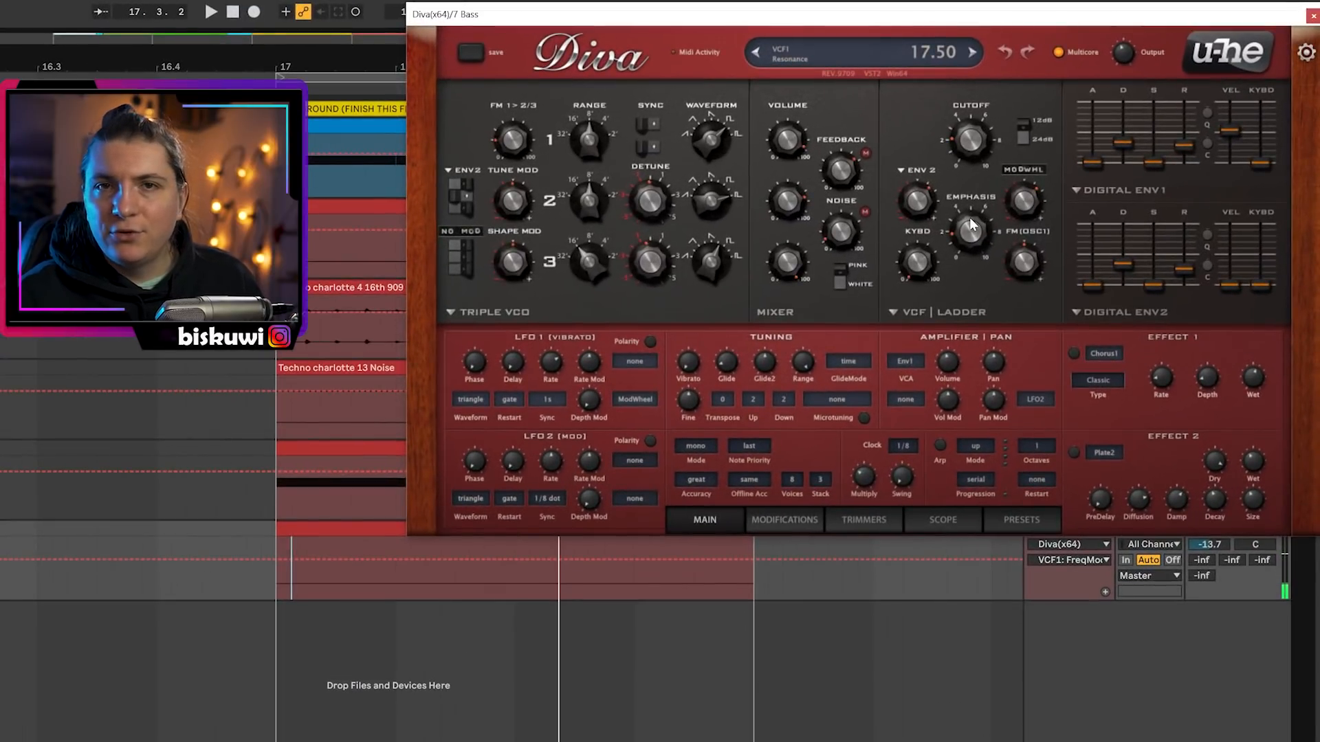
Sweep Diva's filter cutoff and Env 2 modulation depth up and back down to audition their effect on the bass
{"action": "mouse_move", "coordinate": [975, 148]}
{"action": "left_click_drag", "start_coordinate": [974, 148], "coordinate": [985, 65]}
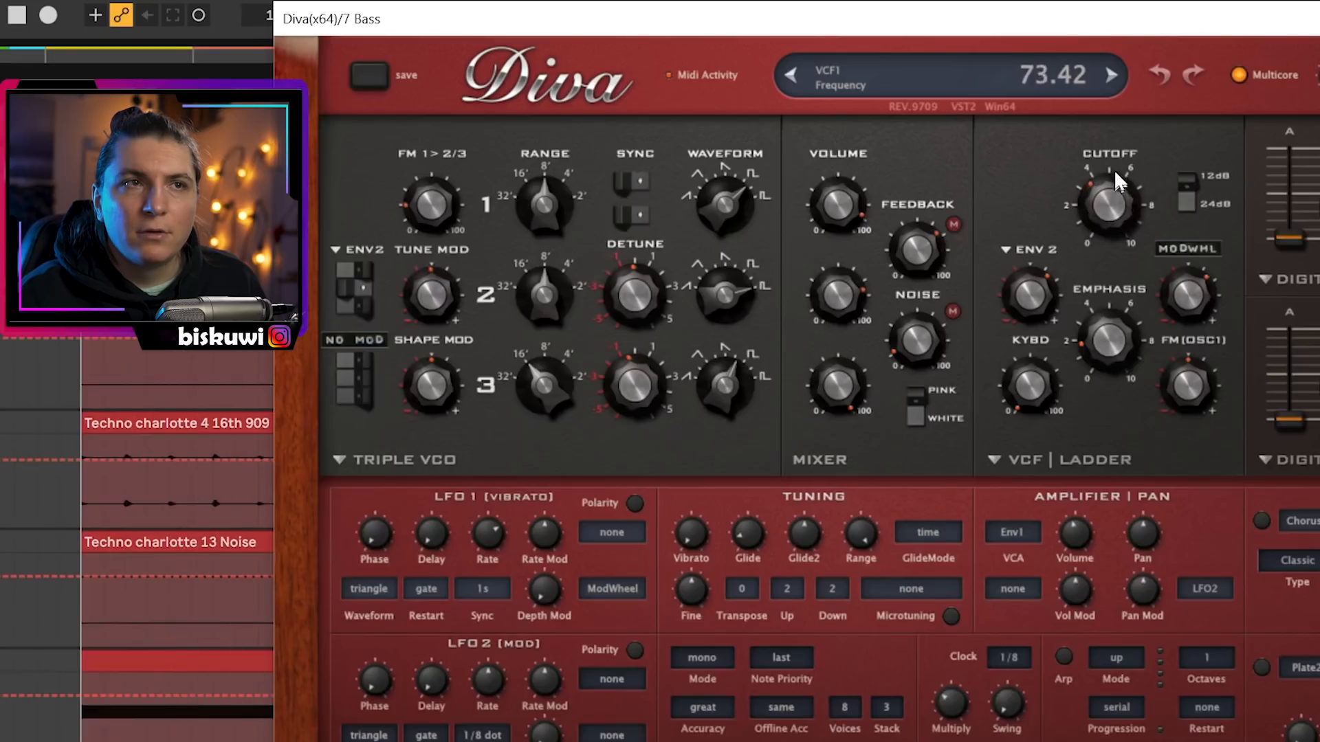
{"action": "left_click_drag", "start_coordinate": [1131, 98], "coordinate": [1108, 251]}
{"action": "left_click_drag", "start_coordinate": [1031, 295], "coordinate": [1043, 244]}
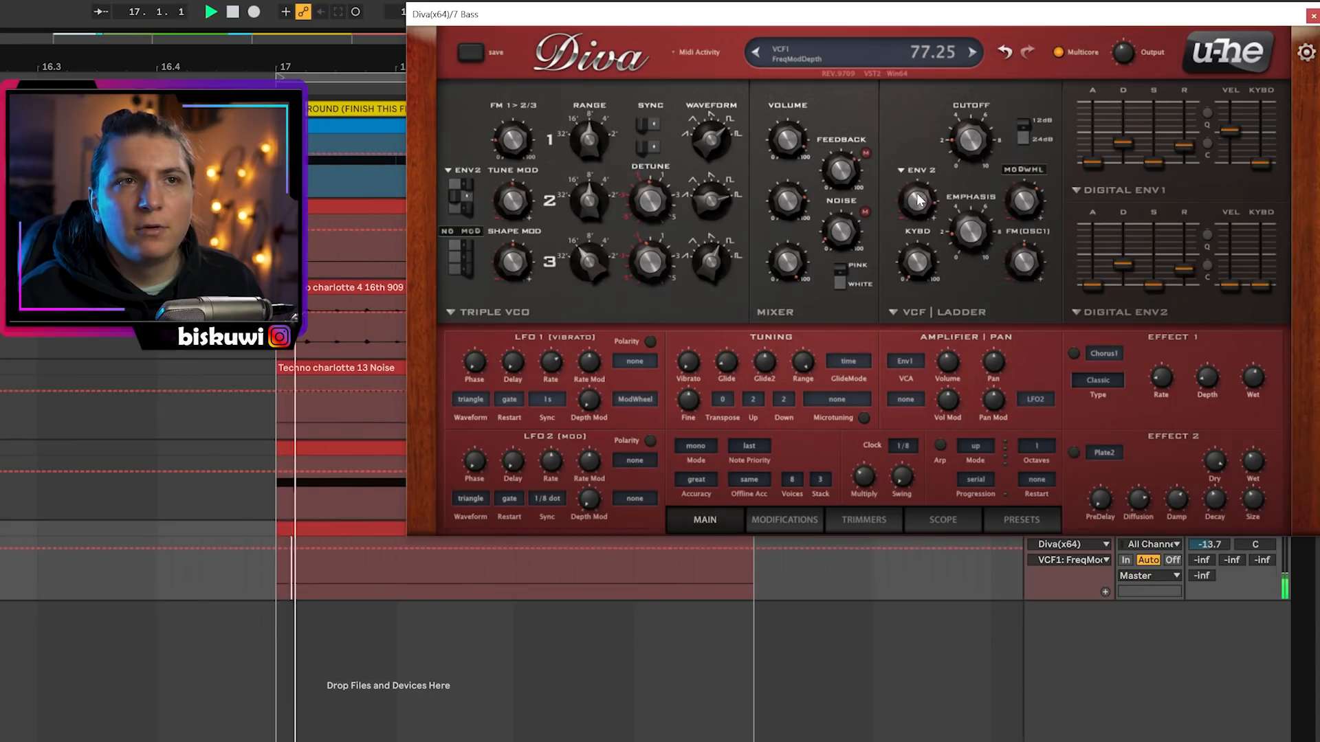
{"action": "left_click_drag", "start_coordinate": [925, 167], "coordinate": [924, 205]}
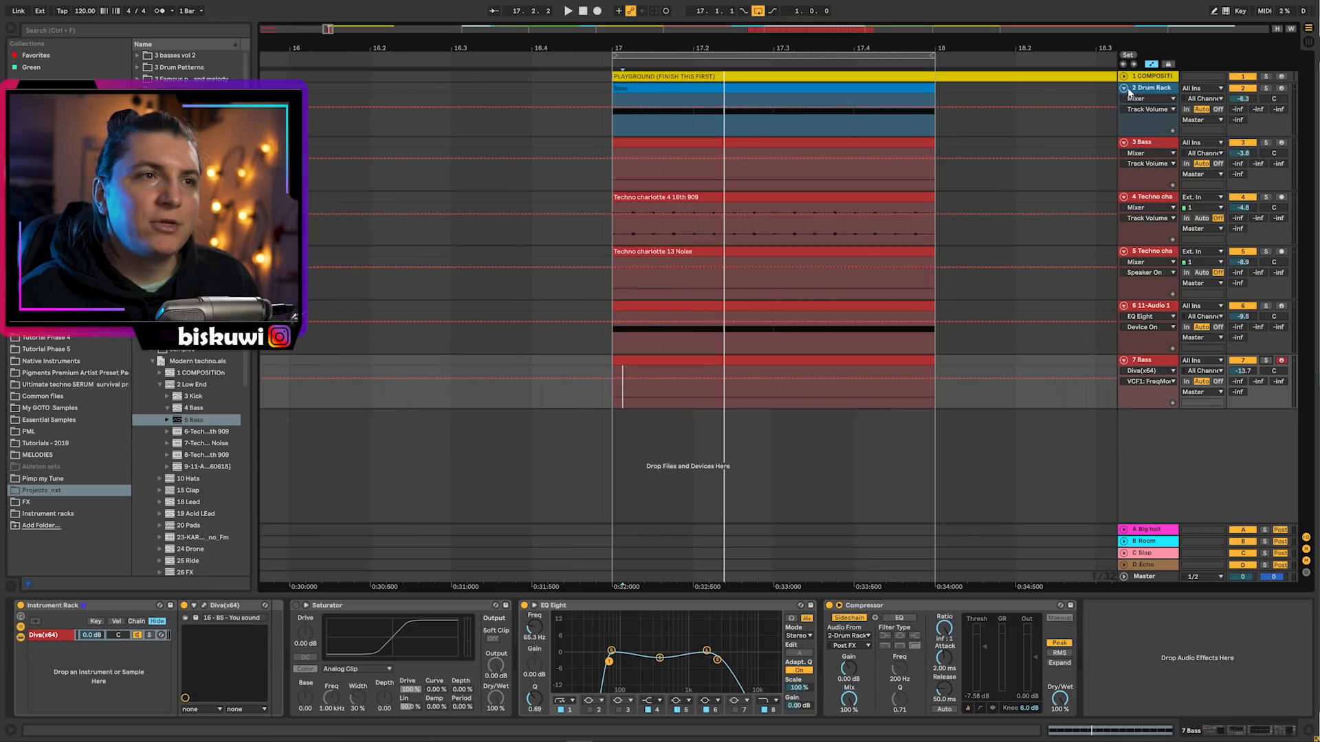
Set the tempo to 129 BPM while playing the loop, and fold all the tracks
{"action": "key", "text": "space"}
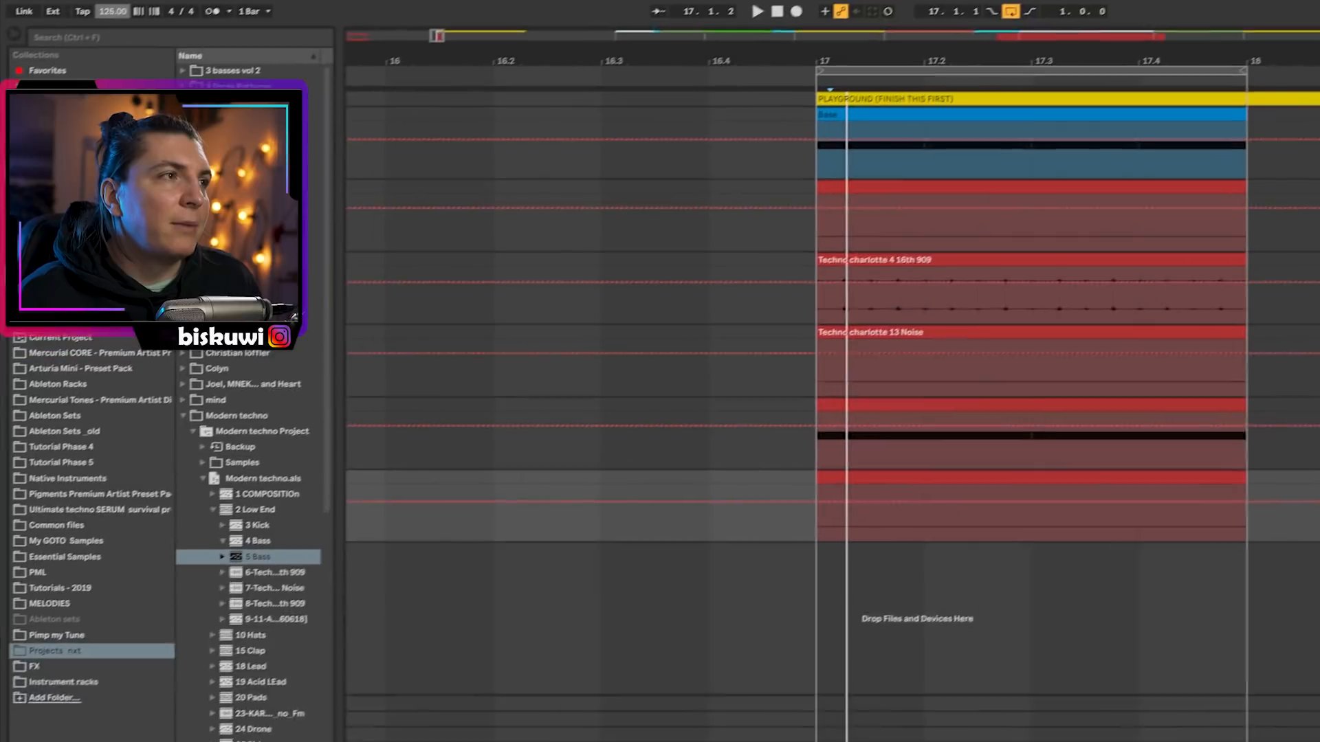
{"action": "key", "text": "space"}
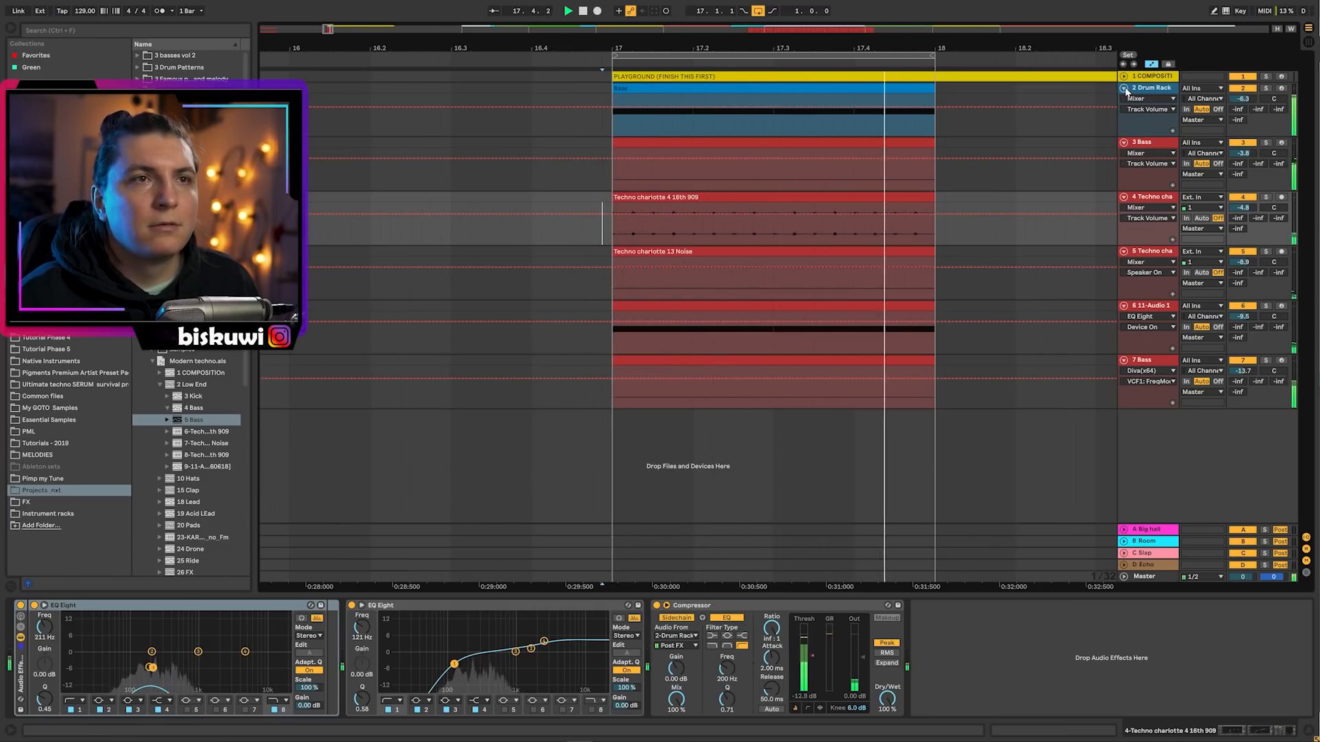
{"action": "left_click", "coordinate": [1124, 89], "text": "alt"}
{"action": "left_click_drag", "start_coordinate": [724, 48], "coordinate": [724, 29]}
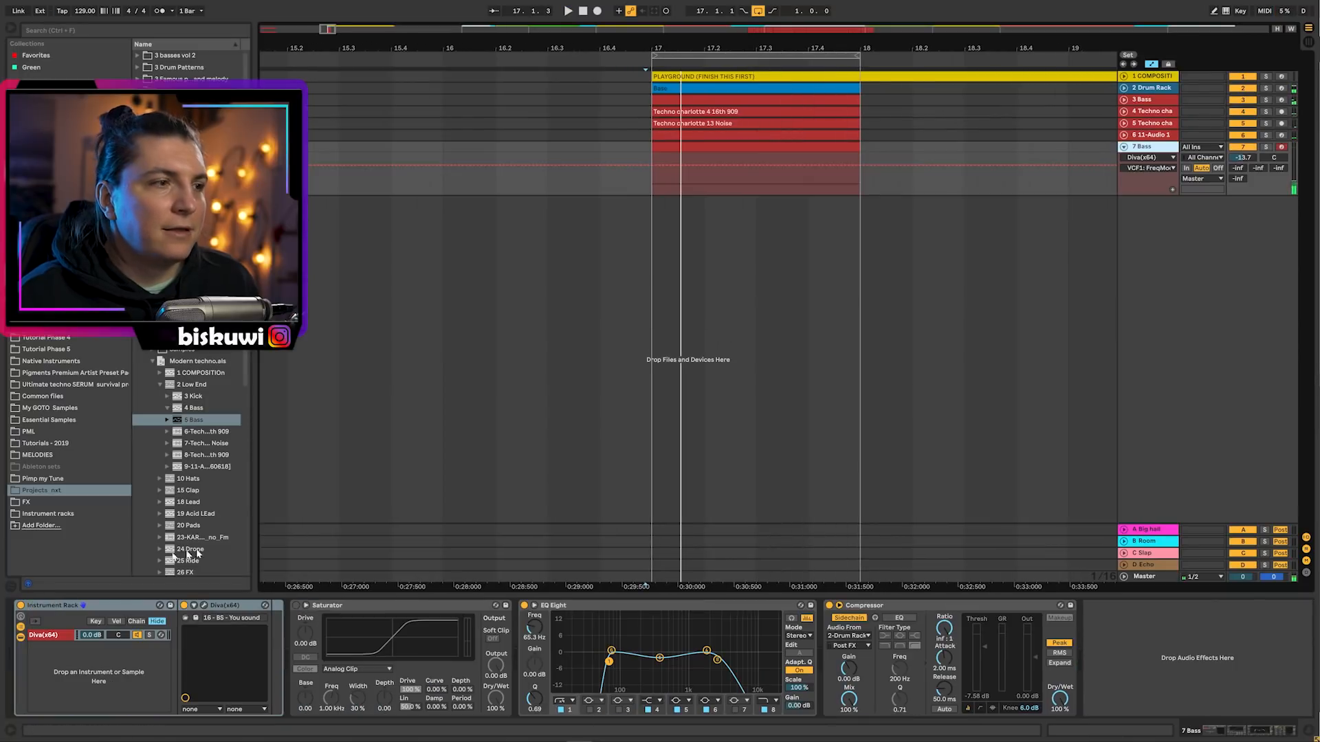
Open Diva on the 7 Bass track and fine-tune its filter and envelope controls
{"action": "left_click", "coordinate": [204, 606]}
{"action": "left_click_drag", "start_coordinate": [1053, 121], "coordinate": [1053, 131]}
{"action": "left_click_drag", "start_coordinate": [972, 171], "coordinate": [972, 169]}
{"action": "left_click_drag", "start_coordinate": [1123, 142], "coordinate": [1122, 143]}
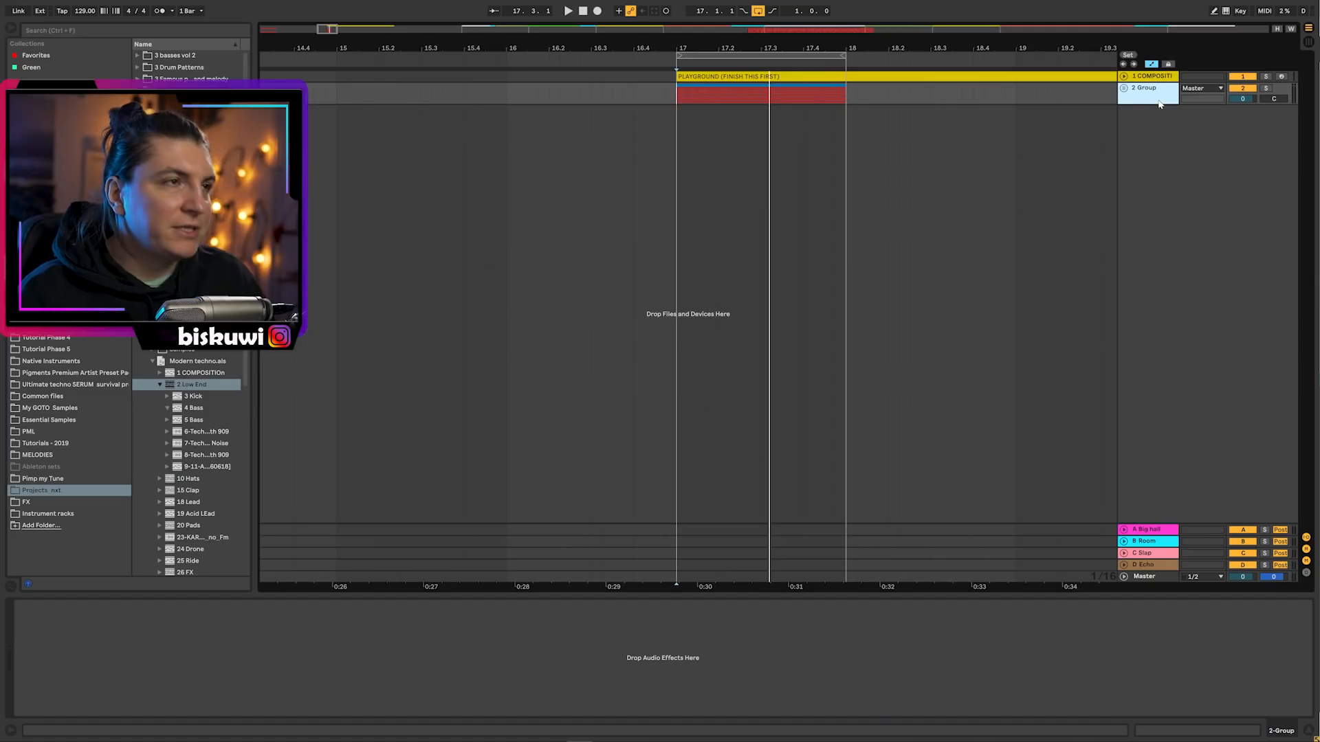
Add a Diva lead track below the low-end group and load the preset 44 - LD - Dreams with Umek
{"action": "left_click", "coordinate": [1159, 105]}
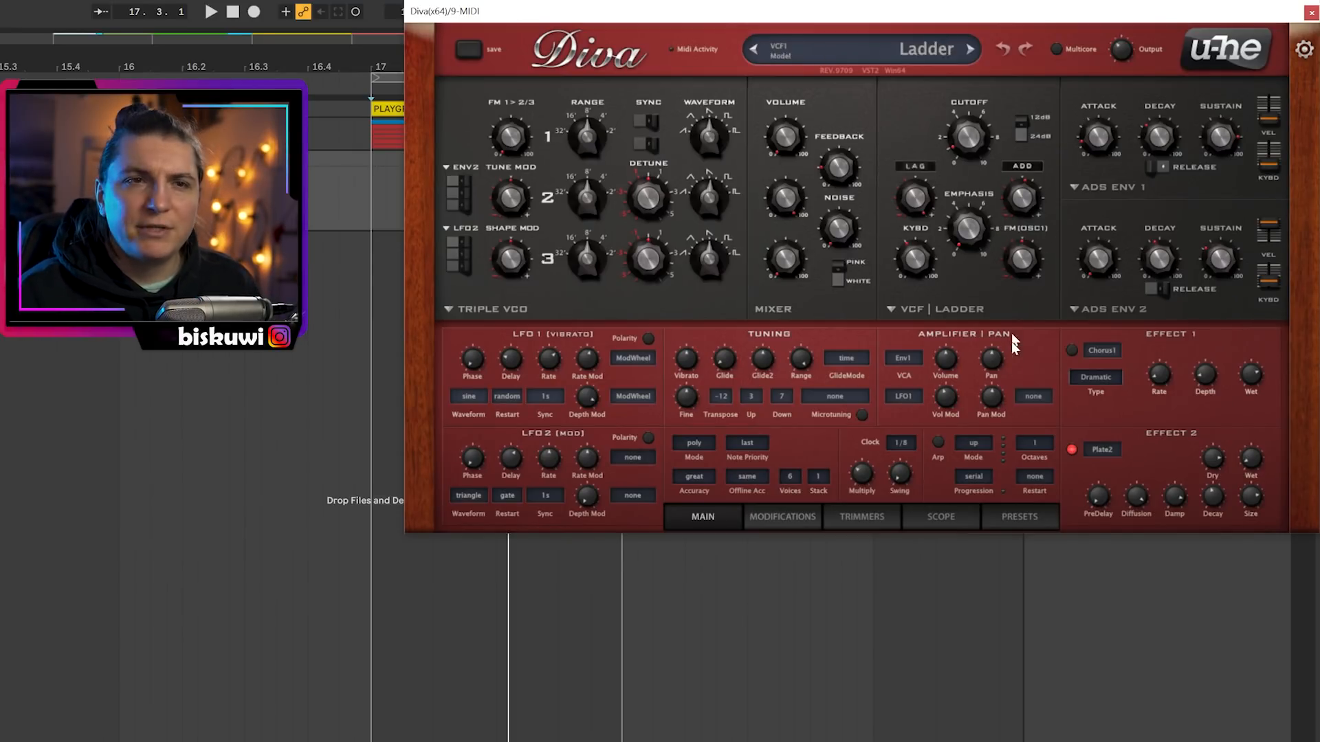
{"action": "left_click", "coordinate": [1038, 521]}
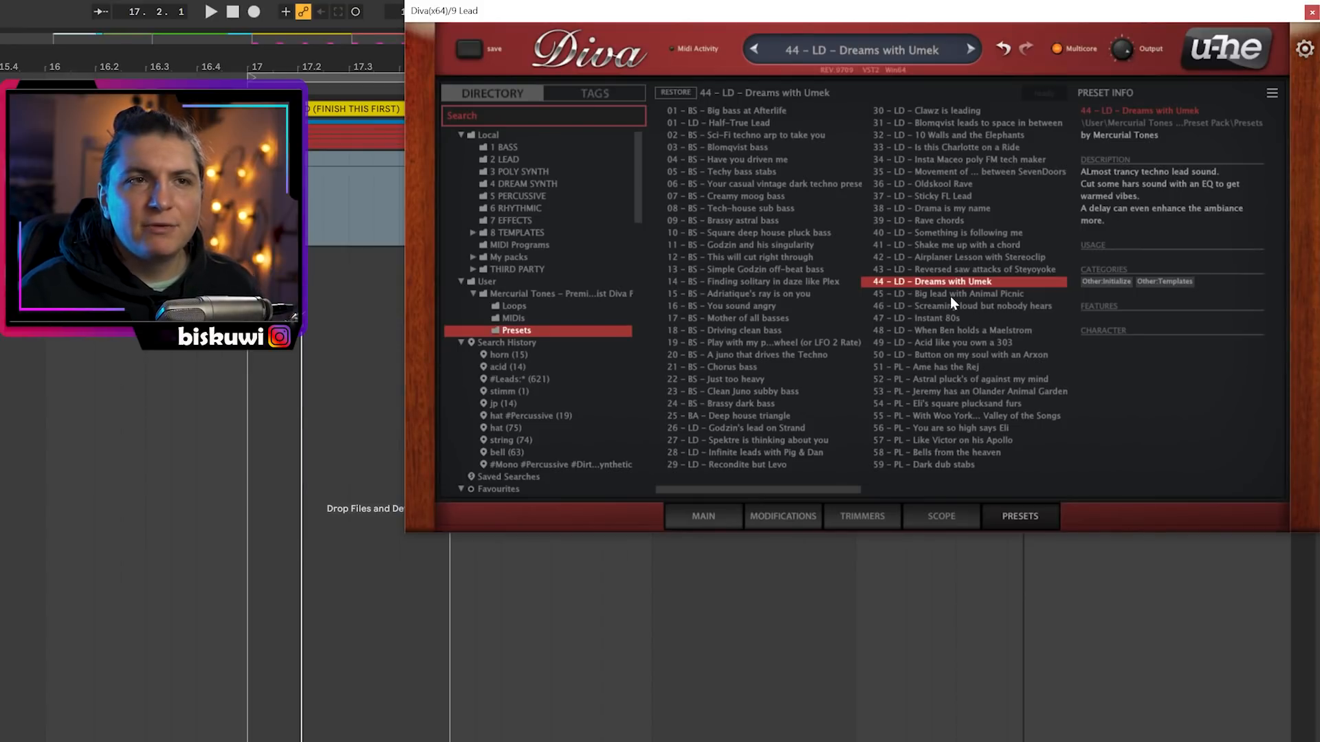
Switch off Diva's Chorus1 and Plate2 effects, and set the Arpeggiator to a 1/16 rate with a 66 % gate
{"action": "left_click", "coordinate": [719, 520]}
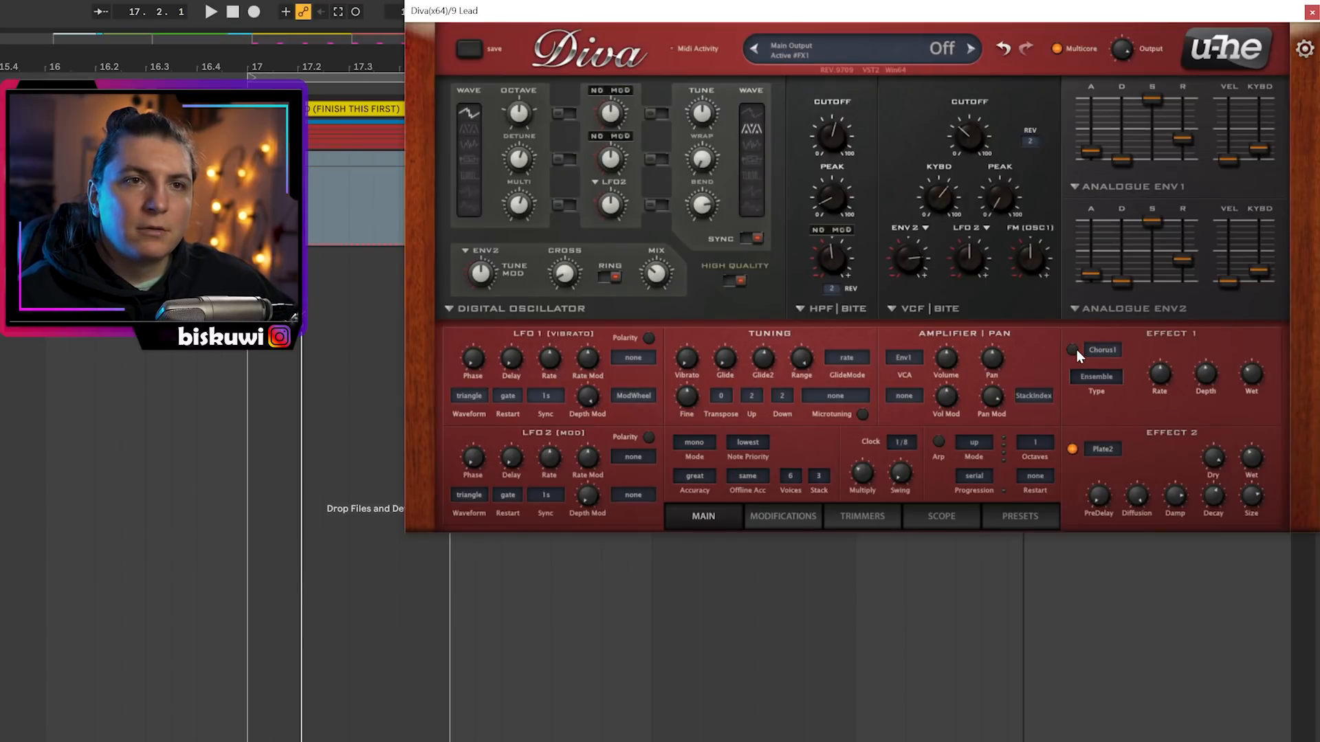
{"action": "left_click", "coordinate": [1074, 448]}
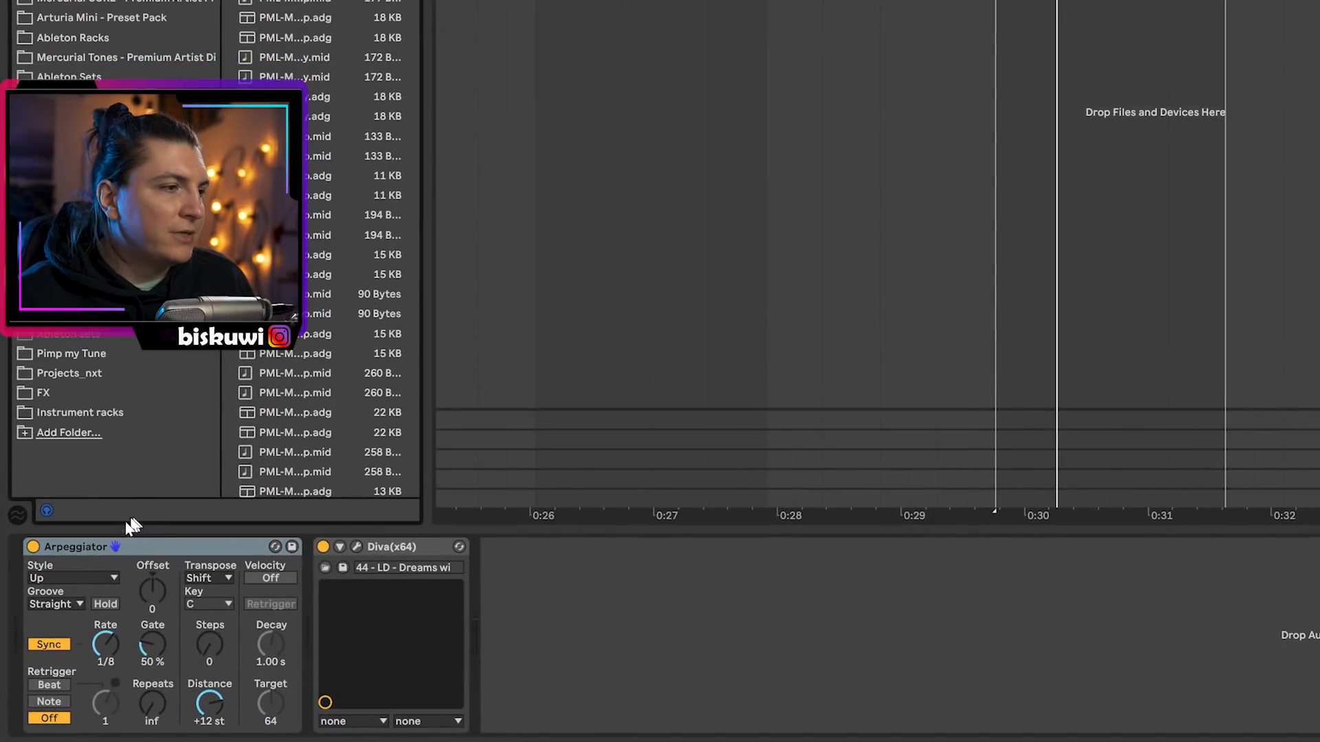
{"action": "left_click_drag", "start_coordinate": [105, 644], "coordinate": [152, 629]}
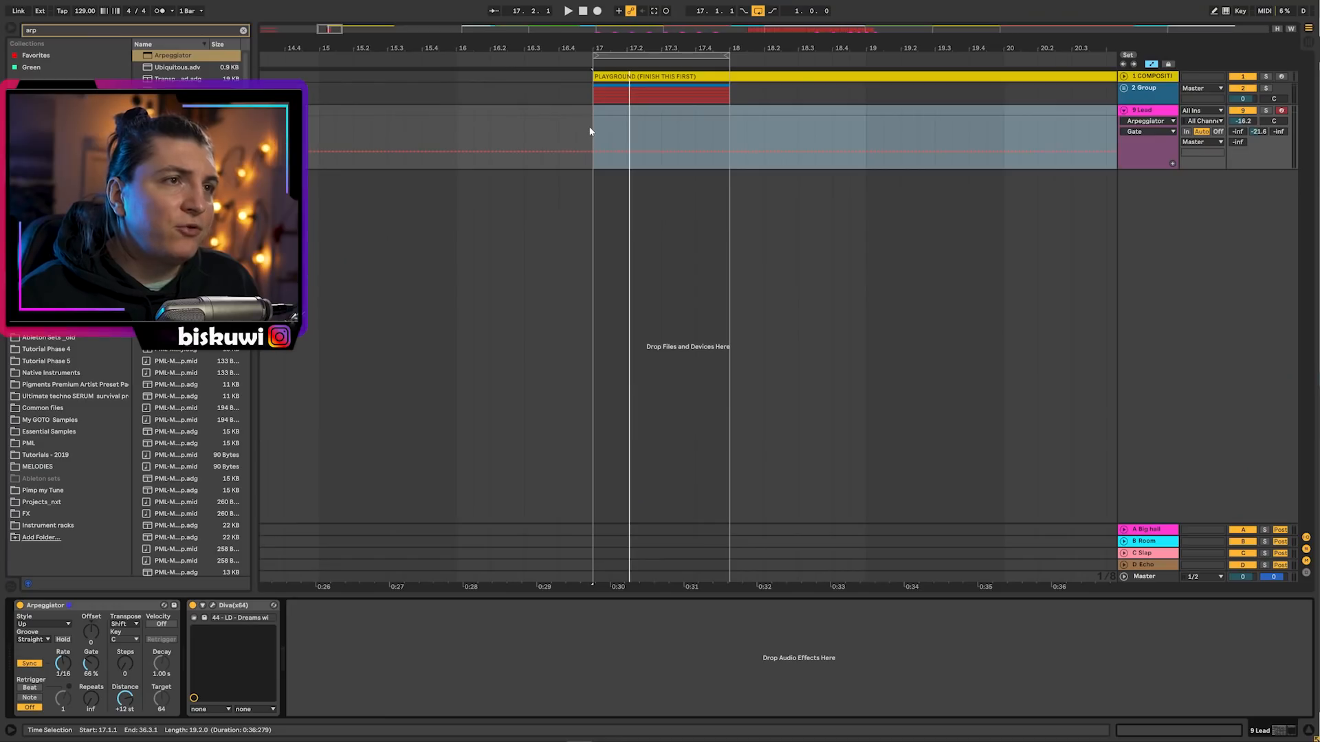
Create a one-bar MIDI clip at bar 17 on the Lead track with the notes F1, G#2, G2 and F2, and play it
{"action": "left_click_drag", "start_coordinate": [590, 131], "coordinate": [627, 117]}
{"action": "key", "text": "ctrl+shift+m"}
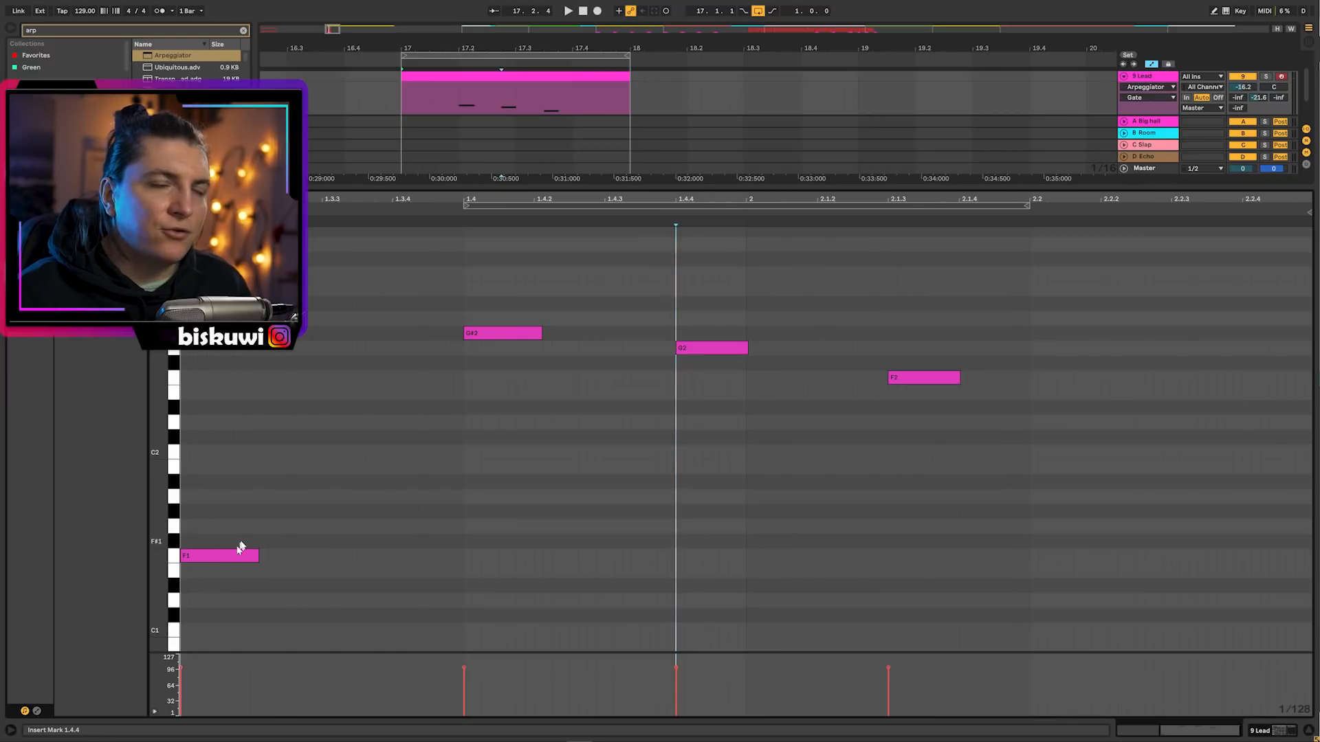
{"action": "key", "text": "space"}
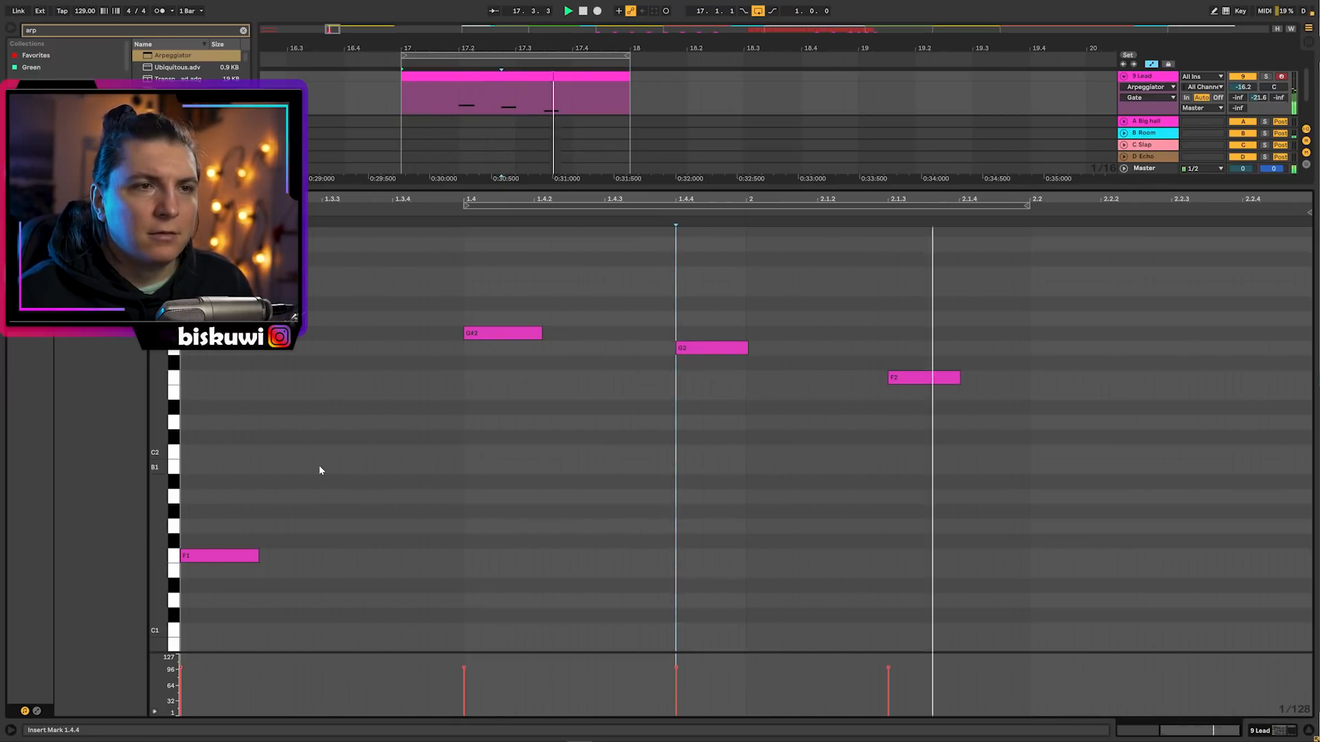
{"action": "key", "text": "space"}
{"action": "key", "text": "shift+Tab"}
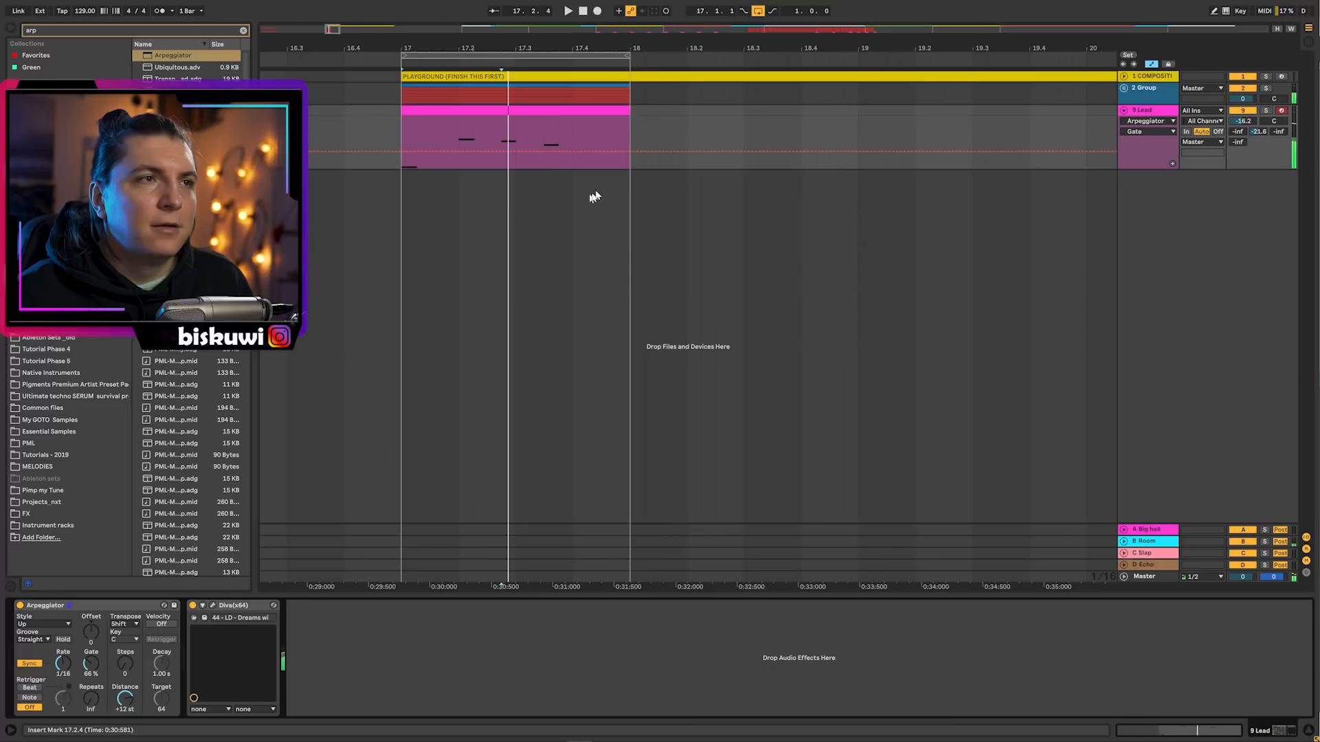
Play back the lead clip together with the low-end group from bar 17
{"action": "left_click_drag", "start_coordinate": [644, 96], "coordinate": [578, 101]}
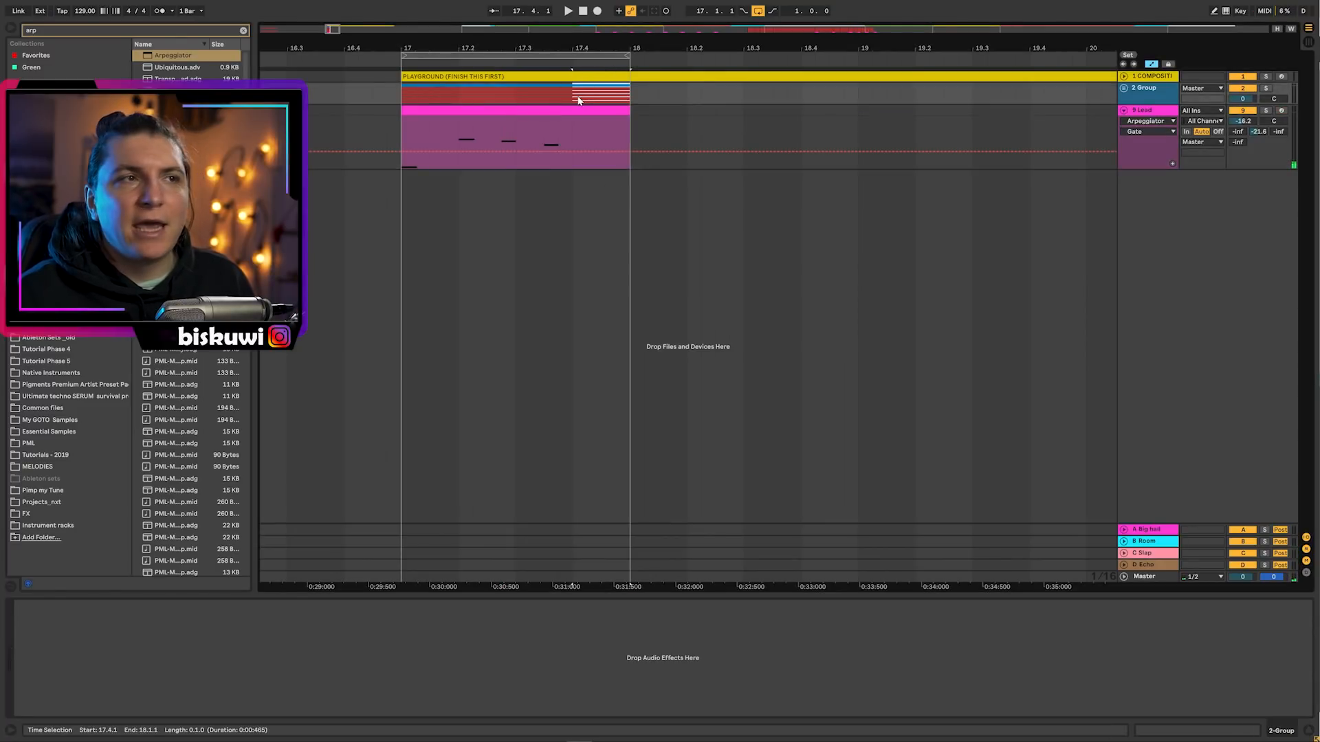
{"action": "left_click", "coordinate": [409, 131]}
{"action": "key", "text": "space"}
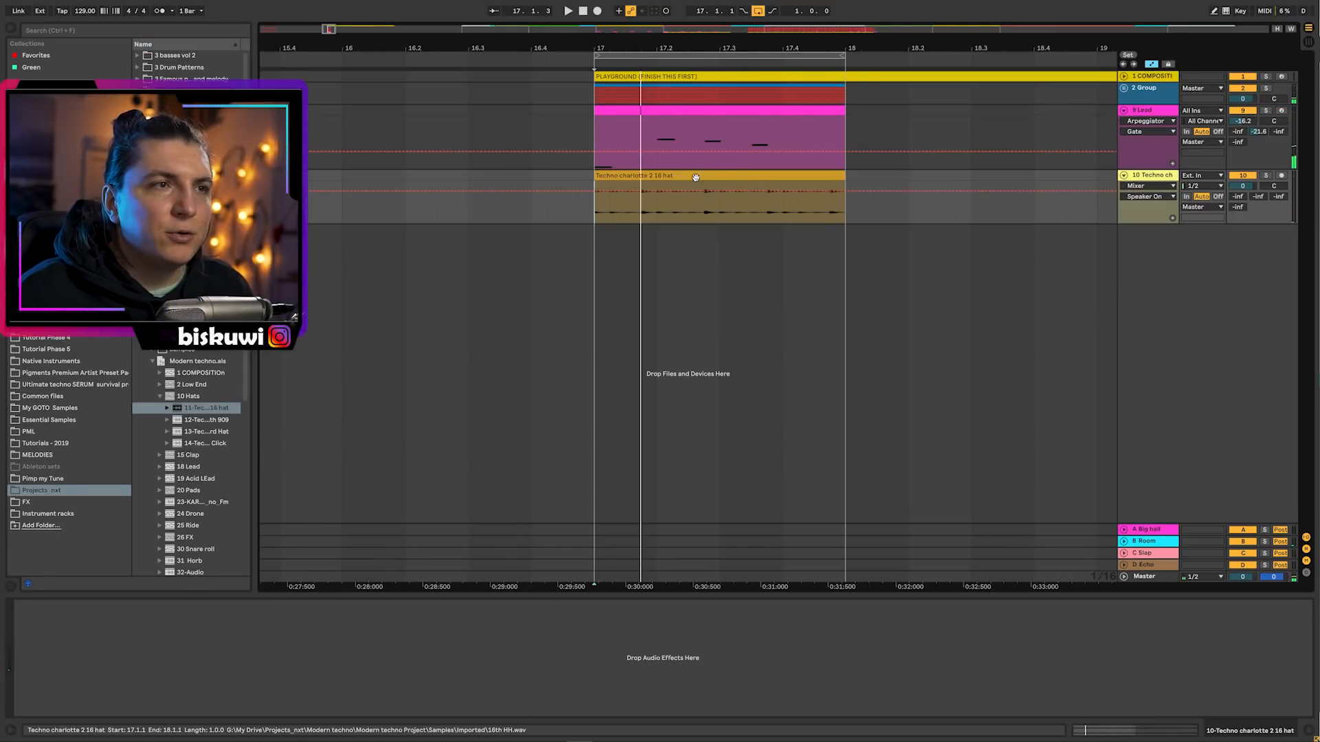
Select the Techno charlotte 2 16 hat clip and play it back with the lead and low end
{"action": "left_click", "coordinate": [696, 177]}
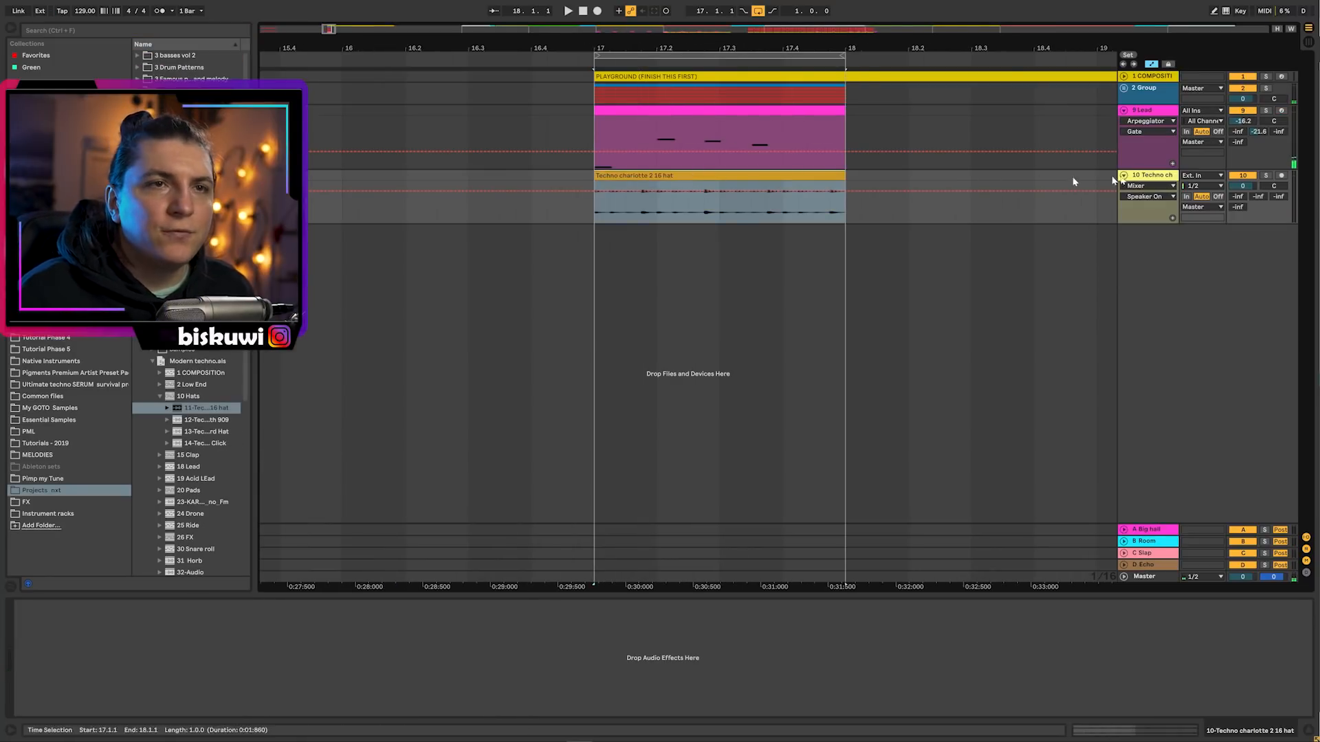
{"action": "scroll", "coordinate": [664, 190], "scroll_direction": "up", "scroll_amount": 4}
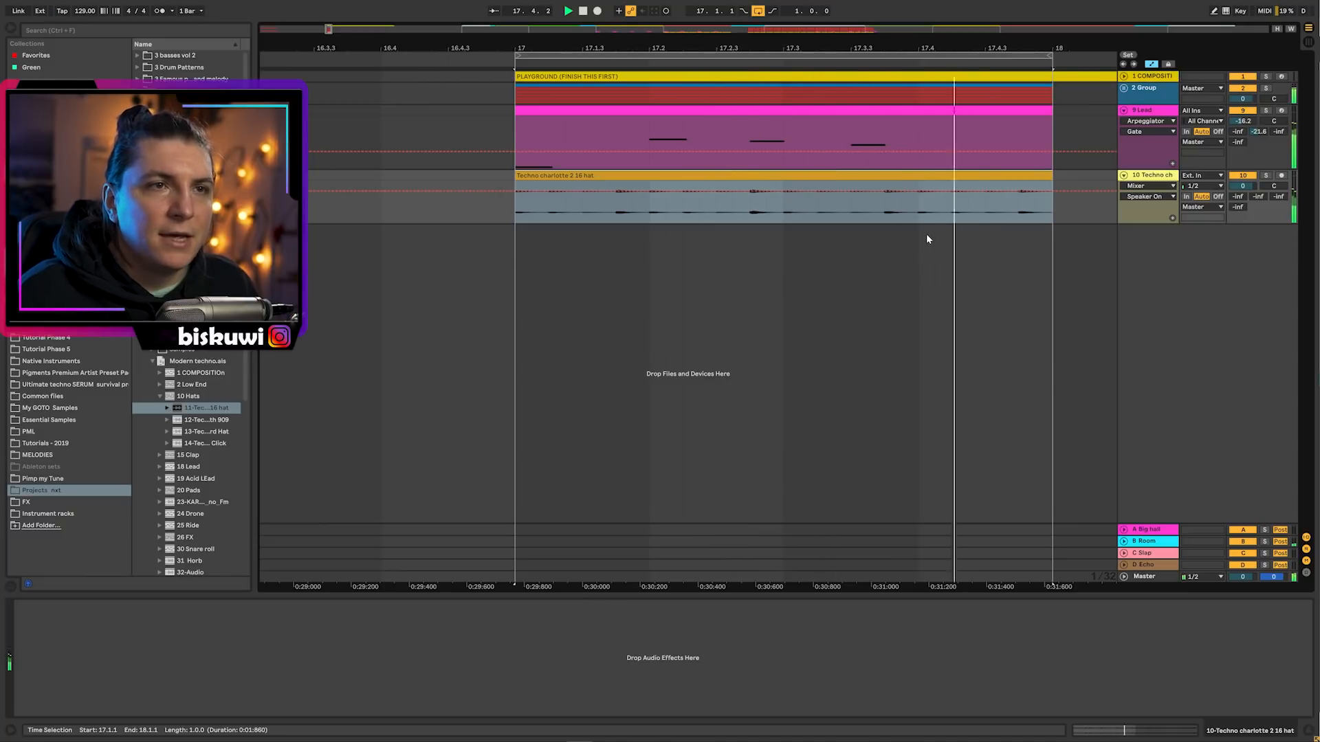
{"action": "key", "text": "space"}
Add the Techno charlotte 4 16th 909 track below the 16 hat track, and audition both hats using solo
{"action": "left_click", "coordinate": [1266, 230]}
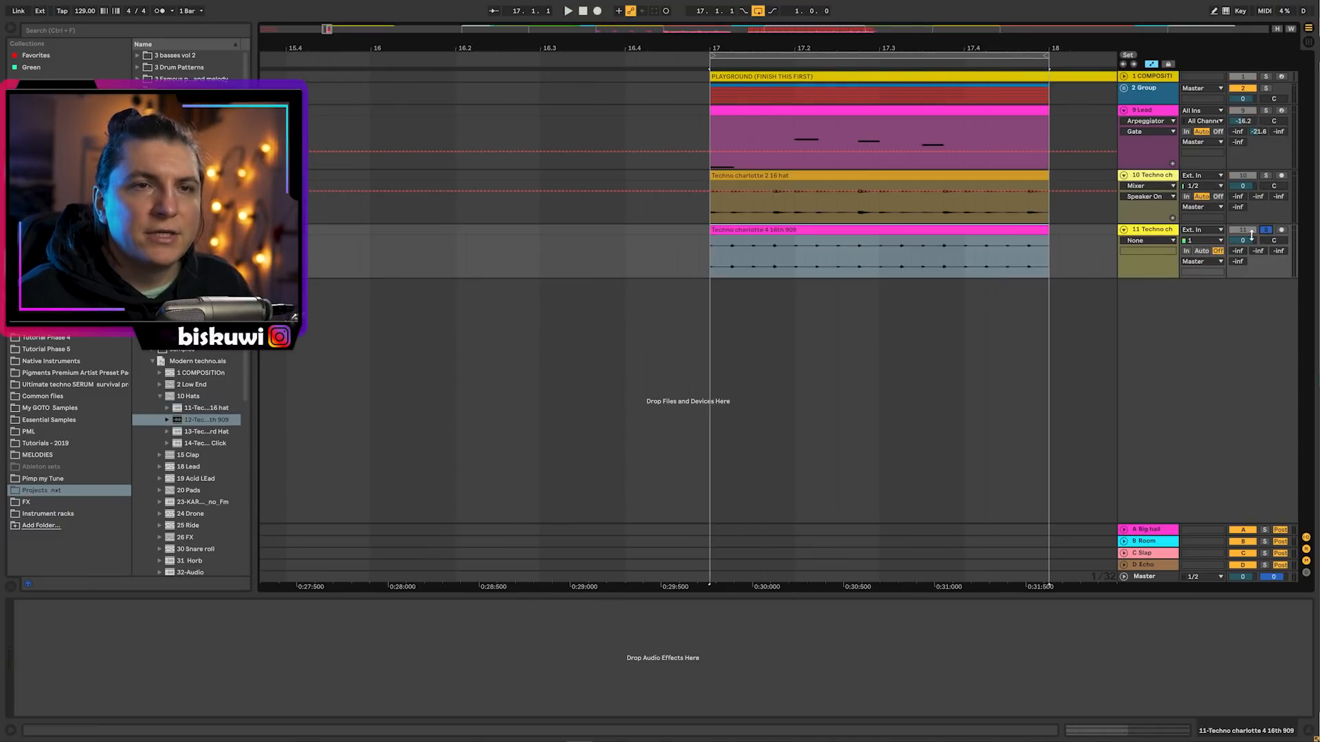
{"action": "left_click", "coordinate": [720, 255]}
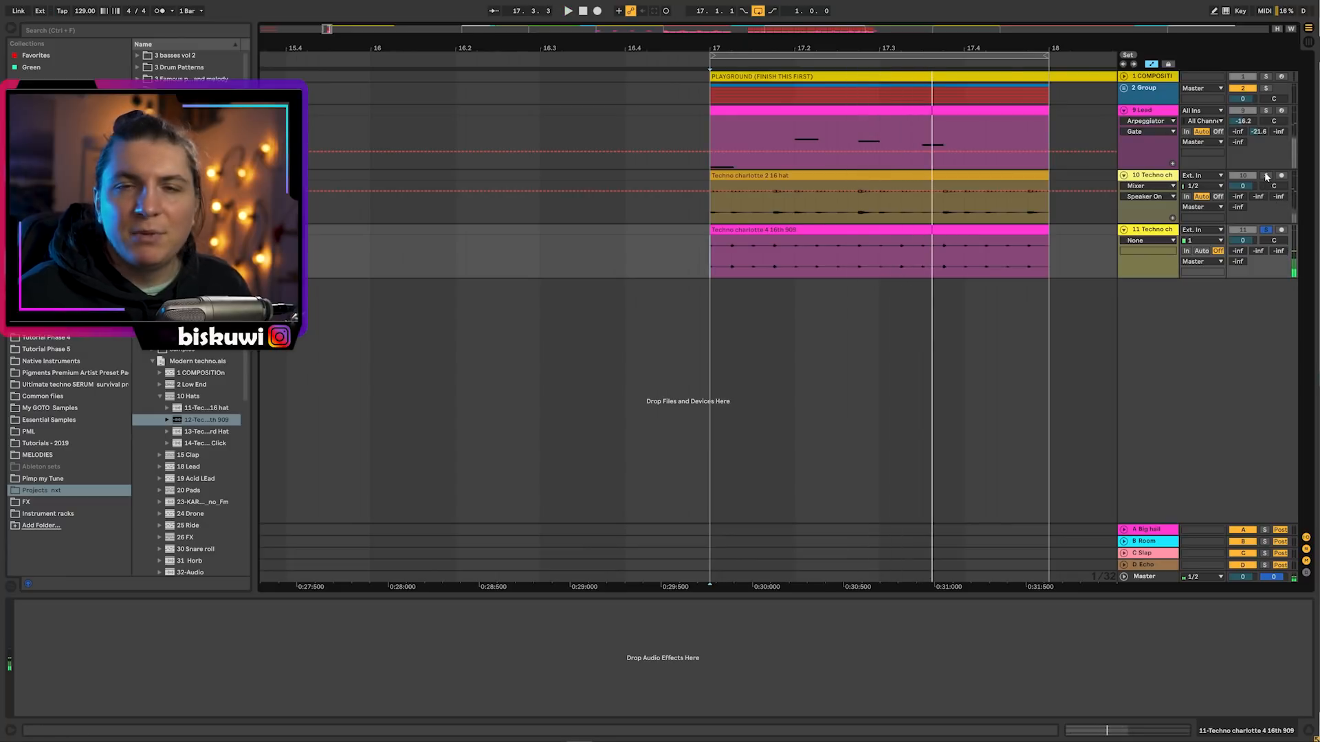
{"action": "key", "text": "space"}
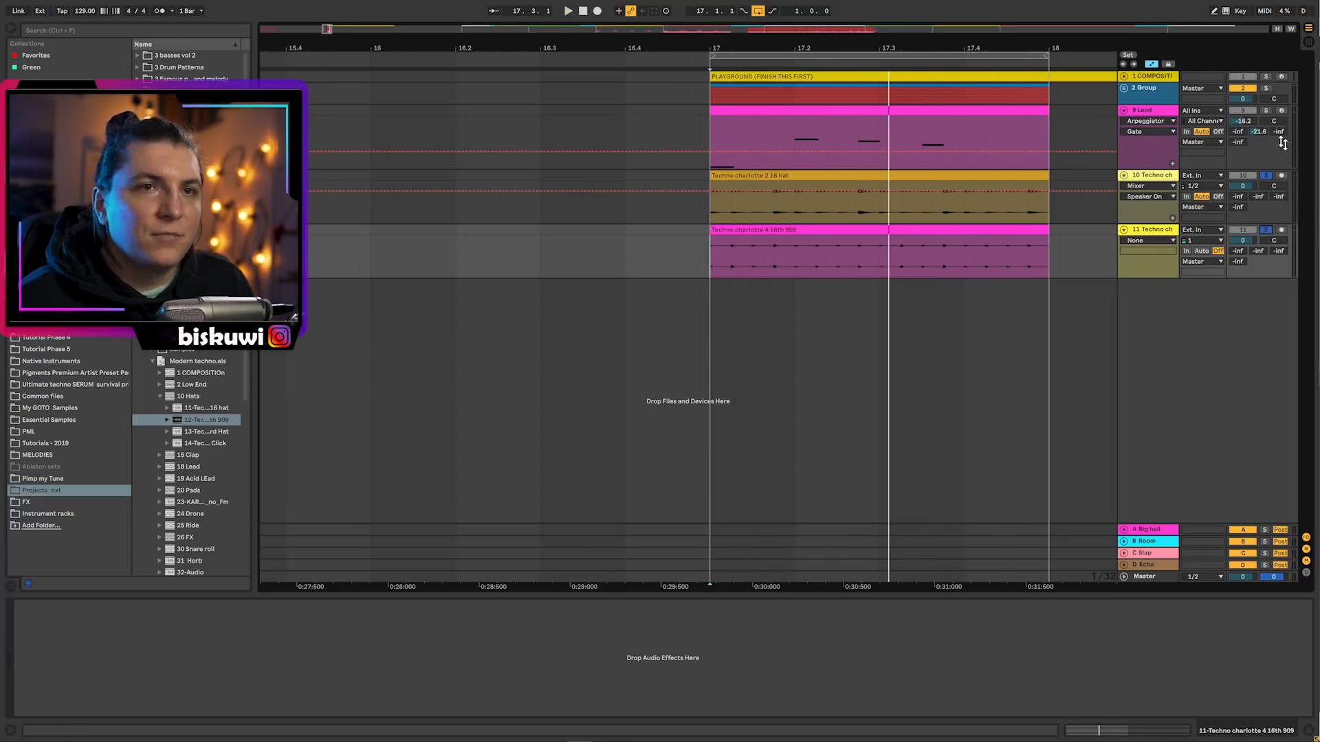
{"action": "left_click", "coordinate": [1265, 230]}
{"action": "key", "text": "space"}
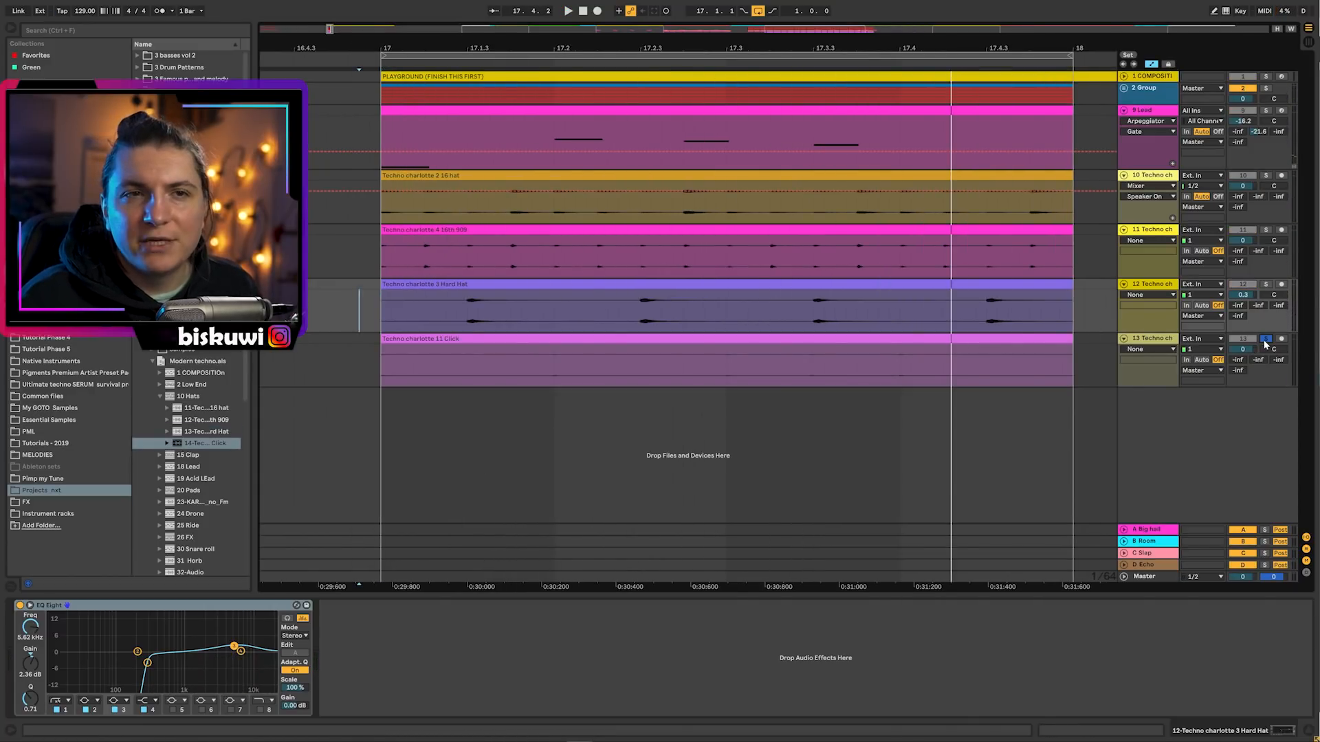
Open the Click clip on track 13
{"action": "double_click", "coordinate": [1035, 342]}
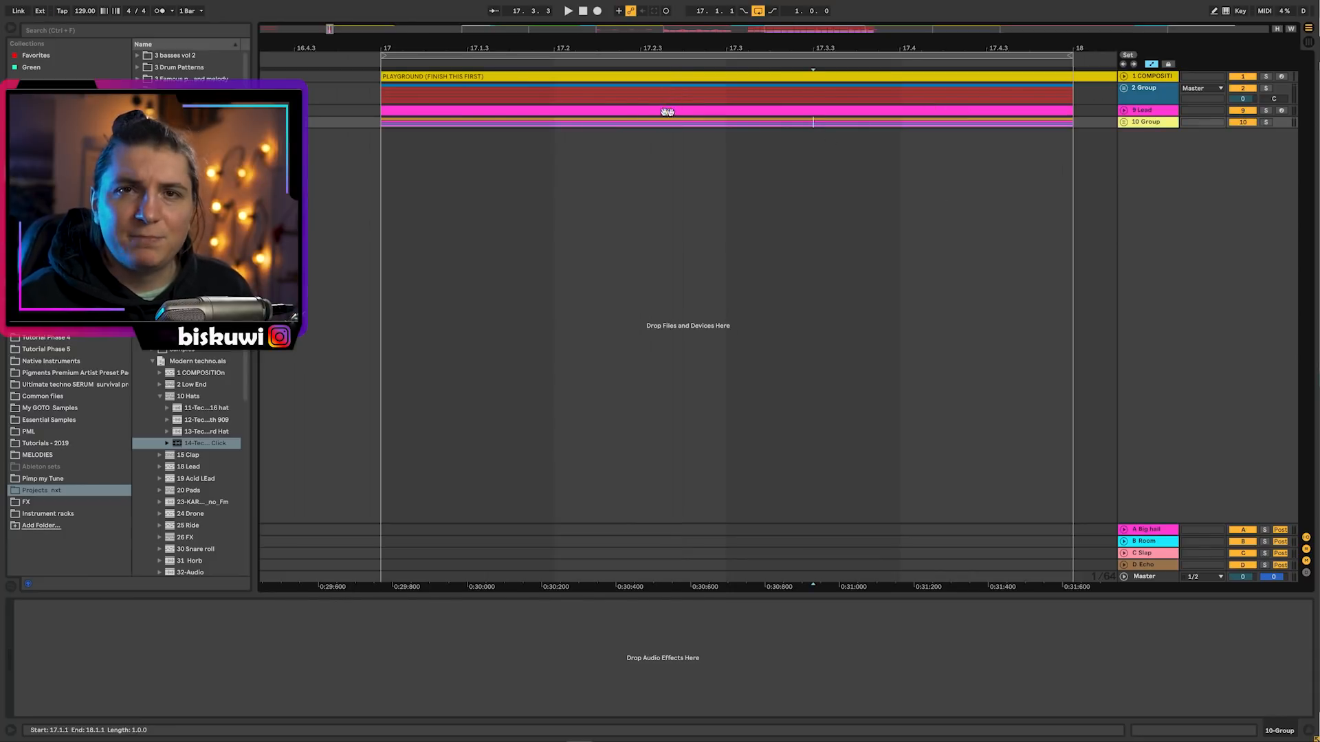
Place Analog clap.wav from the Mercurial CORE pack's Claps folder on a new track, starting at 17.1.3
{"action": "left_click", "coordinate": [99, 267]}
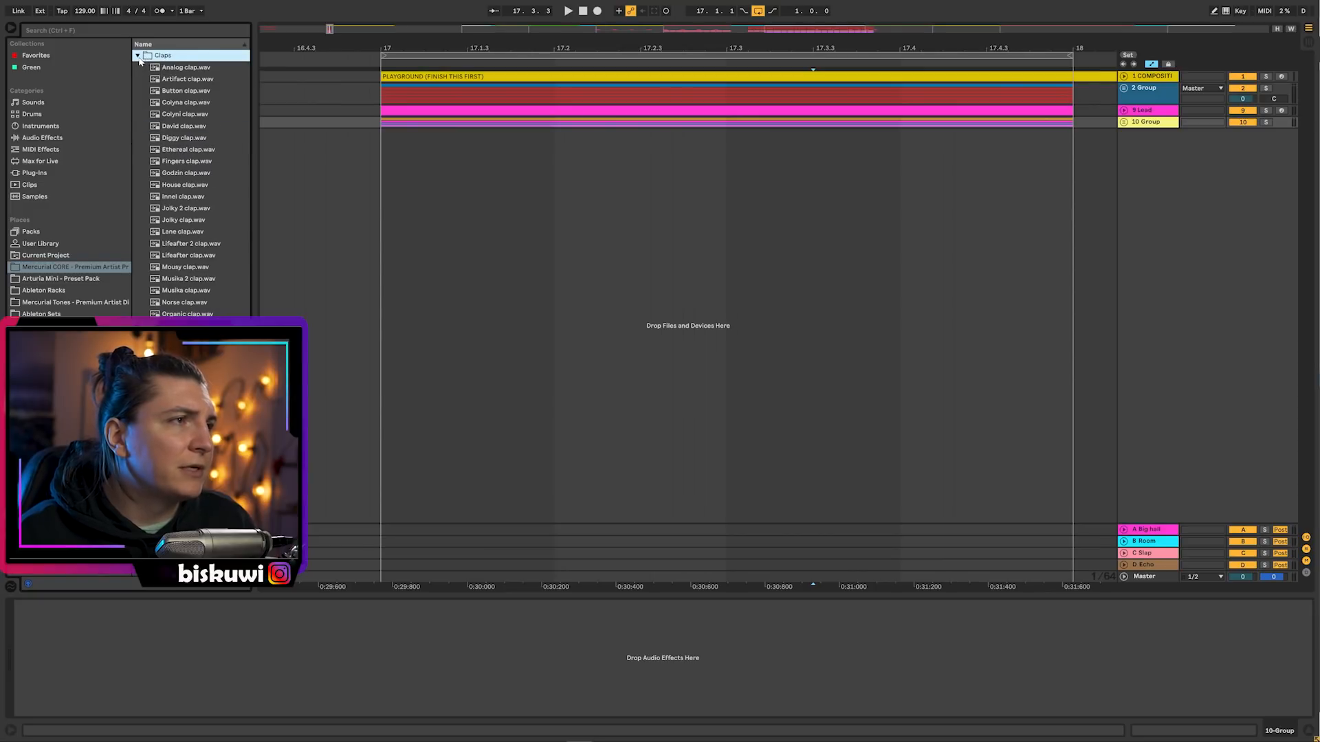
{"action": "left_click_drag", "start_coordinate": [177, 77], "coordinate": [458, 175]}
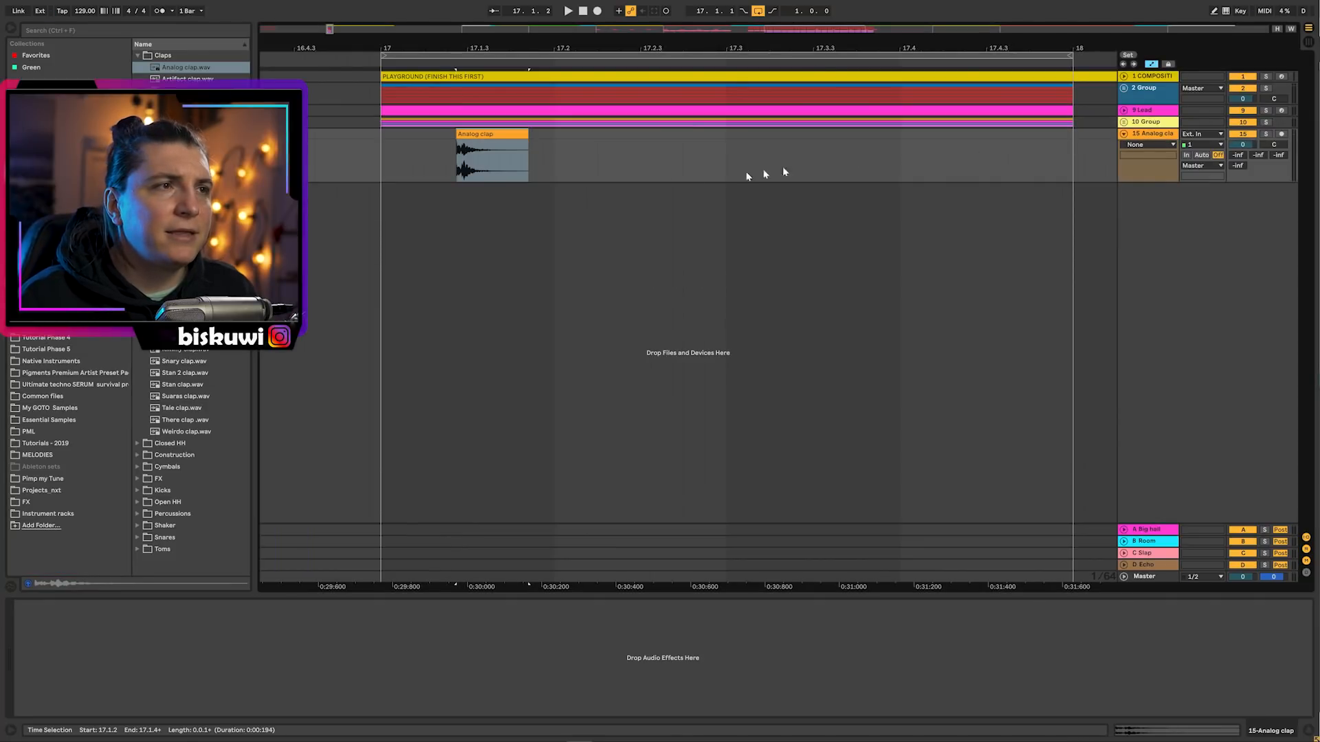
{"action": "left_click_drag", "start_coordinate": [468, 132], "coordinate": [480, 133]}
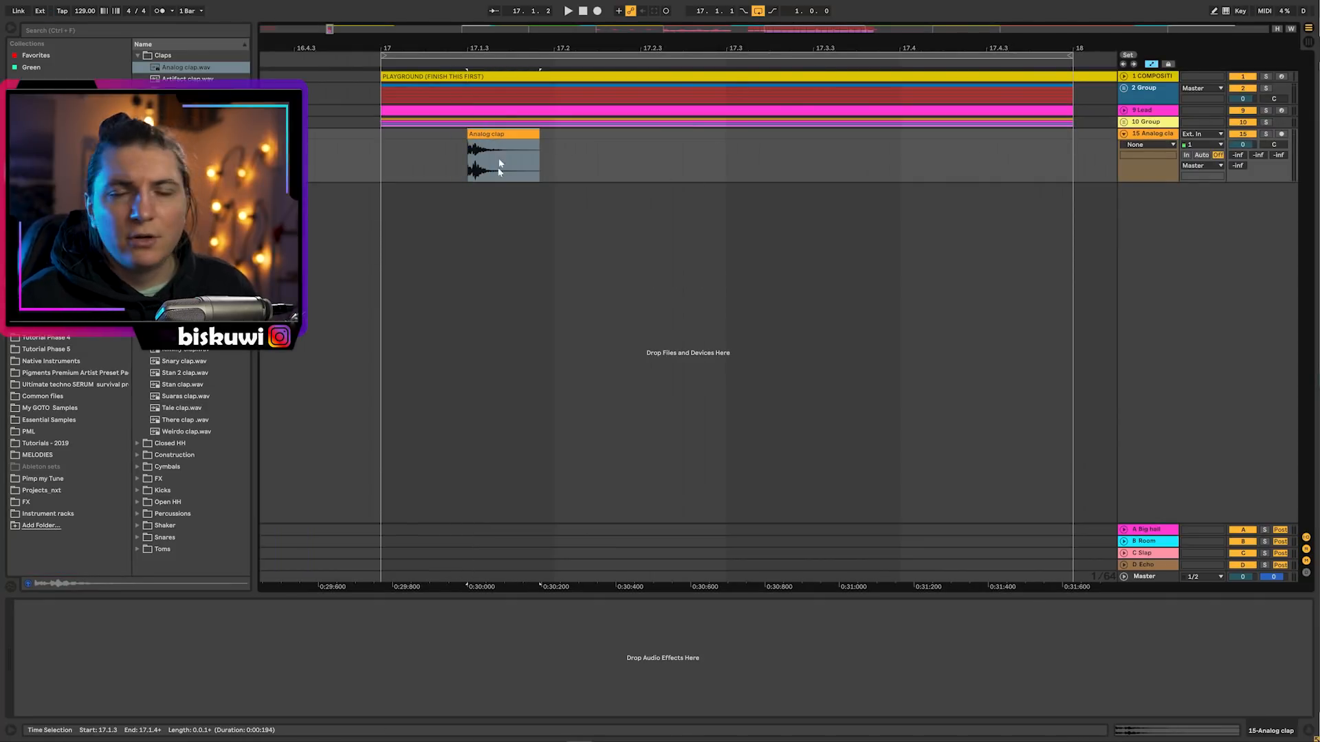
Show the Analog clap track's volume automation and lower the track volume to -9.1 dB while playing the loop
{"action": "key", "text": "a"}
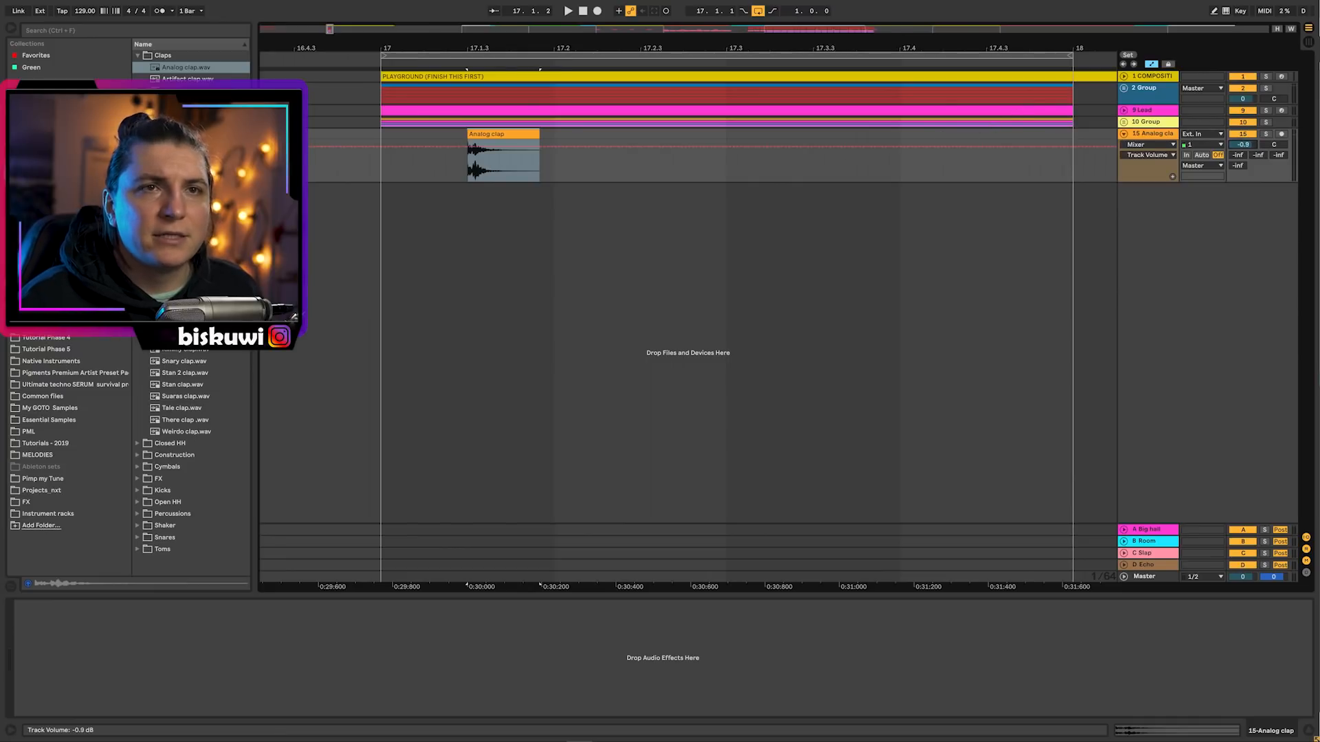
{"action": "left_click_drag", "start_coordinate": [598, 44], "coordinate": [596, 30]}
{"action": "key", "text": "space"}
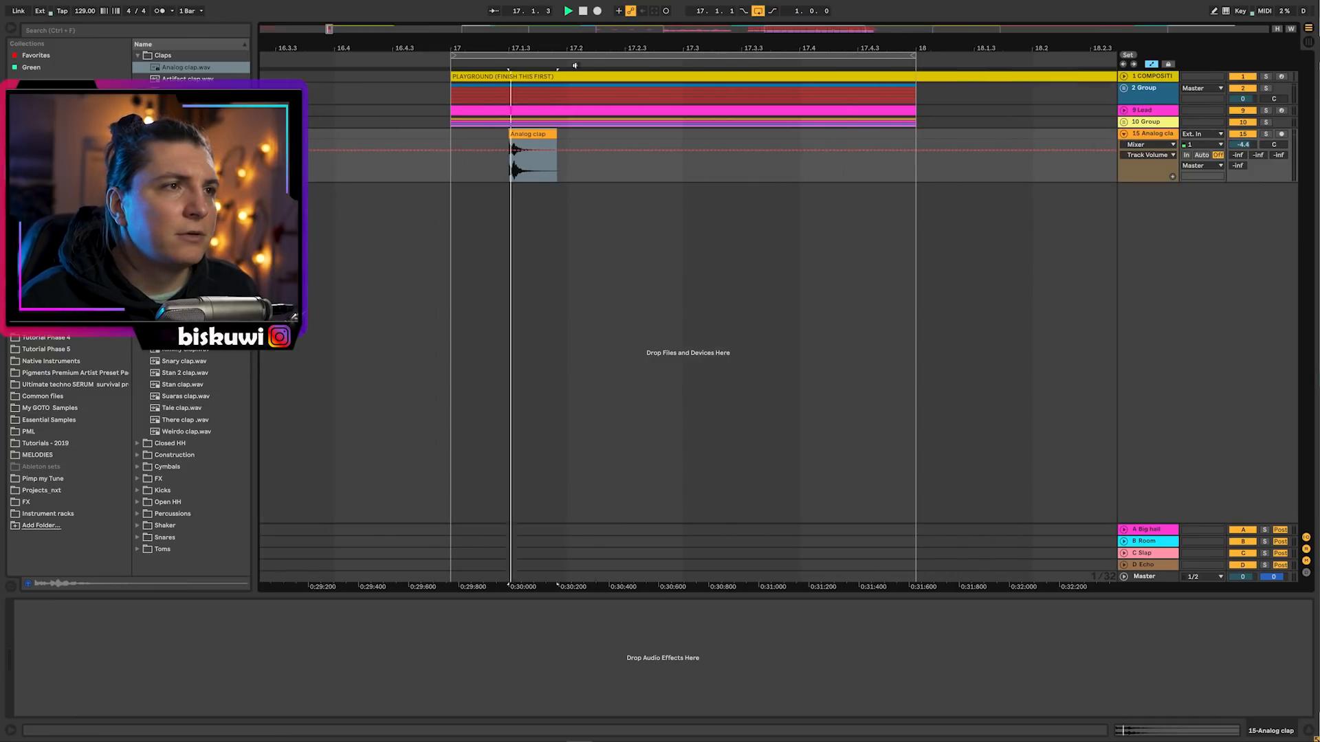
{"action": "left_click", "coordinate": [444, 166]}
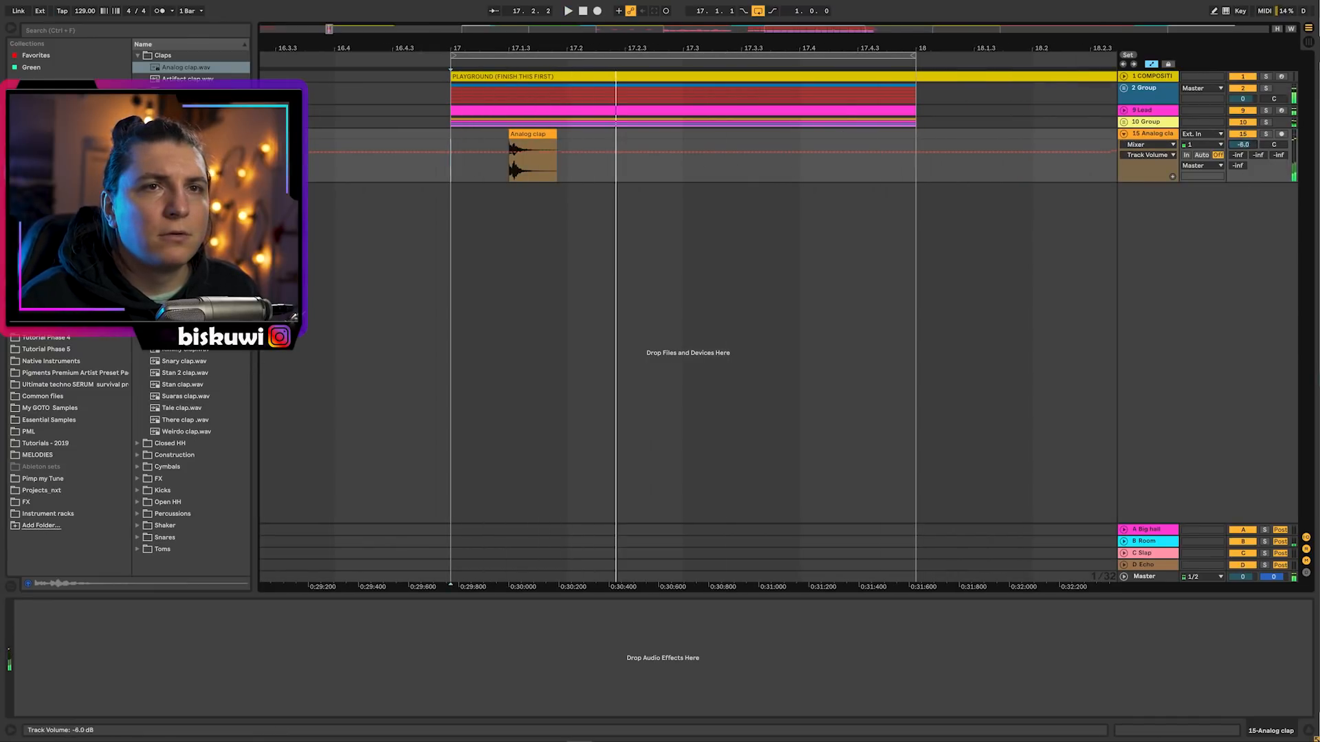
{"action": "left_click_drag", "start_coordinate": [1243, 144], "coordinate": [1243, 151]}
Move the Analog clap clip to beat 17.2 and place a copy at beat 17.4
{"action": "left_click_drag", "start_coordinate": [550, 135], "coordinate": [566, 139]}
{"action": "left_click_drag", "start_coordinate": [566, 139], "coordinate": [607, 138]}
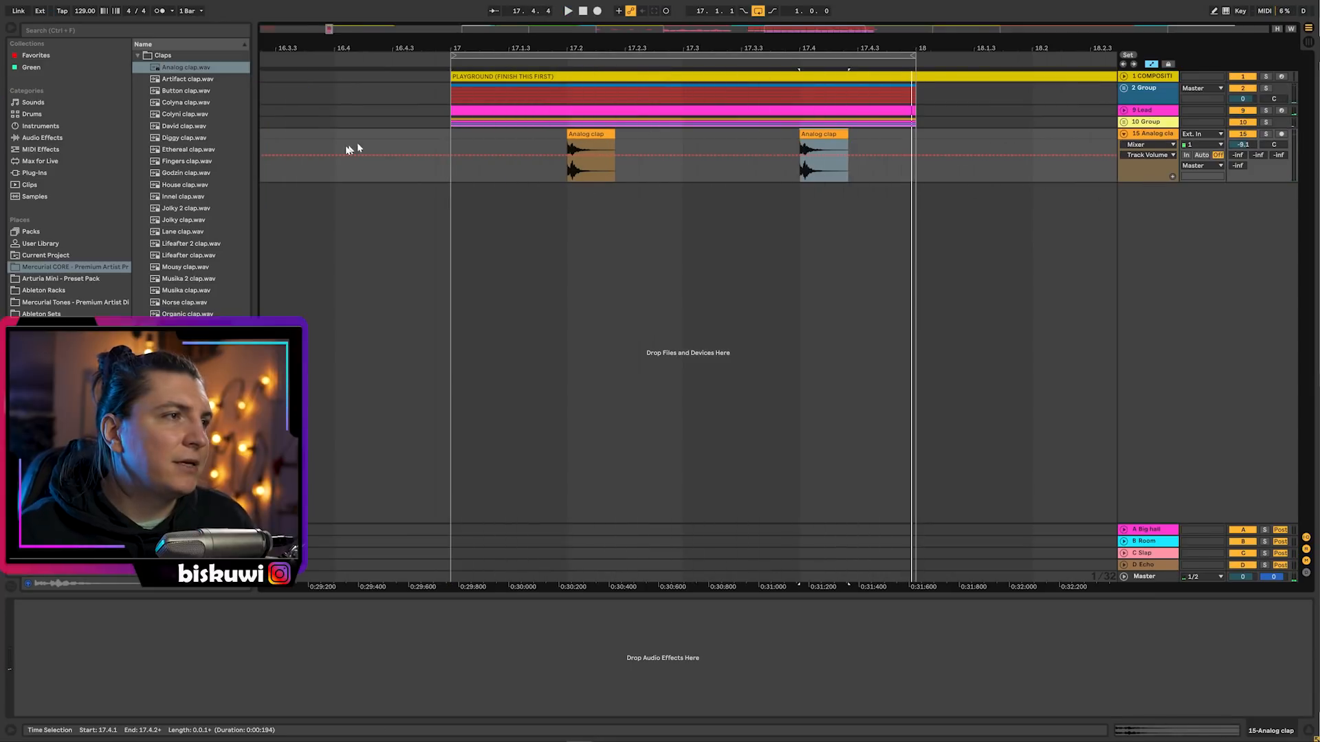
Audition the Mercurial CORE claps and place Mousy clap.wav on a new track at beat 17.2, trimmed to end at beat 17.3
{"action": "left_click", "coordinate": [211, 195]}
{"action": "key", "text": "Down"}
{"action": "key", "text": "Down"}
{"action": "key", "text": "Down"}
{"action": "key", "text": "Down"}
{"action": "key", "text": "Down"}
{"action": "key", "text": "Down"}
{"action": "key", "text": "Down"}
{"action": "left_click_drag", "start_coordinate": [187, 267], "coordinate": [578, 206]}
{"action": "left_click_drag", "start_coordinate": [816, 199], "coordinate": [684, 200]}
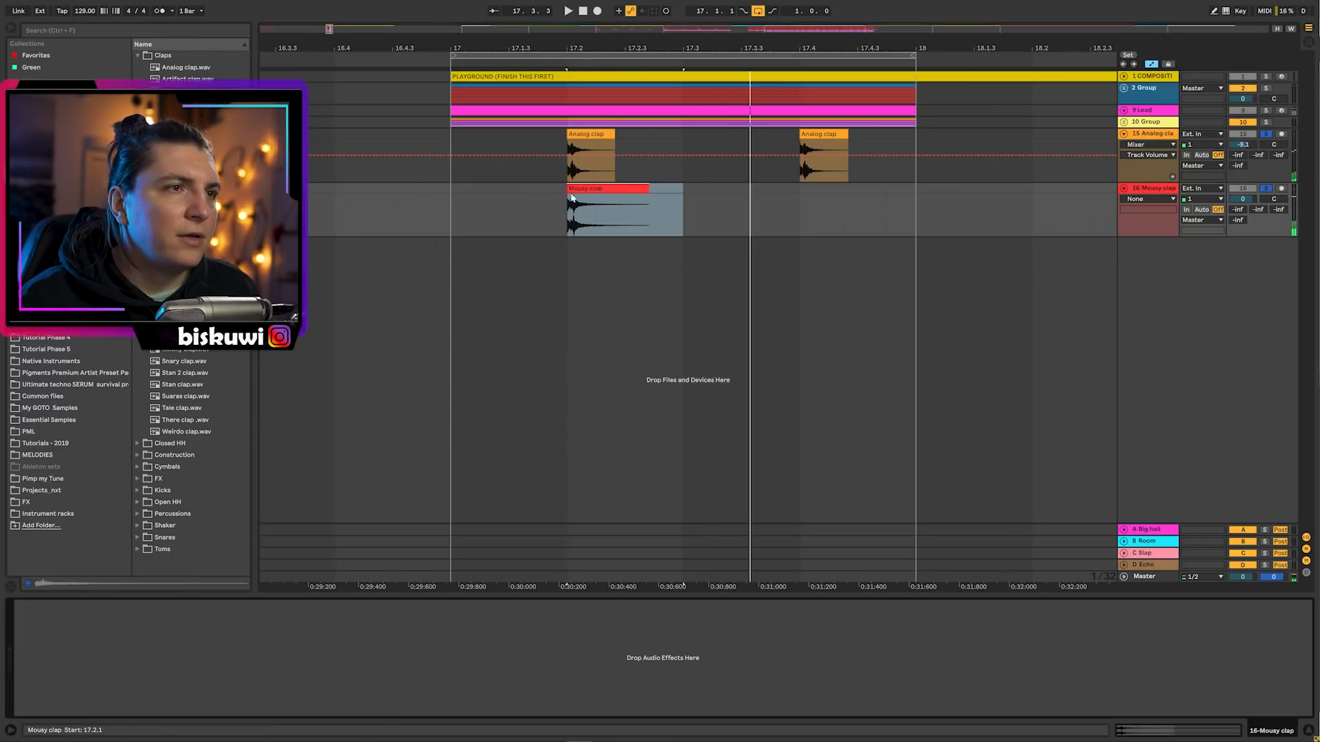
Shorten the Mousy clap clip with a fade-out while auditioning it, and lower its track volume to -3.5 dB
{"action": "key", "text": "a"}
{"action": "left_click_drag", "start_coordinate": [569, 196], "coordinate": [577, 204]}
{"action": "key", "text": "space"}
{"action": "key", "text": "space"}
{"action": "key", "text": "space"}
{"action": "key", "text": "space"}
{"action": "key", "text": "space"}
{"action": "key", "text": "space"}
{"action": "left_click_drag", "start_coordinate": [578, 39], "coordinate": [572, 83]}
{"action": "left_click_drag", "start_coordinate": [783, 189], "coordinate": [631, 196]}
{"action": "left_click", "coordinate": [540, 209]}
{"action": "left_click_drag", "start_coordinate": [1242, 198], "coordinate": [1242, 205]}
{"action": "key", "text": "space"}
{"action": "key", "text": "space"}
Add EQ Eight to the Mousy clap track, roll off its lows, rebalance its volume and repeat the clap at beat 17.4
{"action": "left_click", "coordinate": [1154, 215]}
{"action": "key", "text": "ctrl+f"}
{"action": "type", "text": "eq"}
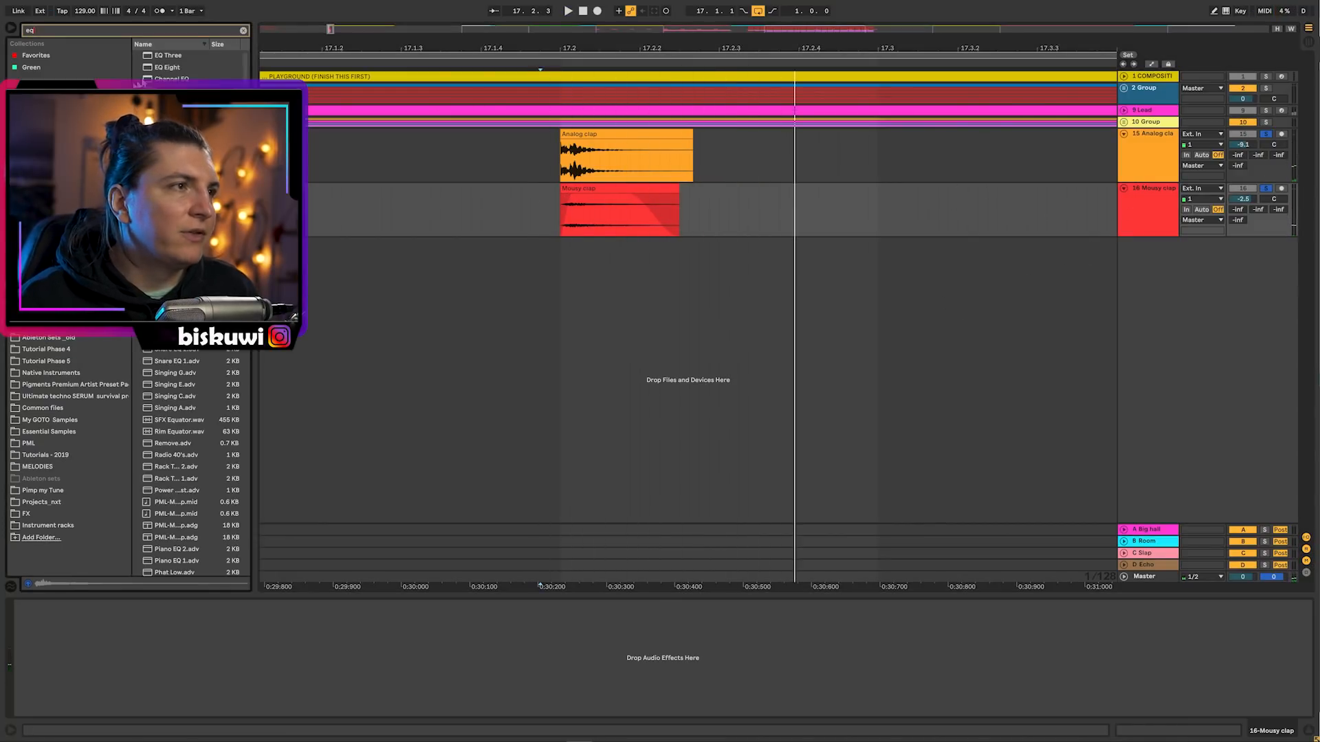
{"action": "double_click", "coordinate": [168, 68]}
{"action": "key", "text": "space"}
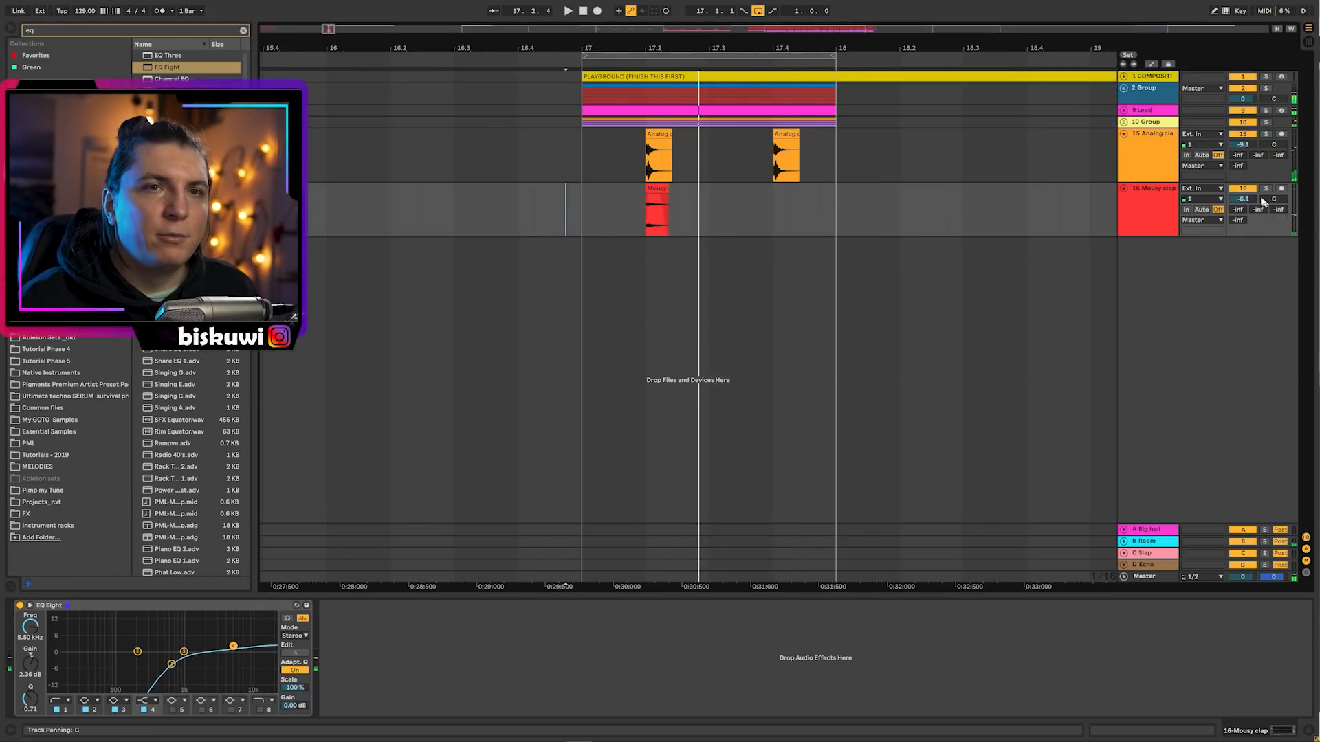
{"action": "key", "text": "space"}
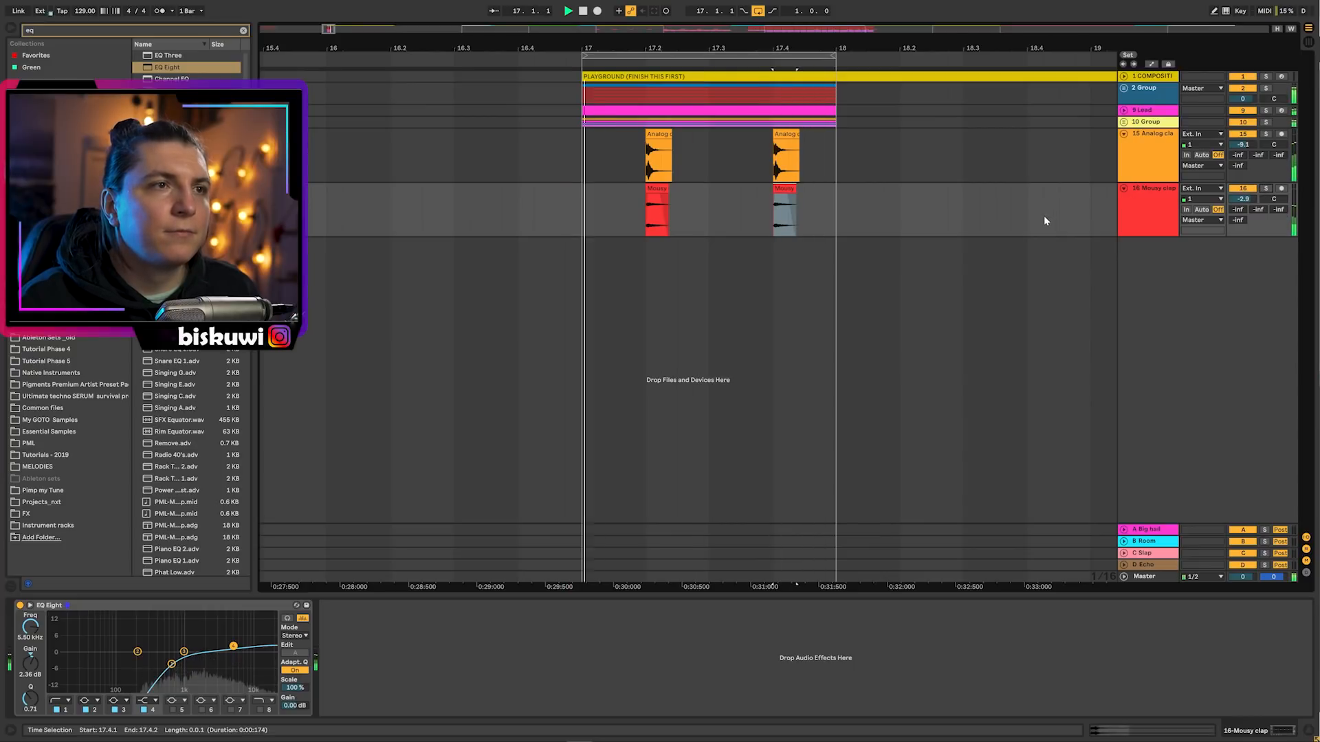
{"action": "left_click_drag", "start_coordinate": [667, 189], "coordinate": [674, 189]}
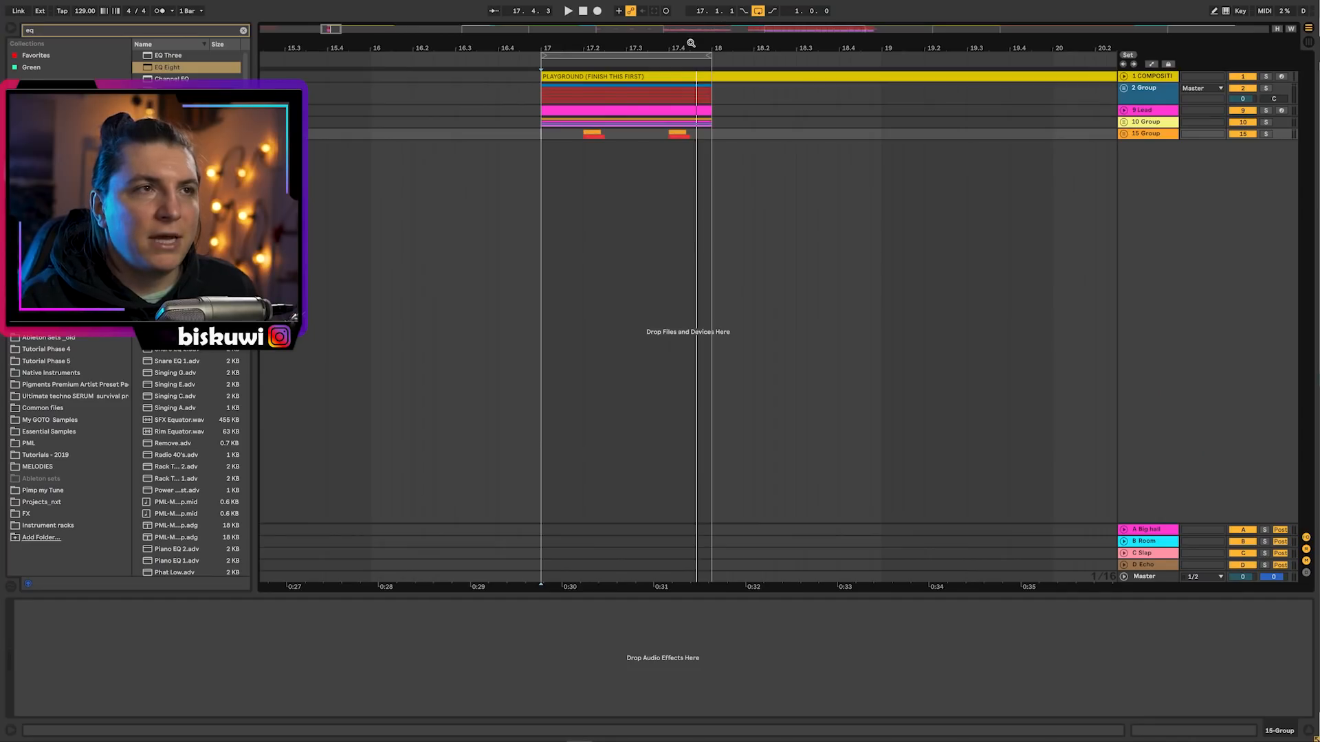
Create a MIDI track with Serum and load PD - Choir pad from the Ultimate techno SERUM survival presets
{"action": "left_click_drag", "start_coordinate": [691, 43], "coordinate": [687, 45]}
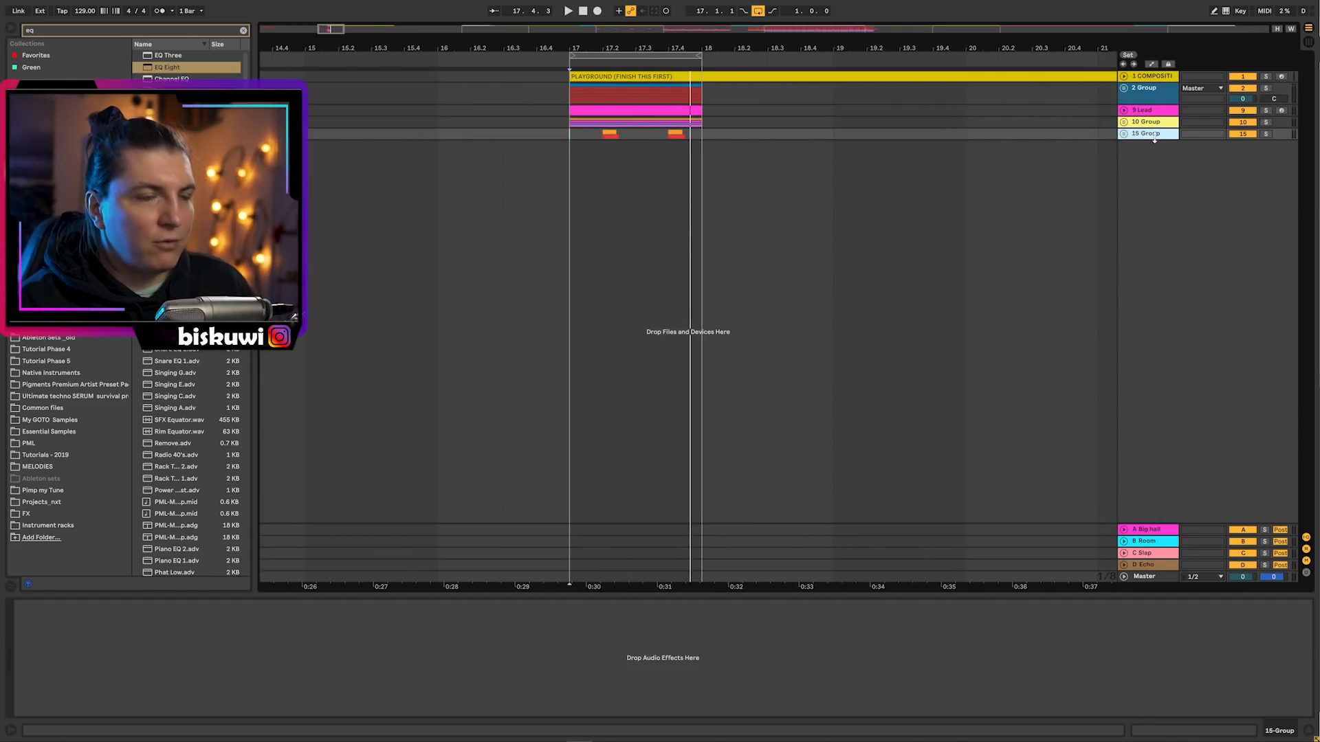
{"action": "key", "text": "ctrl+shift+t"}
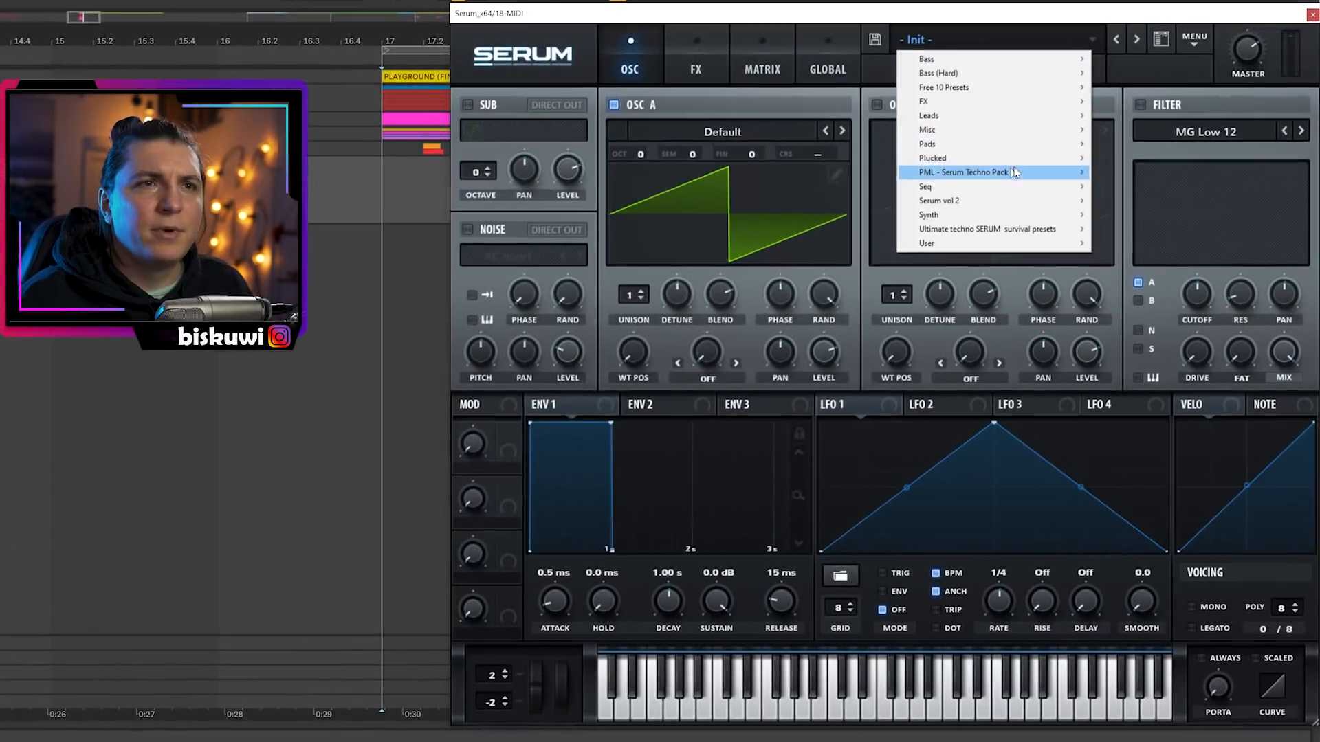
{"action": "mouse_move", "coordinate": [1017, 228]}
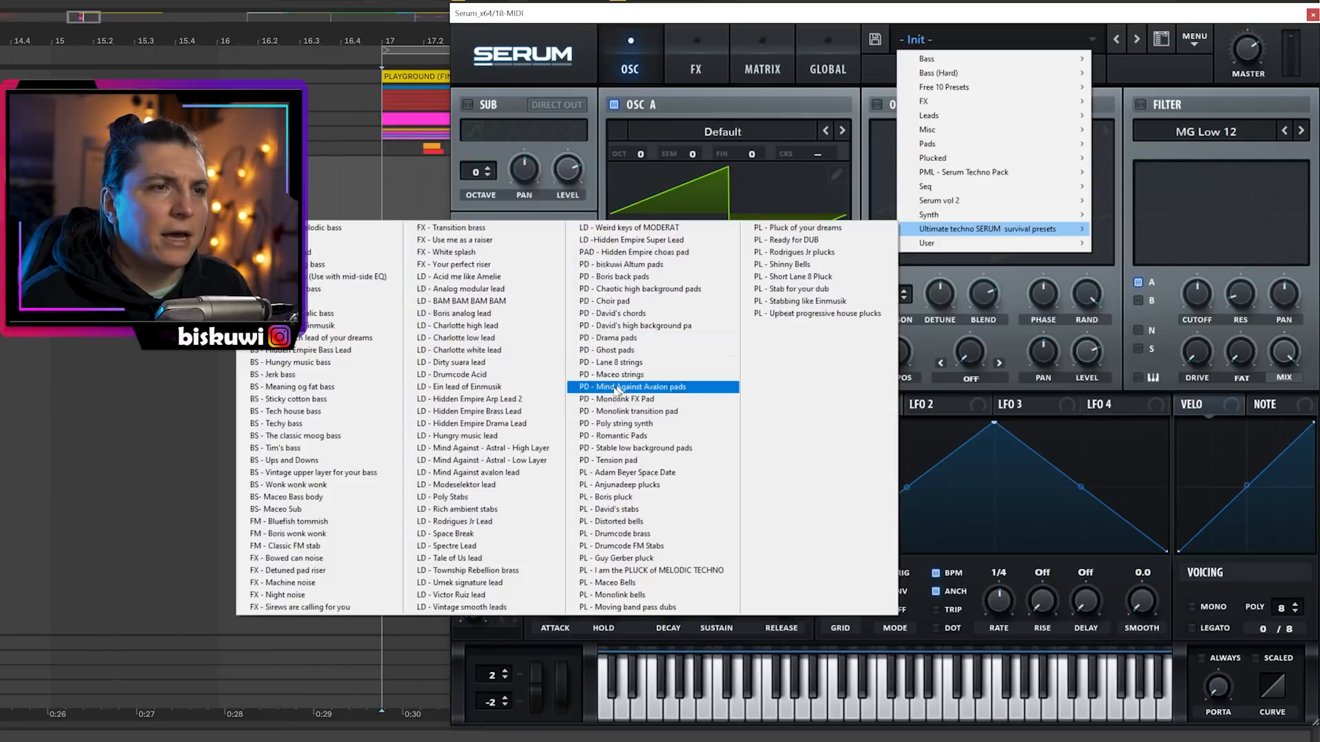
{"action": "left_click", "coordinate": [649, 301]}
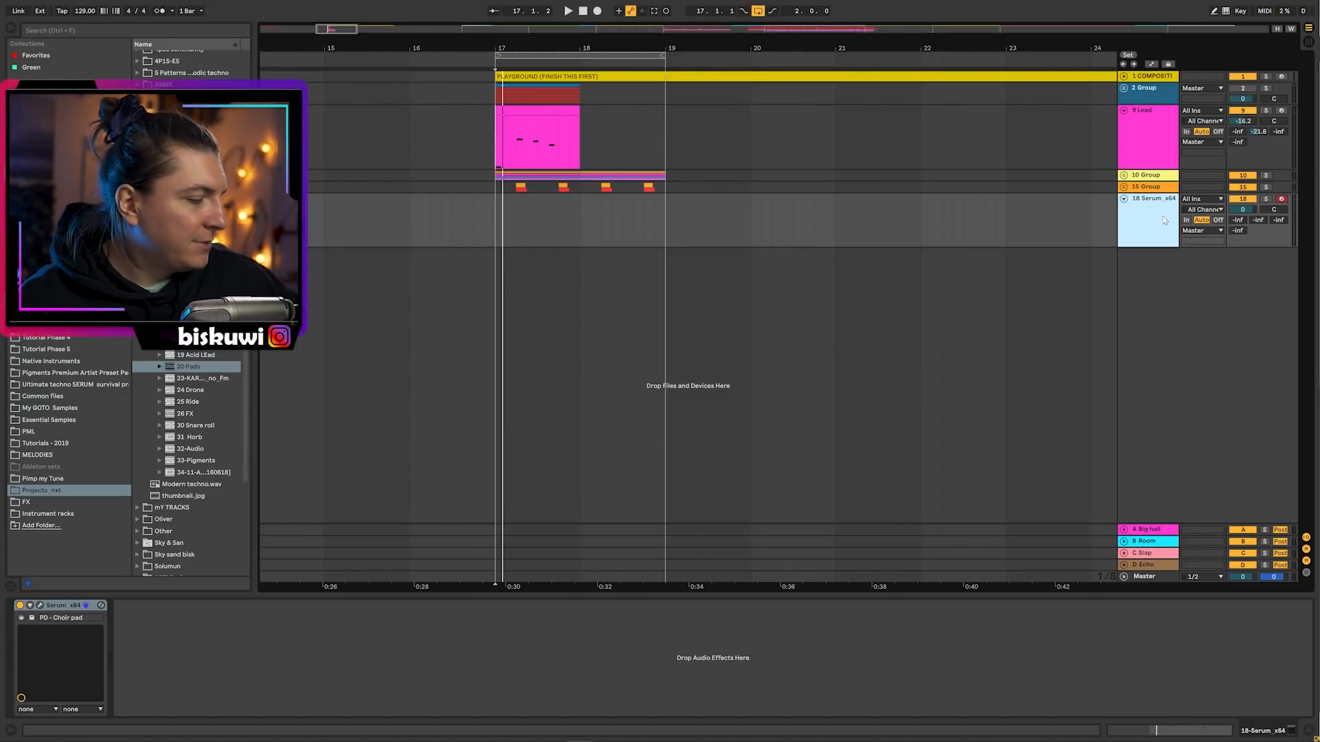
Record a slow pad line on the Serum track from bar 17, and duplicate bars 17 to 19 of the other tracks
{"action": "key", "text": "space"}
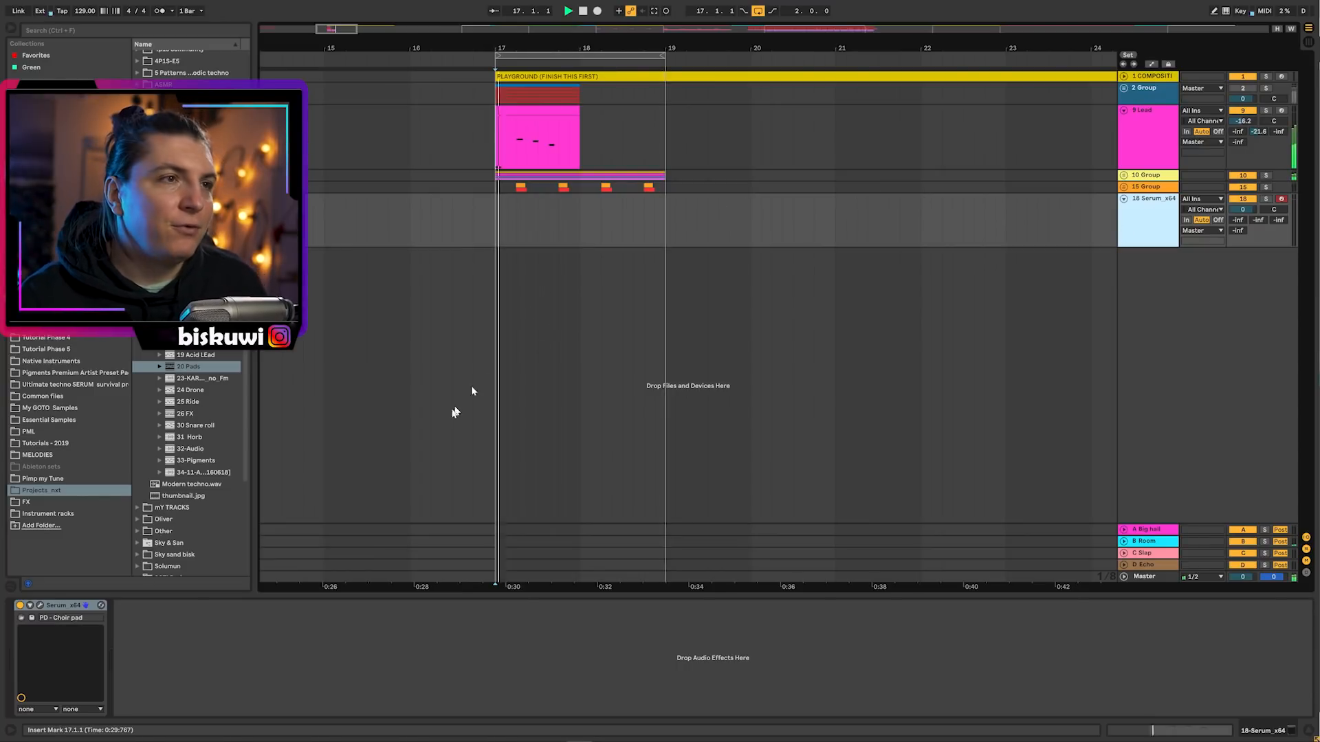
{"action": "left_click", "coordinate": [624, 100]}
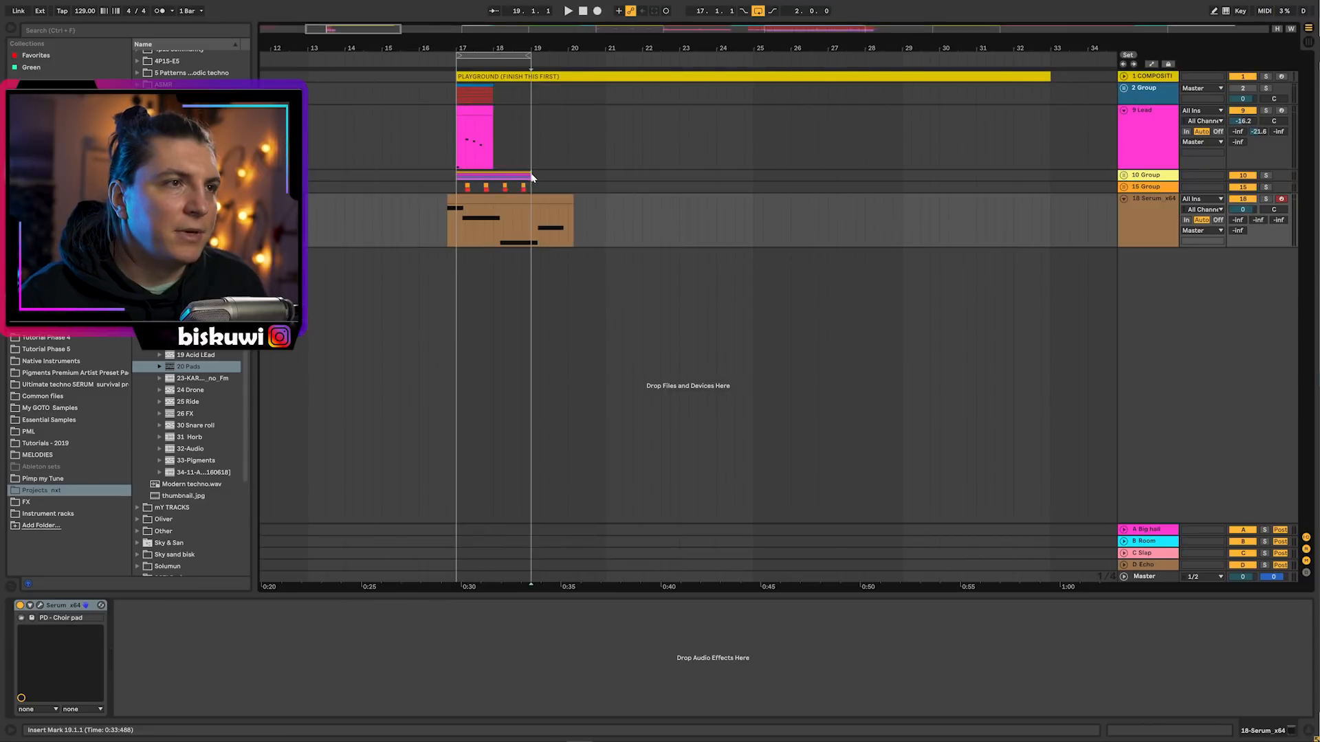
{"action": "left_click_drag", "start_coordinate": [513, 137], "coordinate": [531, 183]}
{"action": "left_click", "coordinate": [459, 88], "text": "shift"}
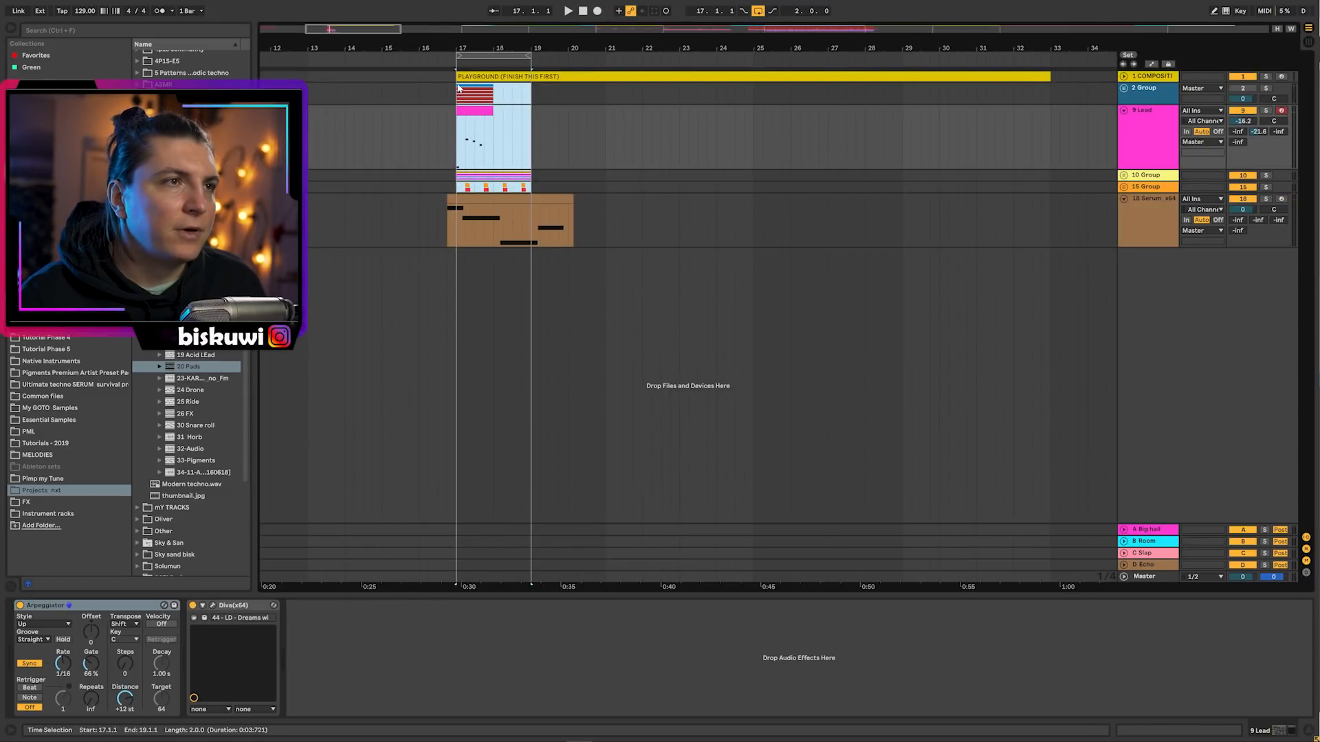
{"action": "key", "text": "ctrl+d"}
Trim the Serum clip's start to bar 17, open its notes and shorten the A#1 note to end at the fourth bar
{"action": "left_click_drag", "start_coordinate": [445, 203], "coordinate": [483, 204]}
{"action": "double_click", "coordinate": [483, 203]}
{"action": "key", "text": "space"}
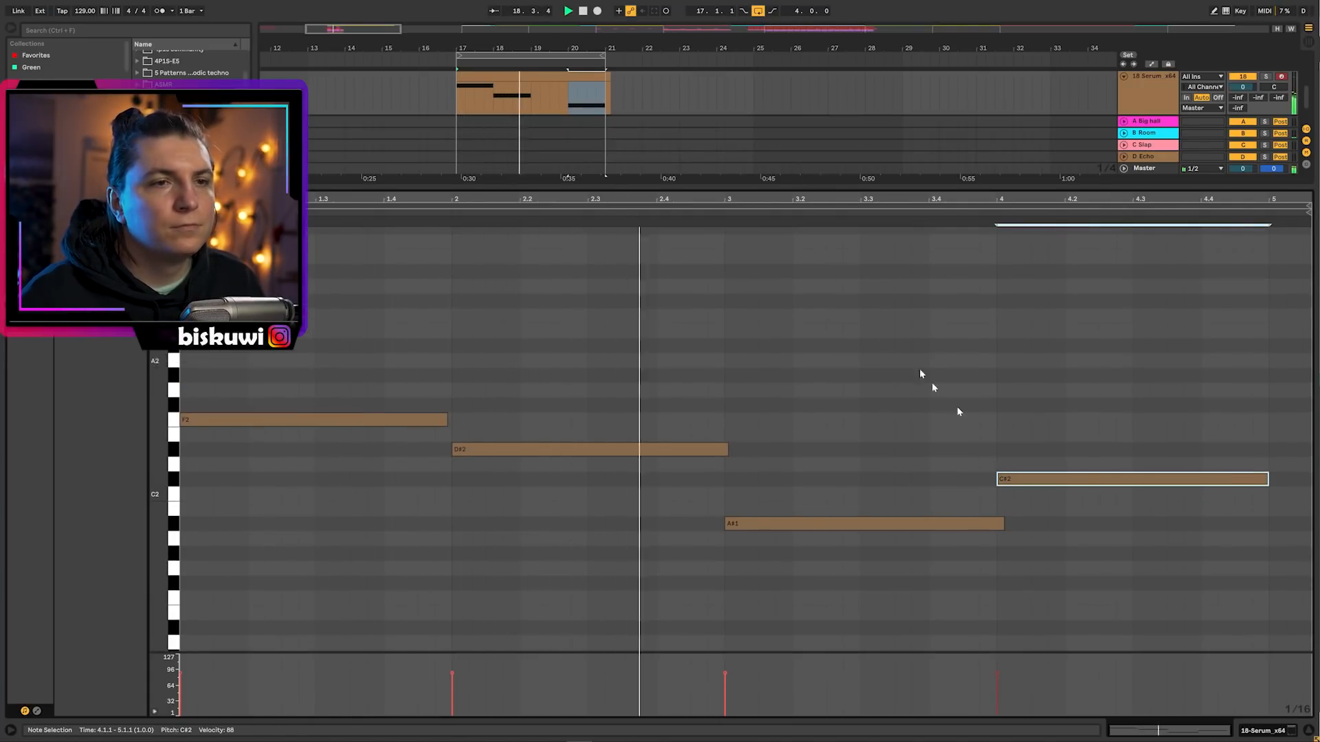
{"action": "left_click", "coordinate": [1217, 584]}
{"action": "left_click_drag", "start_coordinate": [1003, 524], "coordinate": [996, 526]}
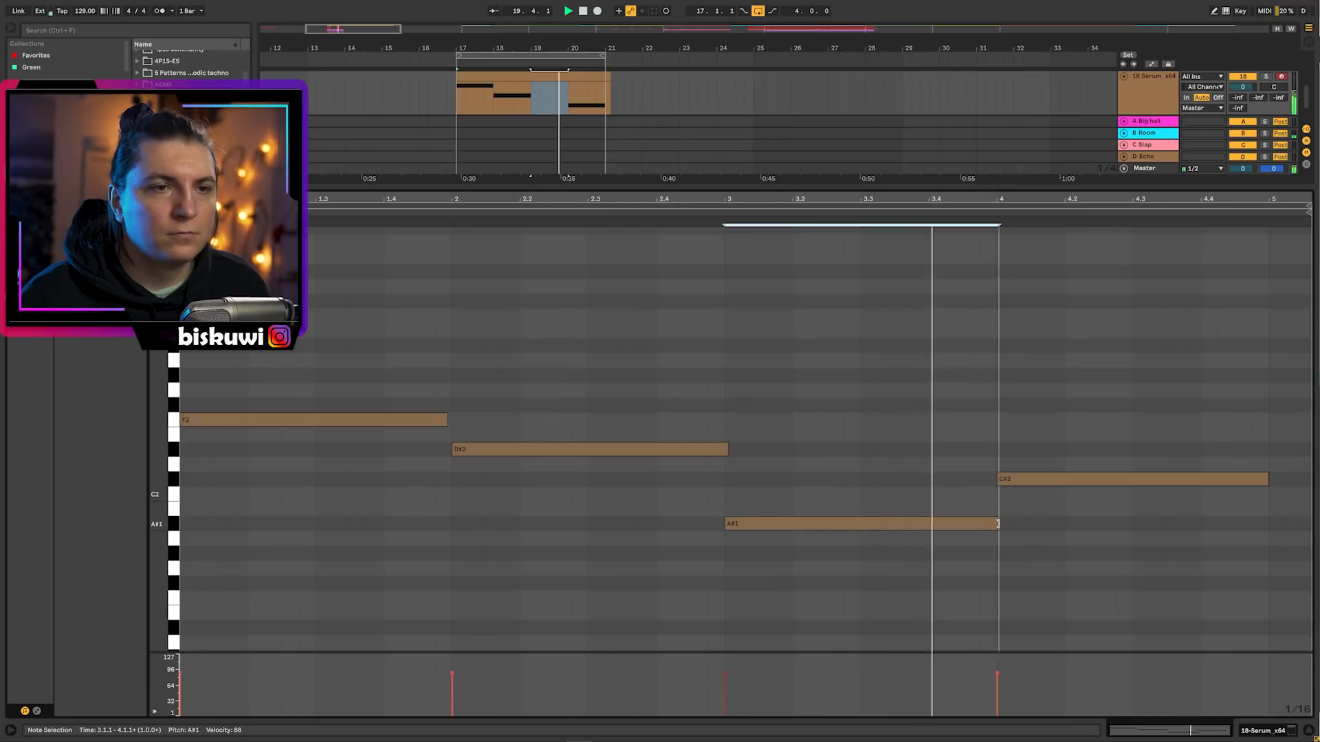
Layer a G#2 note above the F2 note in the pad clip's first bar and listen to the harmony
{"action": "scroll", "coordinate": [1147, 517], "scroll_direction": "up", "scroll_amount": 2}
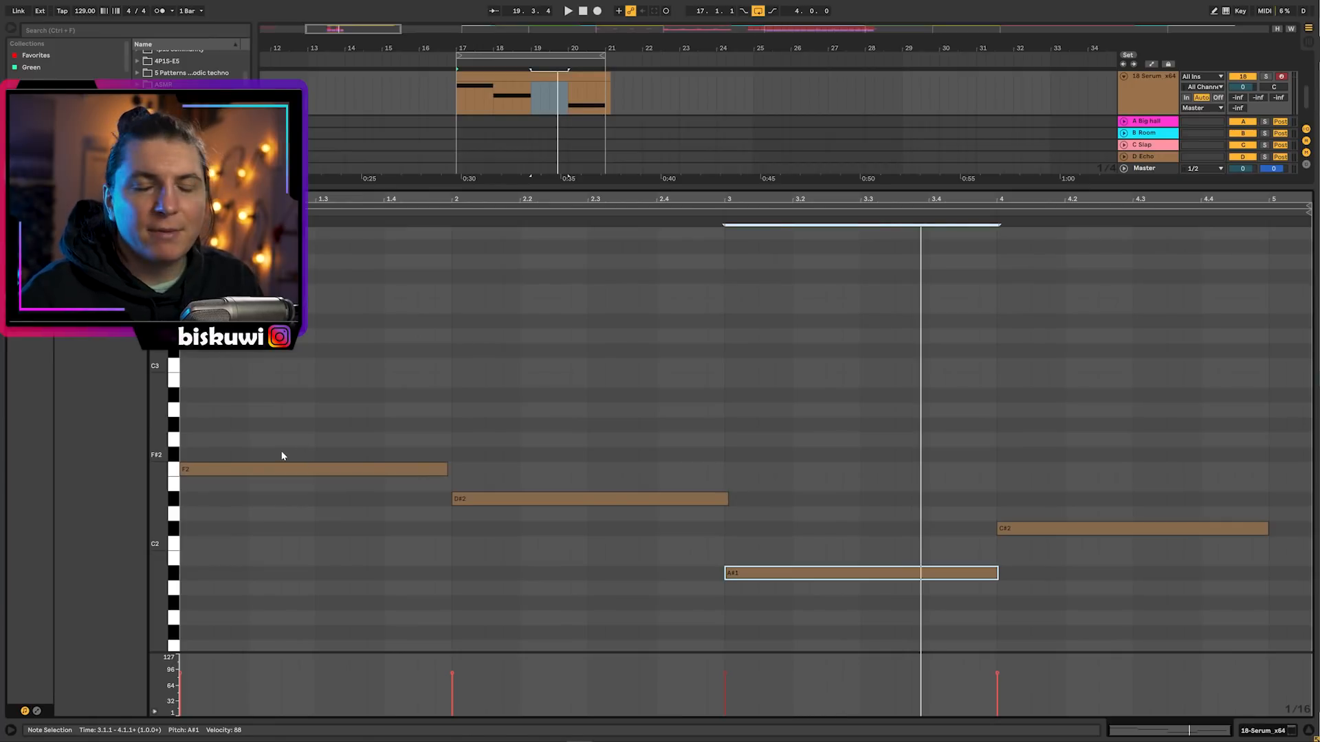
{"action": "left_click_drag", "start_coordinate": [247, 466], "coordinate": [521, 469]}
{"action": "key", "text": "space"}
{"action": "key", "text": "ctrl+z"}
{"action": "key", "text": "space"}
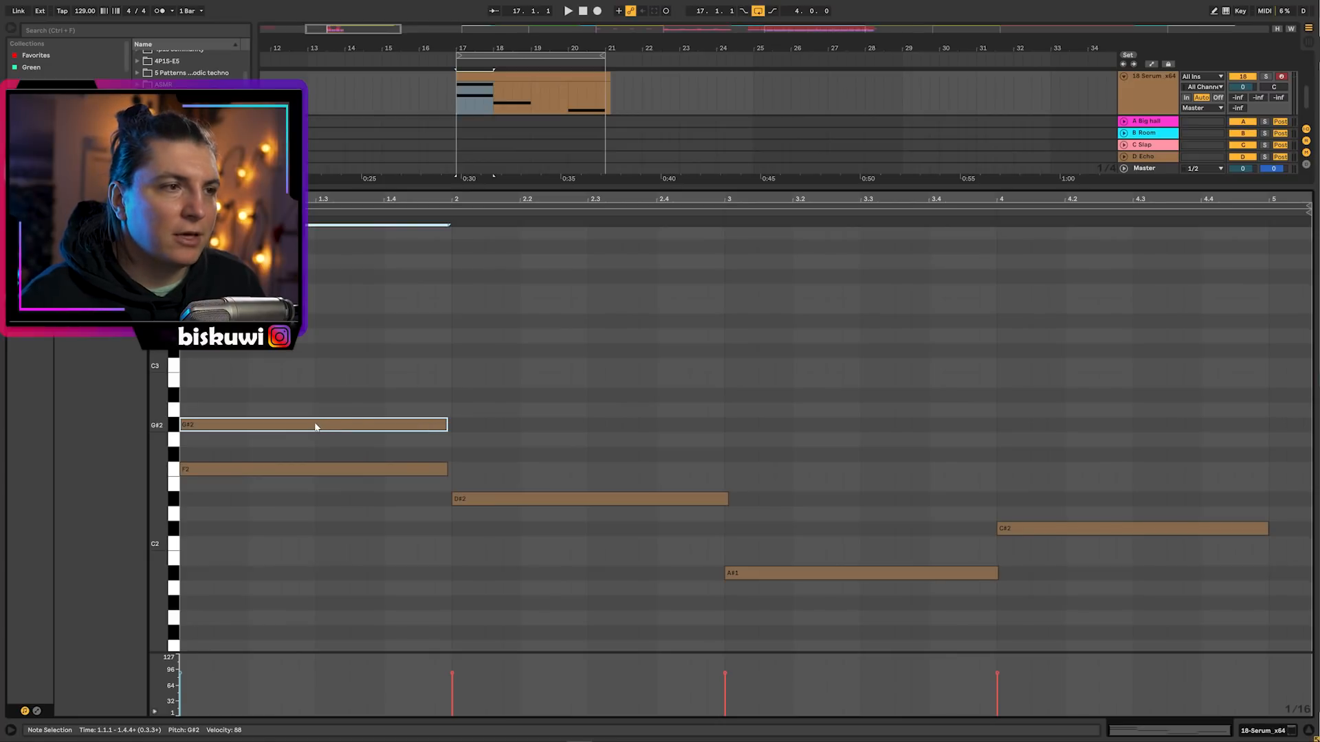
{"action": "left_click", "coordinate": [646, 318]}
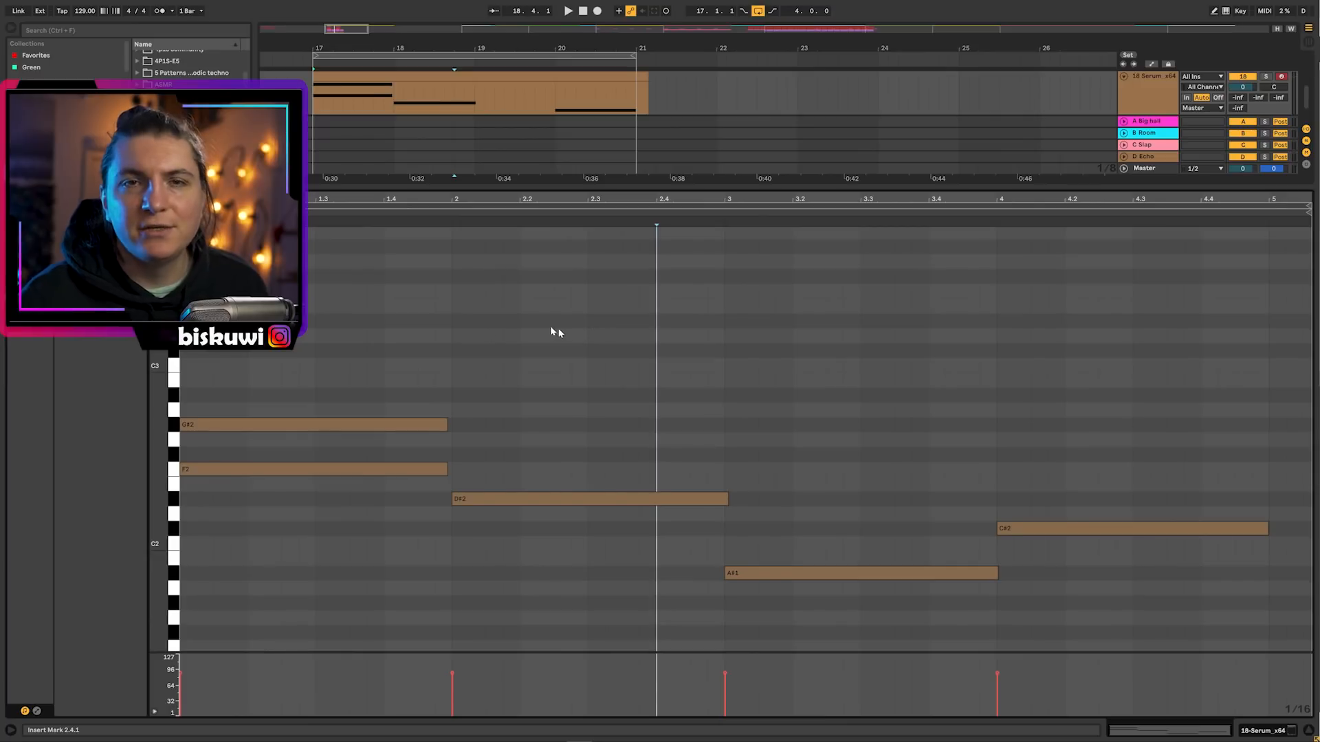
Copy the G#2 note into the second bar above the D#2 note while playing the clip
{"action": "left_click", "coordinate": [246, 425]}
{"action": "key", "text": "space"}
{"action": "left_click_drag", "start_coordinate": [246, 423], "coordinate": [525, 433]}
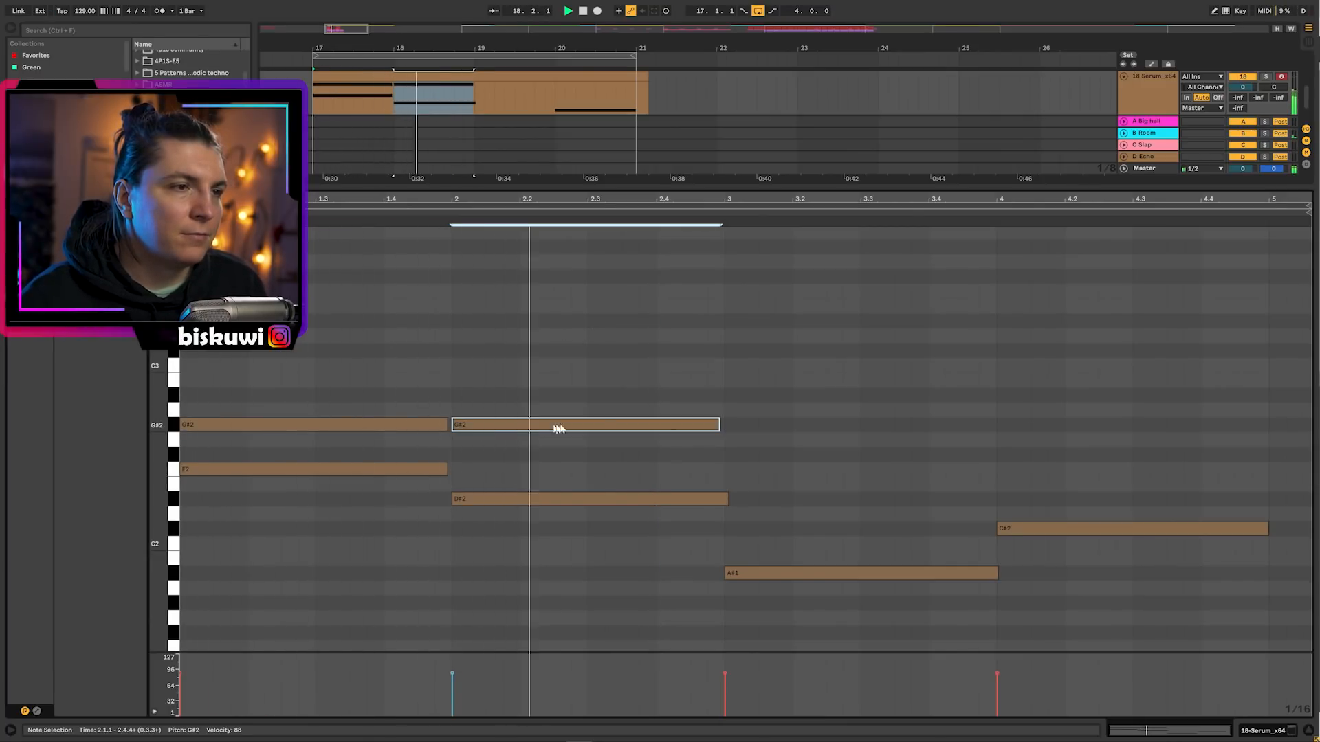
{"action": "scroll", "coordinate": [585, 423], "scroll_direction": "down", "scroll_amount": 3}
{"action": "key", "text": "space"}
Copy the harmony note into the third bar at C#2 and into the fourth bar at F2
{"action": "left_click_drag", "start_coordinate": [621, 374], "coordinate": [863, 581]}
{"action": "key", "text": "space"}
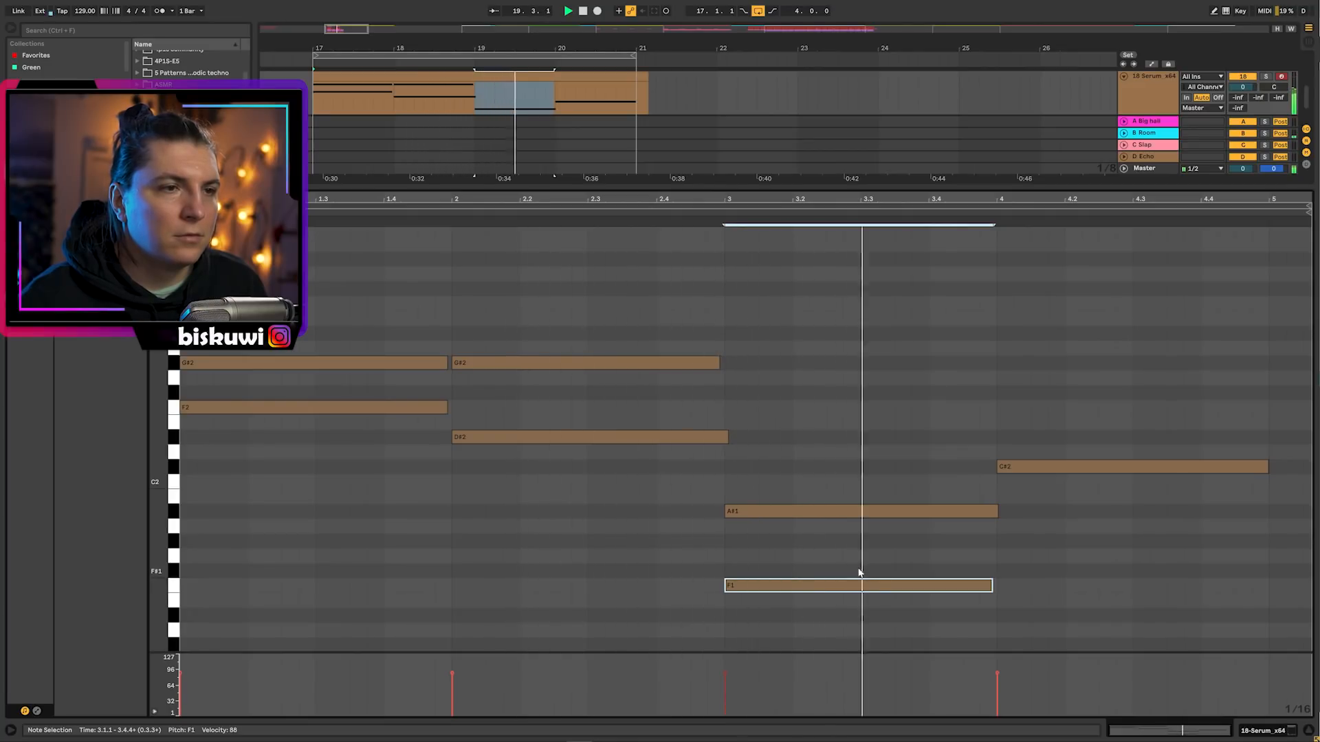
{"action": "left_click_drag", "start_coordinate": [849, 583], "coordinate": [842, 468]}
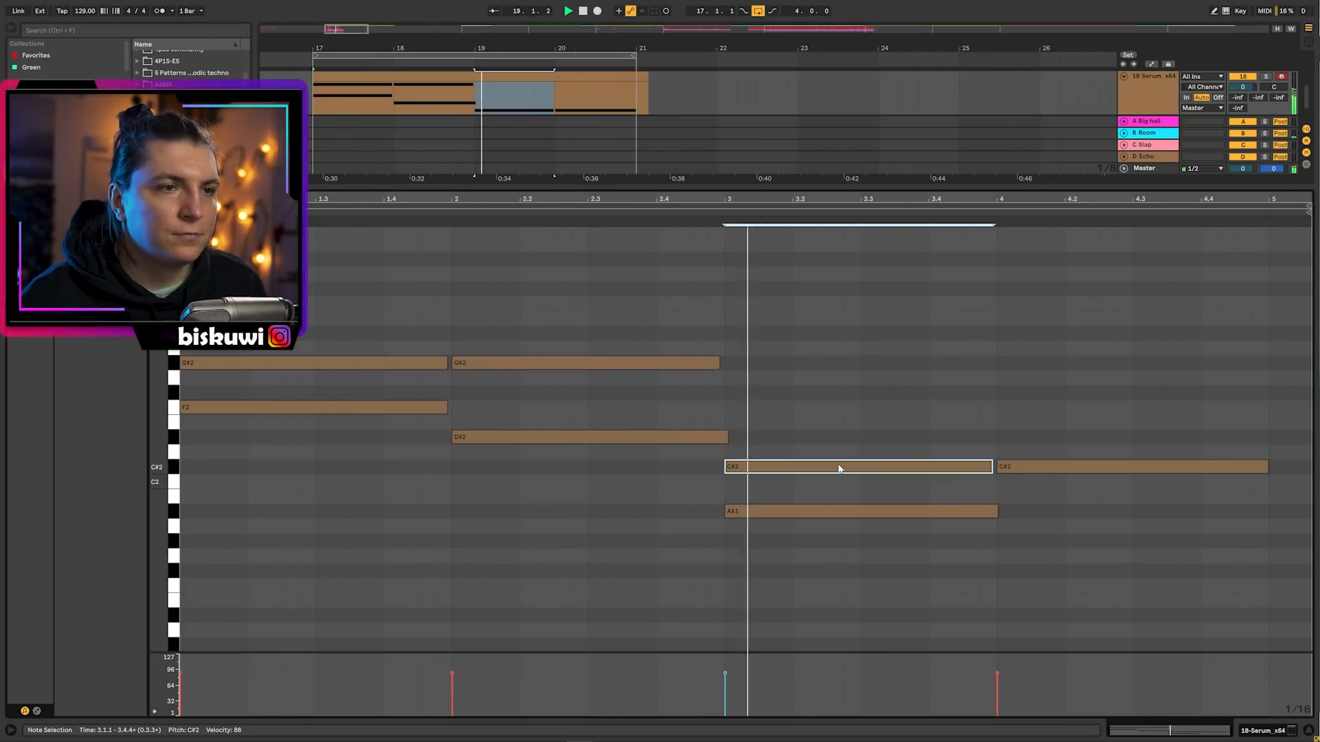
{"action": "left_click_drag", "start_coordinate": [844, 470], "coordinate": [1100, 410]}
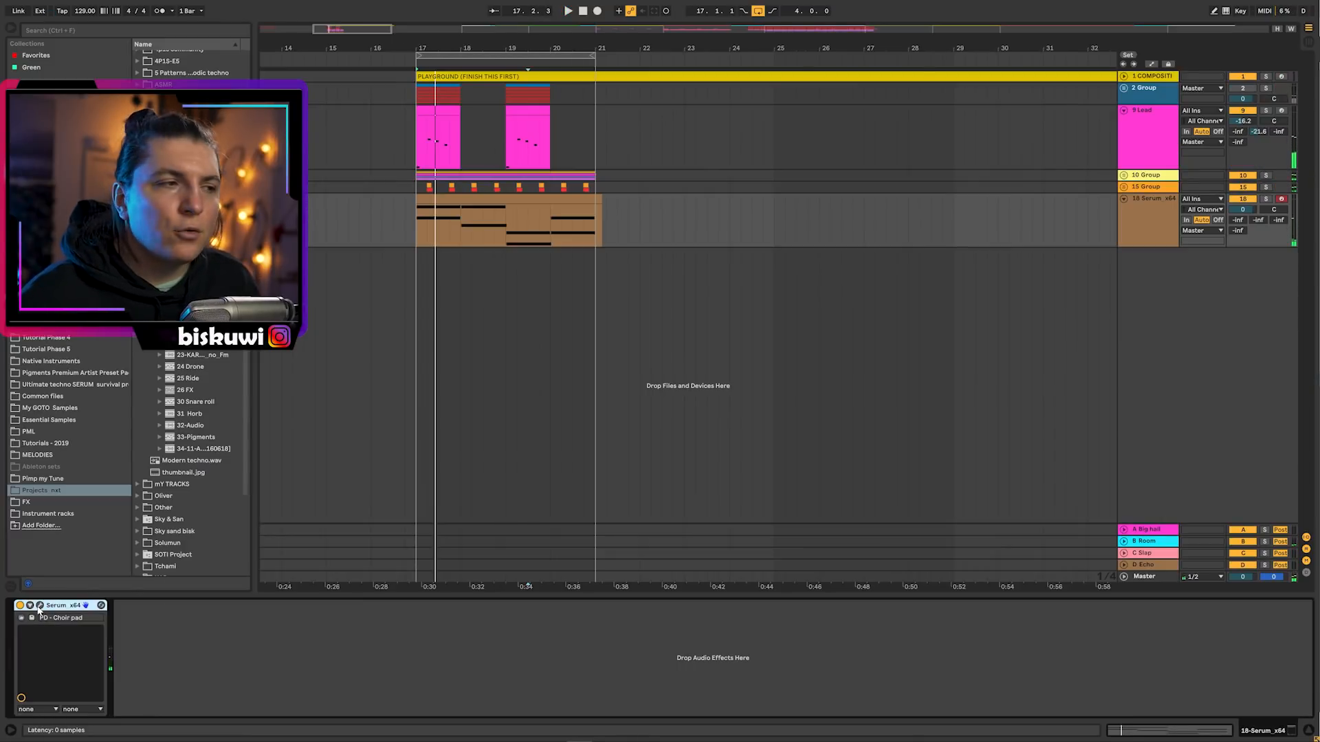
In Serum, increase oscillator A's detune and enable oscillator B with 4 unison voices and its level at 42%
{"action": "left_click", "coordinate": [39, 606]}
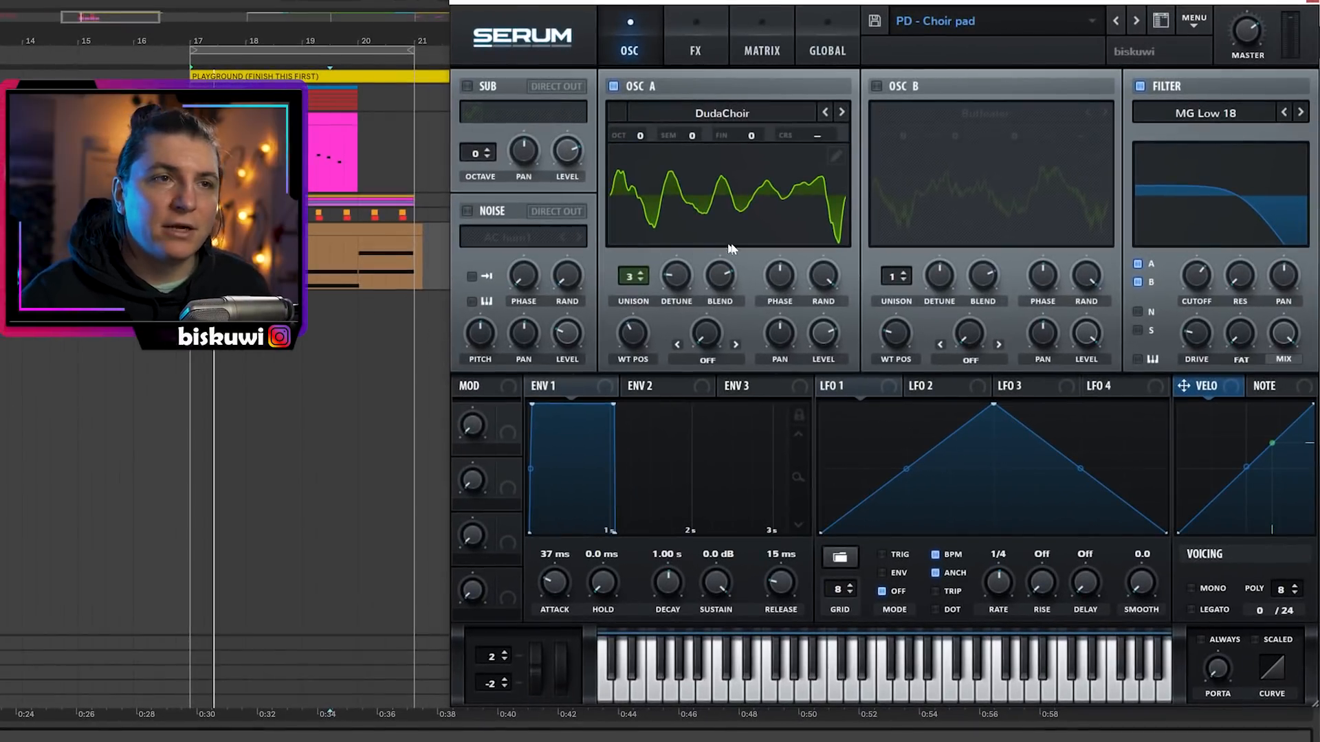
{"action": "left_click_drag", "start_coordinate": [667, 284], "coordinate": [682, 270]}
{"action": "left_click", "coordinate": [876, 86]}
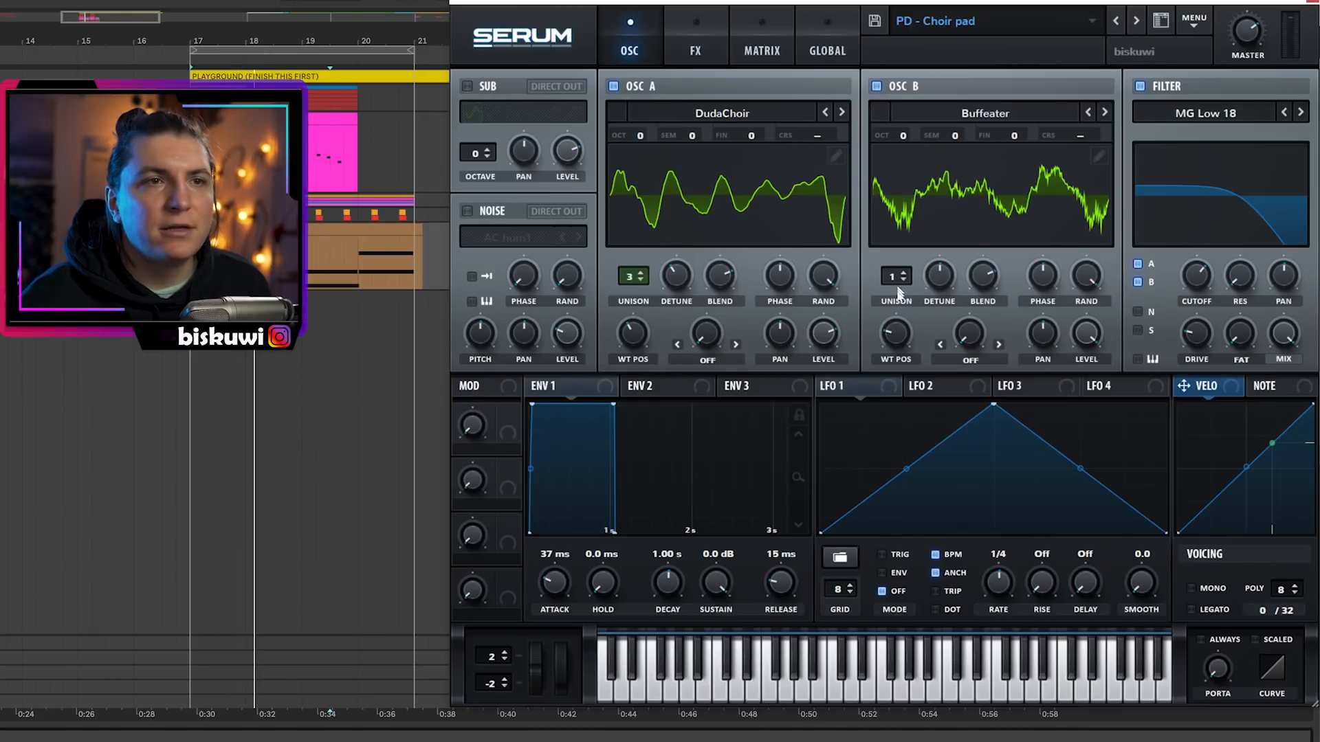
{"action": "left_click_drag", "start_coordinate": [898, 275], "coordinate": [899, 275]}
{"action": "left_click_drag", "start_coordinate": [1089, 334], "coordinate": [1087, 400]}
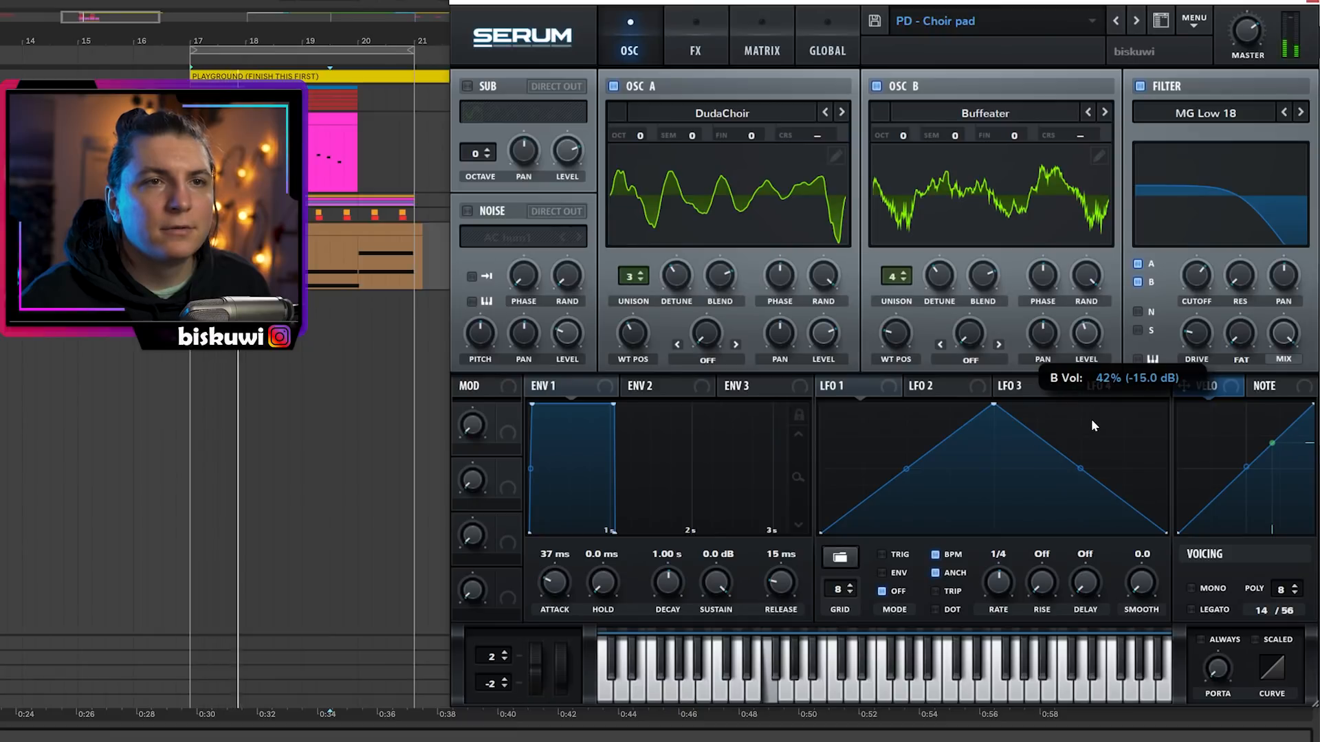
Set Env 1 to 245 ms release, 911 ms decay and -2.0 dB sustain, and open up the filter cutoff
{"action": "left_click_drag", "start_coordinate": [788, 591], "coordinate": [788, 546]}
{"action": "left_click_drag", "start_coordinate": [616, 404], "coordinate": [606, 417]}
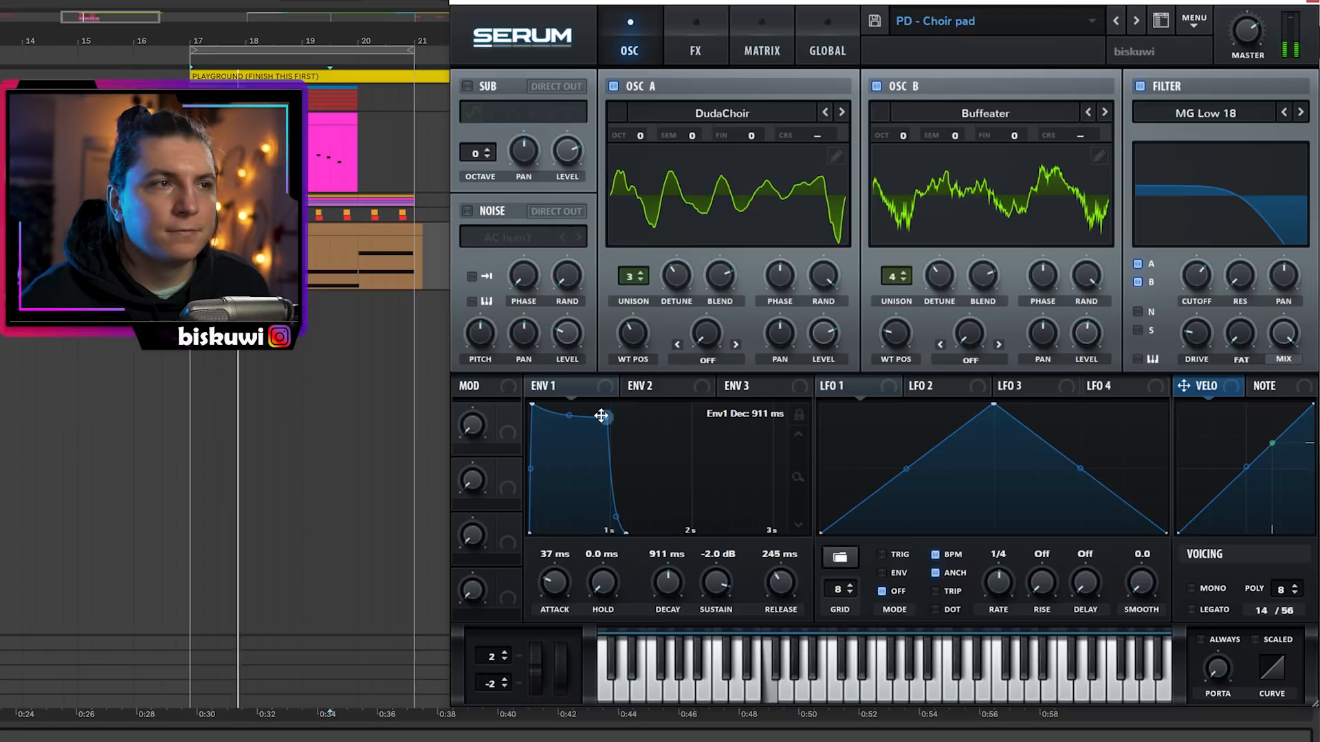
{"action": "mouse_move", "coordinate": [1200, 281]}
{"action": "left_click_drag", "start_coordinate": [1199, 280], "coordinate": [1194, 242]}
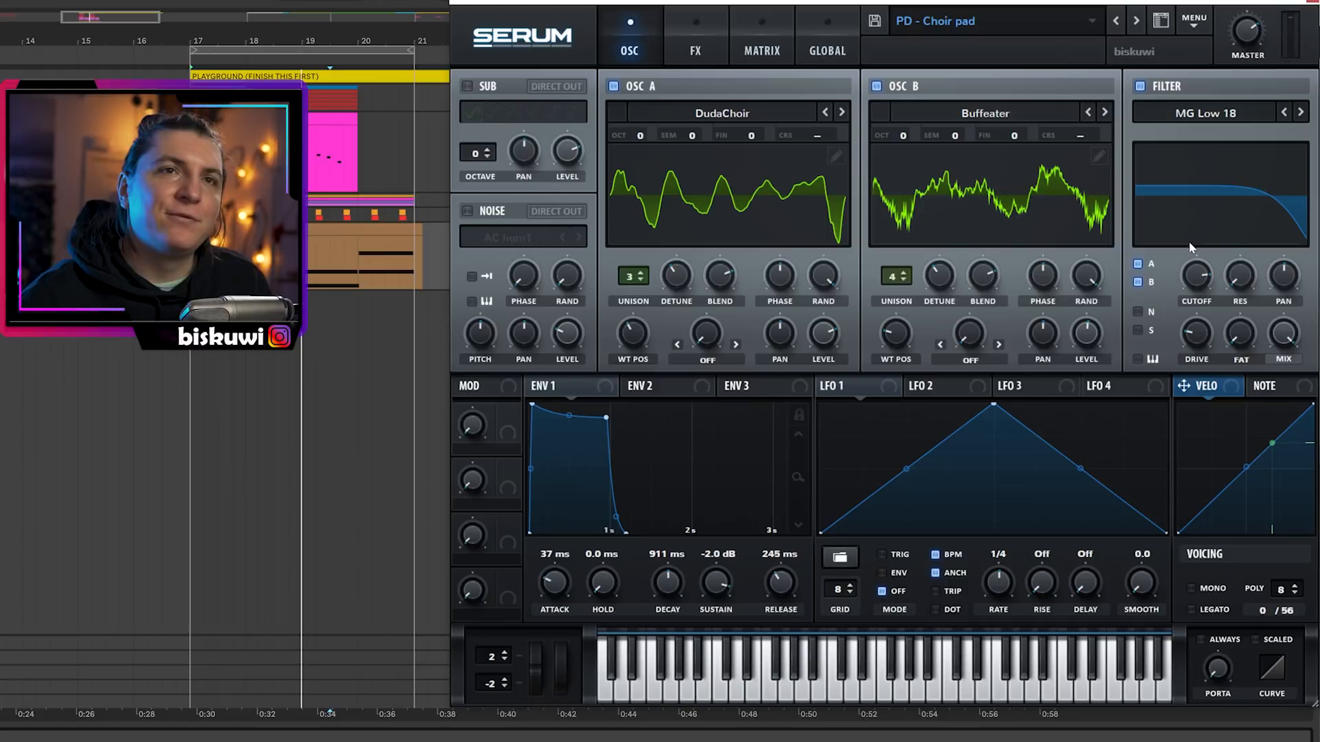
{"action": "left_click", "coordinate": [1301, 5]}
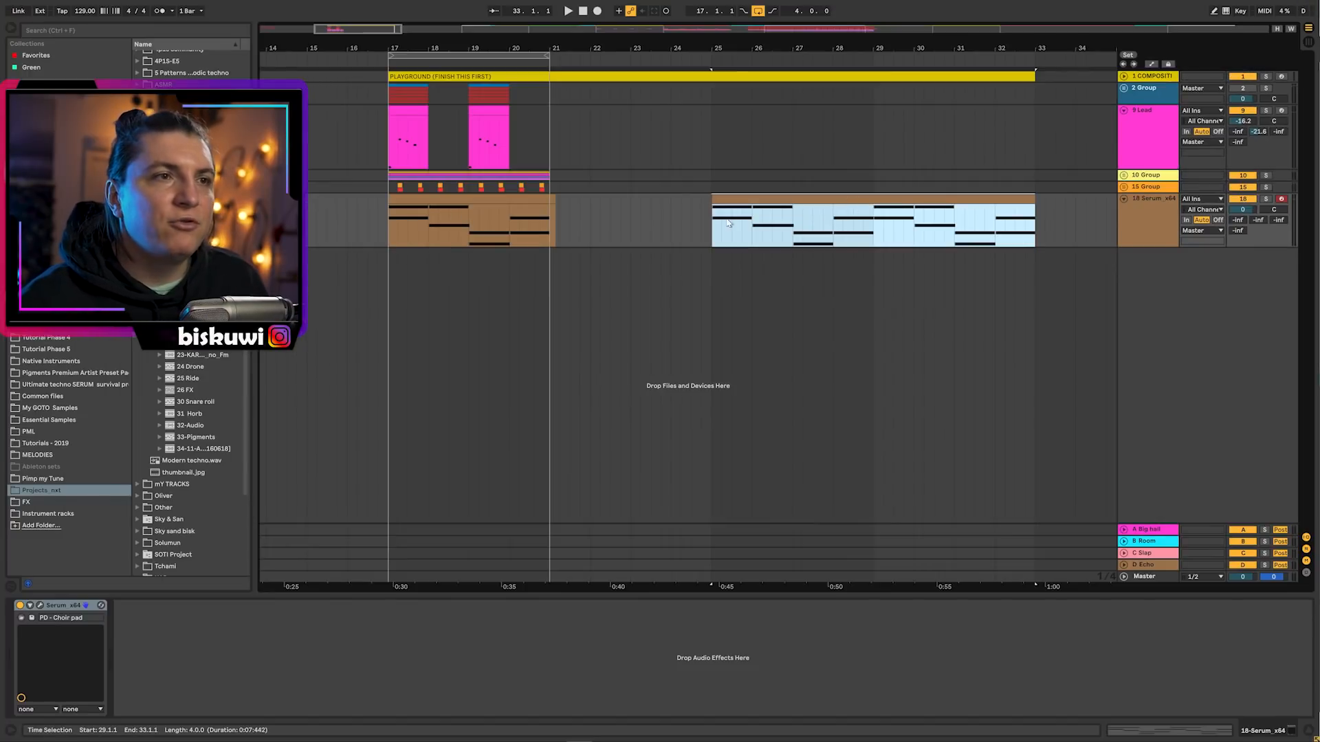
Solo the Serum pad track, play it from bar 25 and adjust the filter in Serum
{"action": "left_click", "coordinate": [718, 222]}
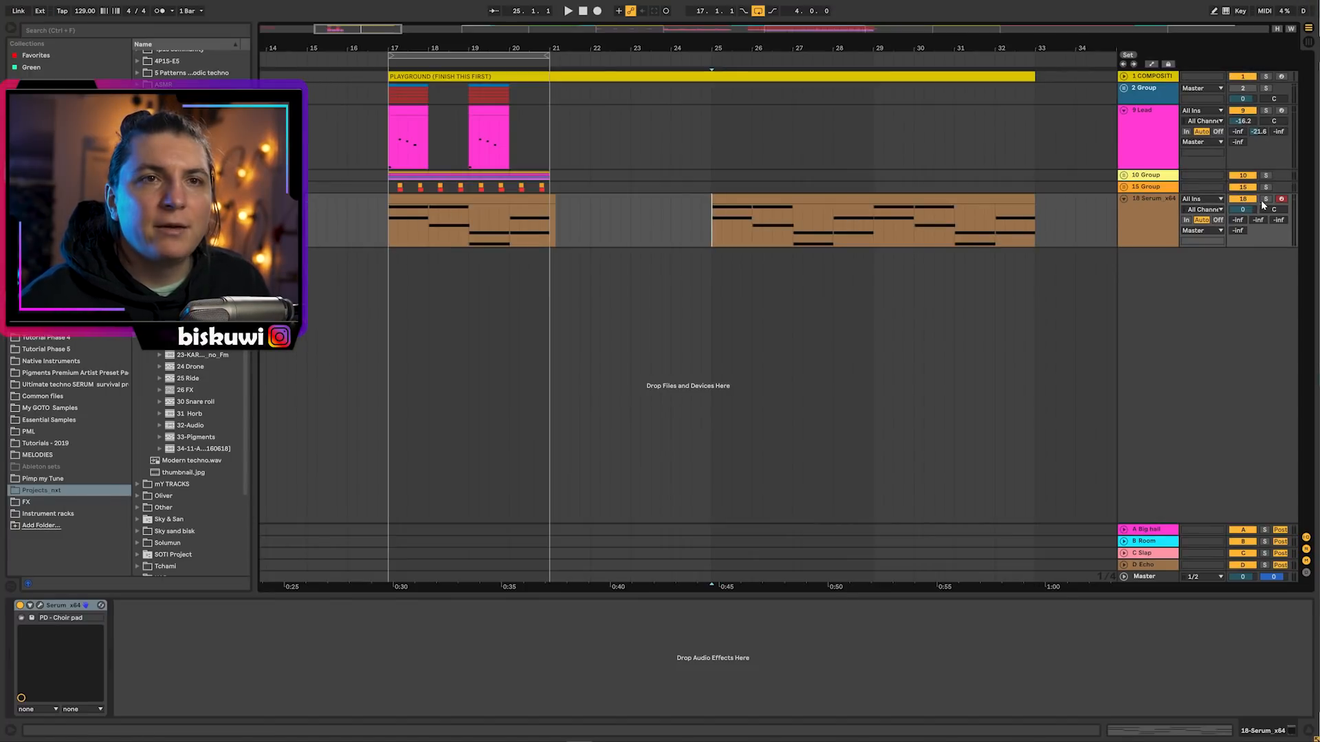
{"action": "key", "text": "space"}
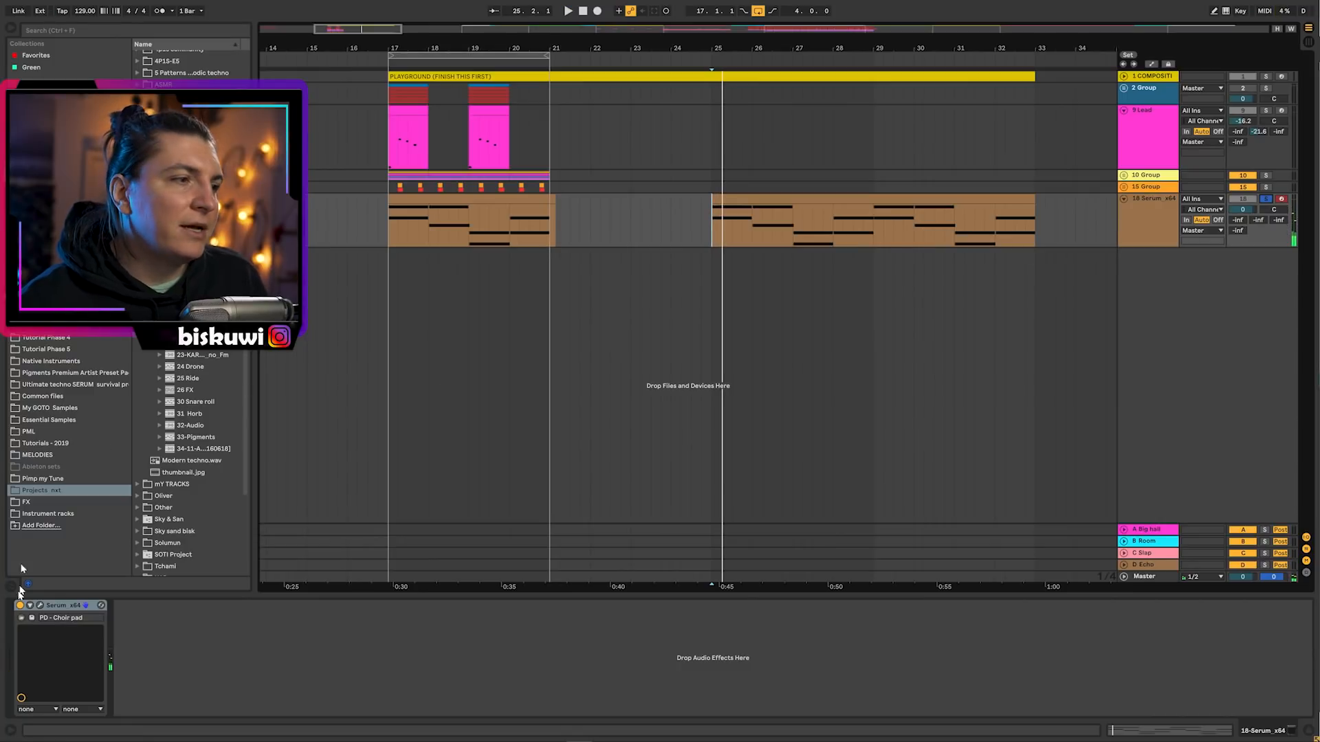
{"action": "left_click", "coordinate": [39, 606]}
{"action": "left_click_drag", "start_coordinate": [1222, 236], "coordinate": [1229, 268]}
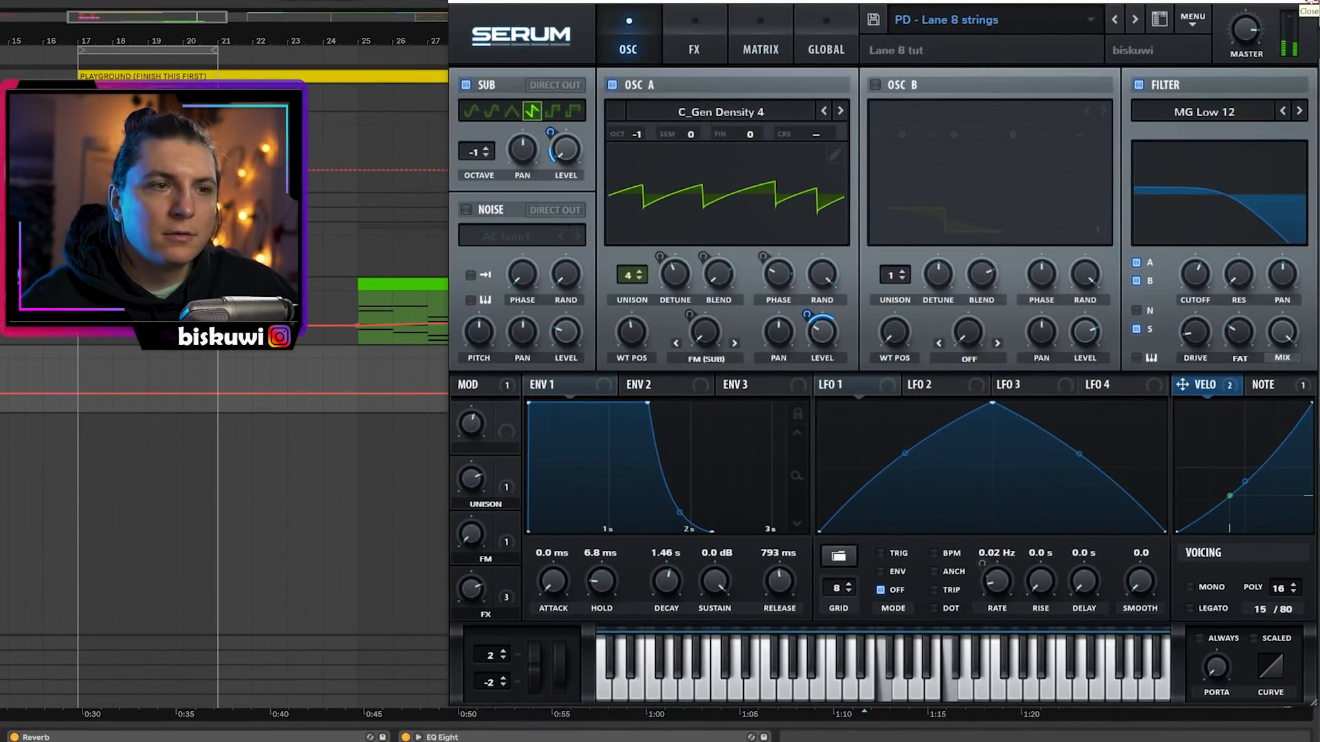
Close the Lane 8 strings synth window and audition the choir pad from bars 25 and 35, then switch the solo to the strings track
{"action": "left_click", "coordinate": [1310, 1]}
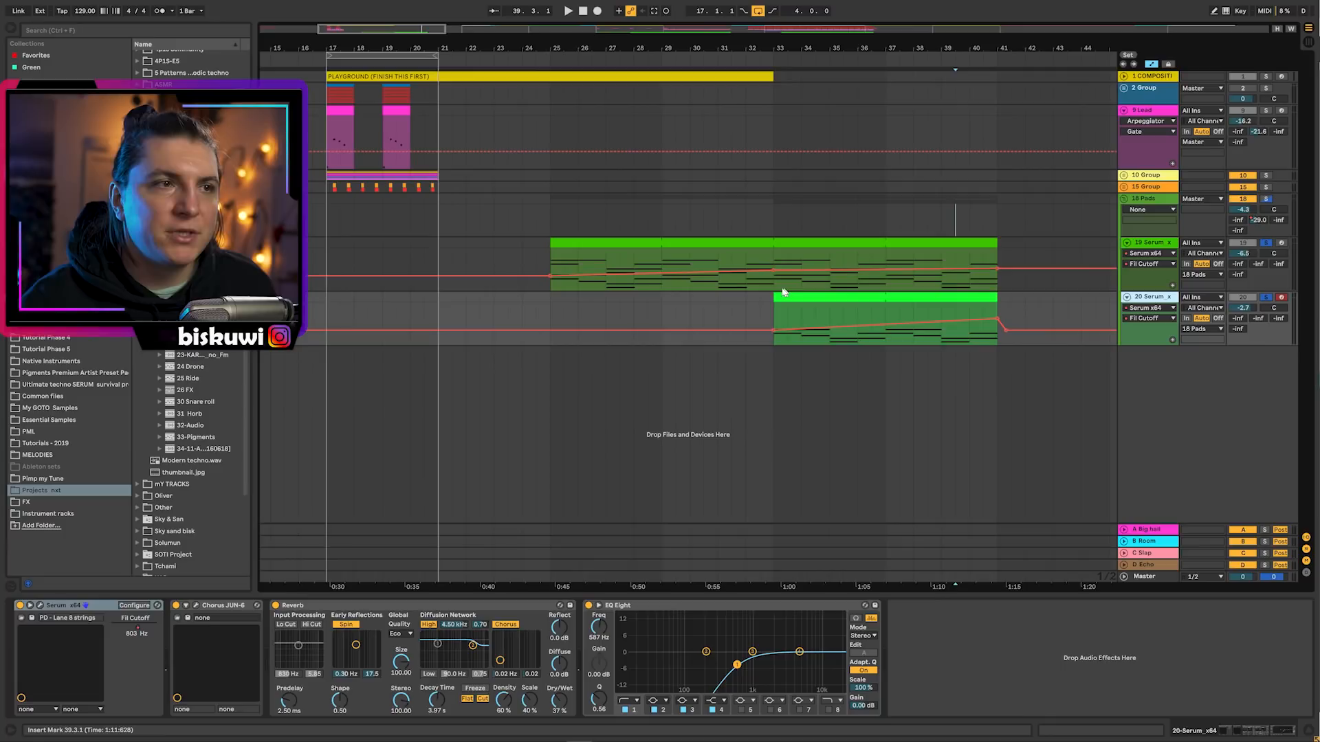
{"action": "left_click", "coordinate": [1265, 244]}
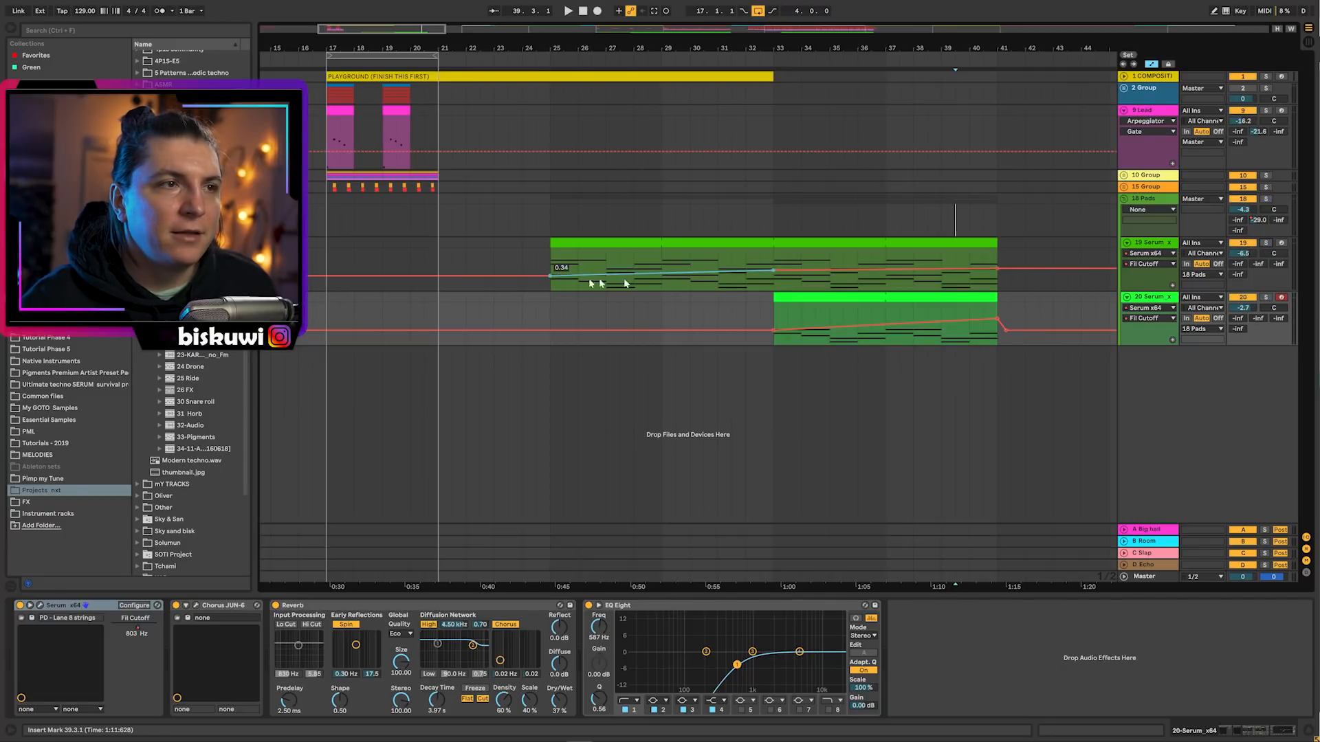
{"action": "left_click", "coordinate": [554, 260]}
{"action": "key", "text": "space"}
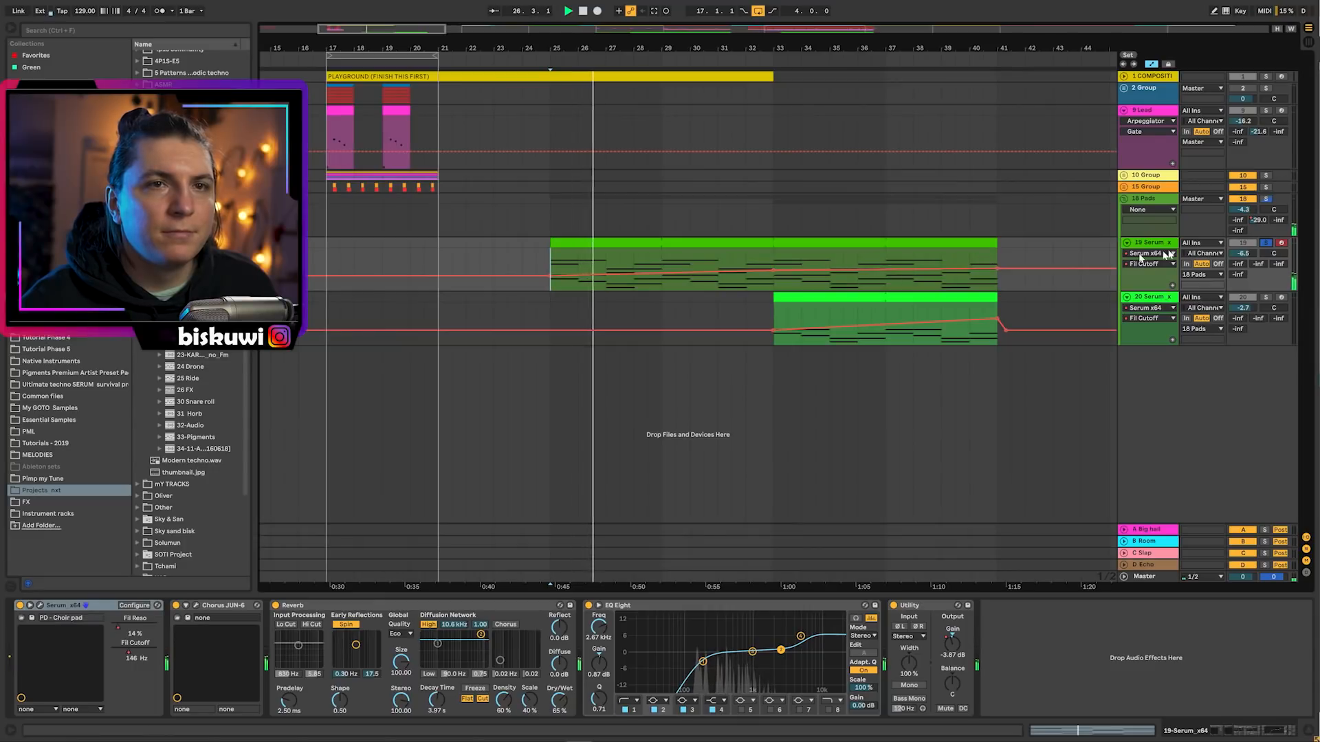
{"action": "left_click", "coordinate": [845, 260]}
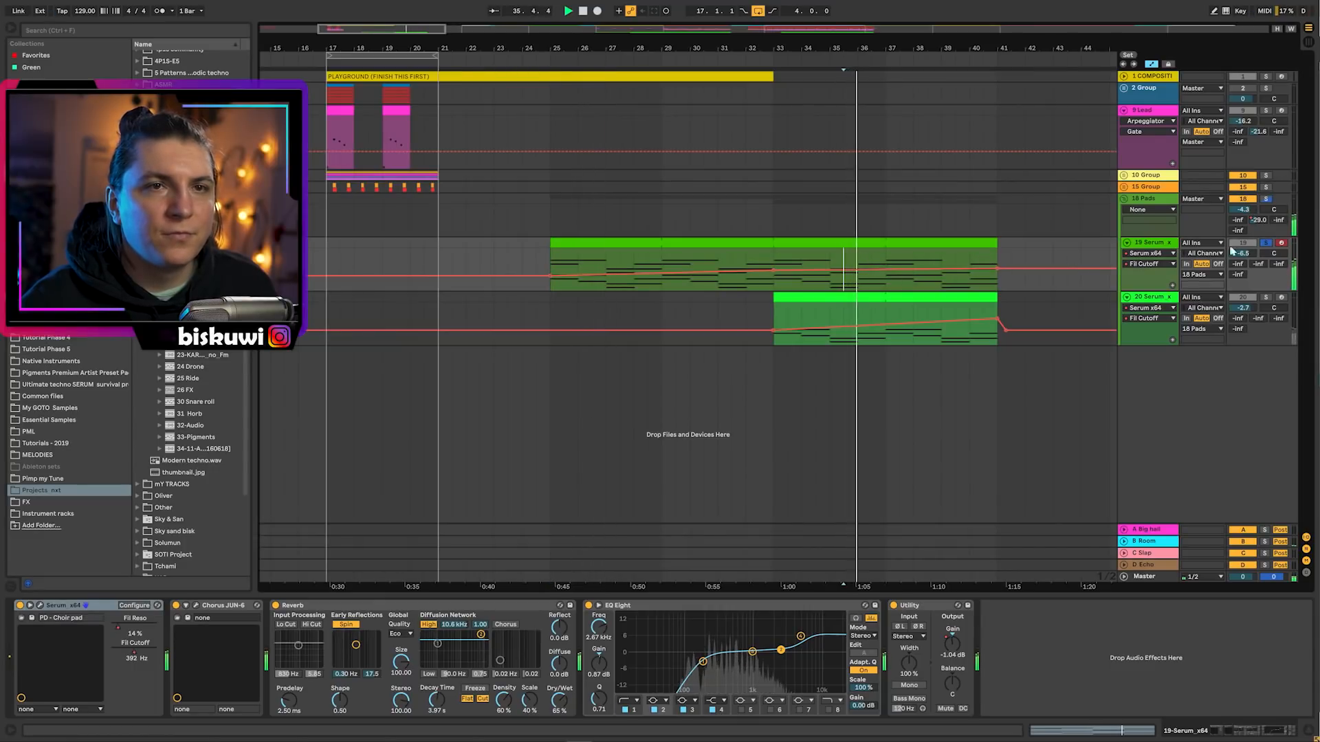
{"action": "left_click", "coordinate": [1264, 244]}
{"action": "left_click", "coordinate": [1265, 297]}
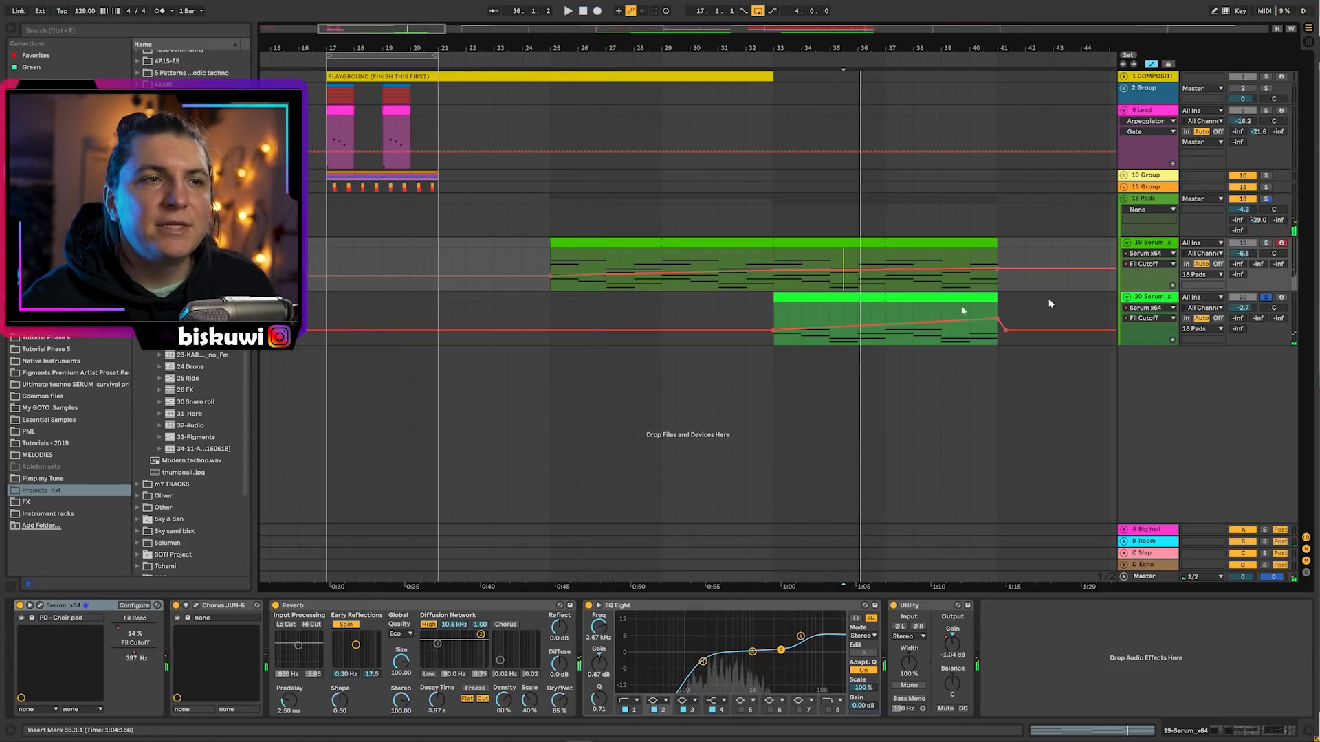
Examine the MIDI notes in the strings pad clip starting at bar 33
{"action": "double_click", "coordinate": [789, 316]}
{"action": "left_click", "coordinate": [639, 393]}
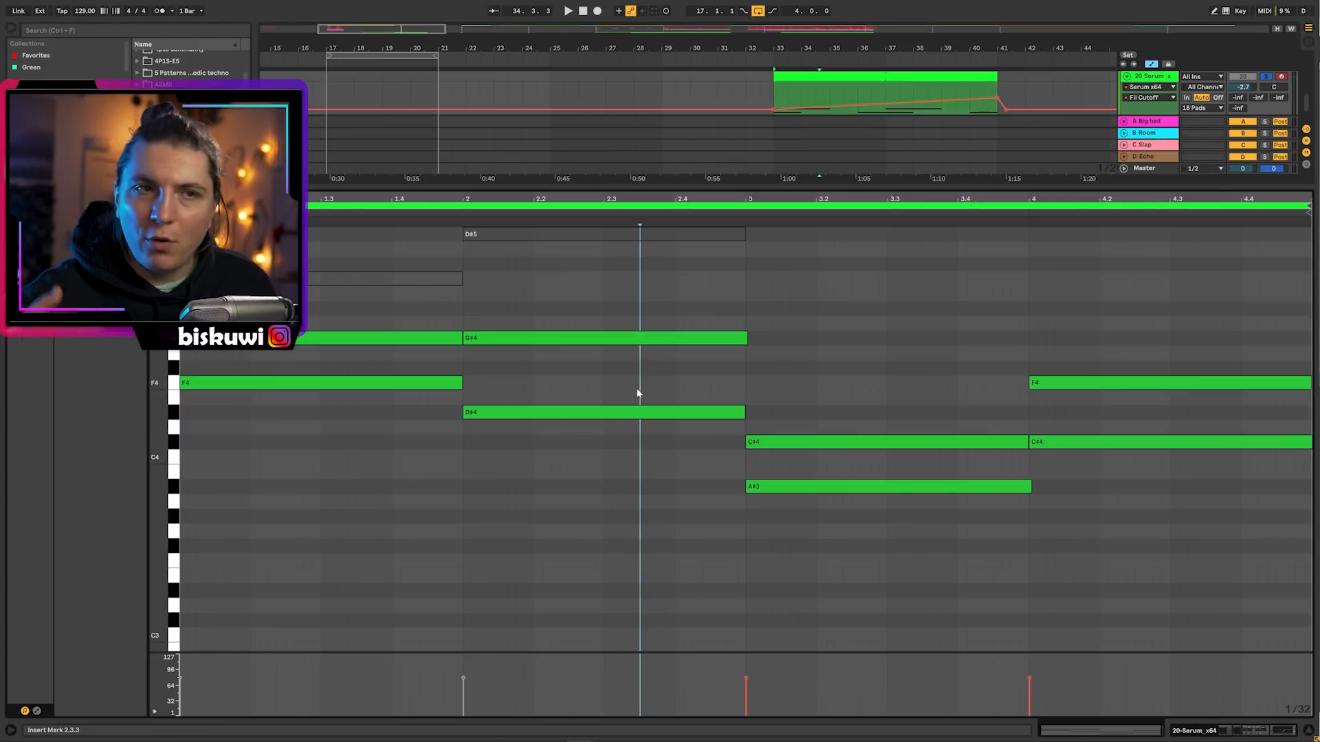
{"action": "scroll", "coordinate": [604, 425], "scroll_direction": "up", "scroll_amount": 3}
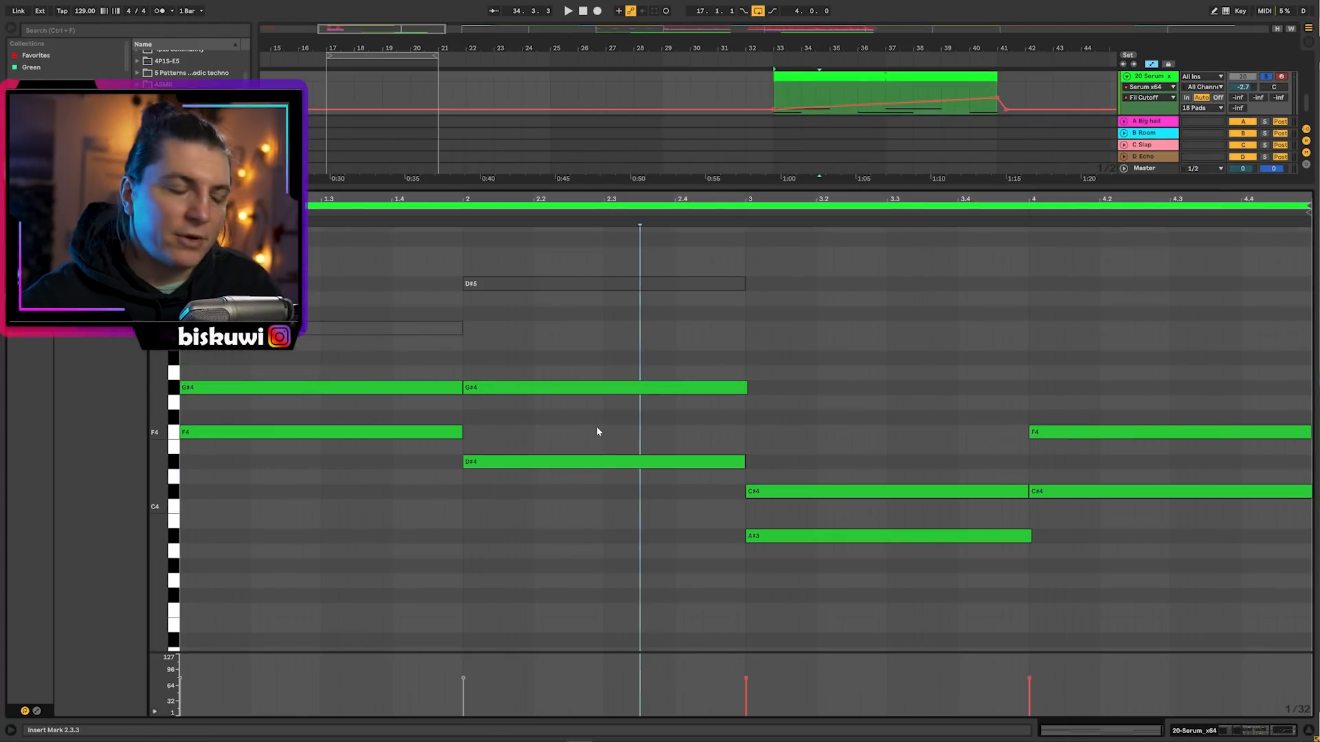
{"action": "key", "text": "shift+Tab"}
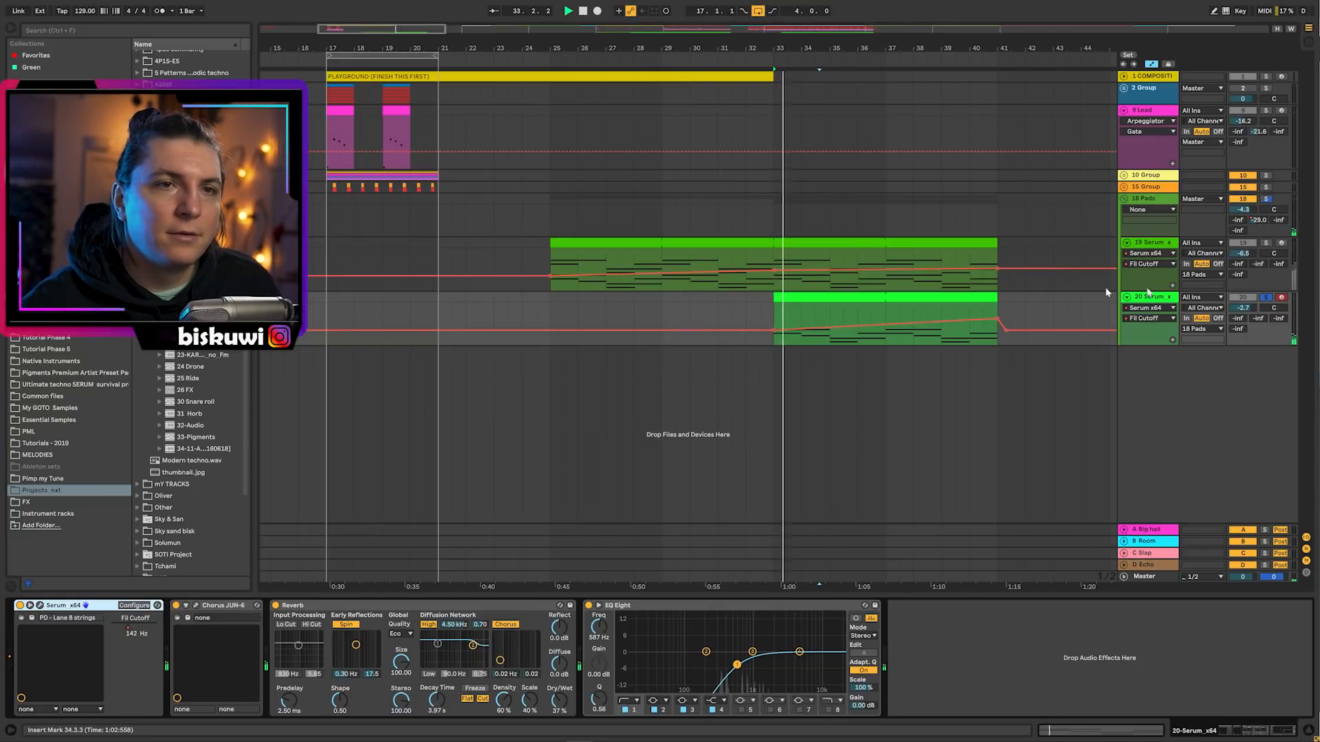
Check the strings patch in Serum, boost the strings EQ by 4.34 dB at 3.23 kHz and unsolo the track
{"action": "left_click", "coordinate": [40, 606]}
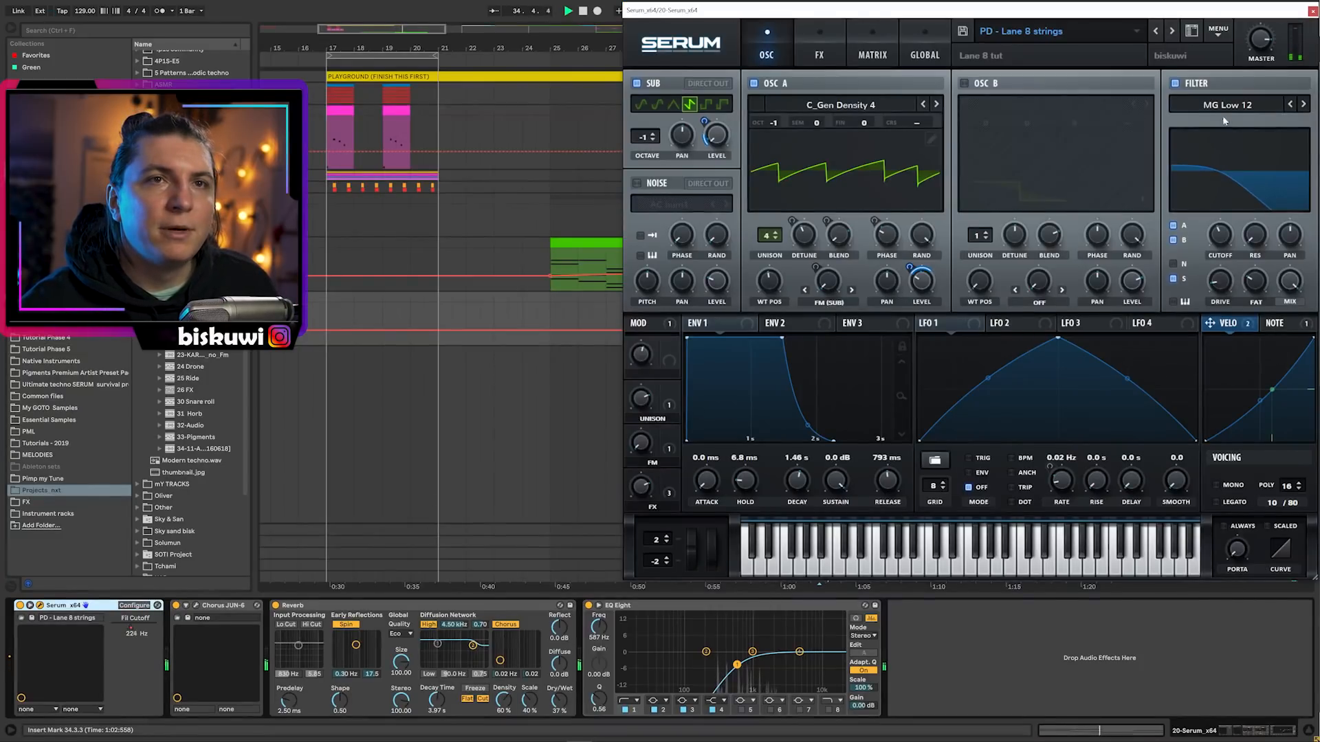
{"action": "left_click", "coordinate": [1312, 10]}
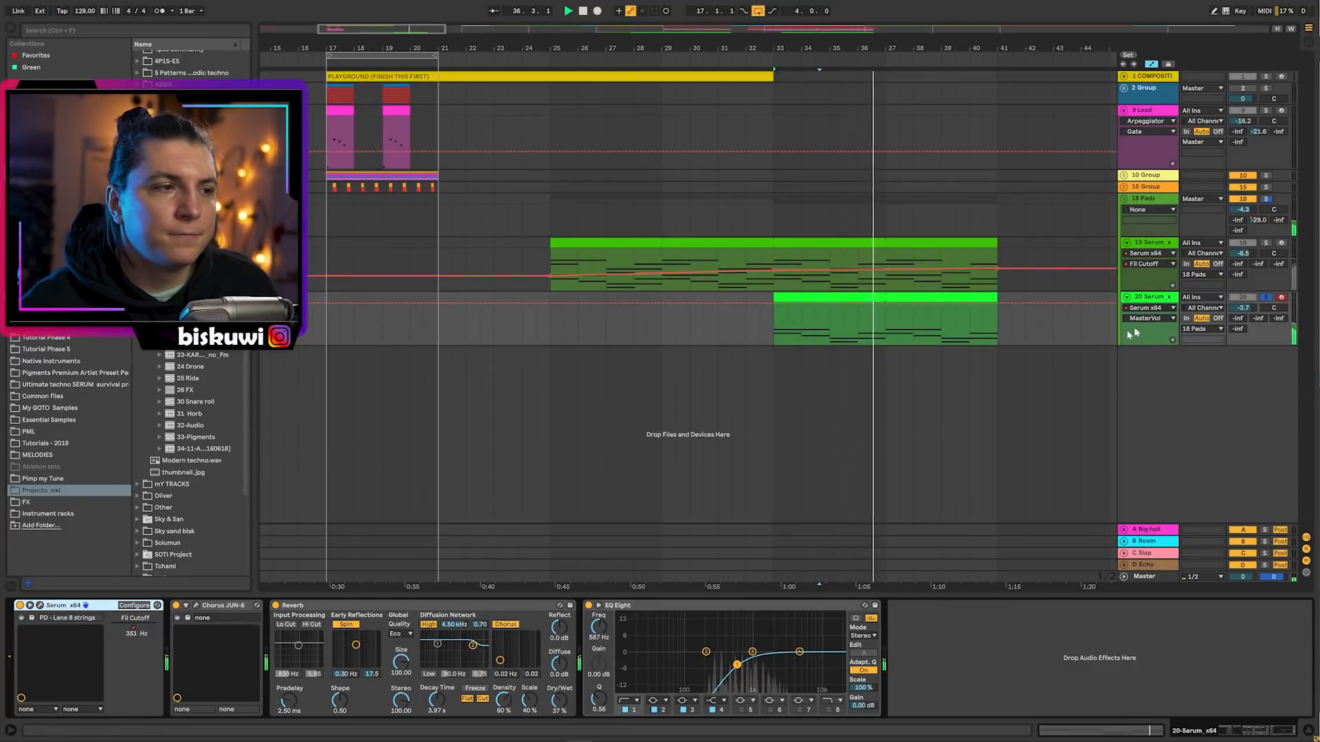
{"action": "left_click_drag", "start_coordinate": [800, 655], "coordinate": [786, 643]}
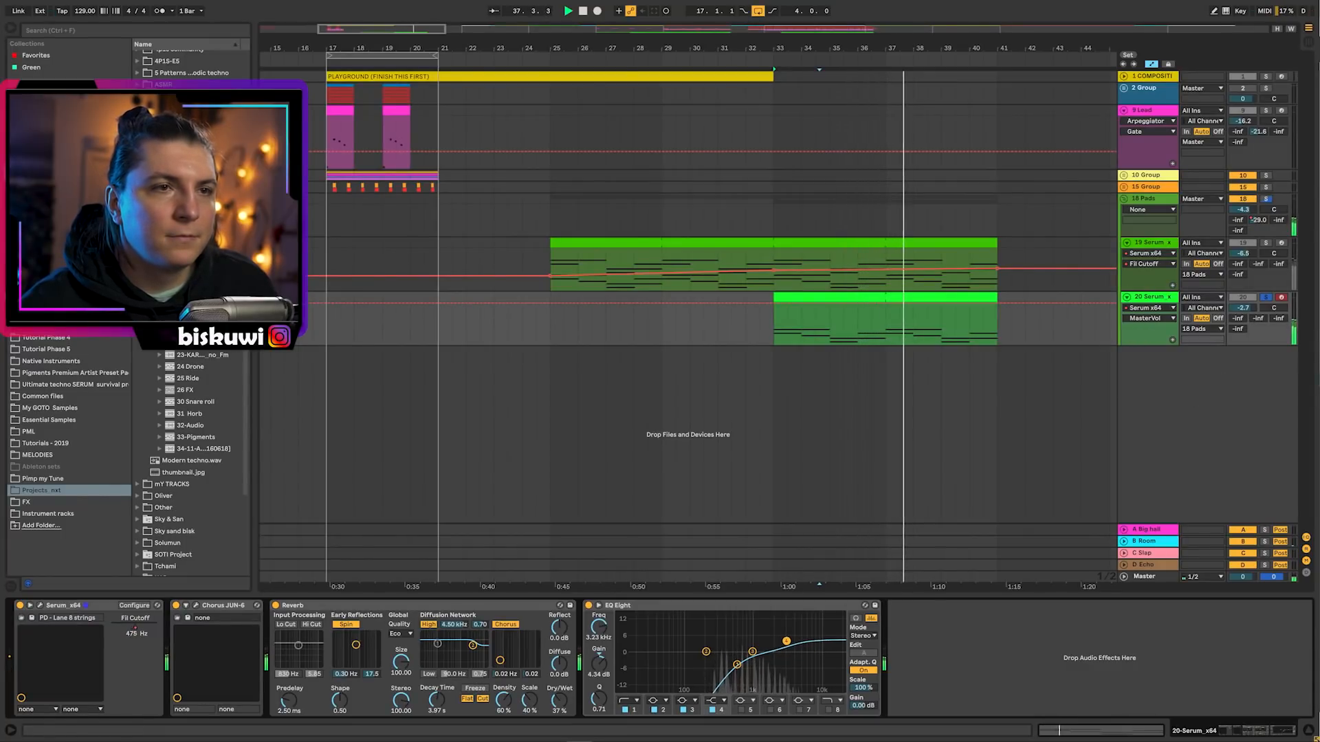
{"action": "left_click", "coordinate": [1265, 298]}
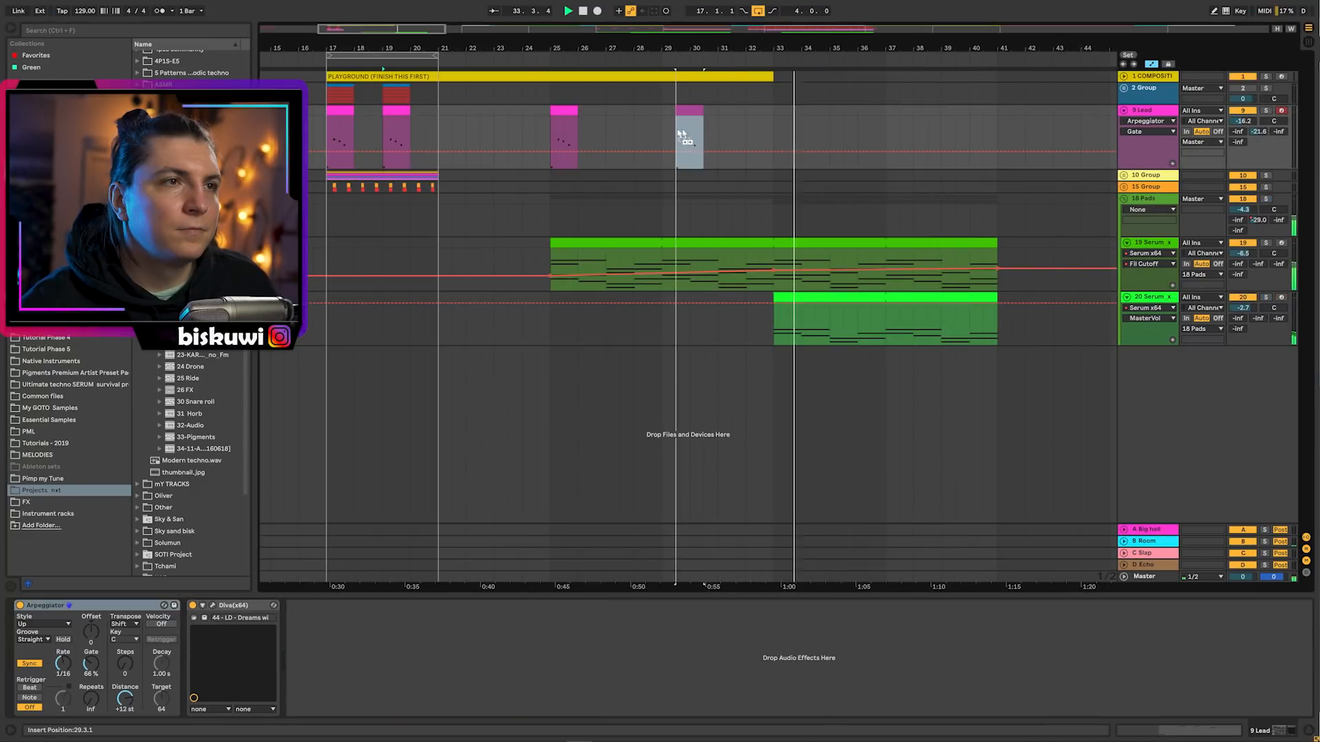
Repeat the lead clip at bars 33 and 37 and raise the Pads group volume to -2.3 dB
{"action": "left_click_drag", "start_coordinate": [688, 130], "coordinate": [902, 129]}
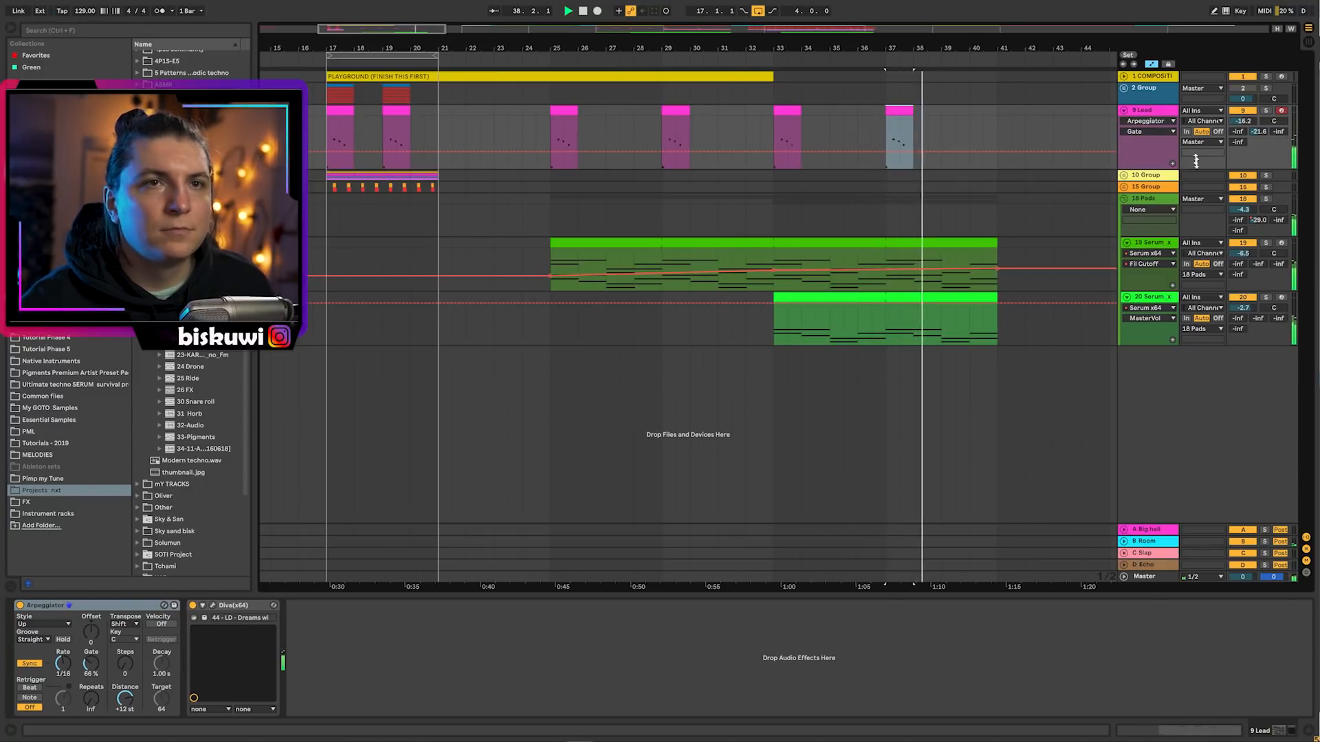
{"action": "left_click_drag", "start_coordinate": [1243, 209], "coordinate": [1243, 196]}
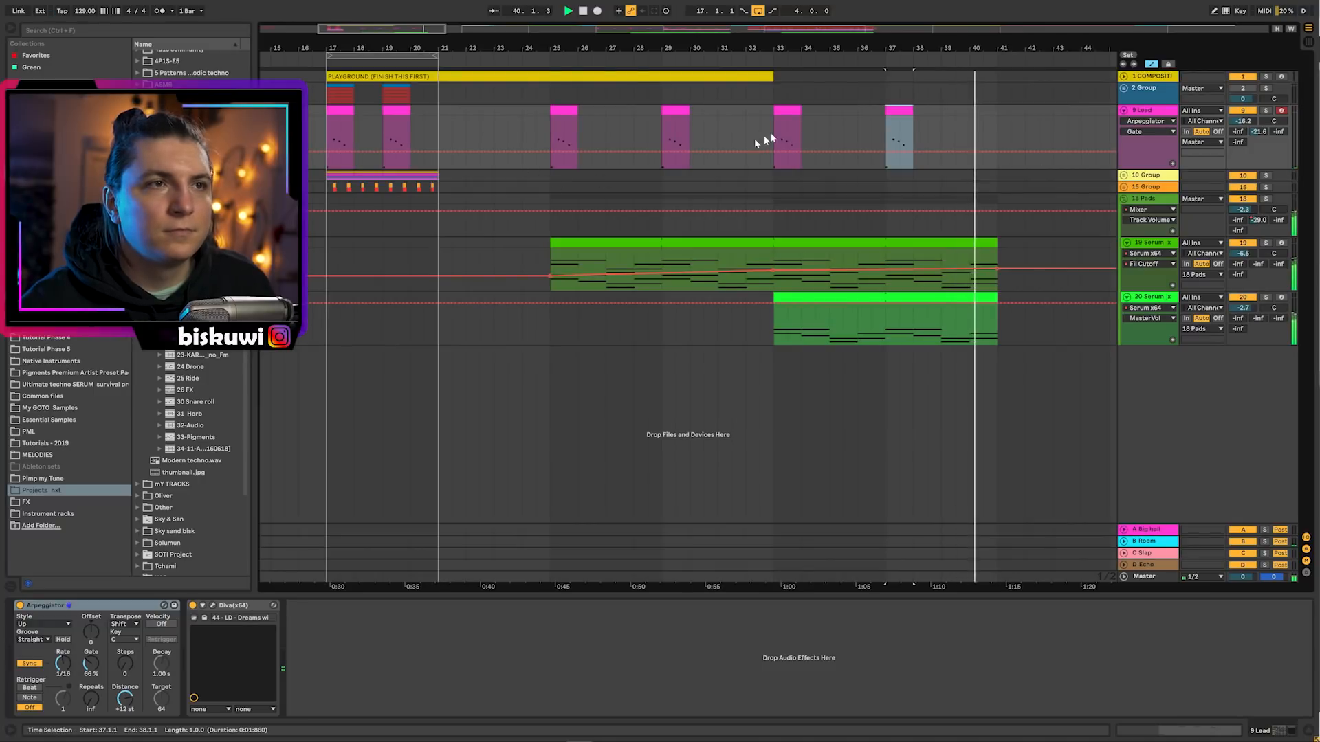
{"action": "left_click", "coordinate": [887, 129]}
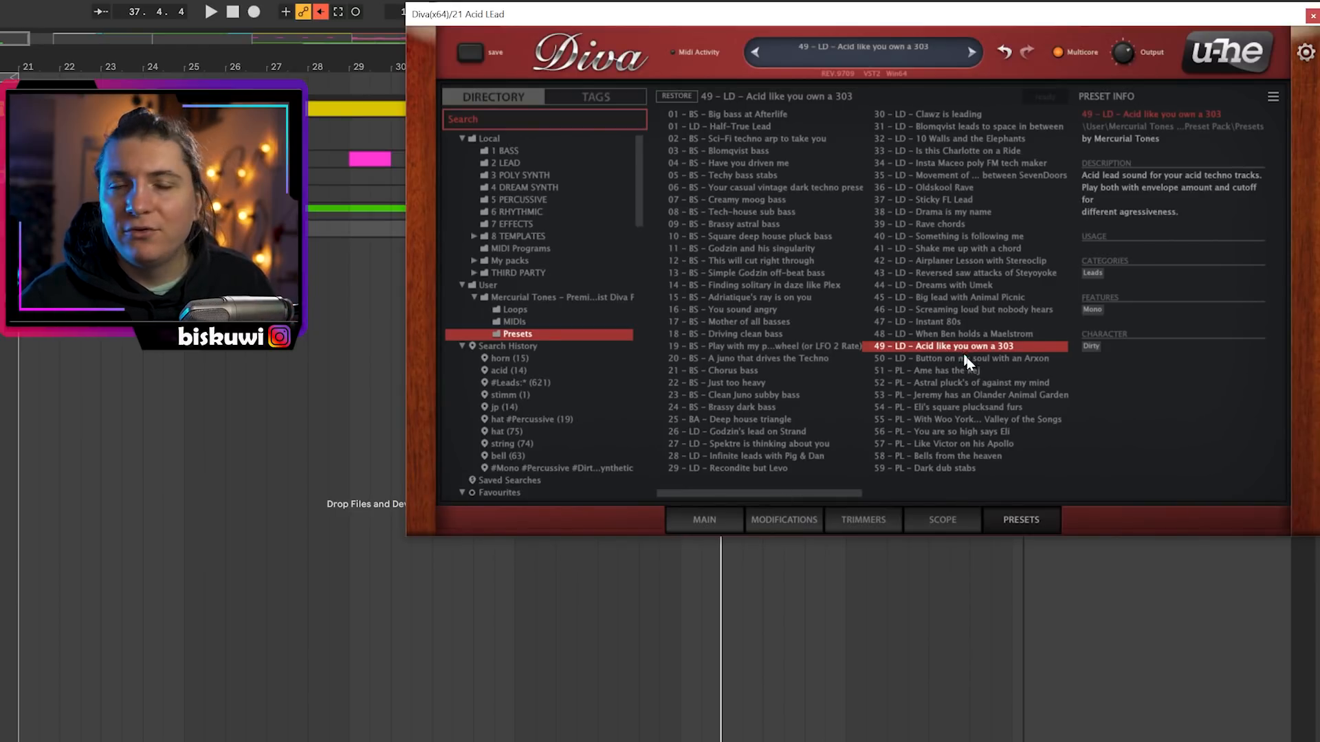
Review the acid lead preset's settings on Diva's main page and unfold the Acid Lead track
{"action": "left_click", "coordinate": [715, 522]}
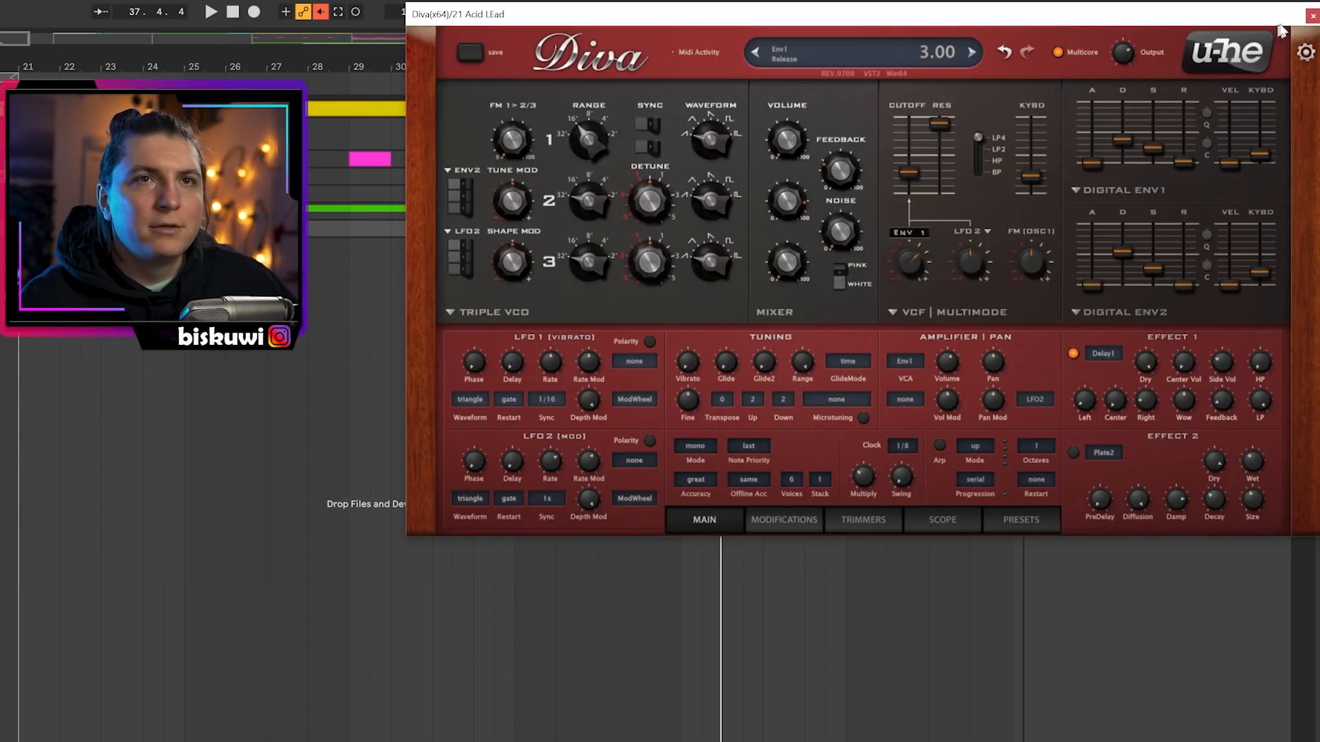
{"action": "left_click", "coordinate": [1311, 16]}
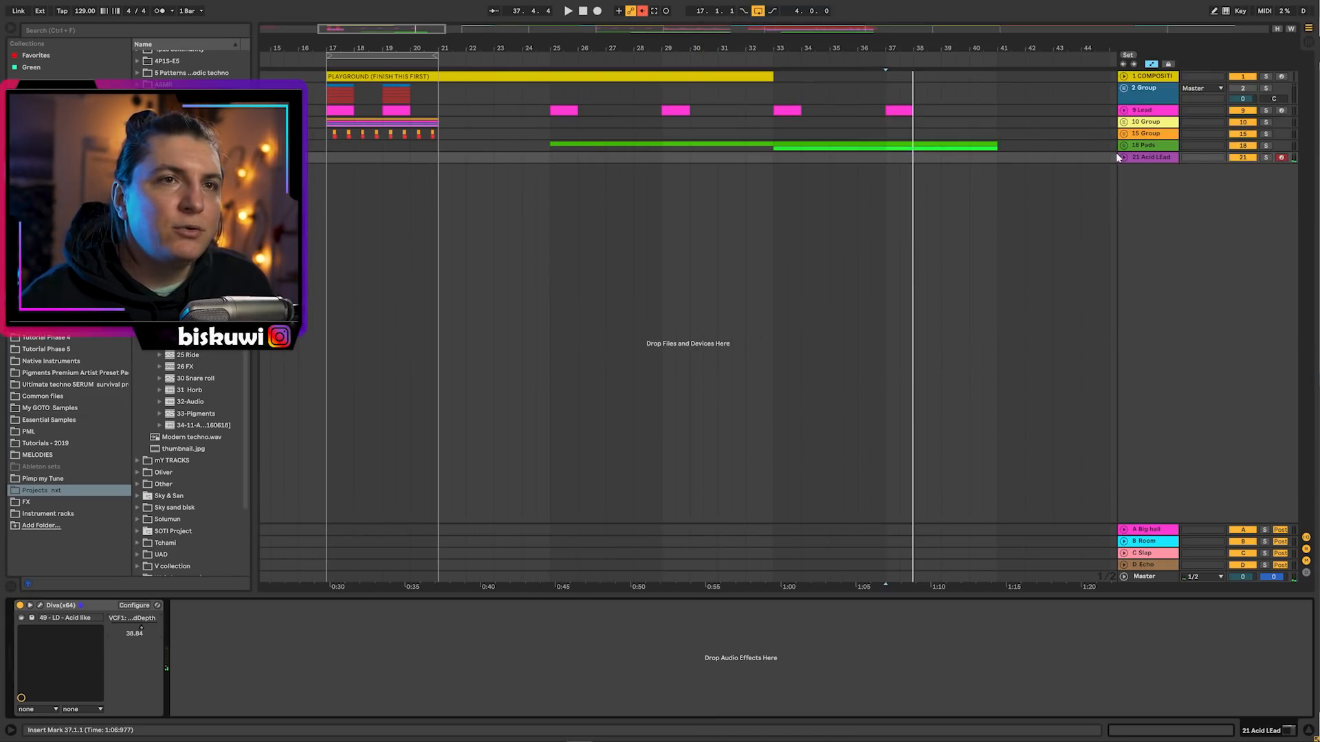
{"action": "left_click", "coordinate": [1121, 157]}
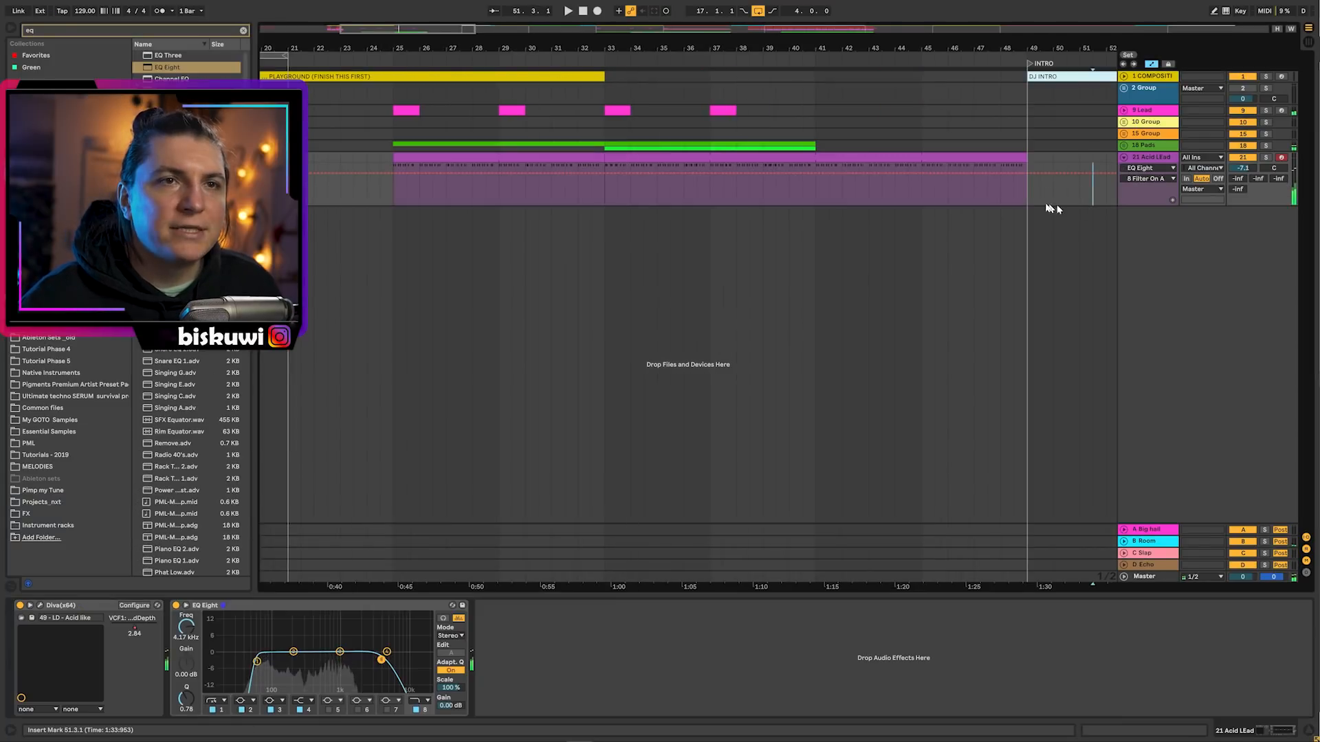
Examine the notes of the Acid Lead clip at bar 25 and play the track soloed
{"action": "double_click", "coordinate": [489, 169]}
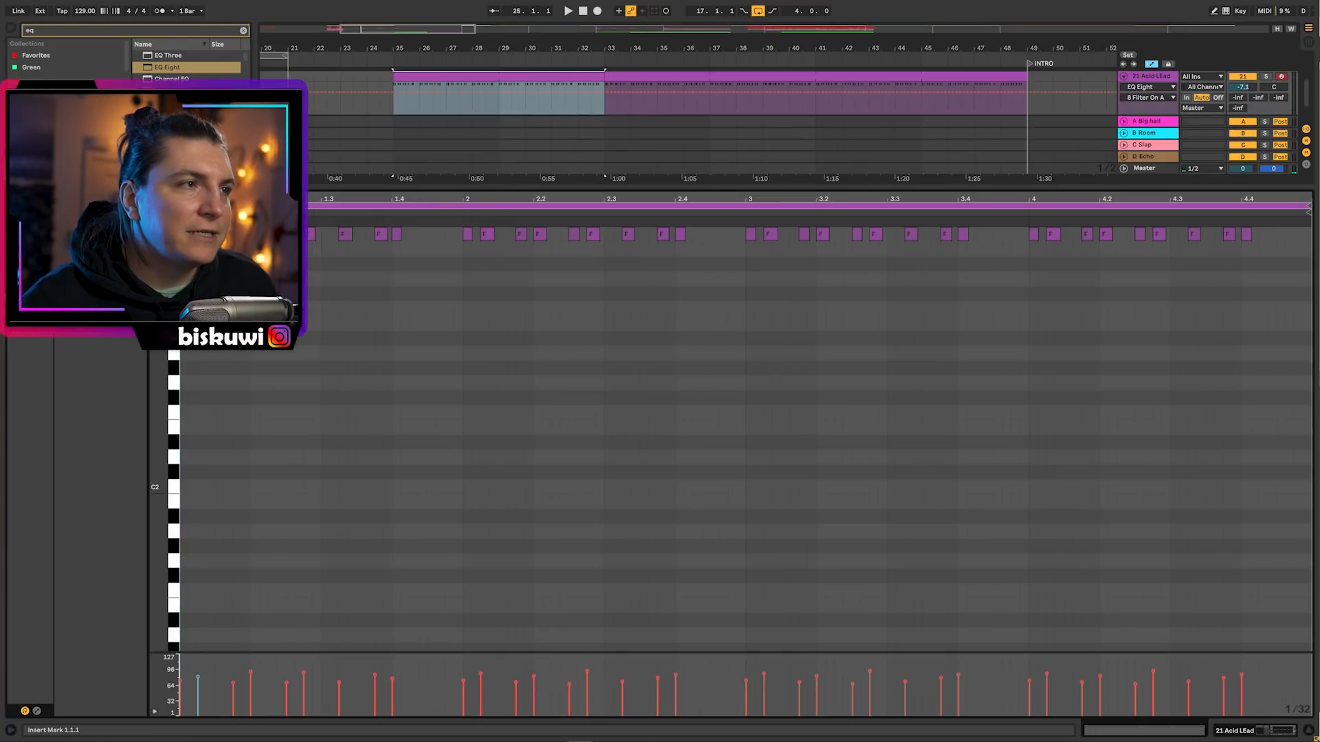
{"action": "left_click", "coordinate": [1268, 77]}
{"action": "key", "text": "space"}
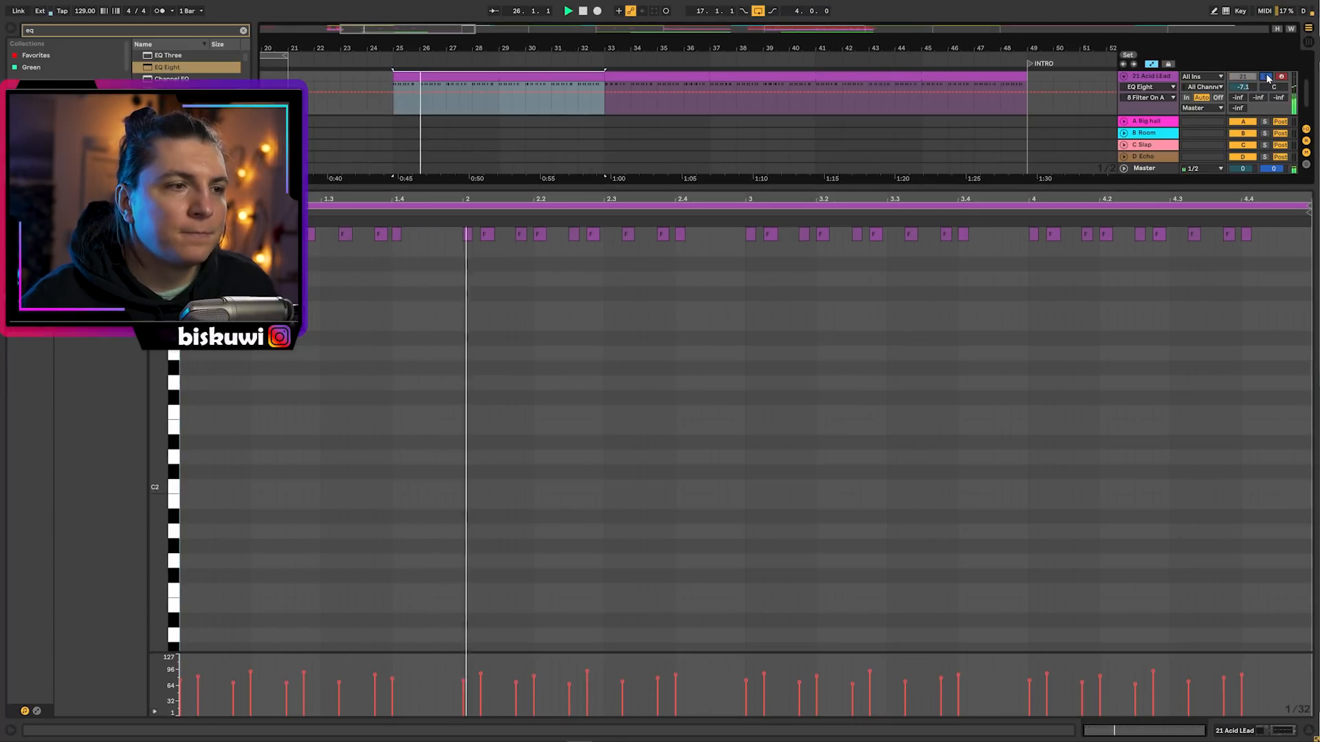
{"action": "key", "text": "shift+Tab"}
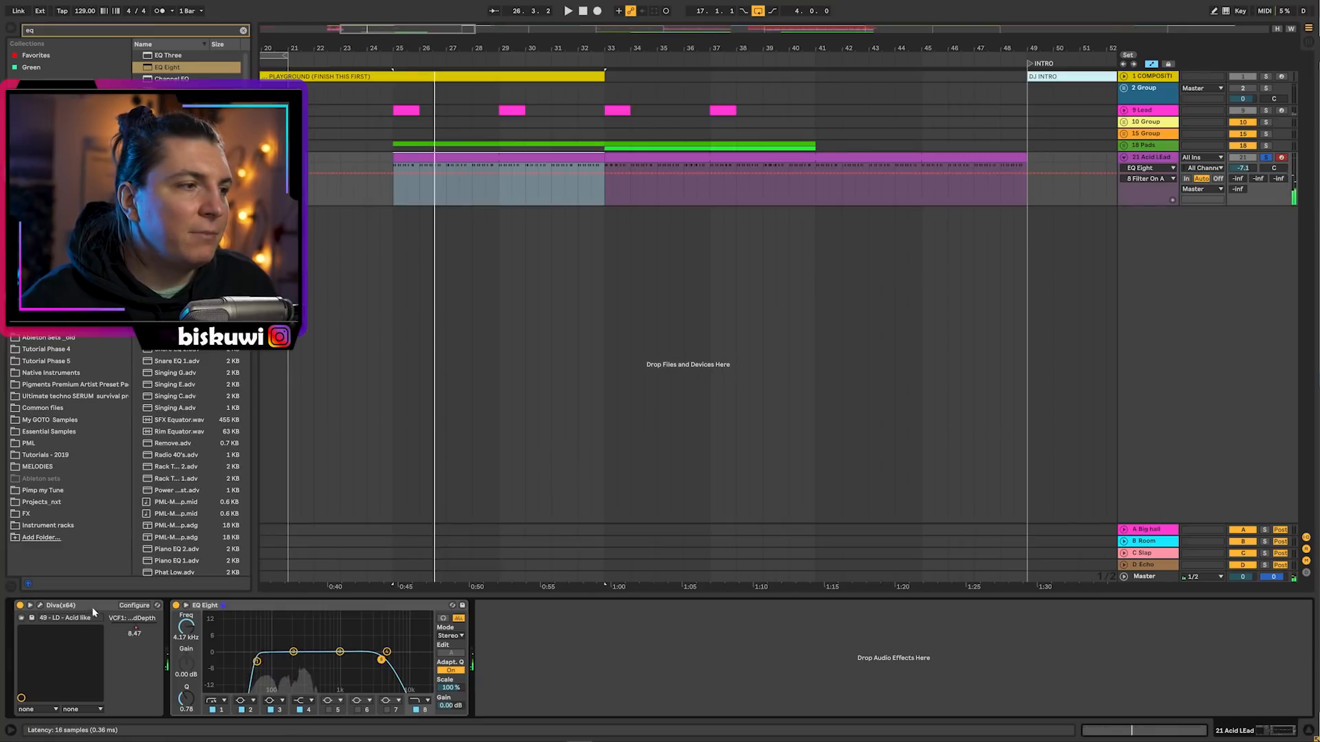
In the Acid Lead's Diva, set the Env 1 release to 17 and the Env 2 release to 15
{"action": "left_click", "coordinate": [42, 607]}
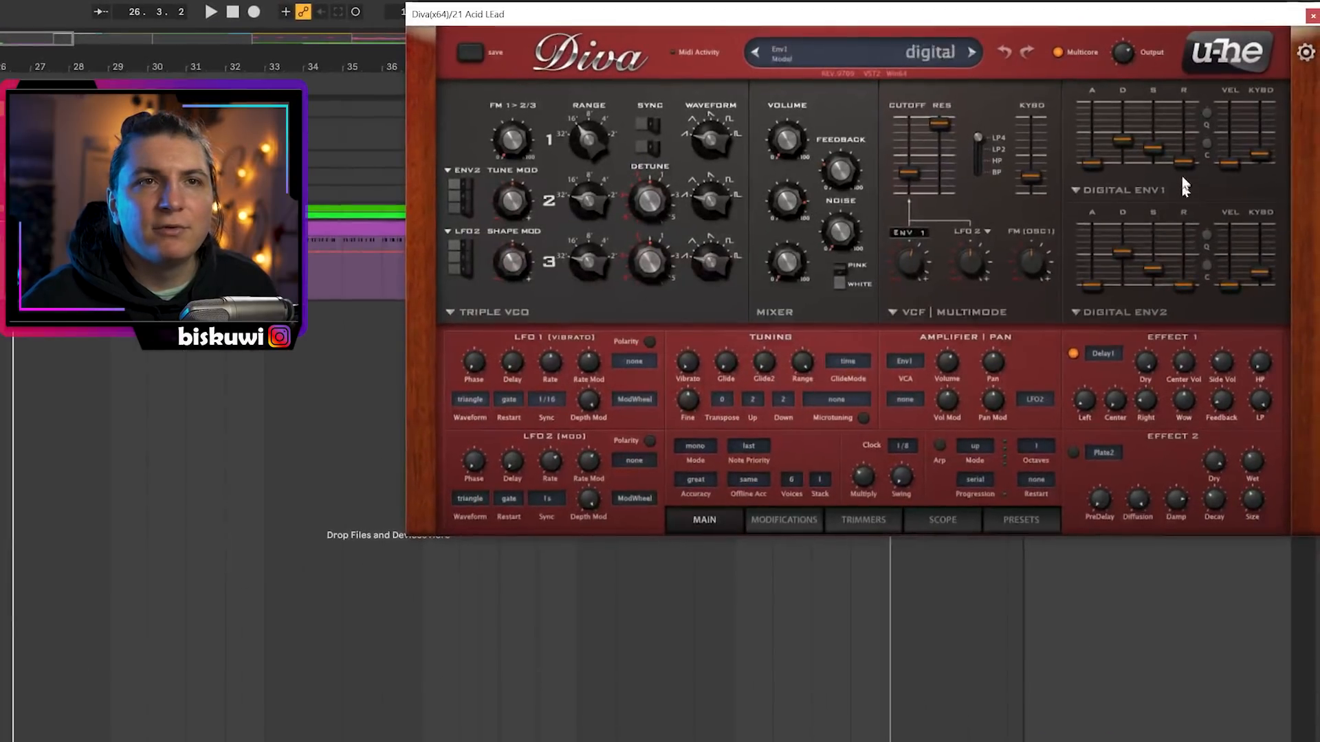
{"action": "left_click_drag", "start_coordinate": [1185, 283], "coordinate": [1184, 275]}
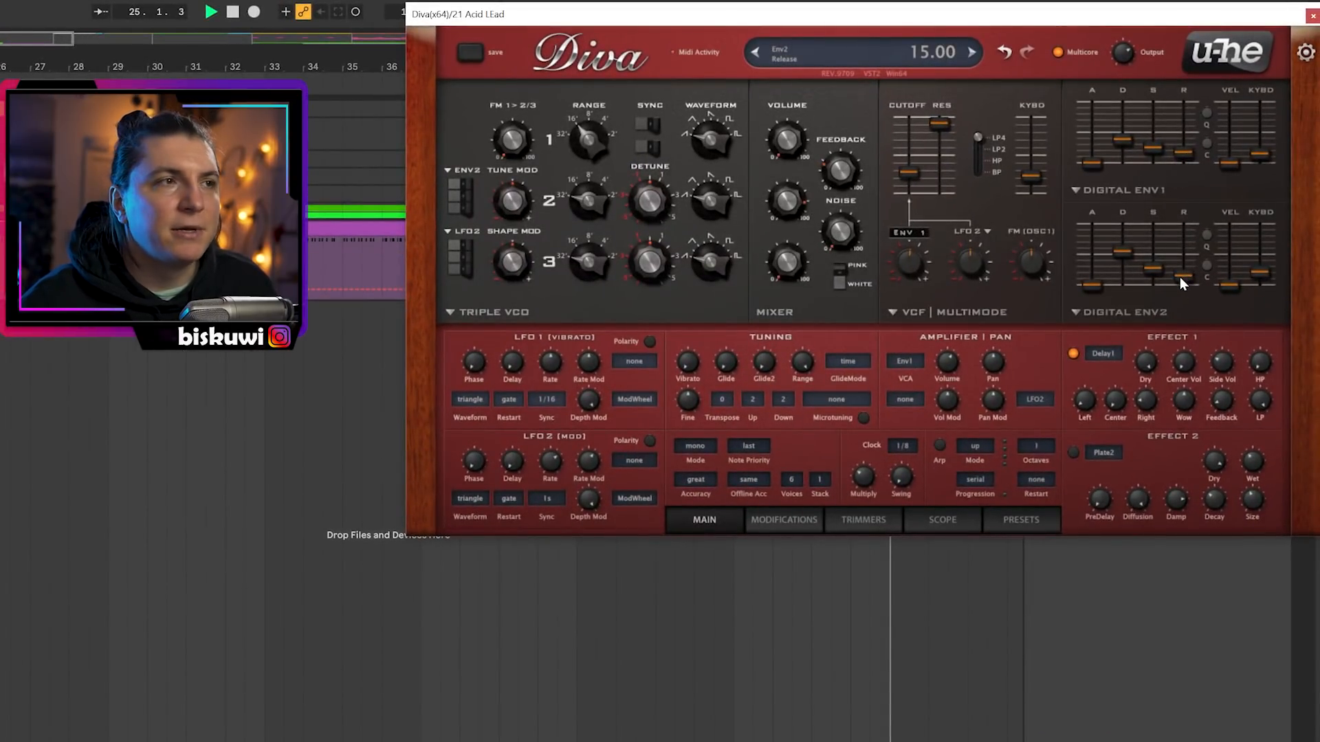
{"action": "left_click", "coordinate": [1313, 16]}
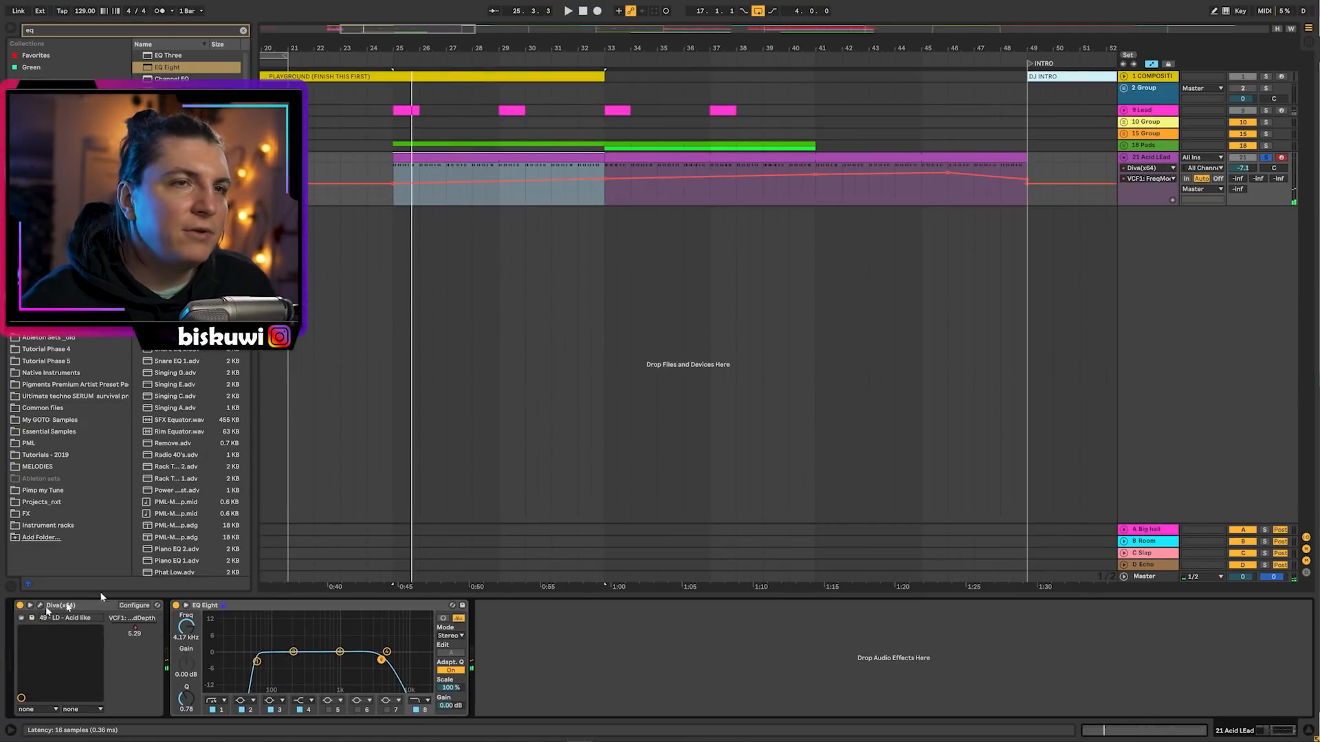
{"action": "left_click", "coordinate": [39, 606]}
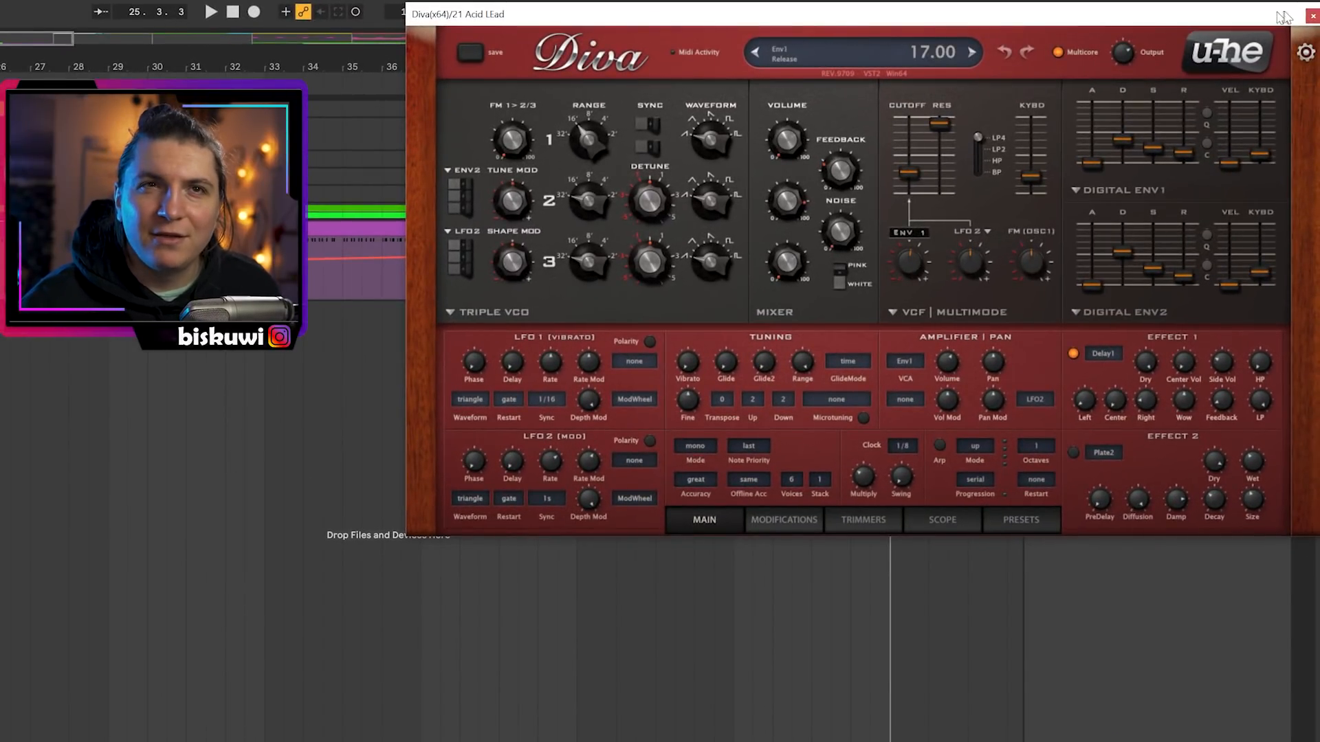
{"action": "left_click", "coordinate": [1312, 15]}
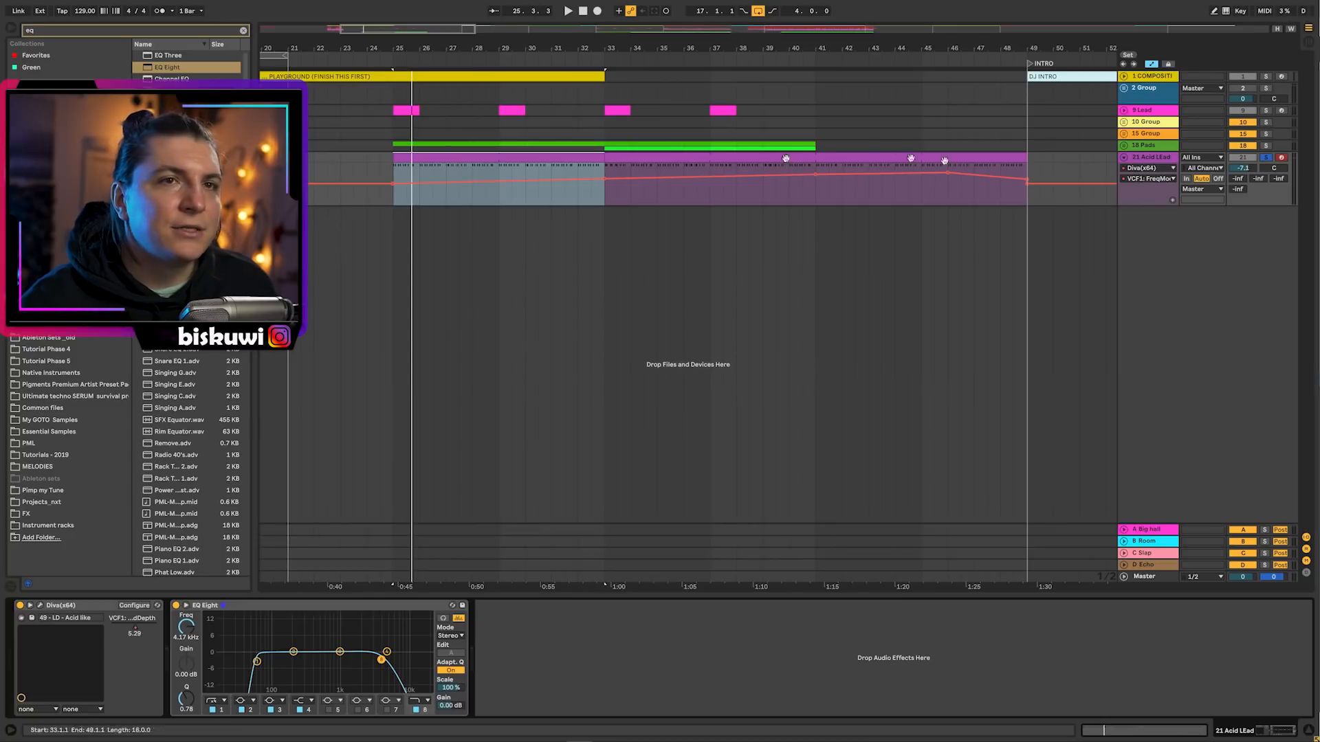
Audition the Acid Lead from bar 25, unsolo it and set its volume to -9.5 dB in the mix
{"action": "key", "text": "space"}
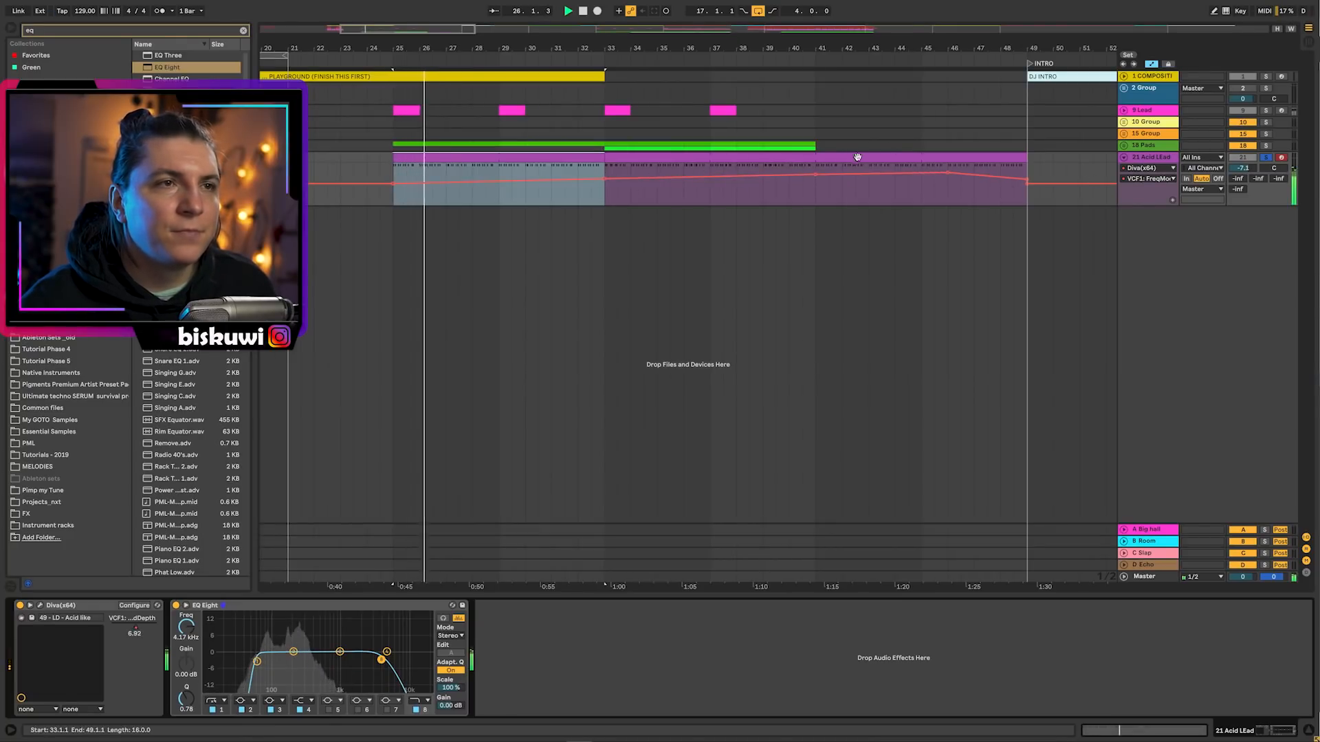
{"action": "left_click", "coordinate": [1265, 157]}
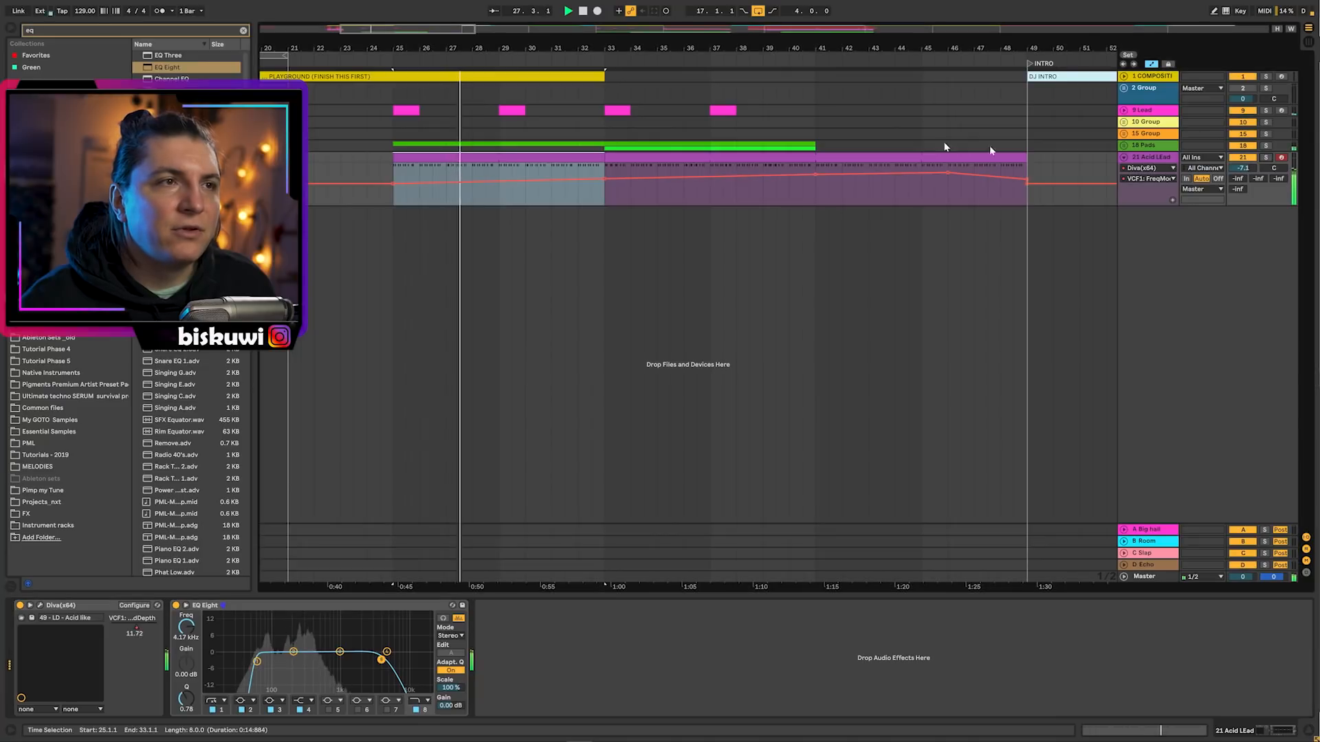
{"action": "left_click", "coordinate": [394, 169]}
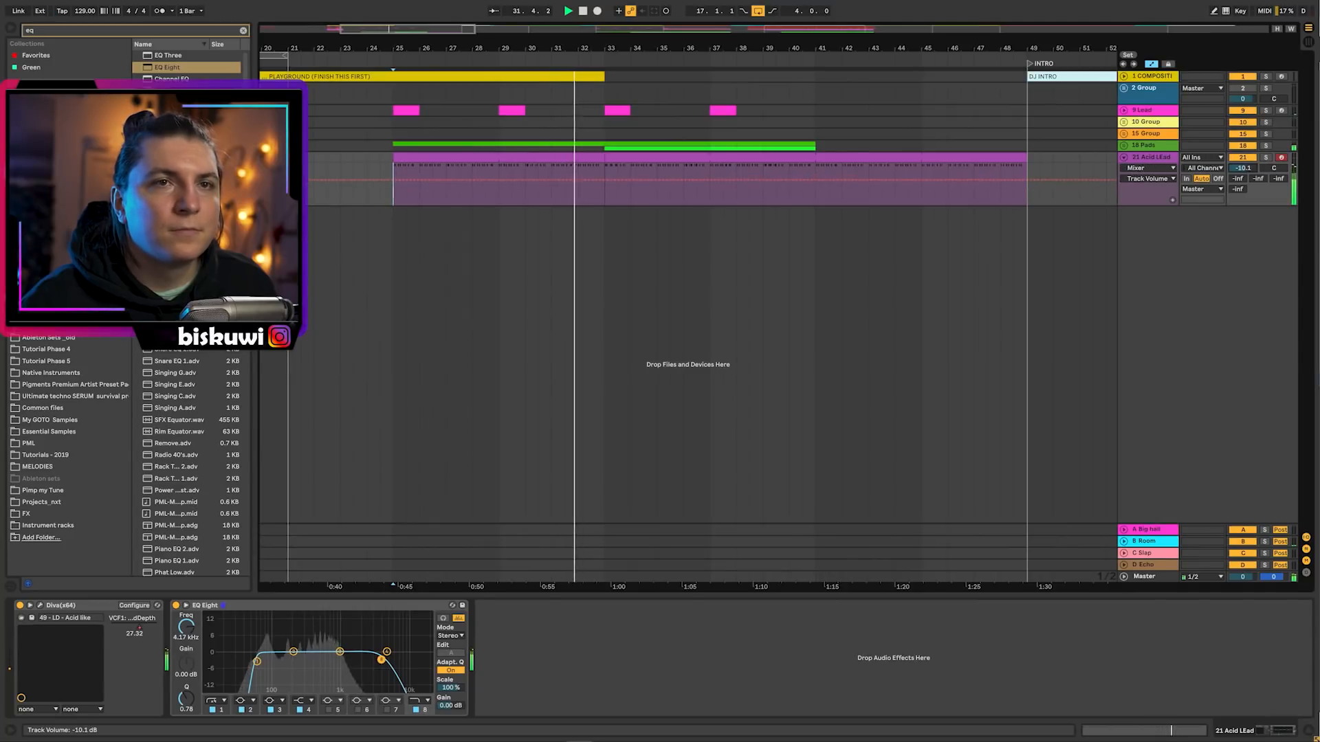
{"action": "left_click_drag", "start_coordinate": [1242, 167], "coordinate": [1243, 185]}
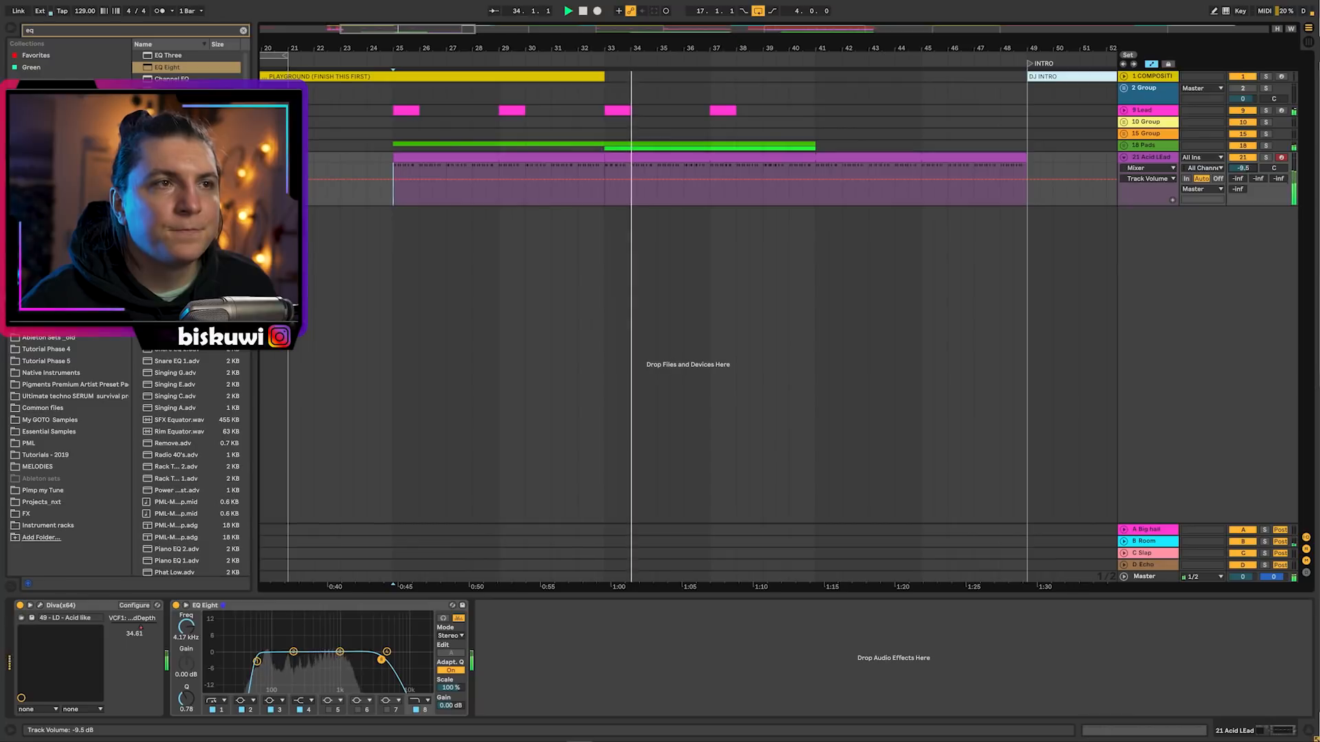
Set the Pads group volume to 0.2 dB, and fold the Pads and Acid Lead tracks
{"action": "left_click", "coordinate": [1125, 145]}
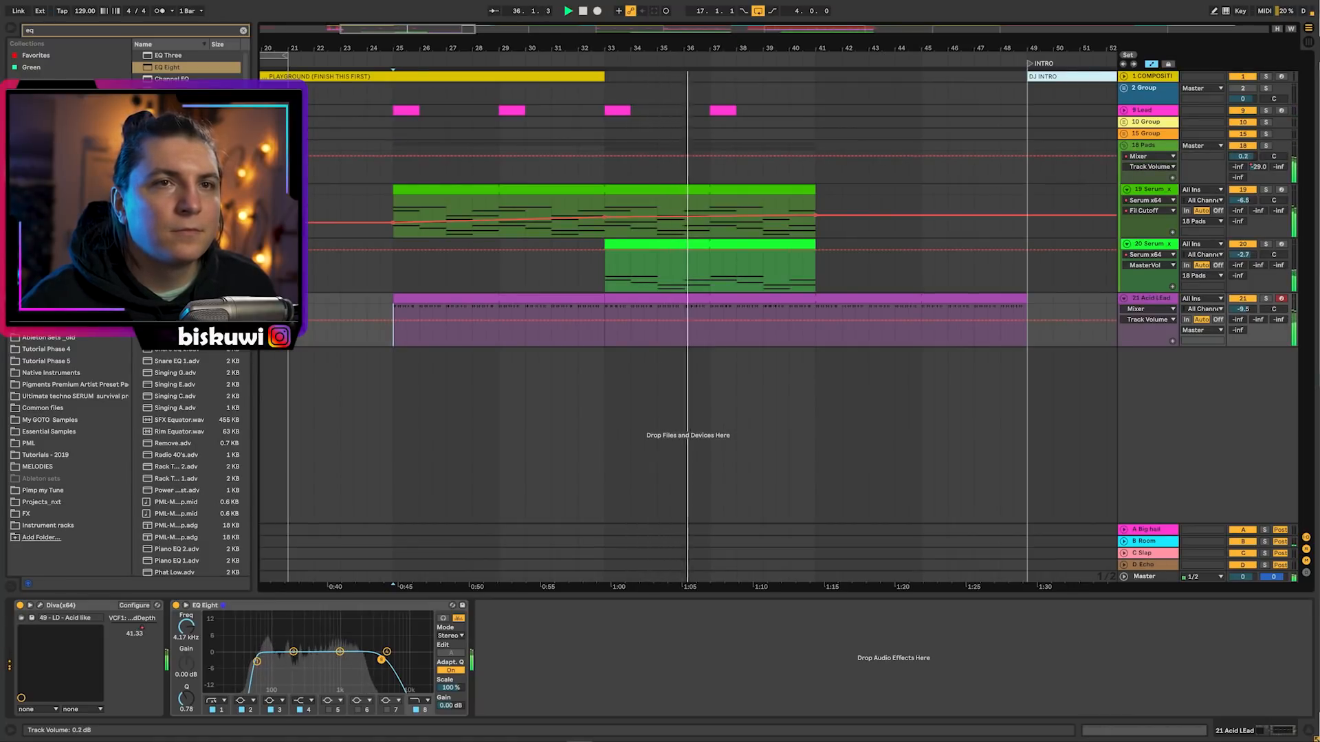
{"action": "left_click", "coordinate": [1125, 146]}
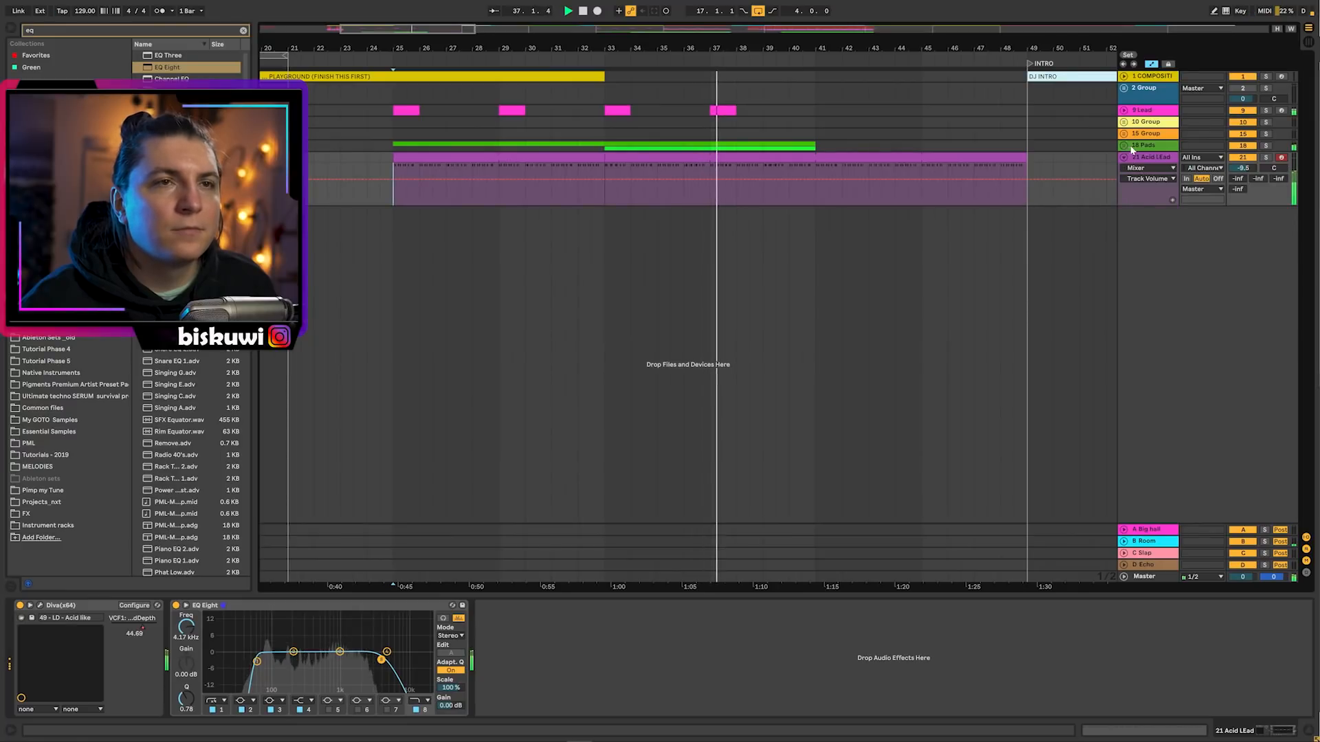
{"action": "left_click", "coordinate": [1124, 157]}
Unfold the KARRA vocal track and audition its clip soloed from bar 100 in the break
{"action": "left_click_drag", "start_coordinate": [761, 49], "coordinate": [773, 48]}
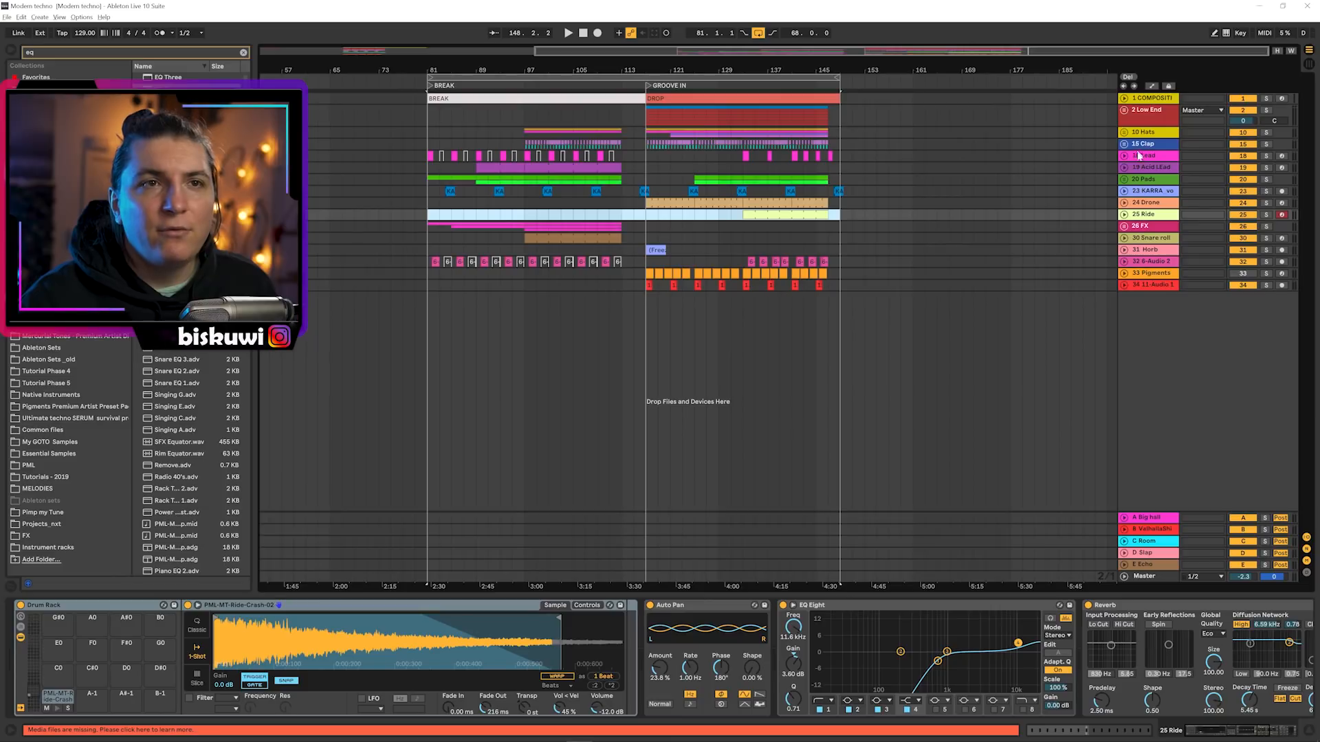
{"action": "left_click", "coordinate": [1124, 192]}
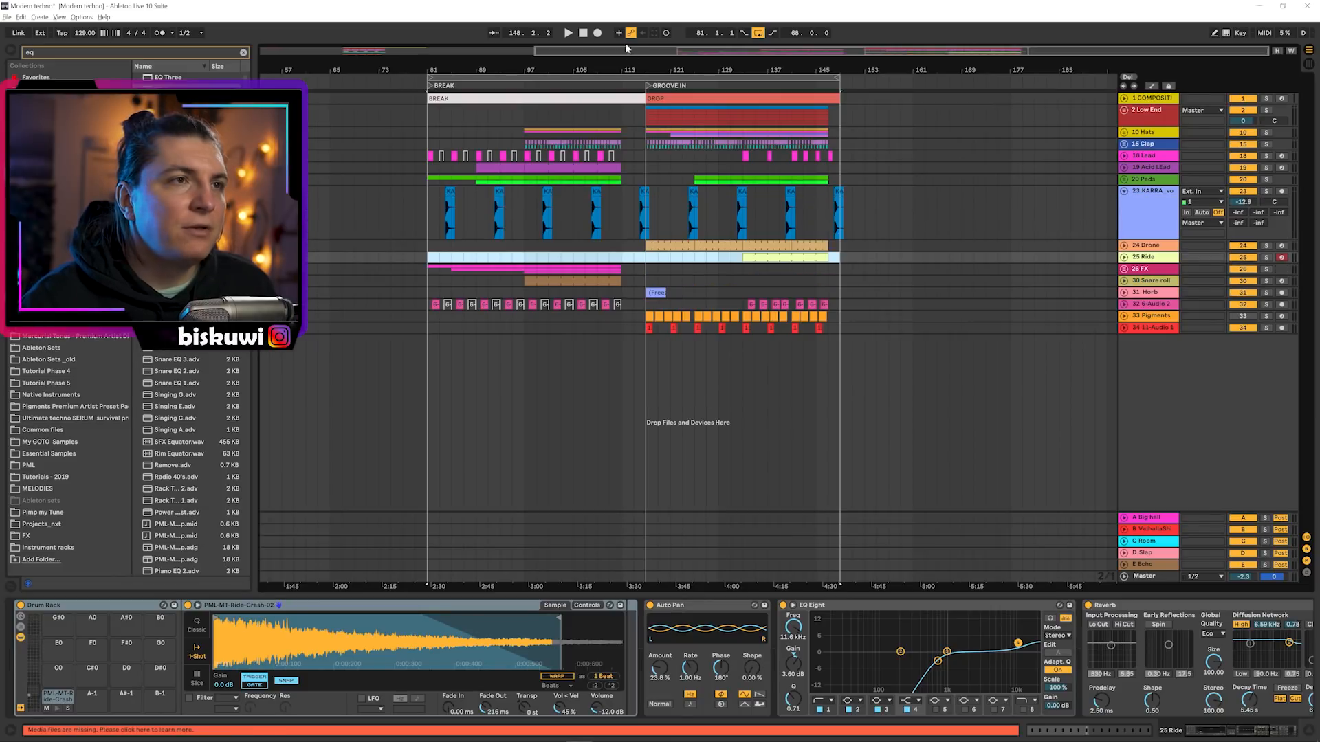
{"action": "left_click_drag", "start_coordinate": [570, 66], "coordinate": [533, 182]}
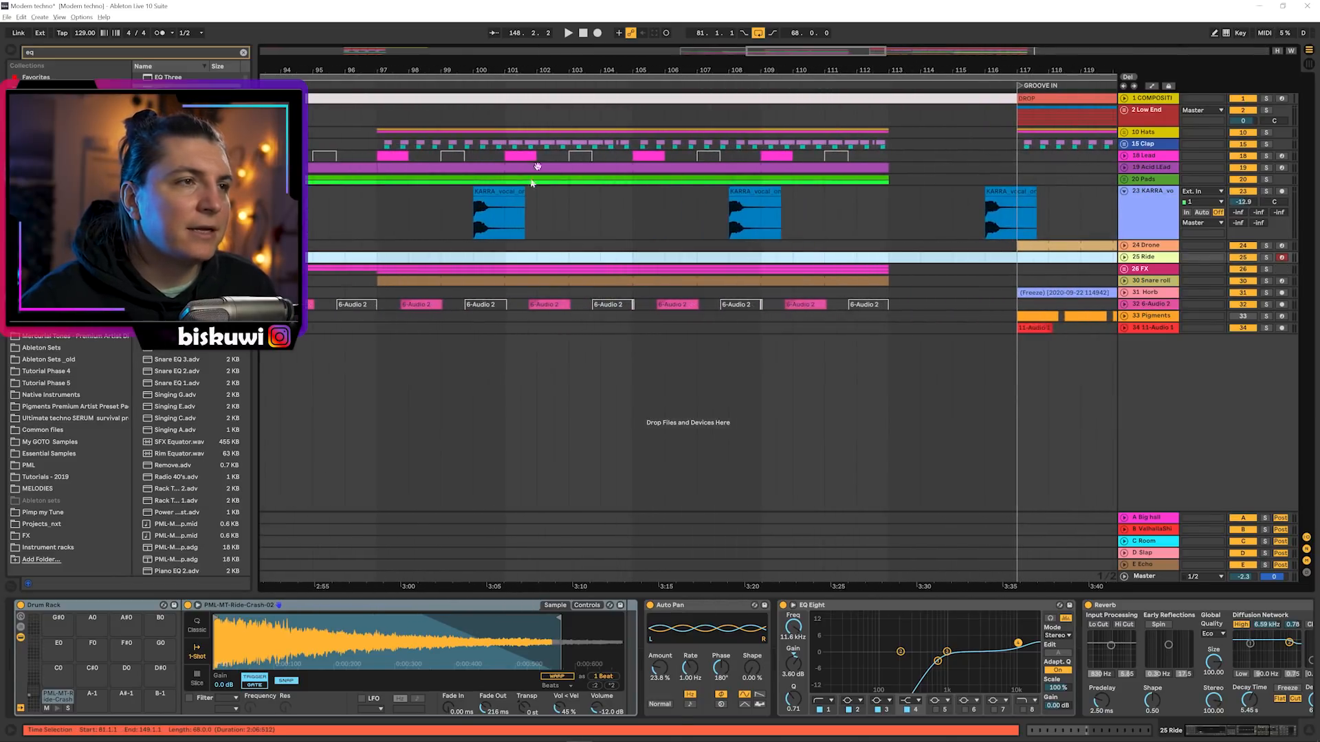
{"action": "left_click", "coordinate": [467, 220]}
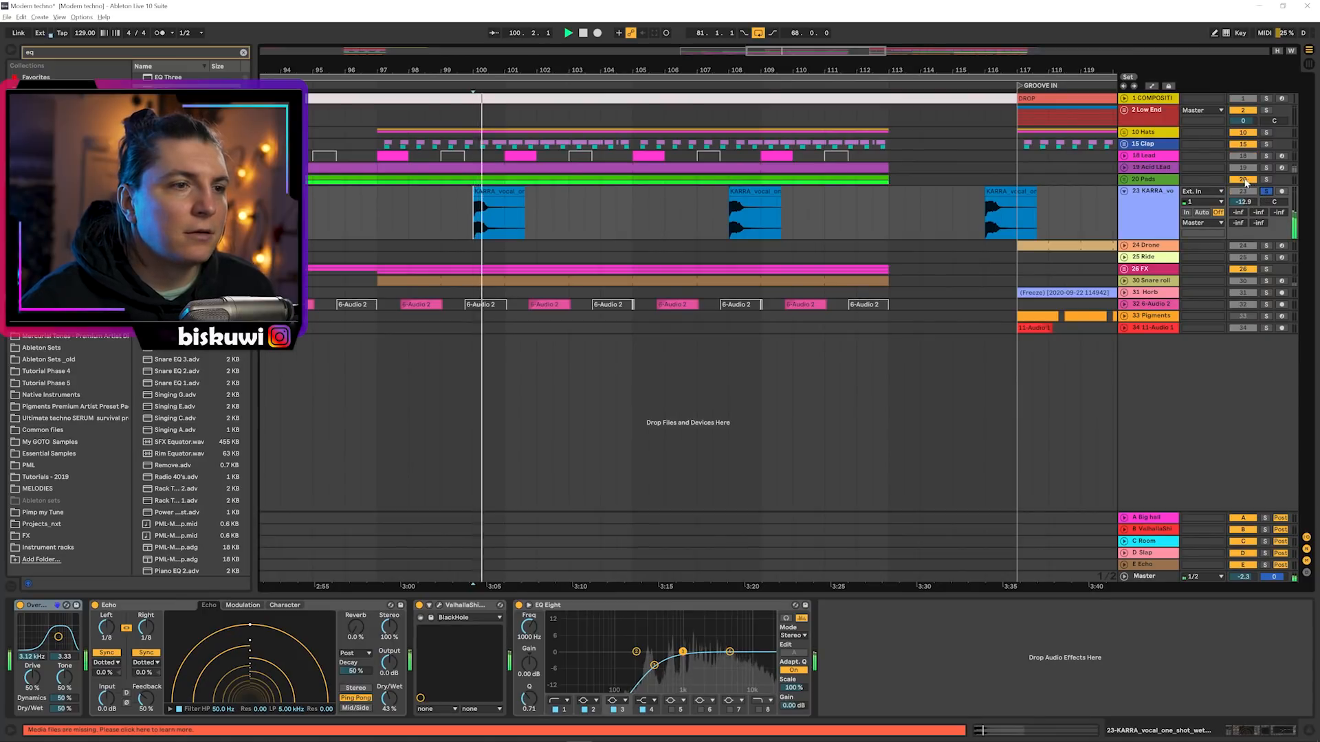
{"action": "key", "text": "space"}
Group the KARRA vocal's Overdrive, Echo, Valhalla reverb and EQ Eight into one rack and bypass it
{"action": "left_click", "coordinate": [619, 608]}
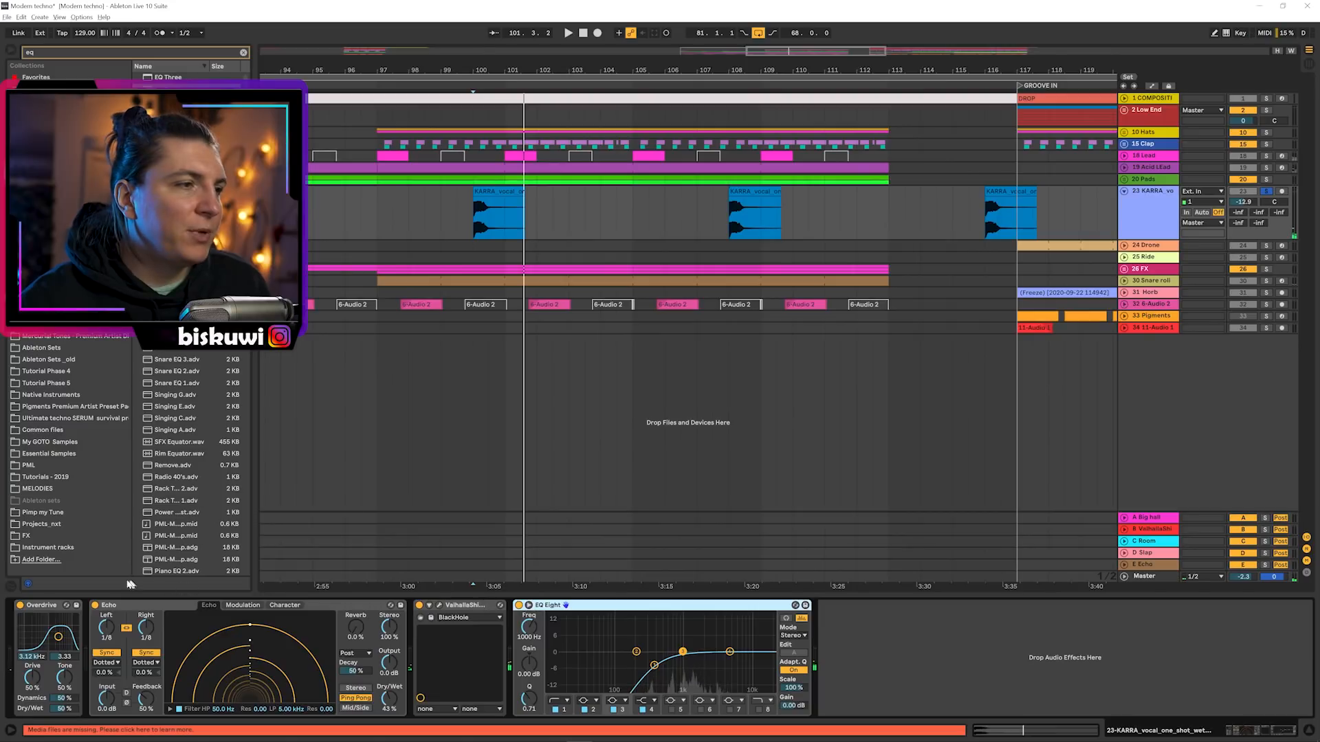
{"action": "left_click", "coordinate": [45, 607], "text": "shift"}
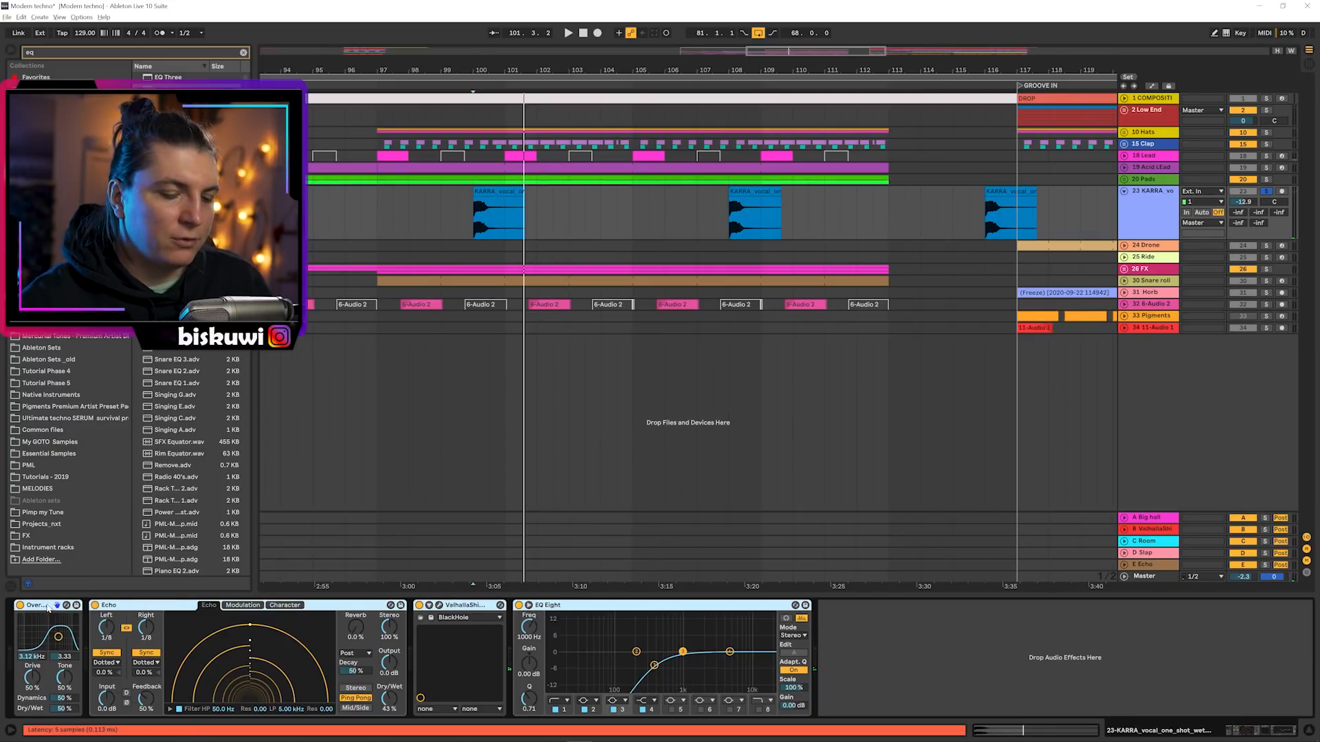
{"action": "key", "text": "ctrl+g"}
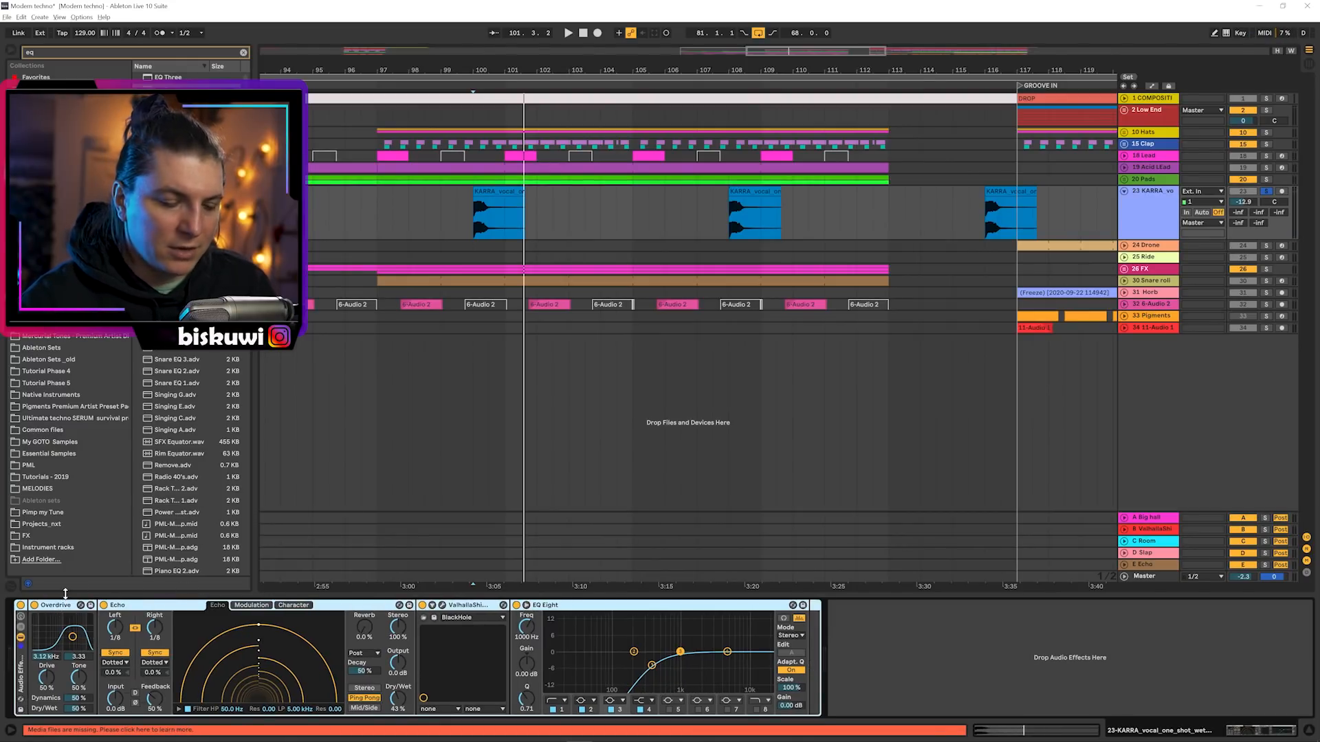
{"action": "left_click", "coordinate": [21, 606]}
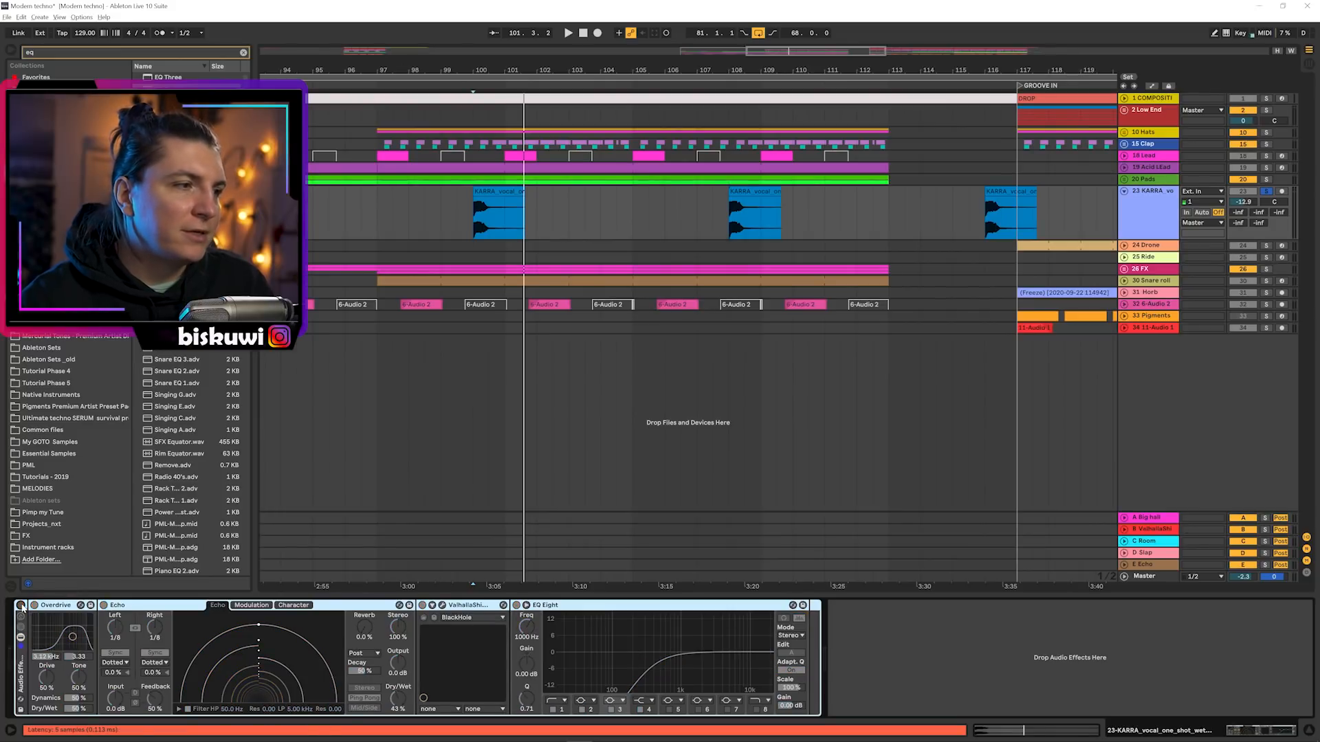
Audition the dry KARRA vocal clip from bar 100 with its effect rack bypassed
{"action": "left_click", "coordinate": [510, 193]}
{"action": "key", "text": "space"}
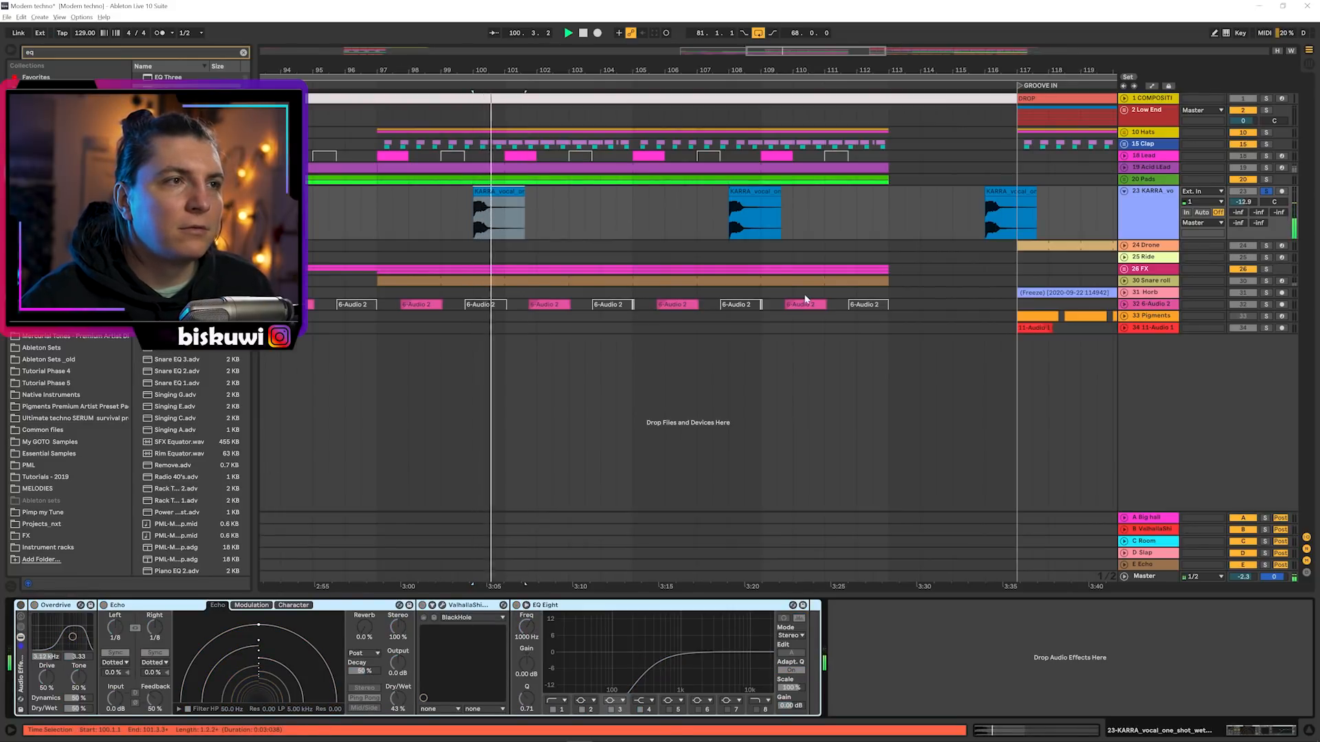
{"action": "key", "text": "space"}
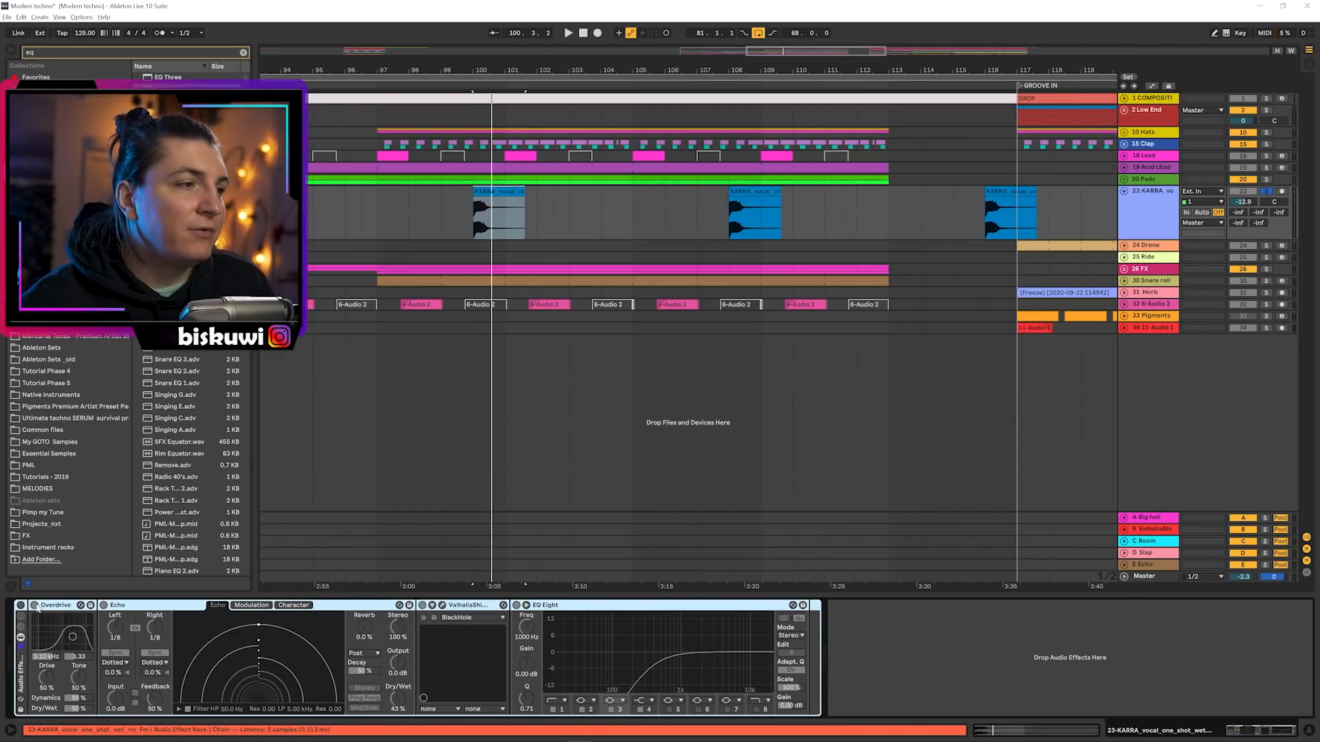
Re-enable the KARRA vocal's effect rack, switch off its individual devices, and turn Overdrive and Echo back on
{"action": "left_click", "coordinate": [21, 605]}
{"action": "left_click", "coordinate": [120, 606]}
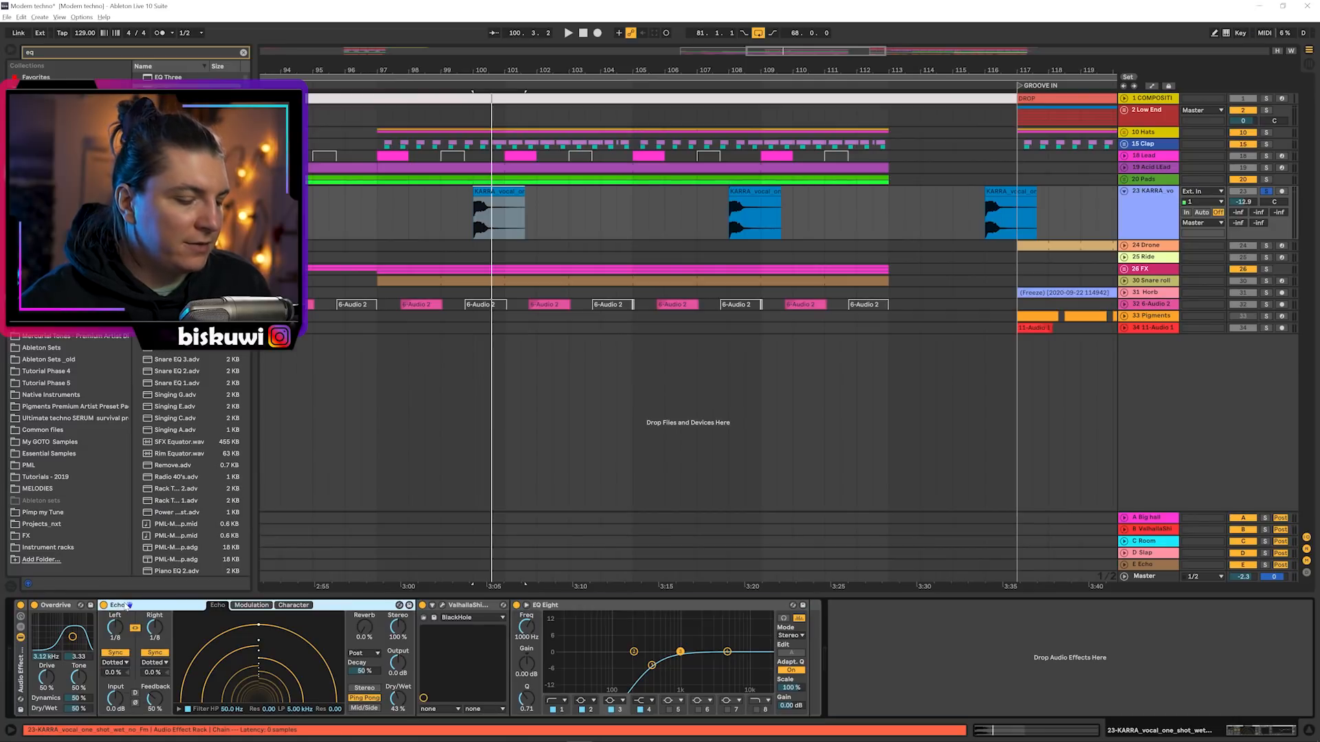
{"action": "key", "text": "ctrl+a"}
{"action": "key", "text": "0"}
{"action": "key", "text": "space"}
{"action": "key", "text": "space"}
{"action": "left_click", "coordinate": [34, 606]}
{"action": "left_click", "coordinate": [104, 606]}
Turn the Valhalla reverb and EQ Eight back on one at a time while auditioning the vocal clip
{"action": "key", "text": "space"}
{"action": "left_click", "coordinate": [422, 605]}
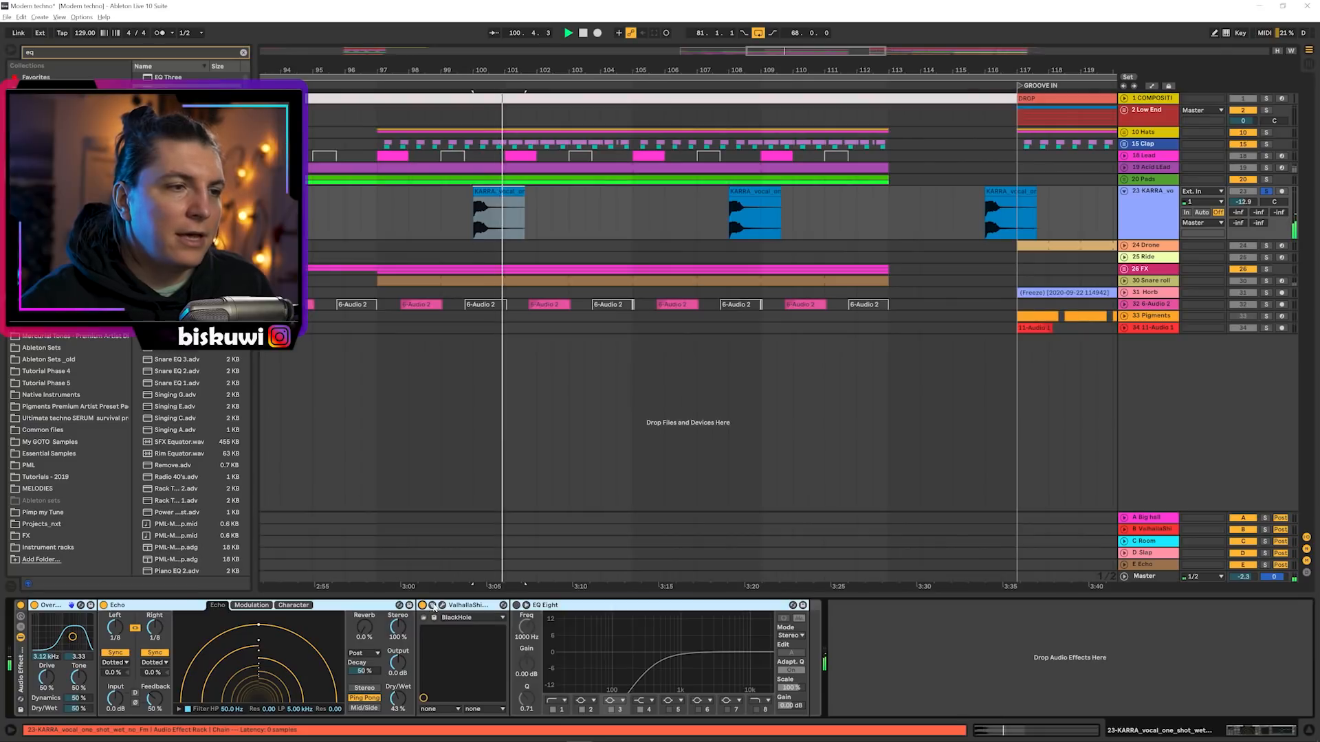
{"action": "key", "text": "space"}
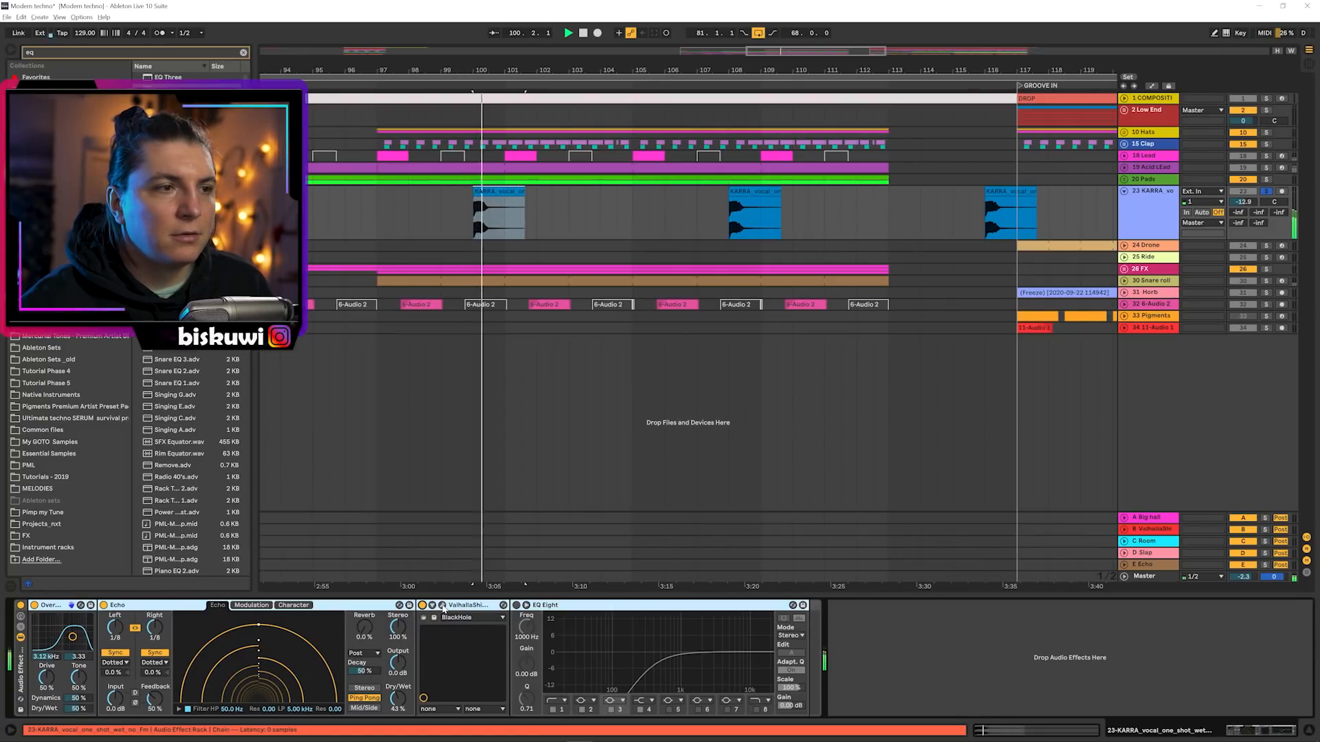
{"action": "left_click", "coordinate": [516, 605]}
{"action": "key", "text": "space"}
{"action": "key", "text": "space"}
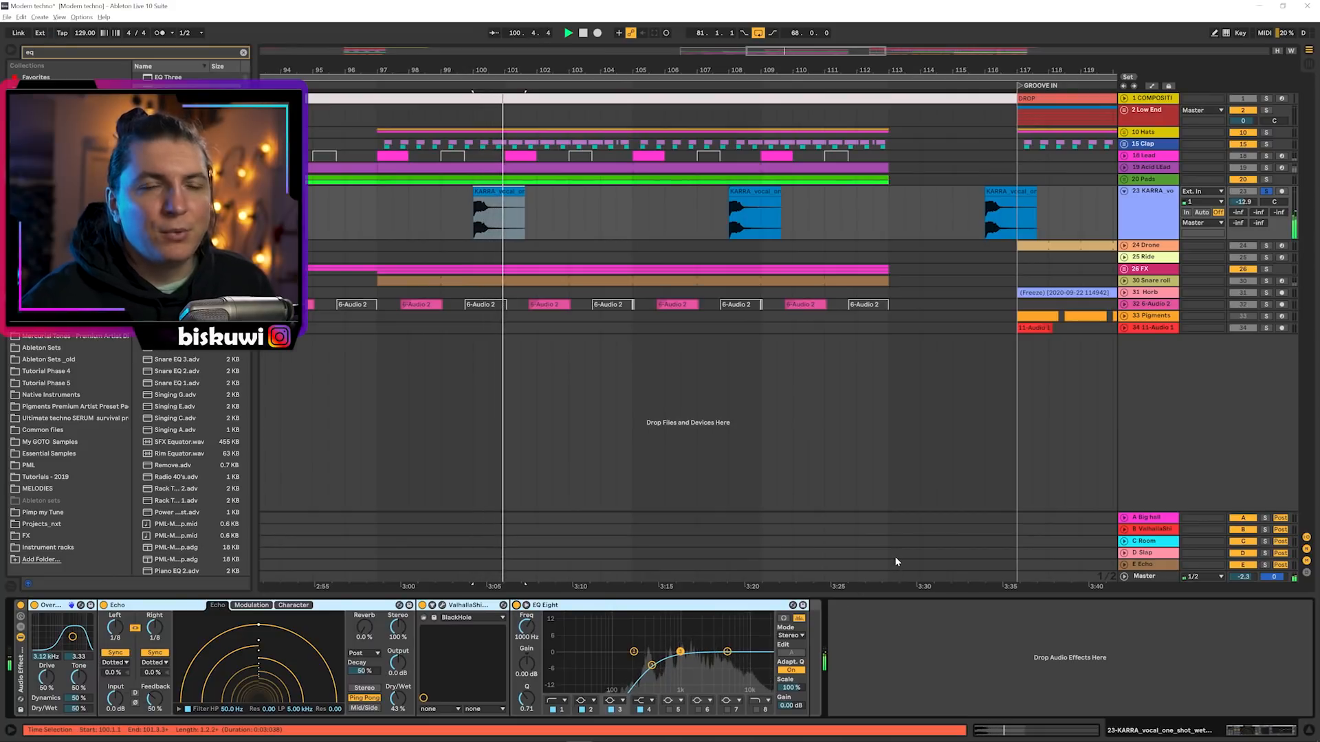
{"action": "key", "text": "space"}
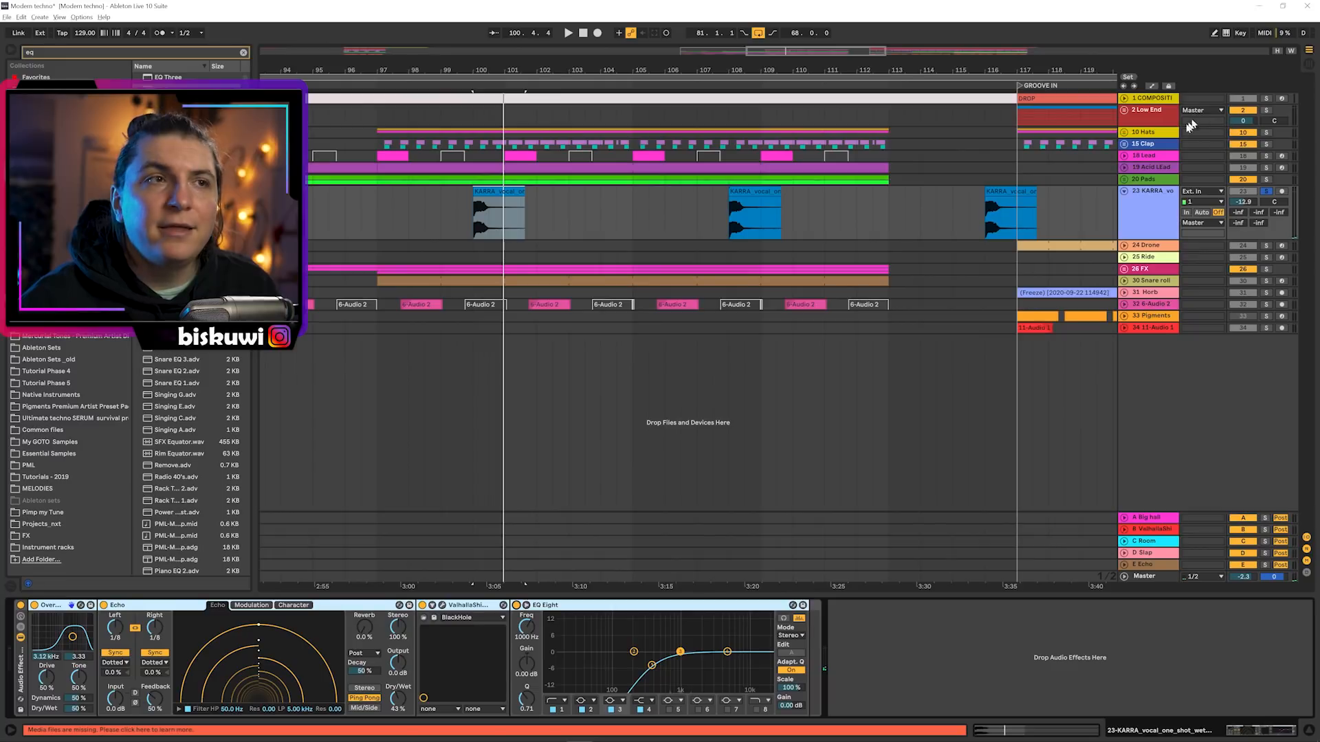
Place the 6-Audio 2 track directly below the unfolded Lead and audition its clip soloed from 105.4.1
{"action": "left_click", "coordinate": [1125, 156]}
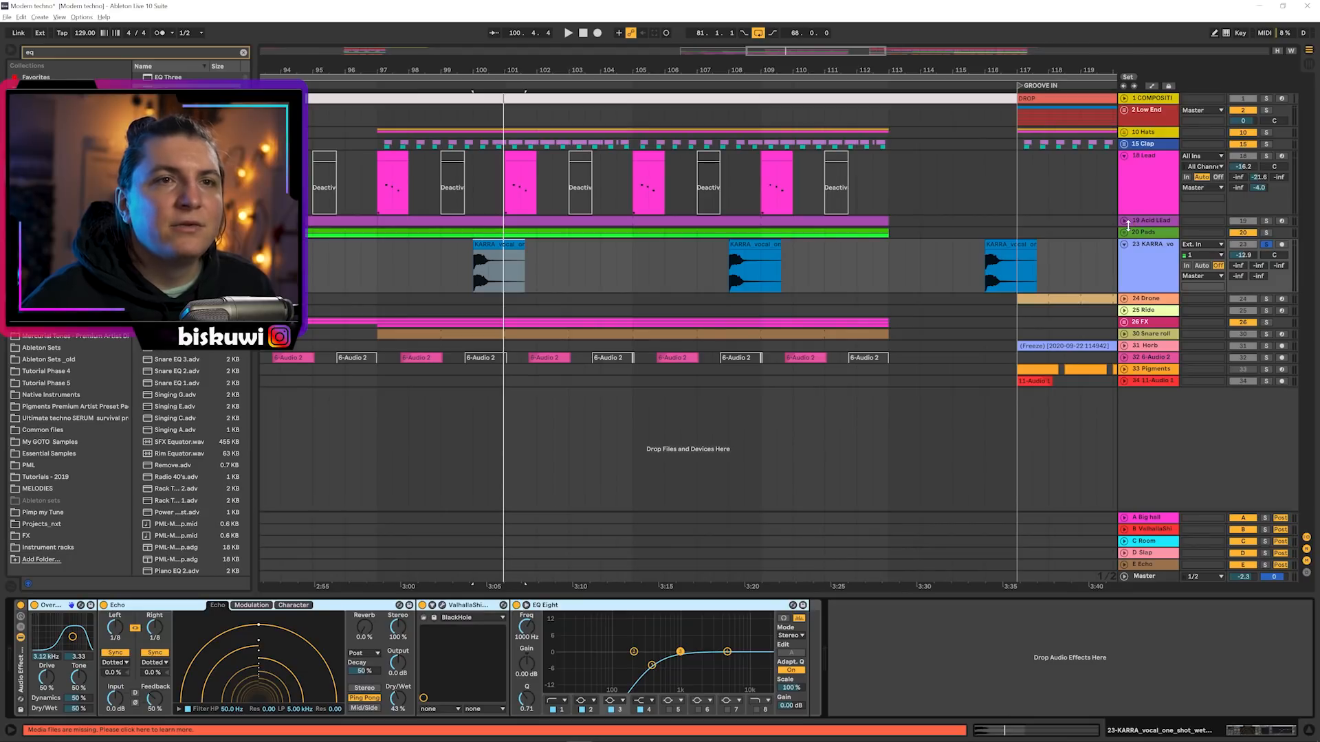
{"action": "left_click", "coordinate": [1125, 156]}
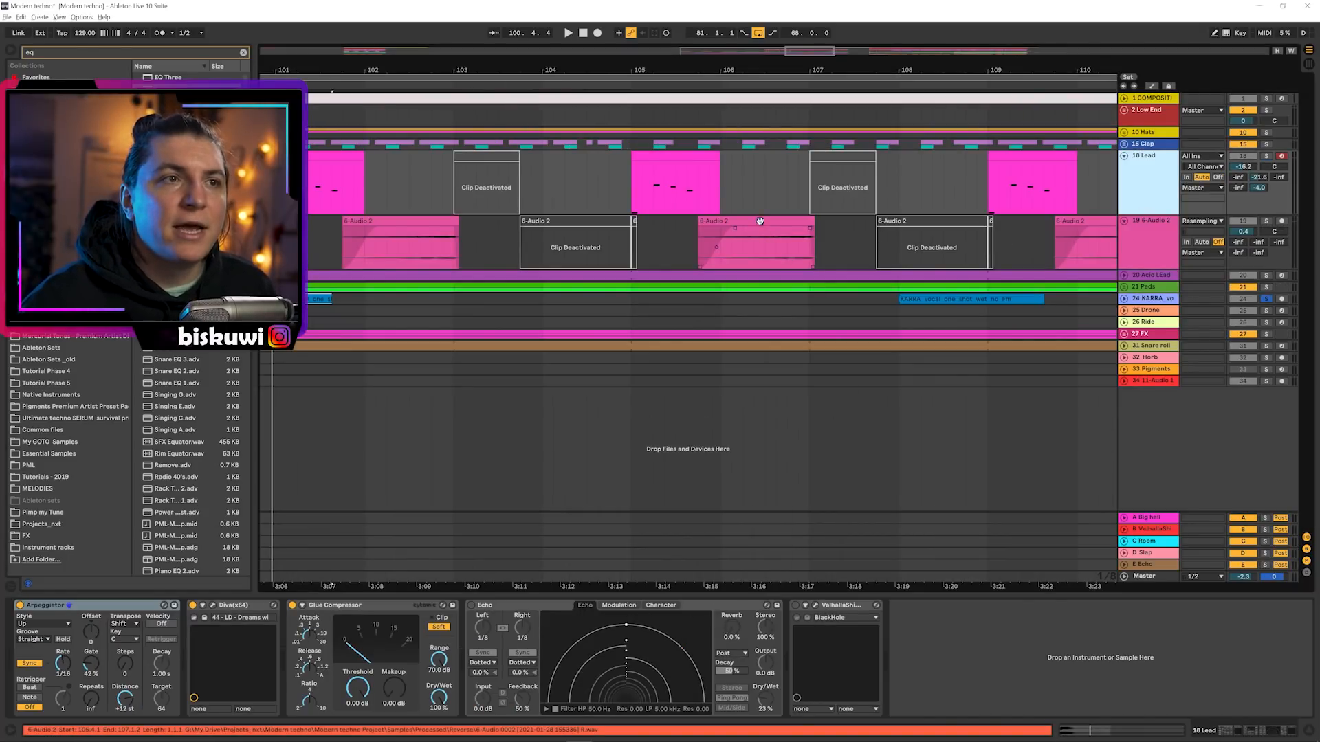
{"action": "left_click", "coordinate": [765, 241]}
{"action": "left_click", "coordinate": [1266, 221]}
{"action": "left_click", "coordinate": [703, 238]}
{"action": "key", "text": "space"}
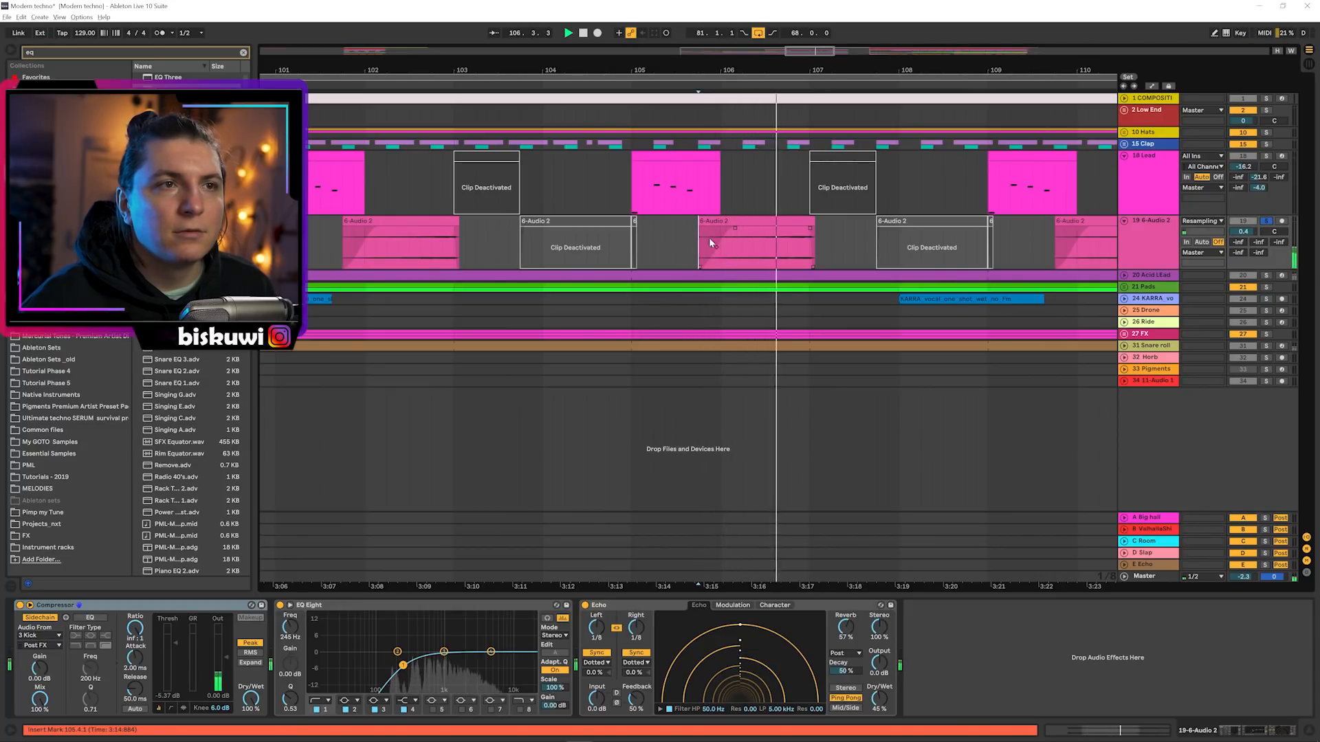
{"action": "key", "text": "space"}
{"action": "left_click", "coordinate": [1138, 246]}
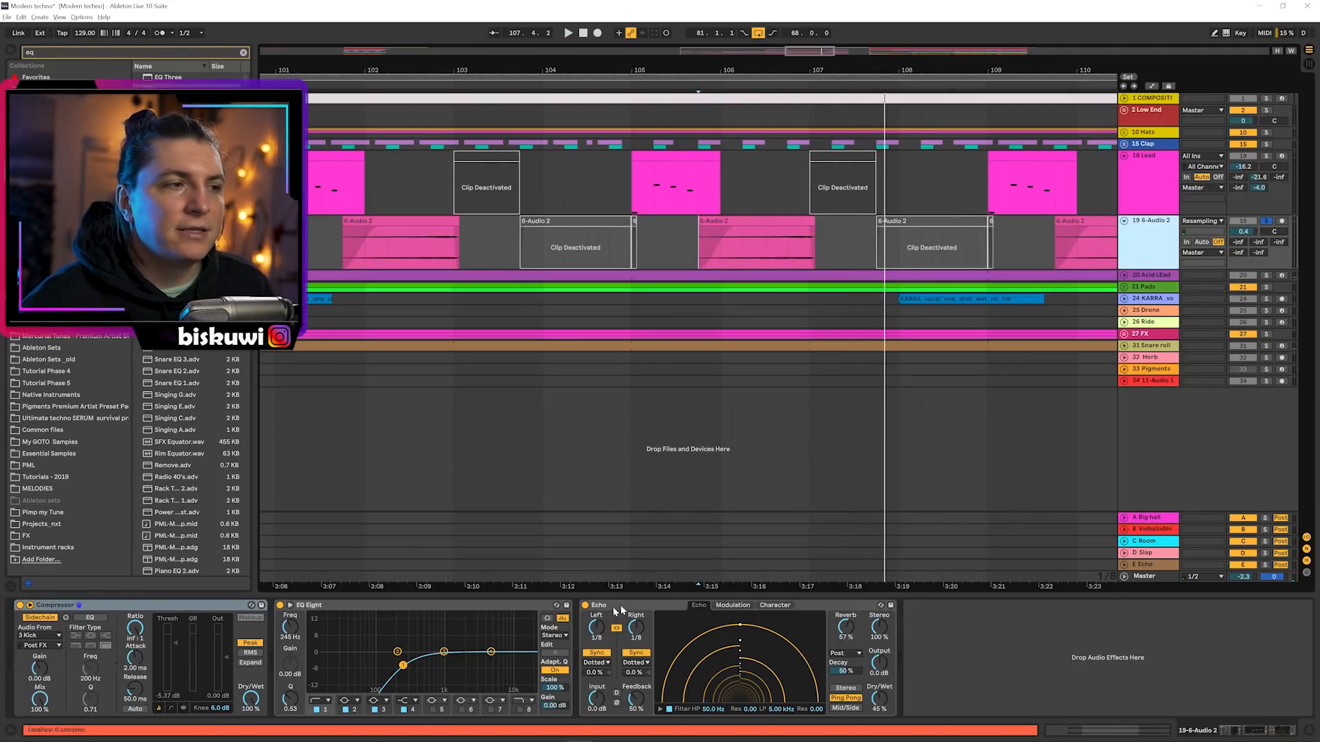
Audition the Lead and 6-Audio 2 tracks soloed together from bar 105, and unsolo and fold both
{"action": "left_click", "coordinate": [625, 183]}
{"action": "left_click", "coordinate": [1266, 221]}
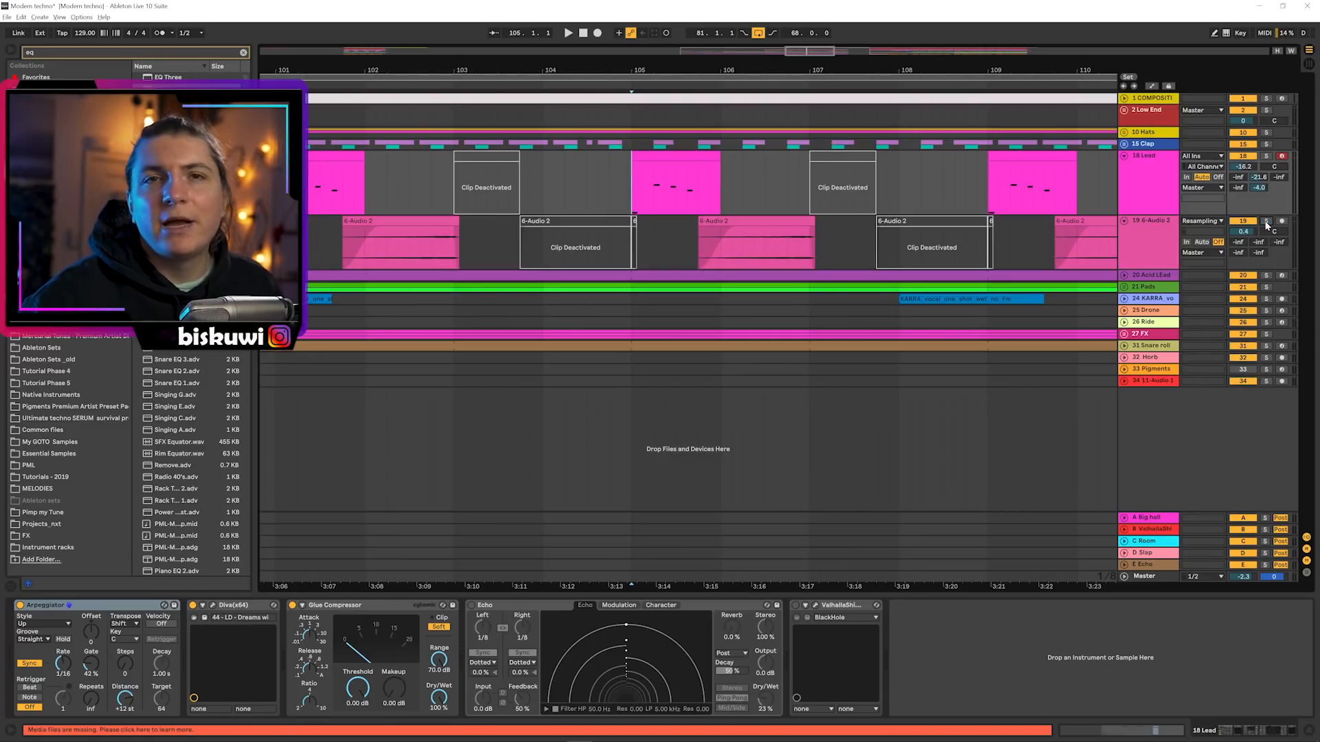
{"action": "key", "text": "space"}
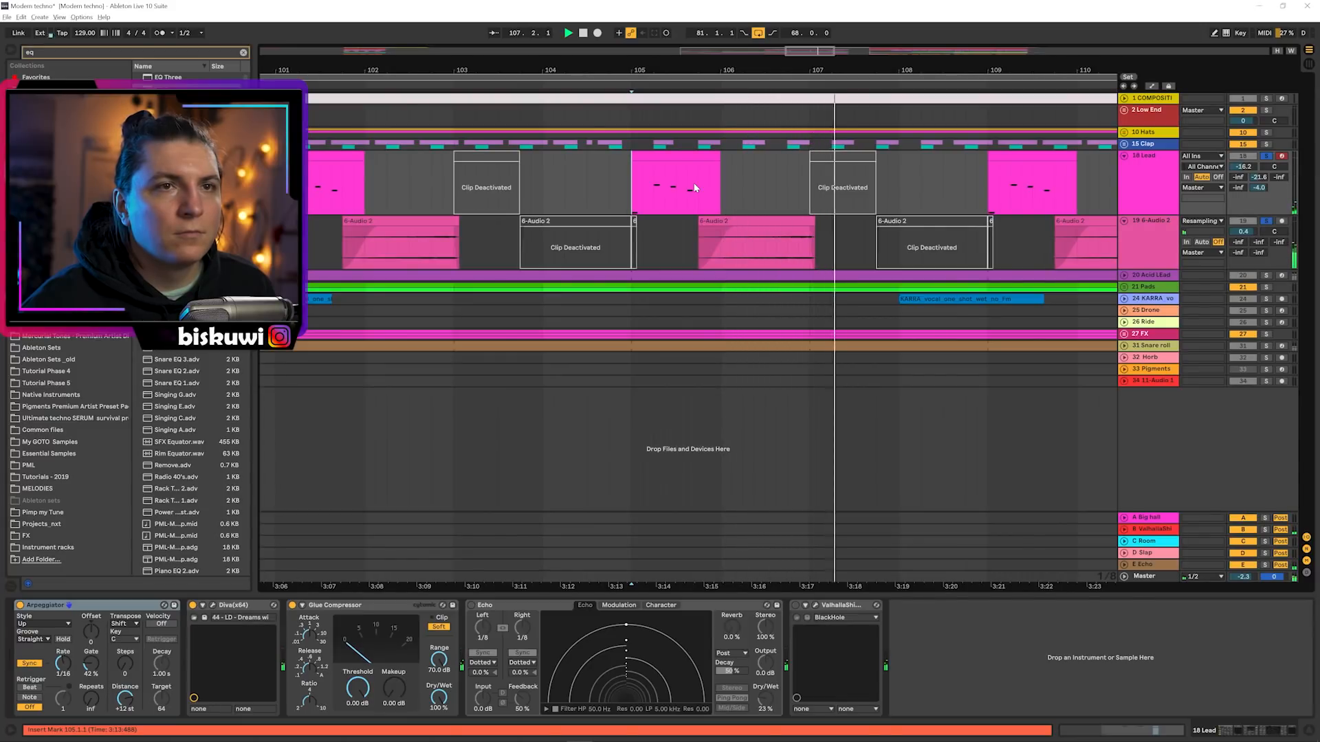
{"action": "left_click_drag", "start_coordinate": [903, 74], "coordinate": [837, 71]}
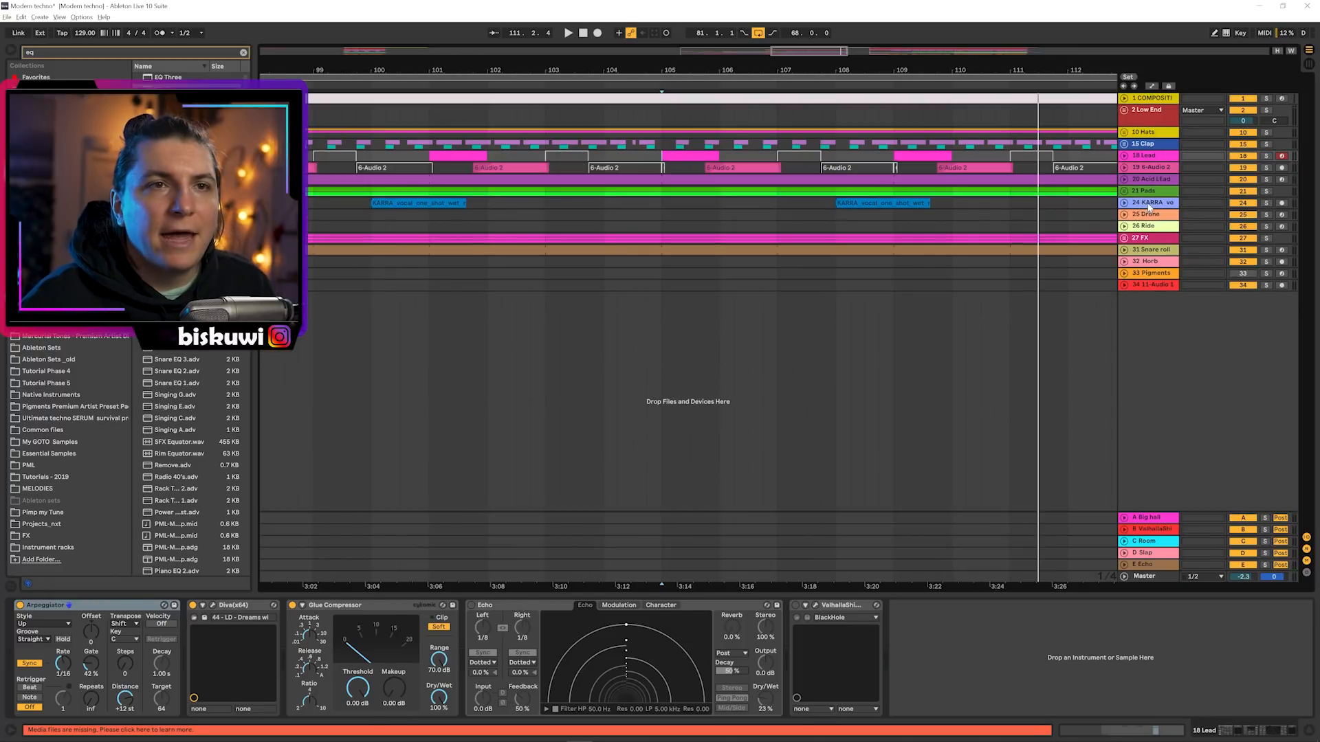
Unfold the Drone track, audition it soloed from bar 117, and open its Pigments synth
{"action": "left_click", "coordinate": [1149, 203]}
{"action": "left_click", "coordinate": [1142, 216]}
{"action": "left_click", "coordinate": [1124, 215]}
{"action": "left_click_drag", "start_coordinate": [867, 73], "coordinate": [677, 44]}
{"action": "left_click", "coordinate": [831, 241]}
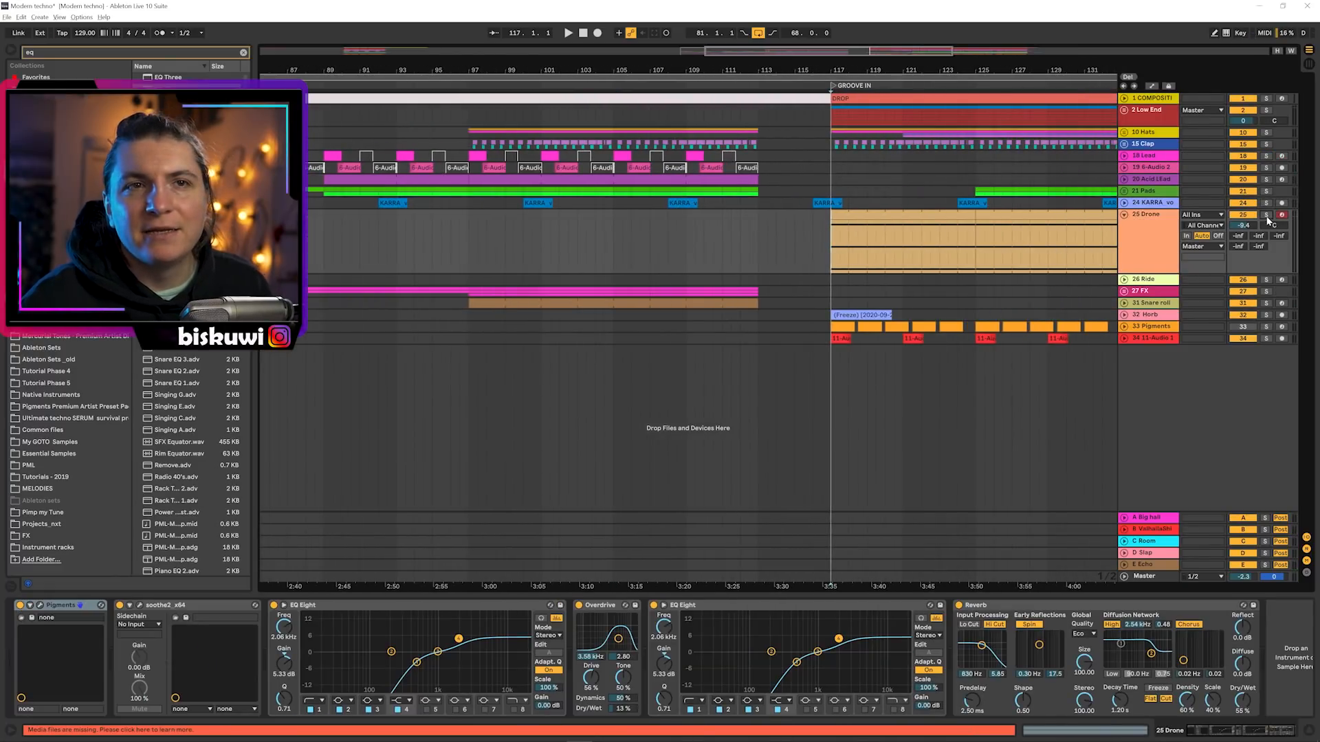
{"action": "left_click", "coordinate": [1266, 216]}
{"action": "key", "text": "space"}
{"action": "left_click", "coordinate": [1153, 237]}
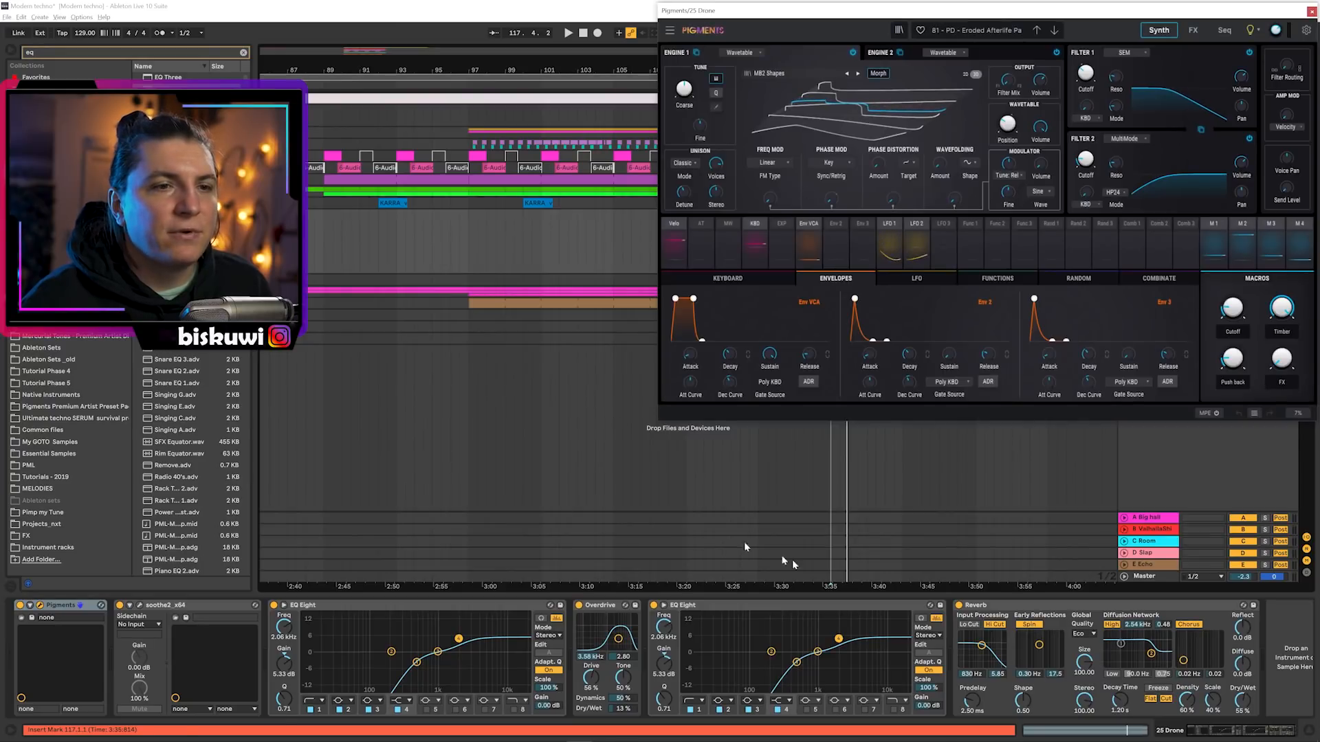
Group the Drone's effects from soothe2 through Reverb into one audio effect rack
{"action": "left_click", "coordinate": [1000, 613]}
{"action": "left_click", "coordinate": [180, 605]}
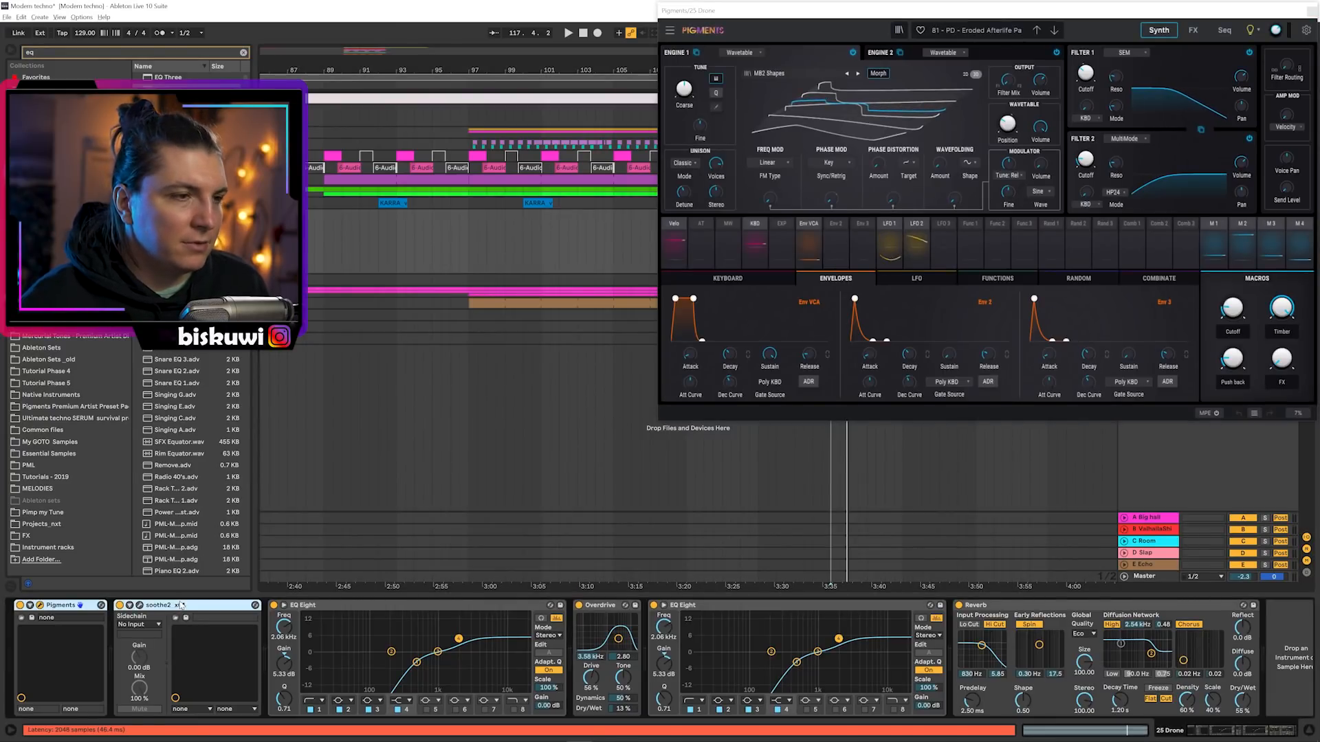
{"action": "left_click", "coordinate": [988, 614]}
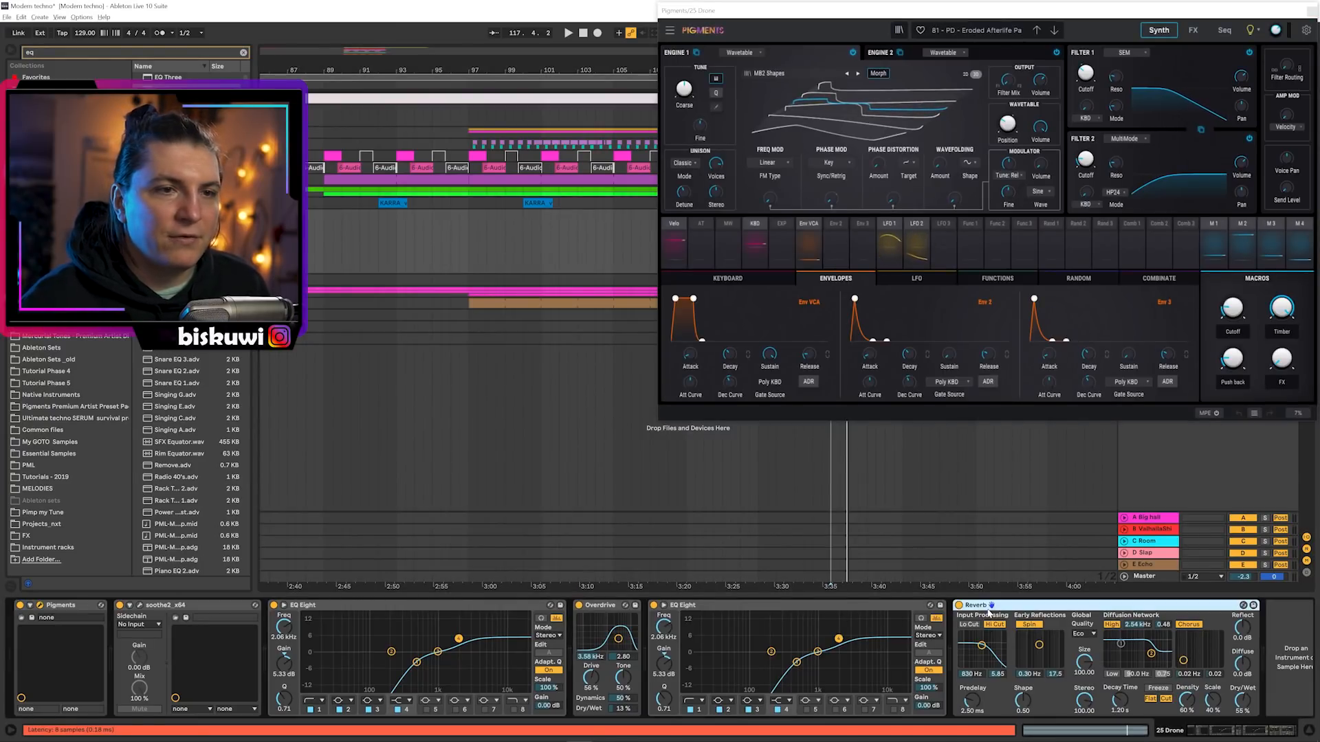
{"action": "left_click", "coordinate": [200, 607], "text": "shift"}
{"action": "key", "text": "ctrl+g"}
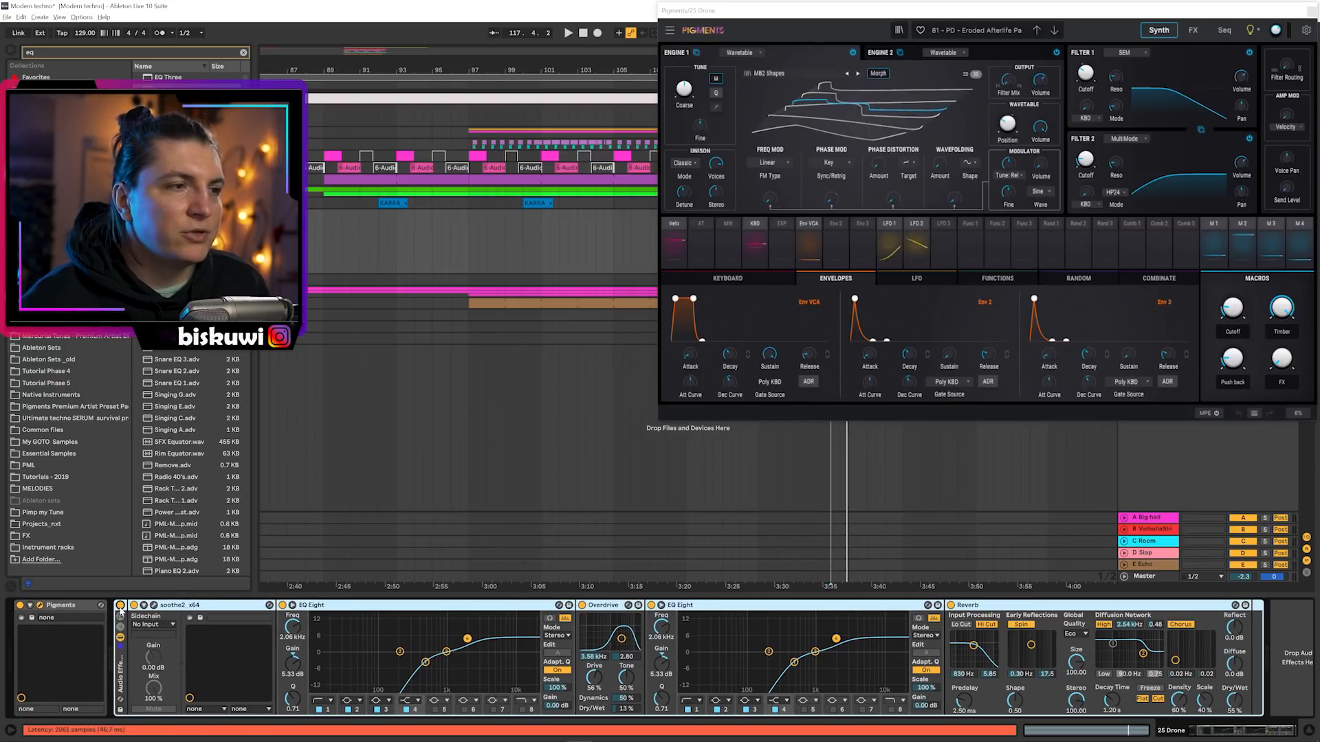
Audition the Drone with its effect rack bypassed and switch the rack back on
{"action": "left_click", "coordinate": [121, 606]}
{"action": "key", "text": "space"}
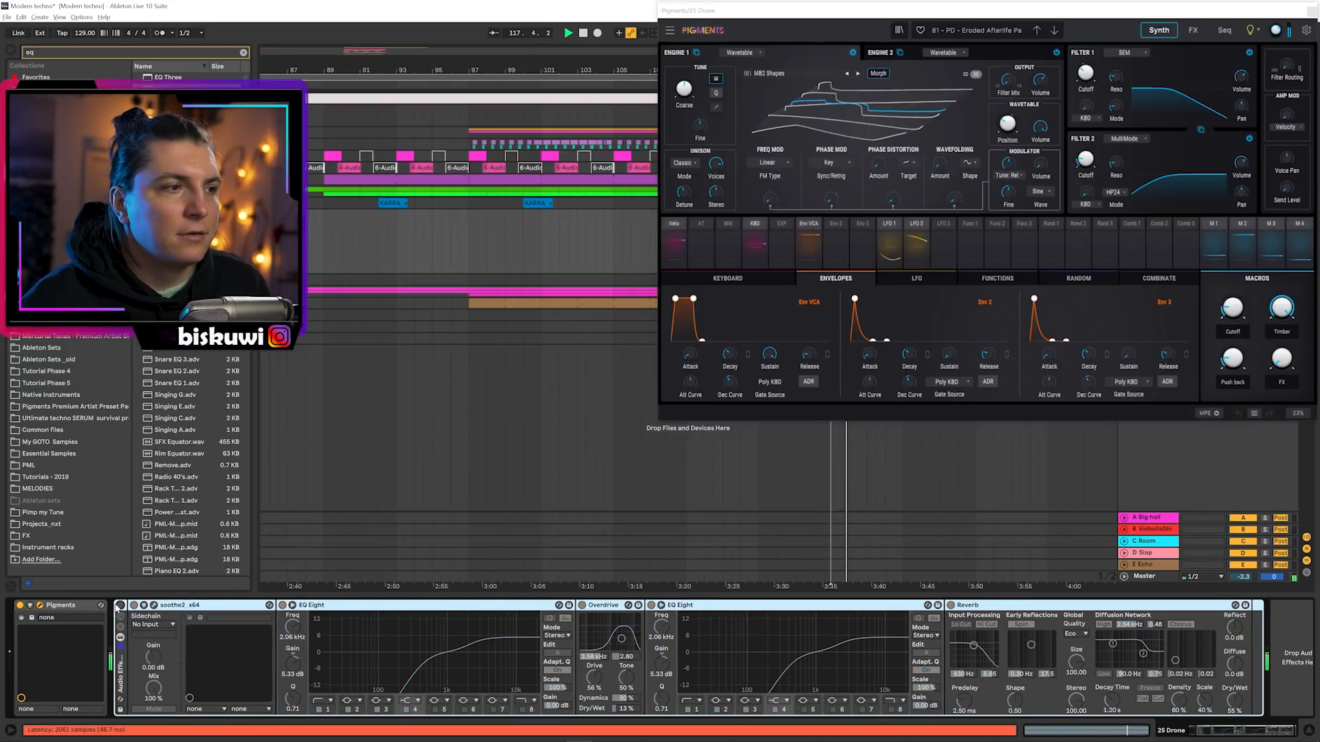
{"action": "left_click", "coordinate": [120, 606]}
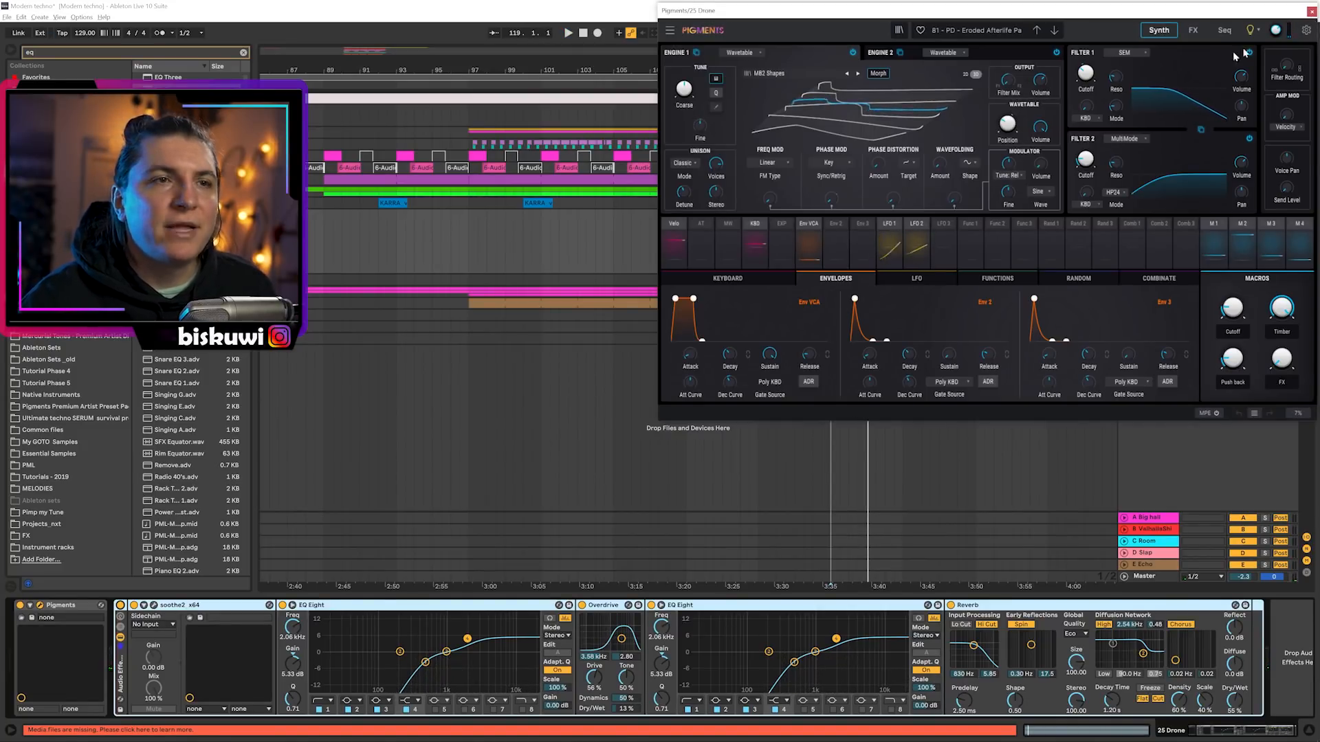
Close the Pigments window and inspect the MIDI notes of the Drone clip at bar 117
{"action": "left_click", "coordinate": [1308, 11]}
{"action": "double_click", "coordinate": [845, 211]}
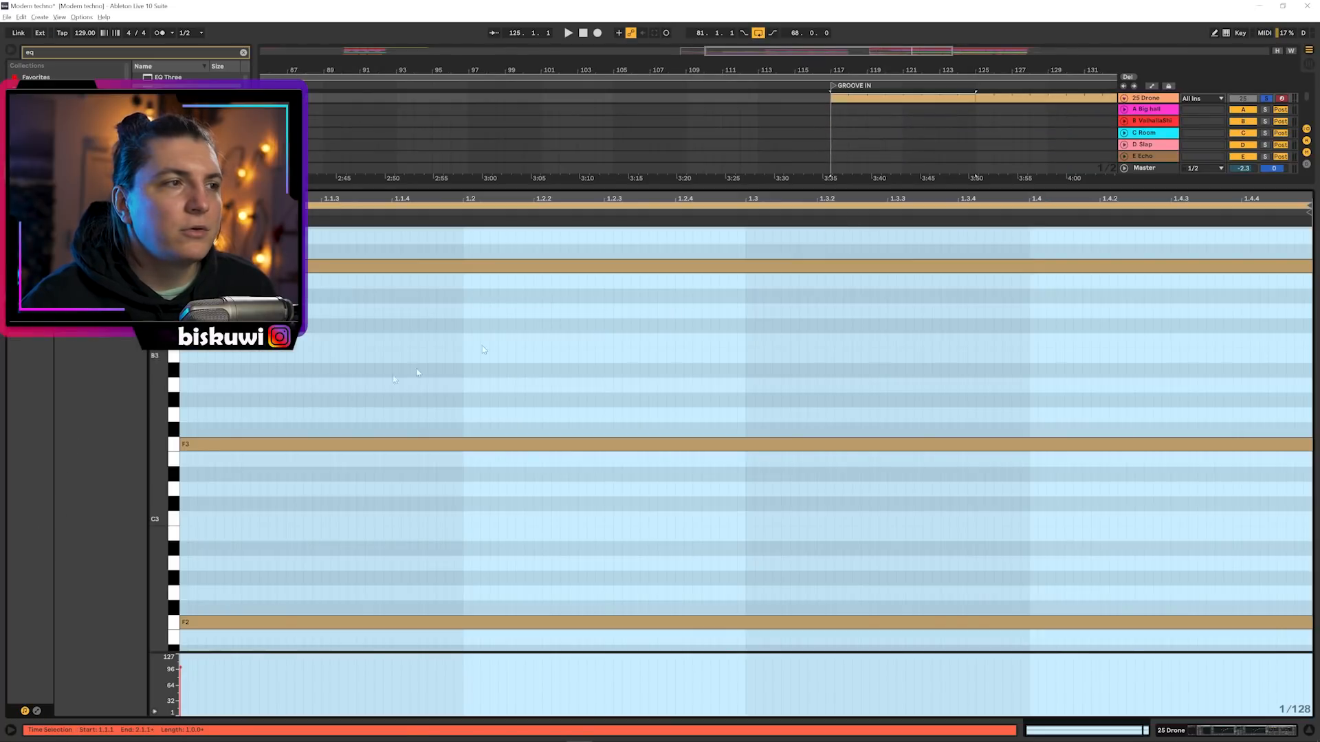
{"action": "scroll", "coordinate": [253, 444], "scroll_direction": "down", "scroll_amount": 2}
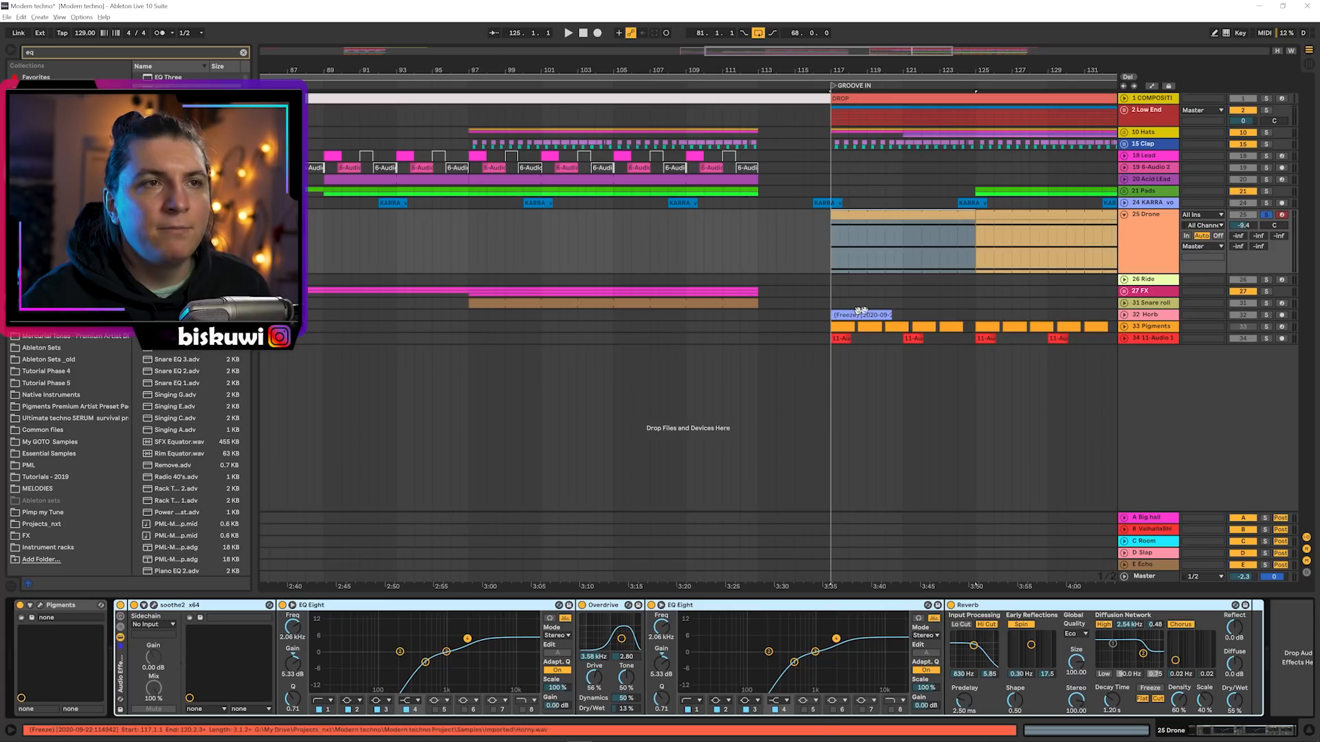
Fold the Drone, unfold the Ride track, audition it soloed from bar 133 and review its device chain
{"action": "left_click", "coordinate": [1124, 215]}
{"action": "left_click", "coordinate": [1124, 227]}
{"action": "scroll", "coordinate": [831, 250], "scroll_direction": "right", "scroll_amount": 6}
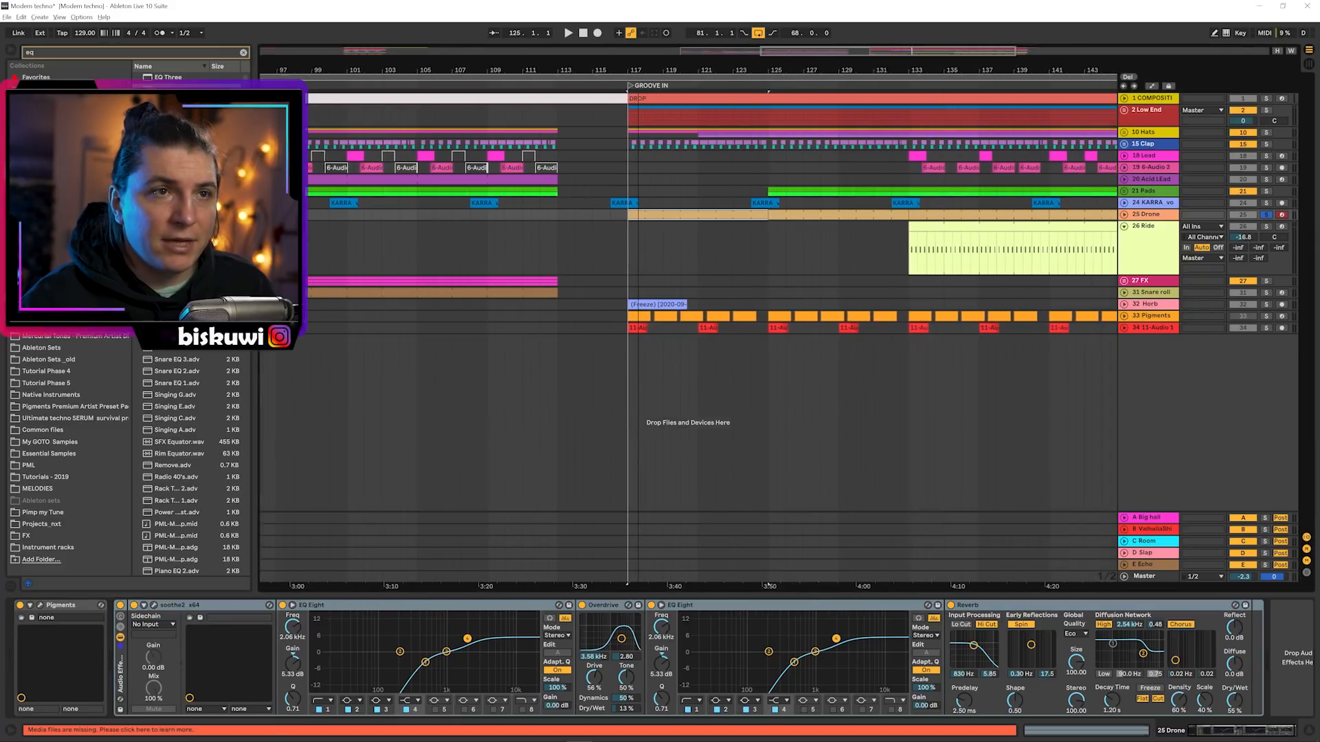
{"action": "left_click", "coordinate": [868, 251]}
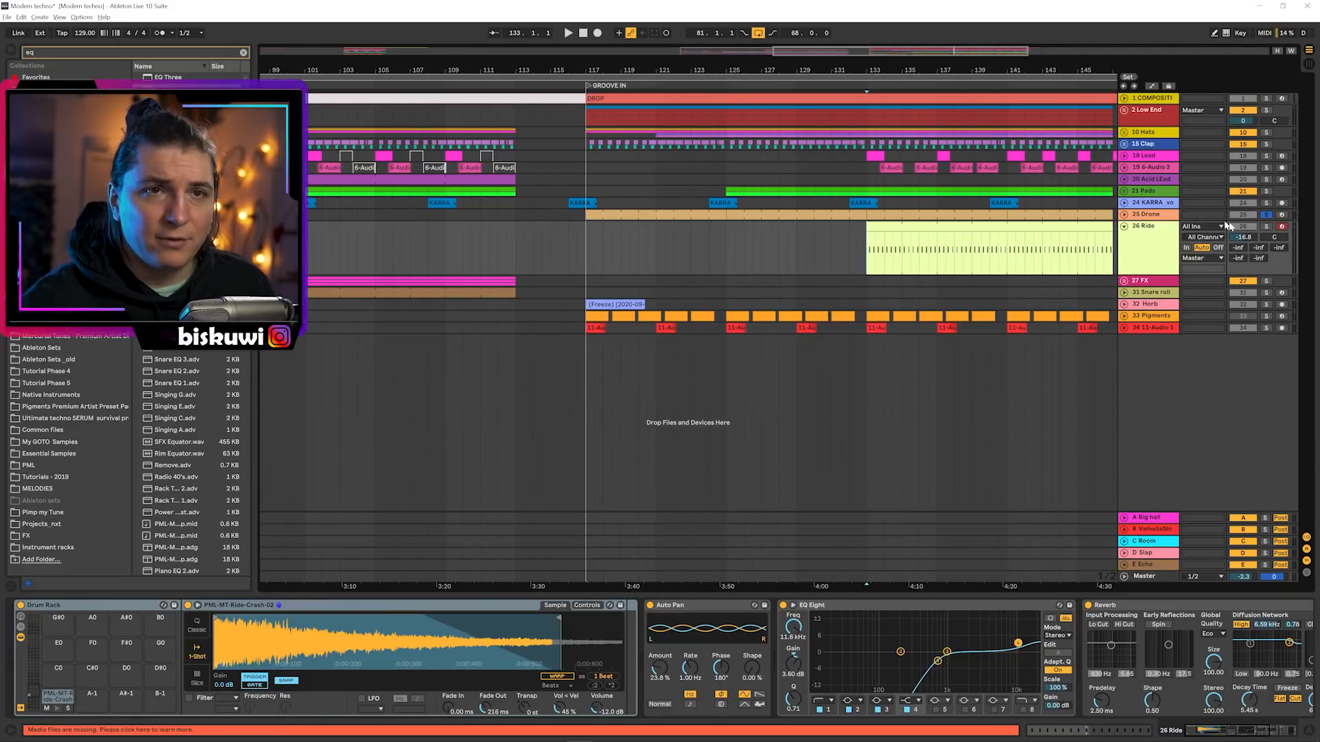
{"action": "key", "text": "space"}
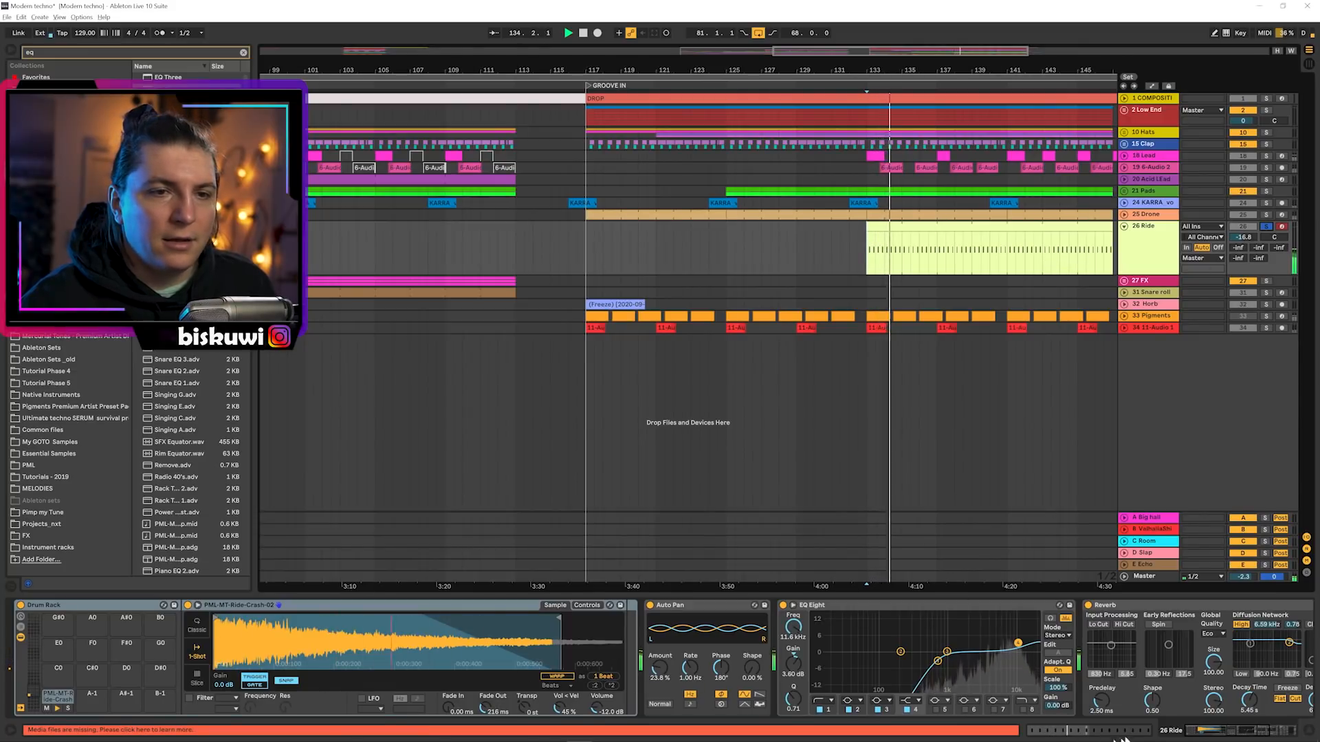
{"action": "left_click_drag", "start_coordinate": [1218, 733], "coordinate": [1246, 735]}
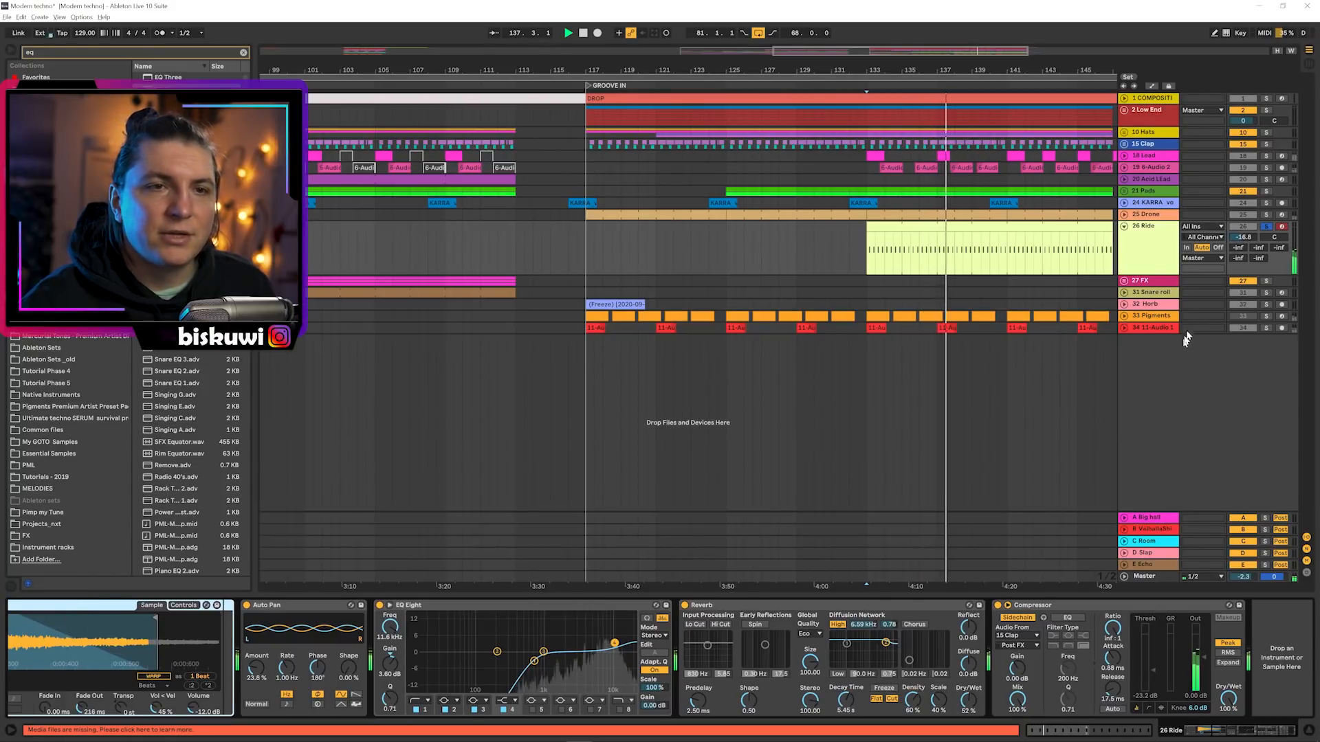
Unfold the FX group's Operator tracks and audition the first one soloed from the break at bar 81
{"action": "scroll", "coordinate": [1075, 368], "scroll_direction": "down", "scroll_amount": 5}
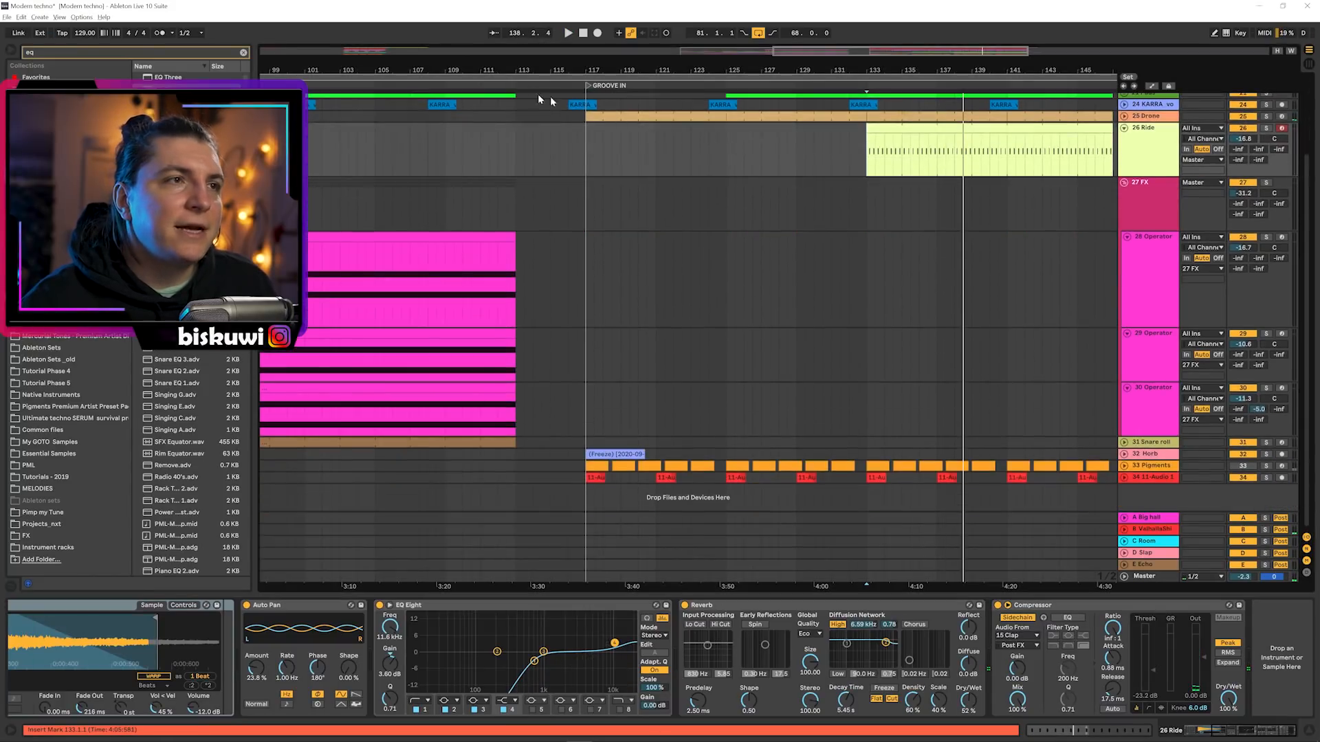
{"action": "left_click_drag", "start_coordinate": [477, 70], "coordinate": [930, 66]}
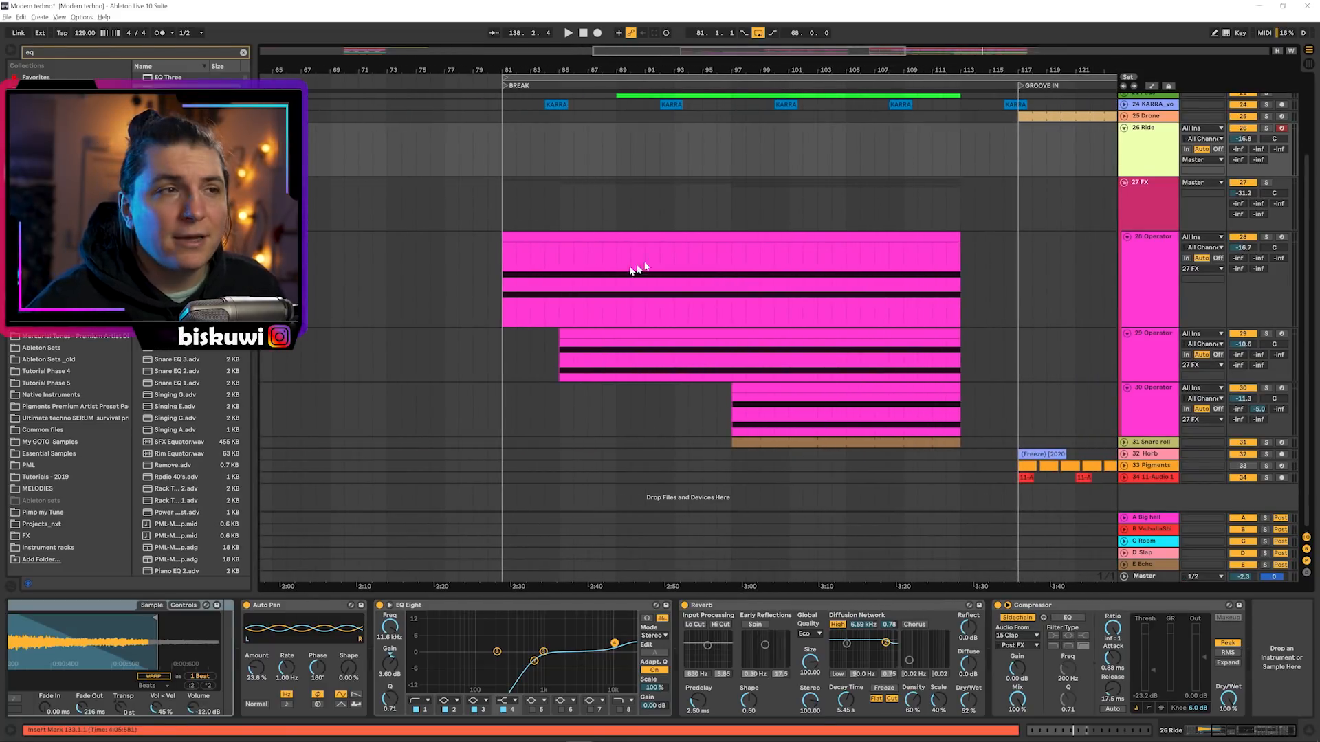
{"action": "left_click", "coordinate": [506, 268]}
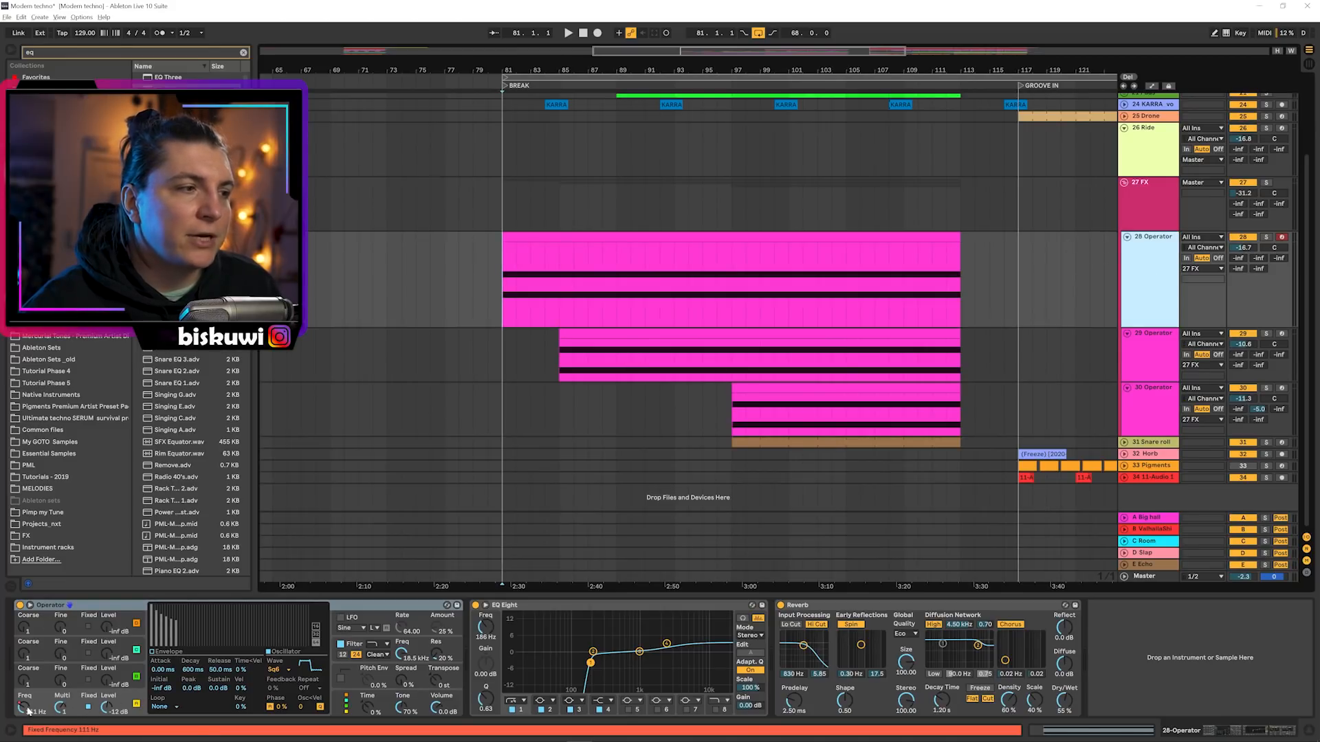
{"action": "left_click", "coordinate": [1266, 236]}
{"action": "key", "text": "space"}
Inspect the MIDI notes of the first Operator clip during playback and return to its device chain
{"action": "double_click", "coordinate": [748, 238]}
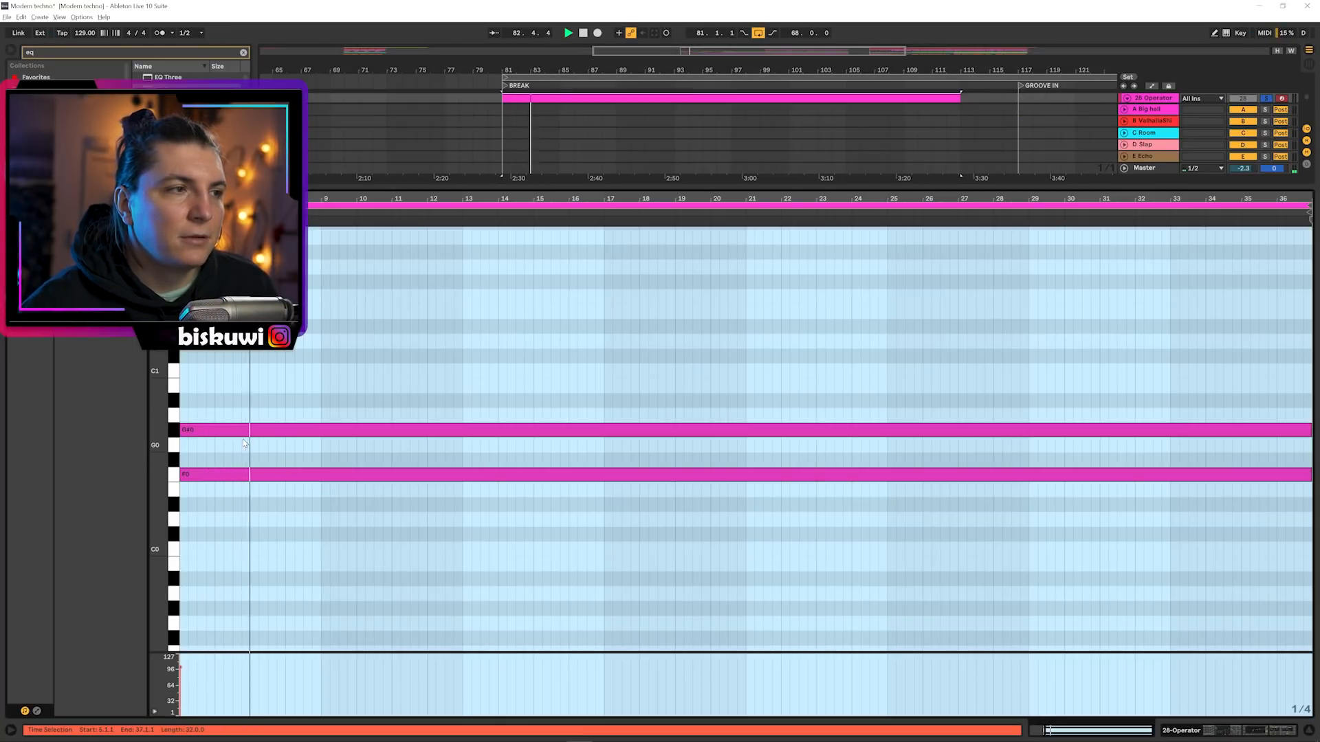
{"action": "key", "text": "shift+Tab"}
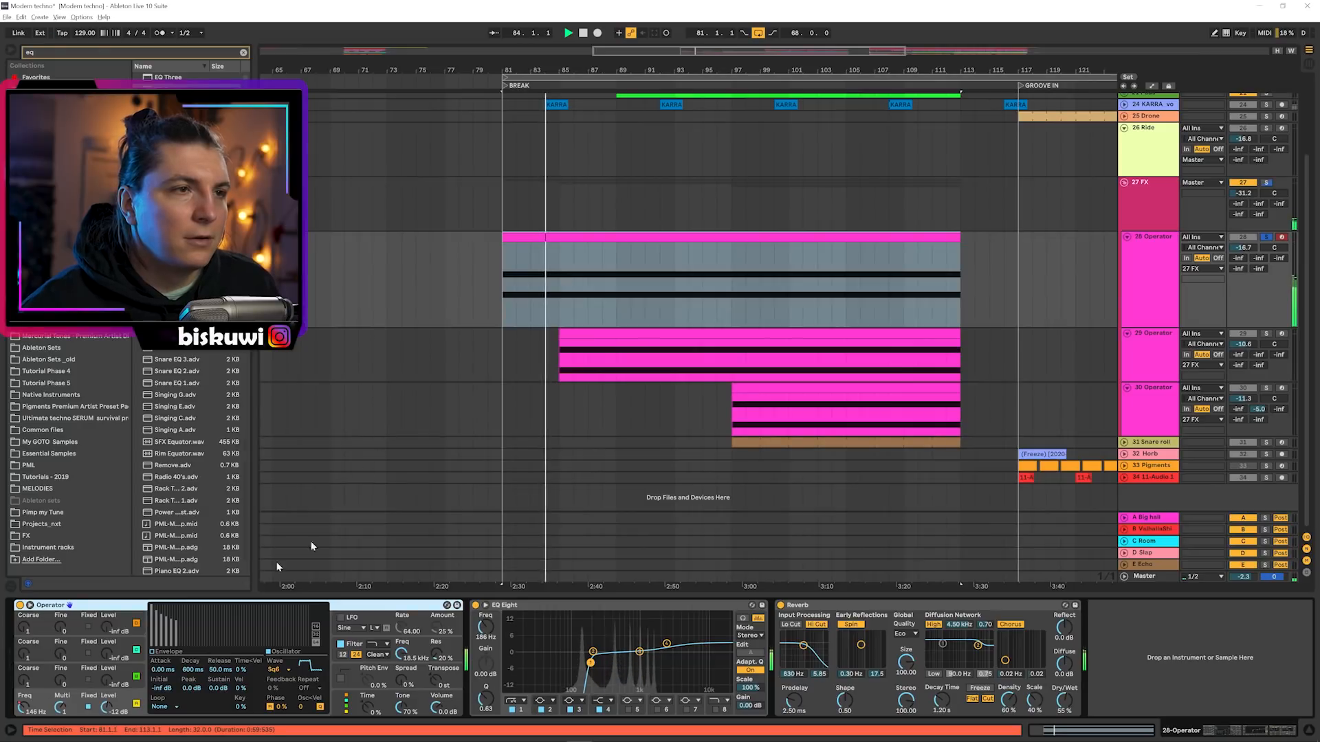
{"action": "key", "text": "space"}
Show the automation lanes and audition the first Operator's A Fix Freq rise from bar 81
{"action": "key", "text": "a"}
{"action": "left_click", "coordinate": [1150, 258]}
{"action": "left_click", "coordinate": [1154, 247]}
{"action": "left_click", "coordinate": [1145, 267]}
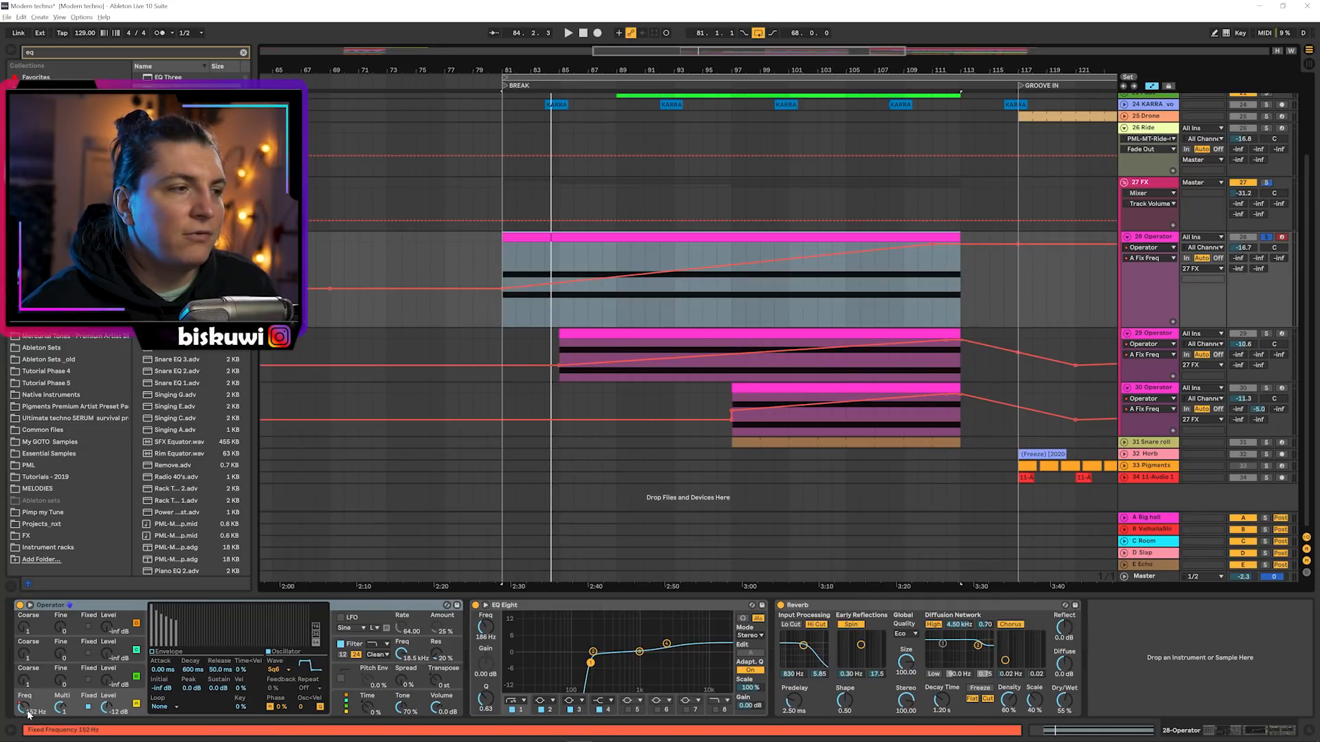
{"action": "key", "text": "space"}
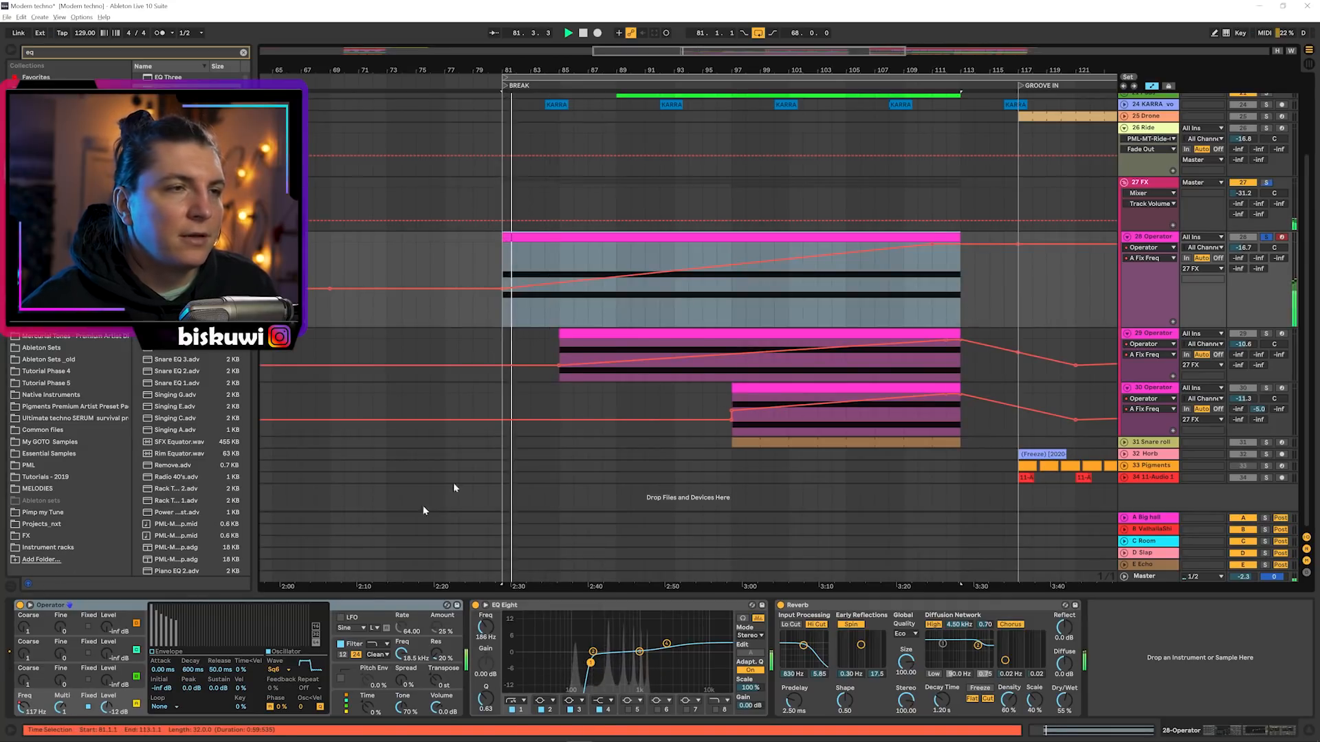
{"action": "key", "text": "space"}
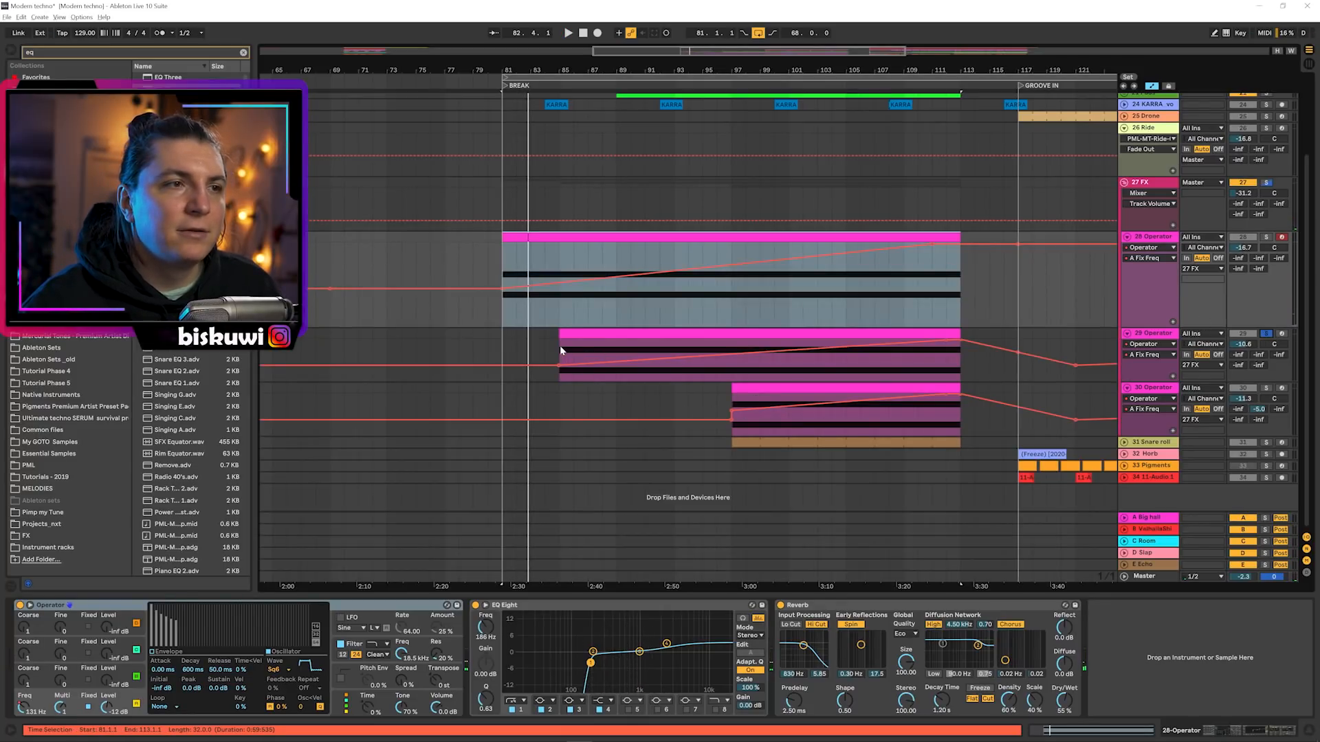
Audition the second Operator track soloed from bar 85 and the third Operator track soloed from bar 97
{"action": "left_click", "coordinate": [559, 345]}
{"action": "key", "text": "space"}
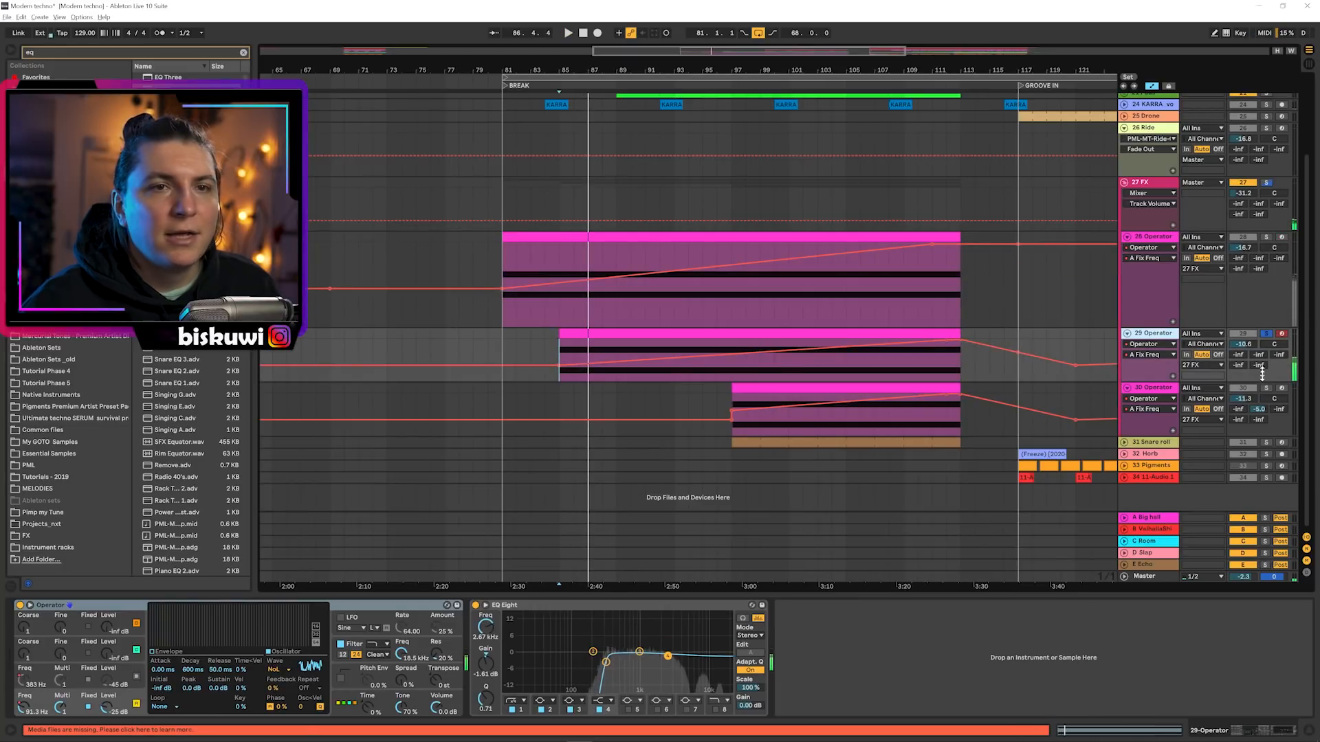
{"action": "left_click", "coordinate": [748, 401]}
{"action": "key", "text": "space"}
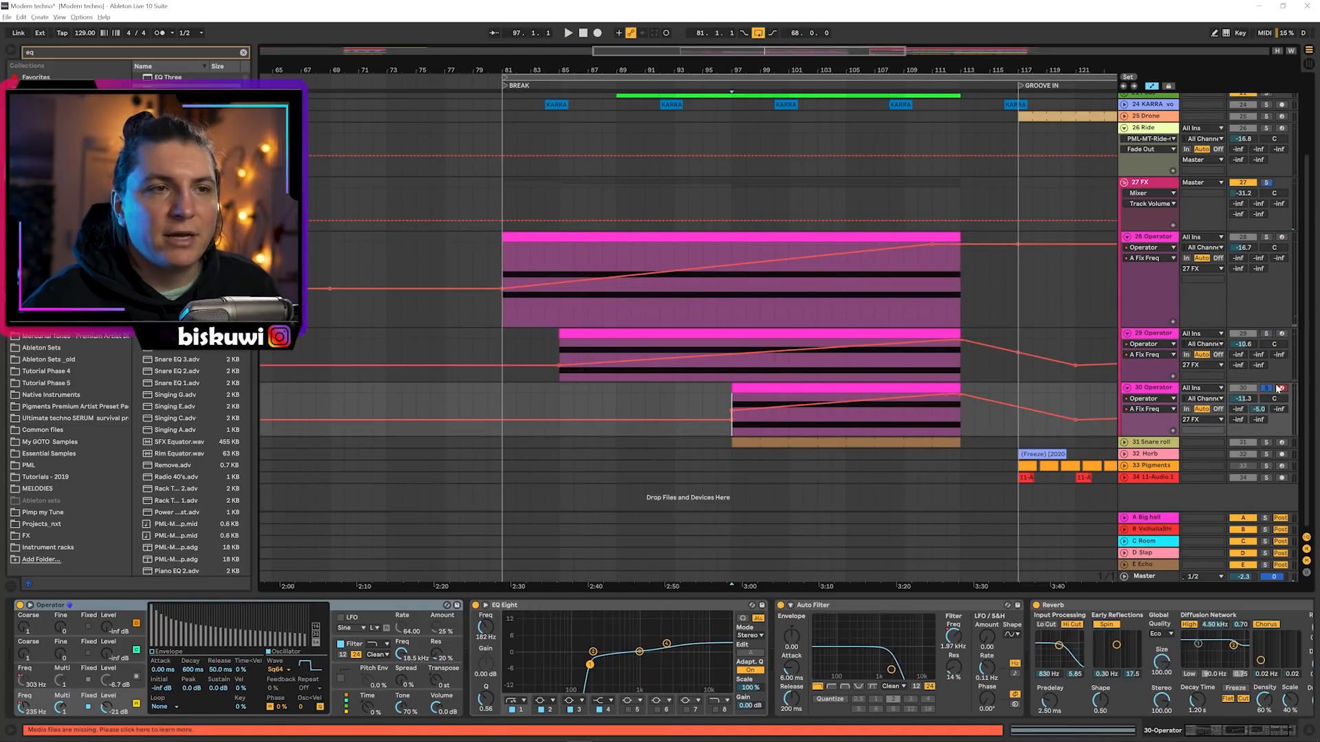
{"action": "key", "text": "space"}
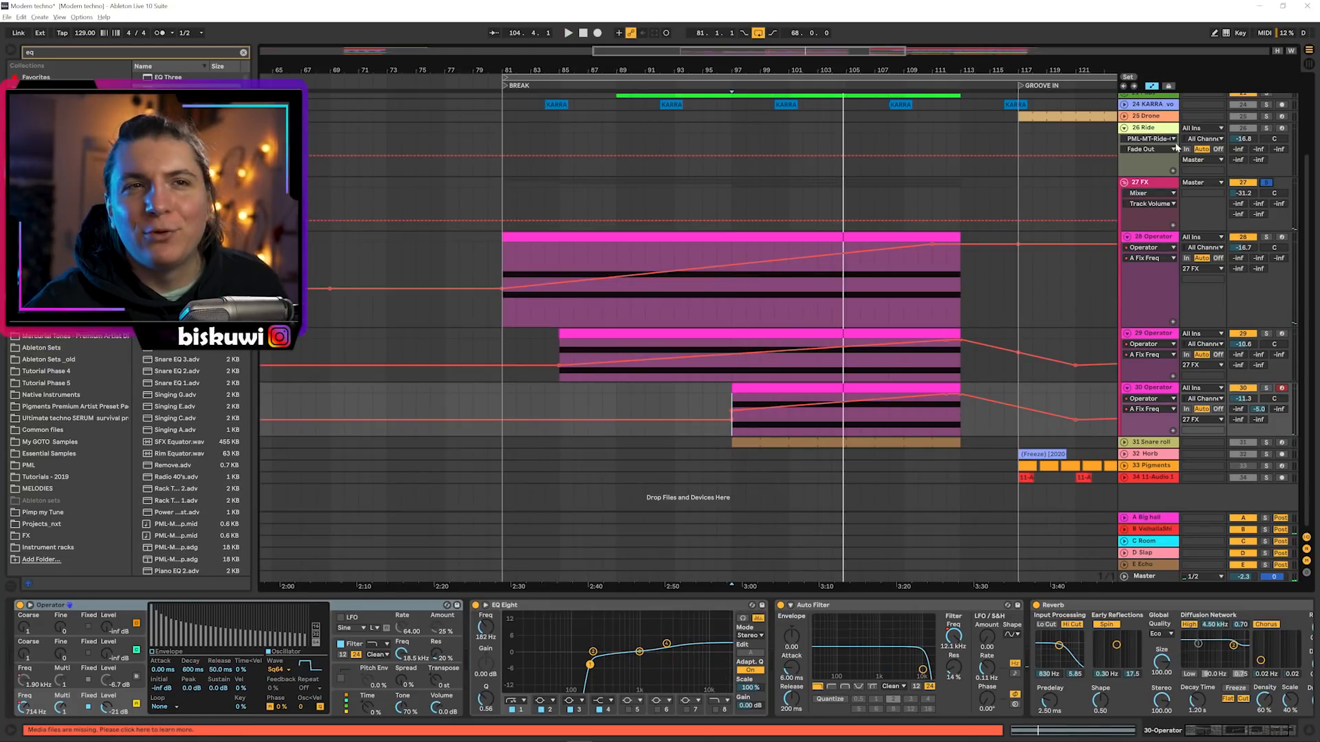
Fold the FX group, unfold the Pigments and 11-Audio 1 tracks, and select the Pigments track
{"action": "left_click", "coordinate": [1125, 183]}
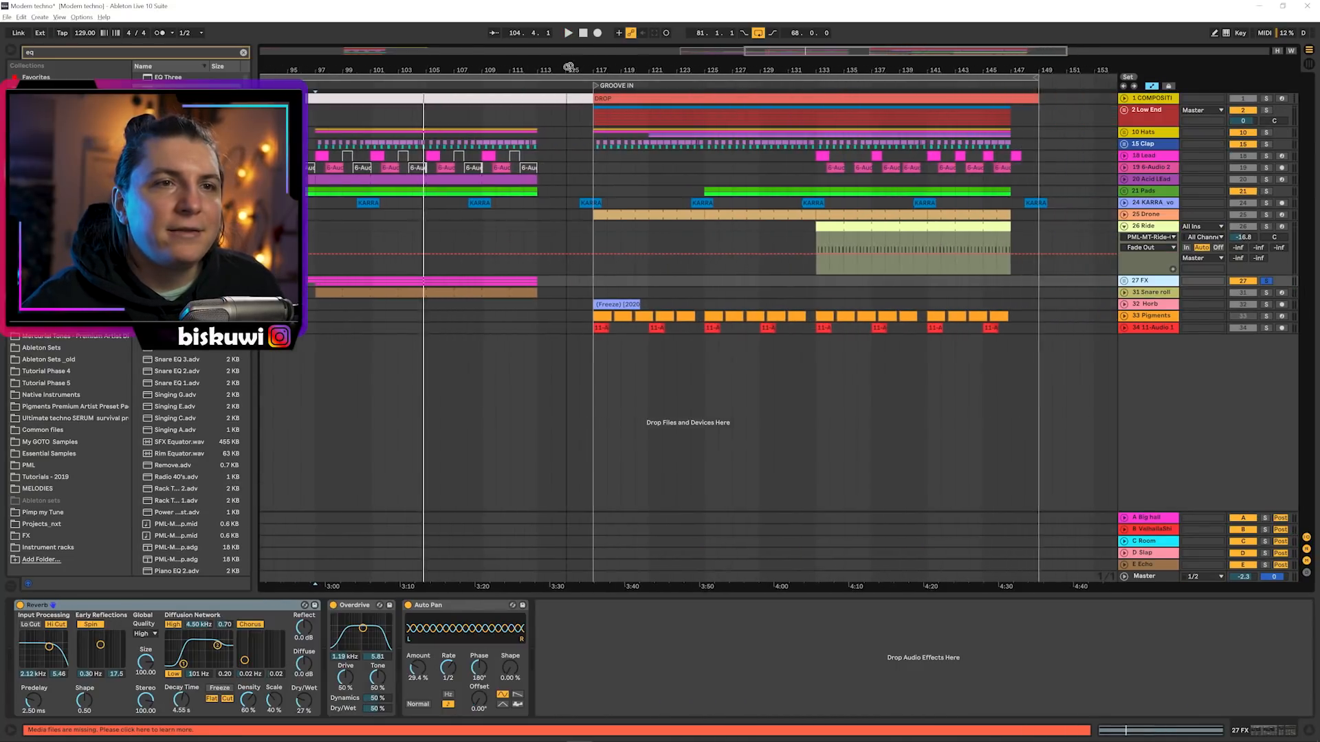
{"action": "left_click", "coordinate": [1123, 317]}
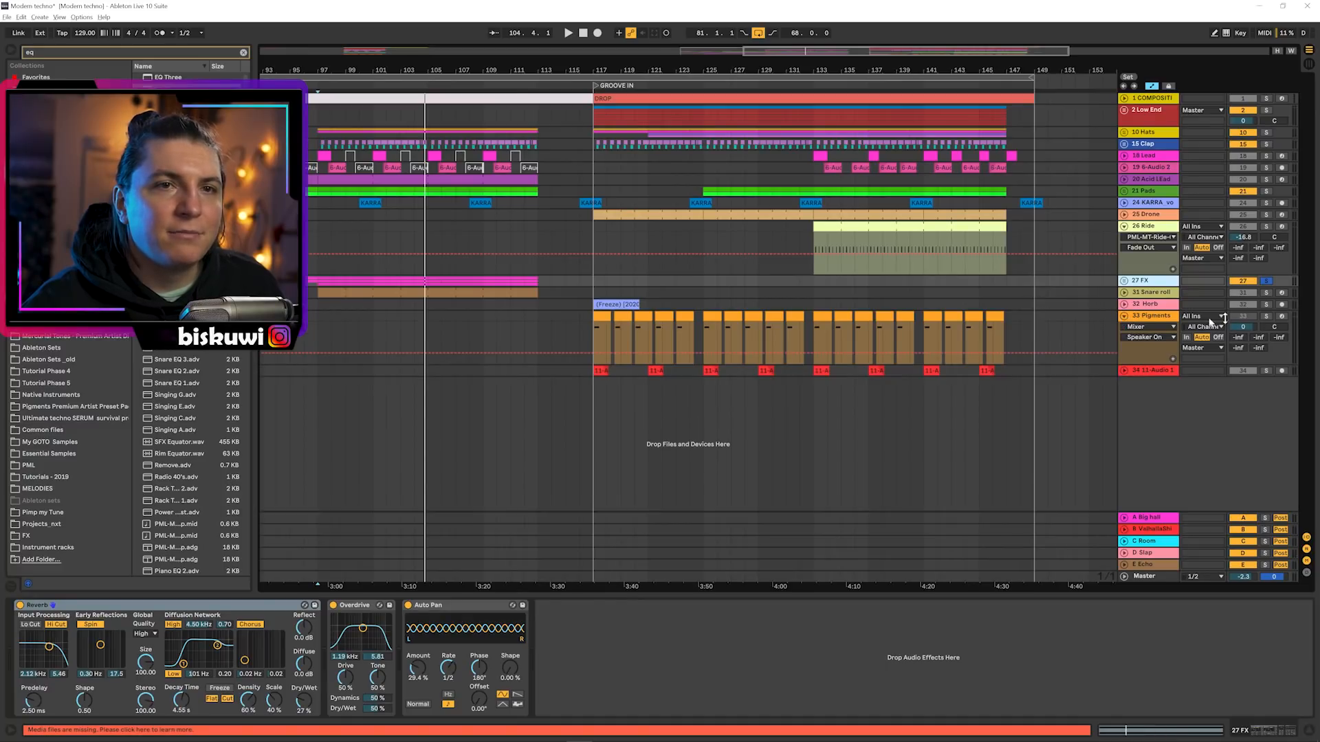
{"action": "left_click", "coordinate": [1123, 371]}
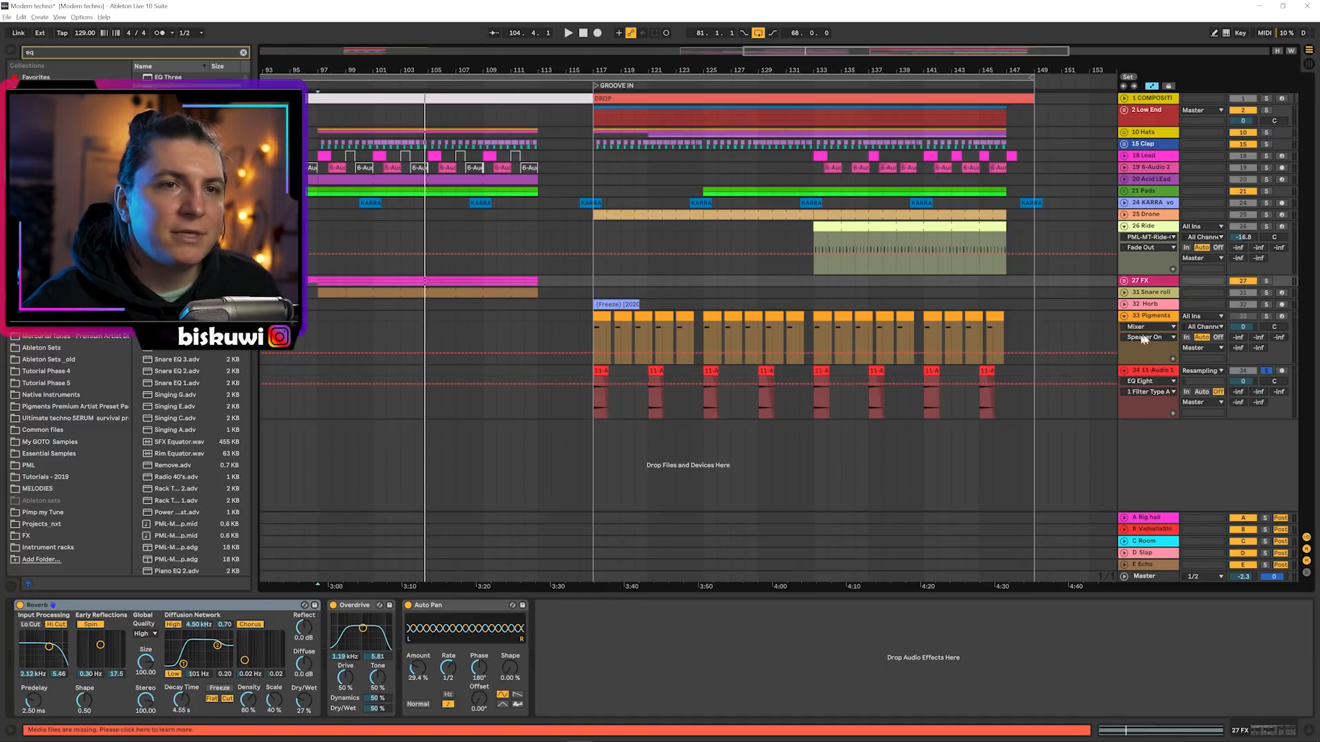
{"action": "left_click", "coordinate": [1153, 321]}
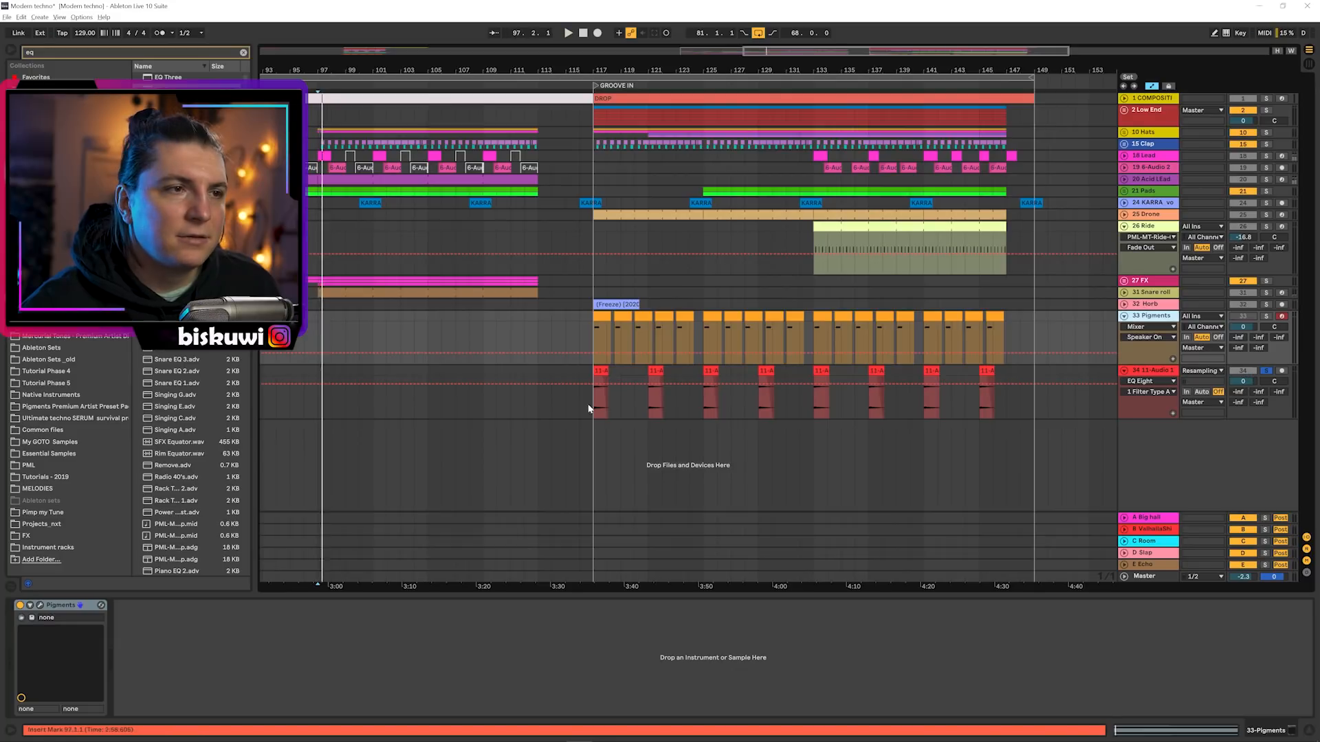
Audition the resampled 11-Audio 1 clips soloed from bars 117, 121 and 125
{"action": "left_click", "coordinate": [598, 406]}
{"action": "key", "text": "space"}
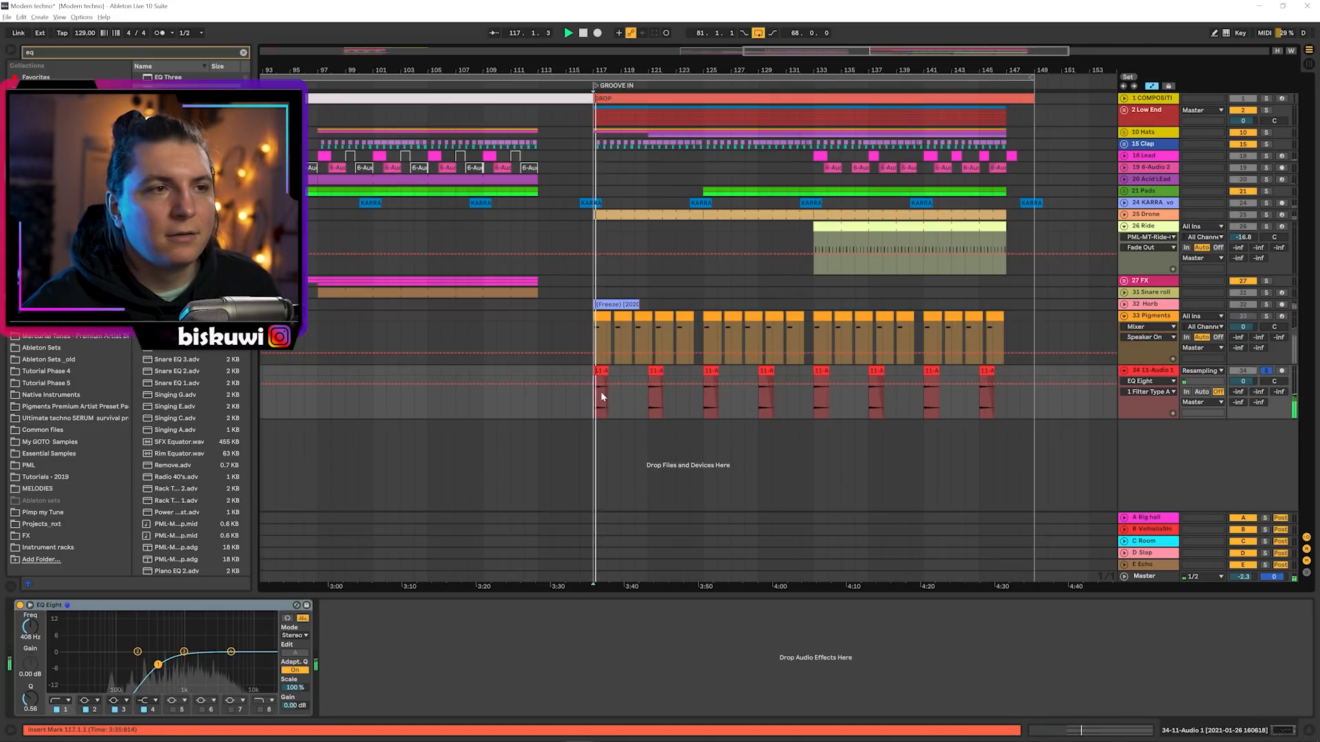
{"action": "left_click", "coordinate": [649, 395]}
{"action": "left_click", "coordinate": [702, 402]}
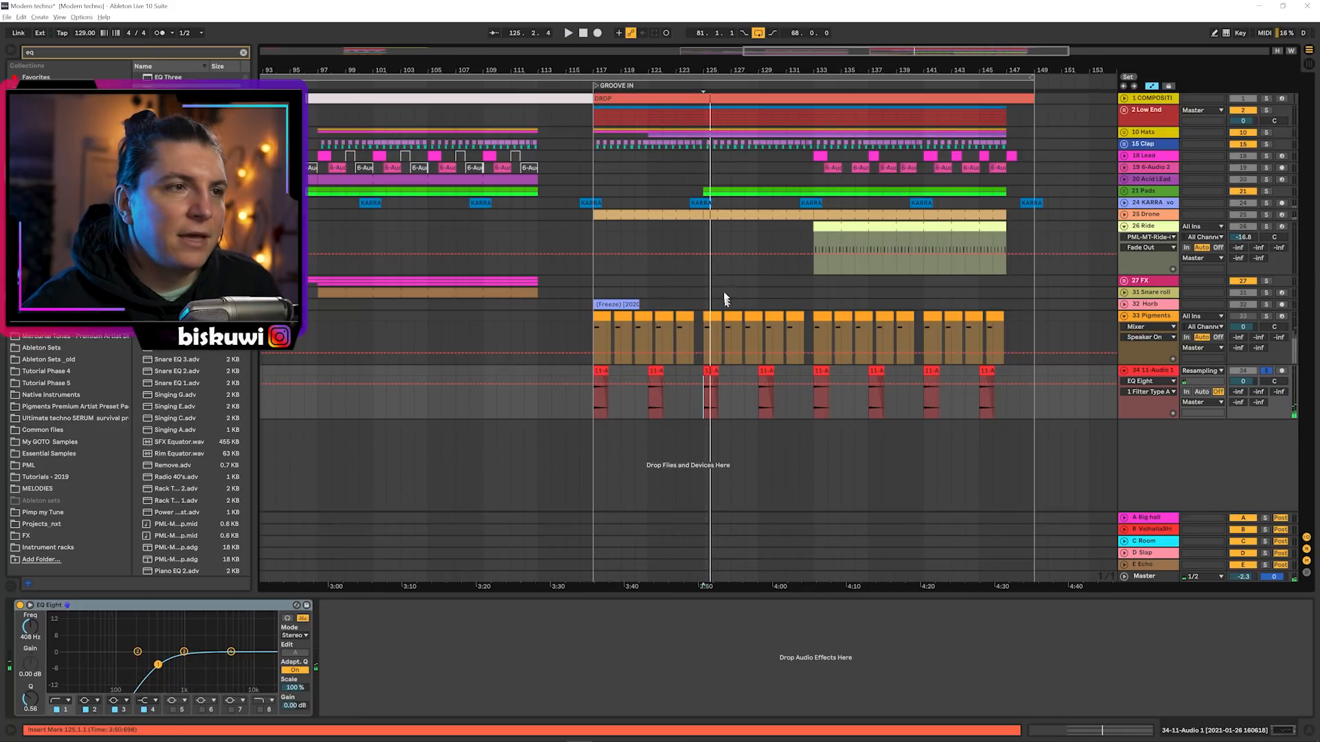
Unfold the Horb track, audition its frozen clip soloed from bar 117 and fold the track again
{"action": "left_click", "coordinate": [1121, 304]}
{"action": "left_click", "coordinate": [600, 317]}
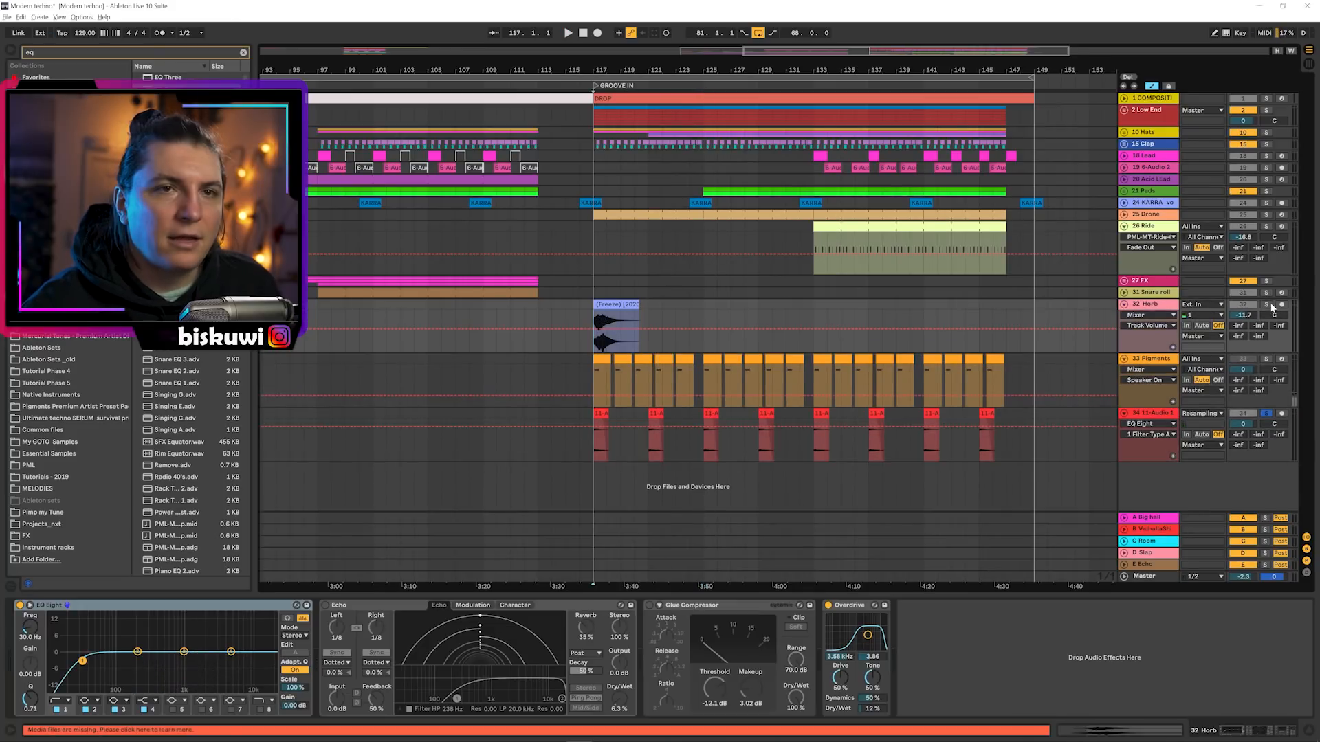
{"action": "key", "text": "space"}
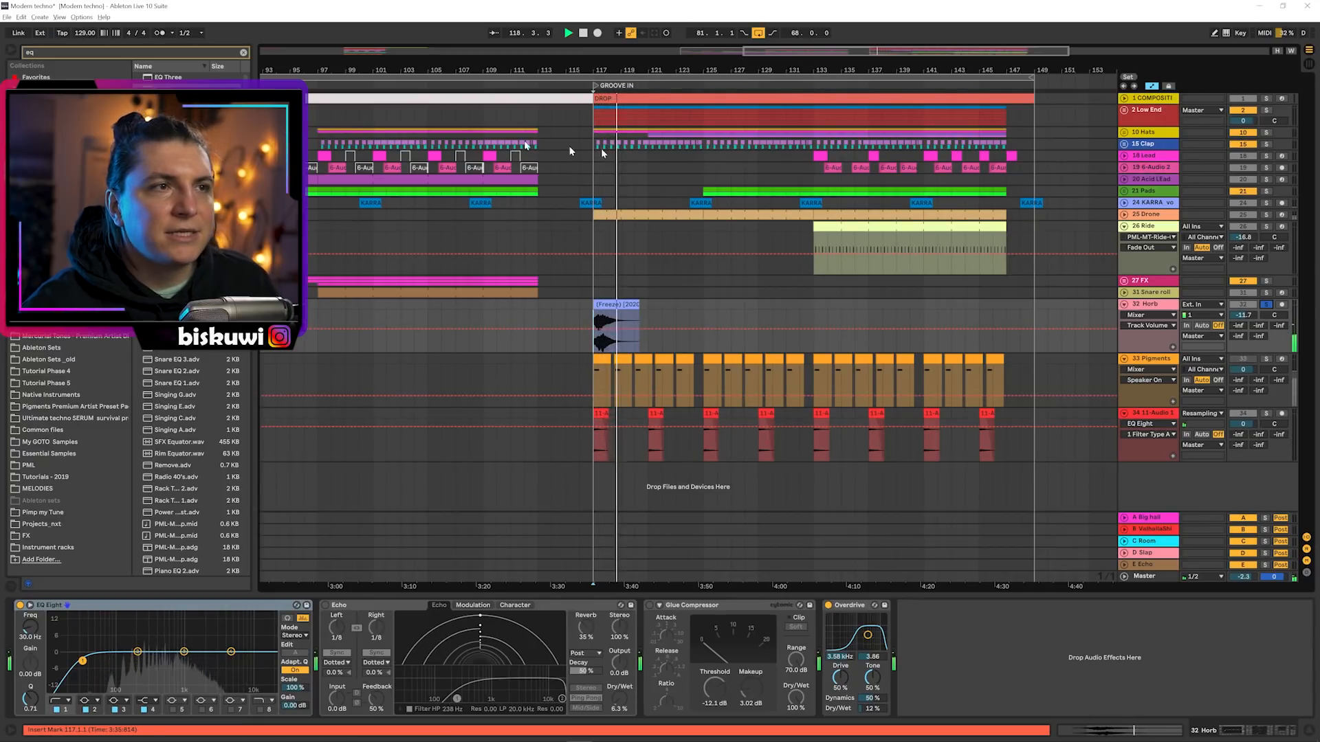
{"action": "left_click", "coordinate": [1125, 305]}
Mark the gap between bars 113 and 117 before the drop, and return to the break's start at bar 81
{"action": "left_click_drag", "start_coordinate": [571, 67], "coordinate": [737, 51]}
{"action": "left_click_drag", "start_coordinate": [717, 167], "coordinate": [752, 167]}
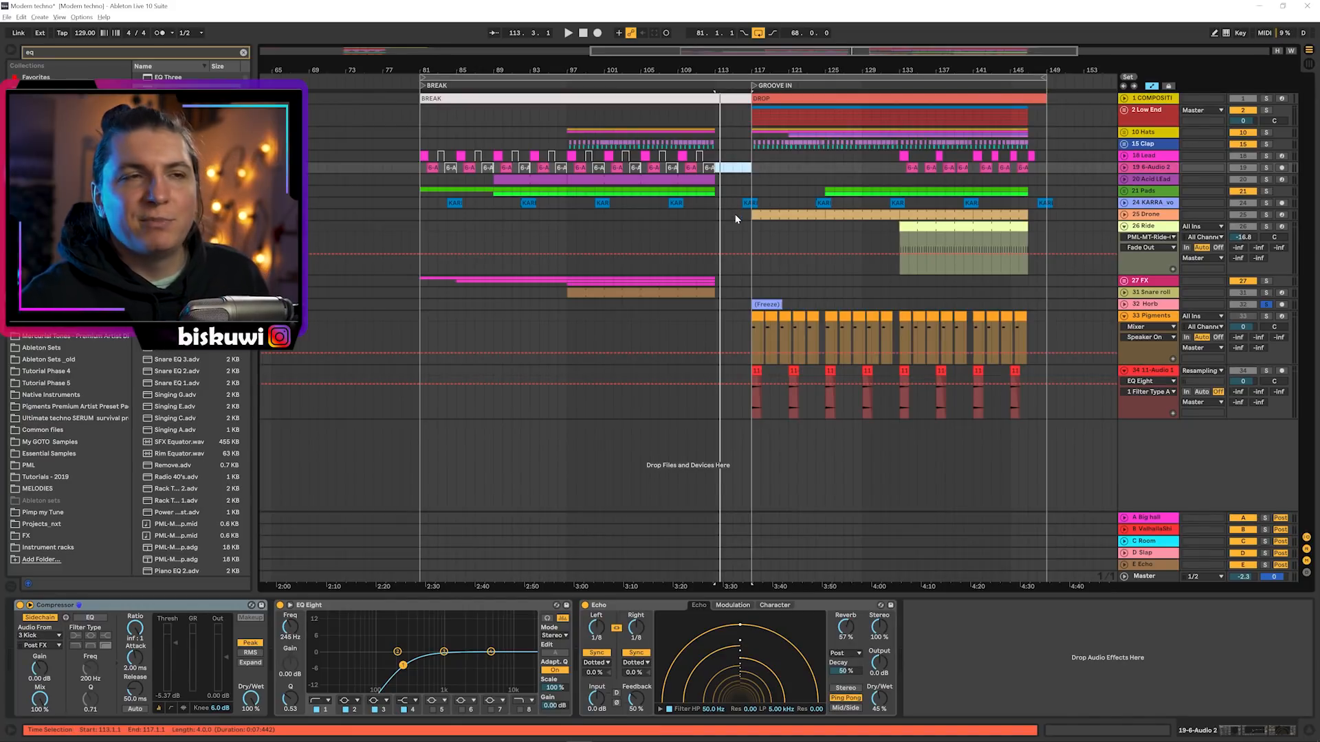
{"action": "left_click_drag", "start_coordinate": [415, 70], "coordinate": [414, 59]}
{"action": "left_click", "coordinate": [421, 112]}
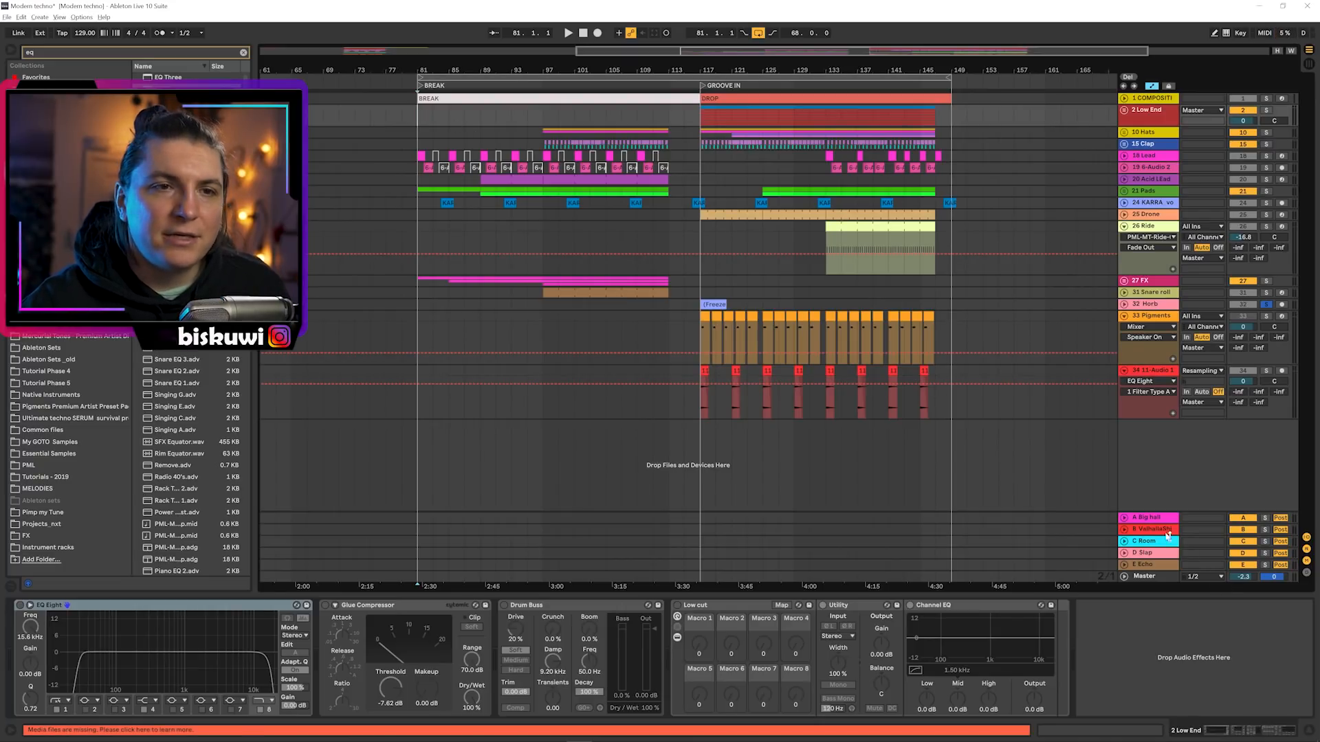
Review the devices on the Big hall, ValhallaShimmer and Room return tracks
{"action": "left_click", "coordinate": [1148, 522]}
{"action": "left_click", "coordinate": [1148, 528]}
{"action": "left_click", "coordinate": [1151, 541]}
{"action": "left_click", "coordinate": [1147, 533]}
{"action": "left_click", "coordinate": [1146, 518]}
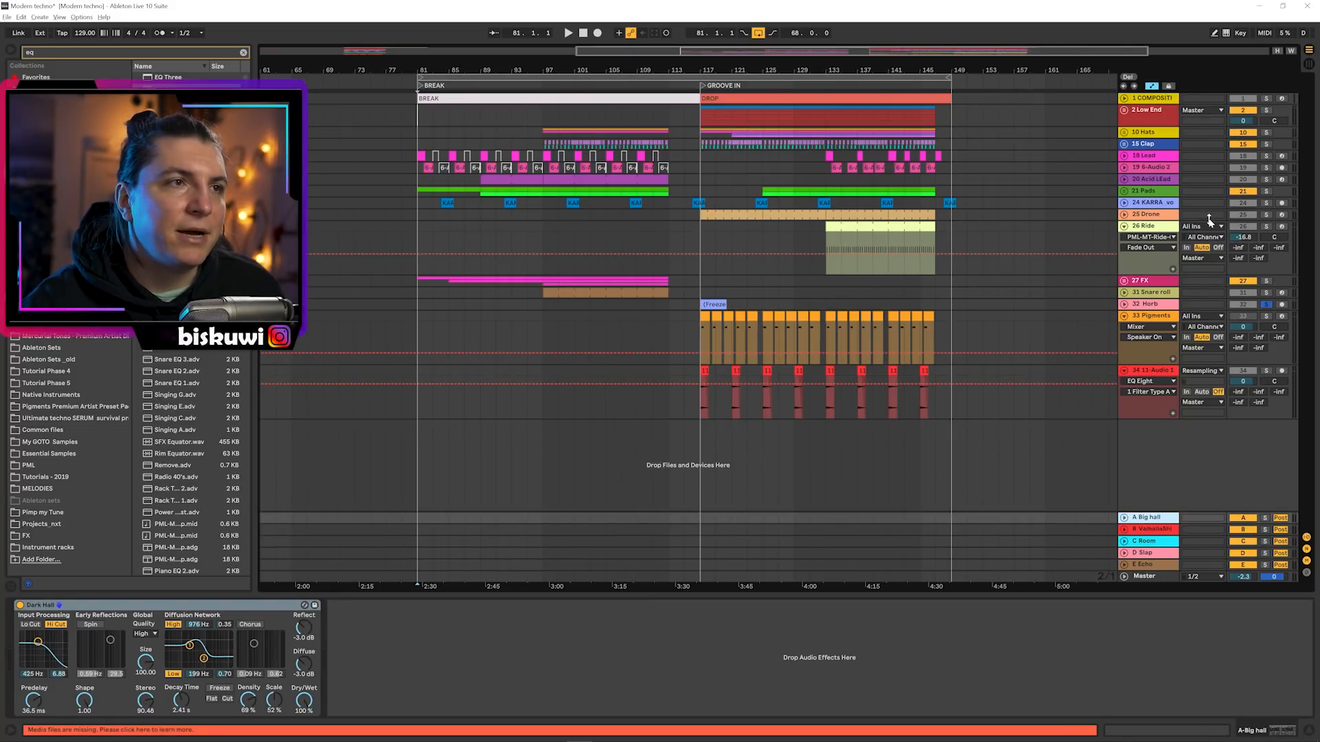
{"action": "key", "text": "Down"}
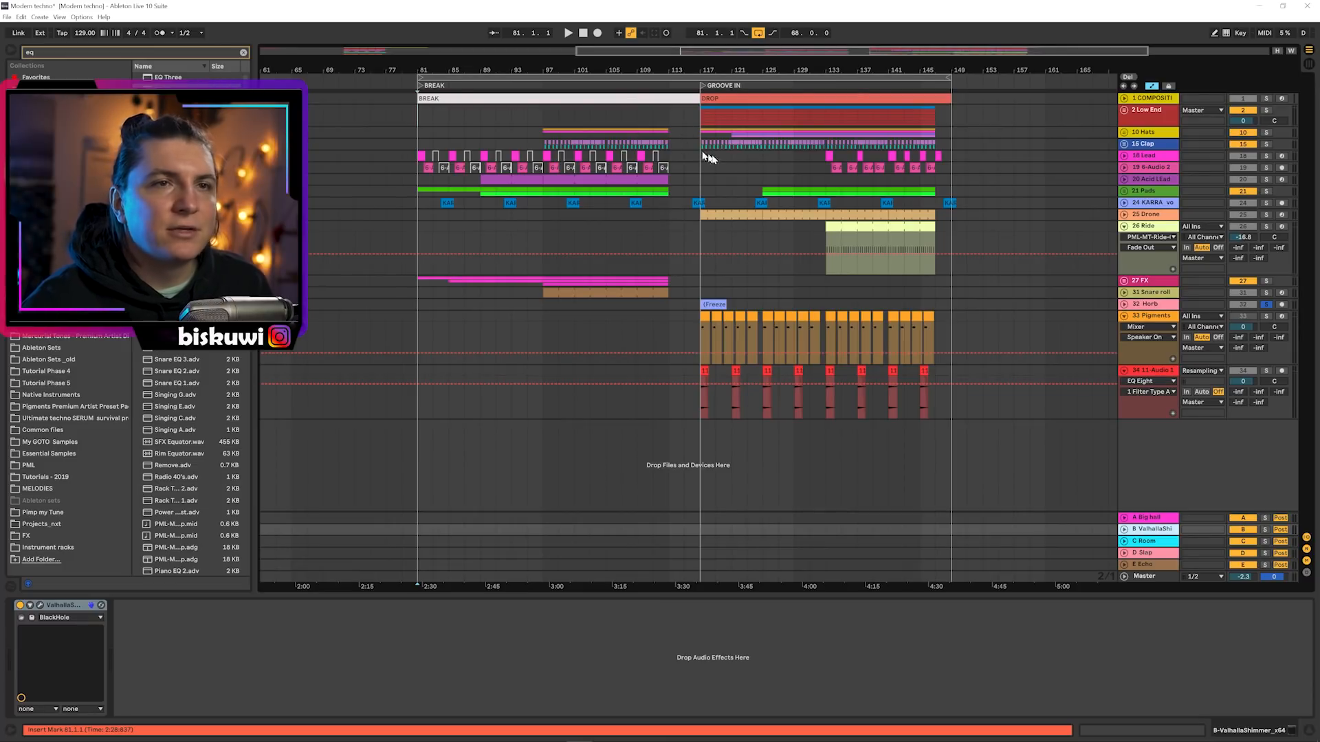
Play the end of the break from bar 111 to hear the ValhallaShimmer return, and play the full arrangement through the break
{"action": "left_click", "coordinate": [654, 330]}
{"action": "key", "text": "space"}
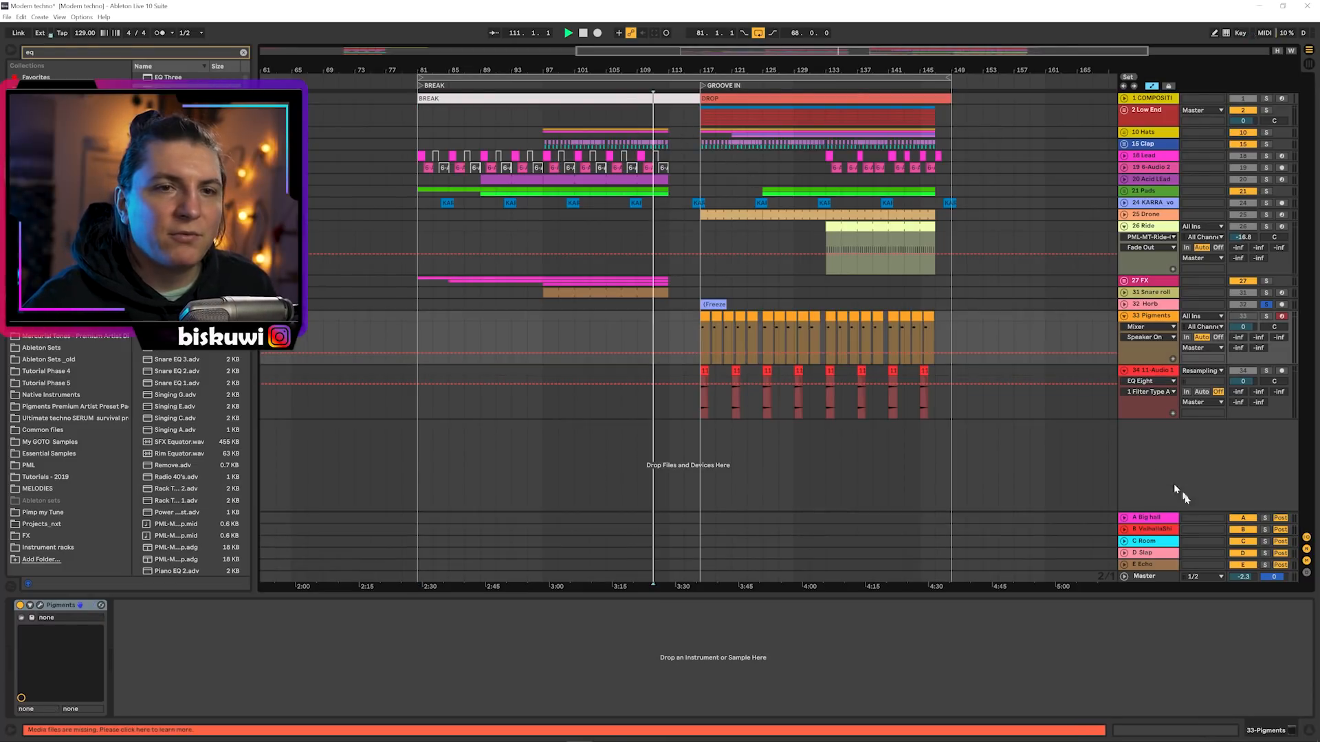
{"action": "left_click", "coordinate": [1265, 531]}
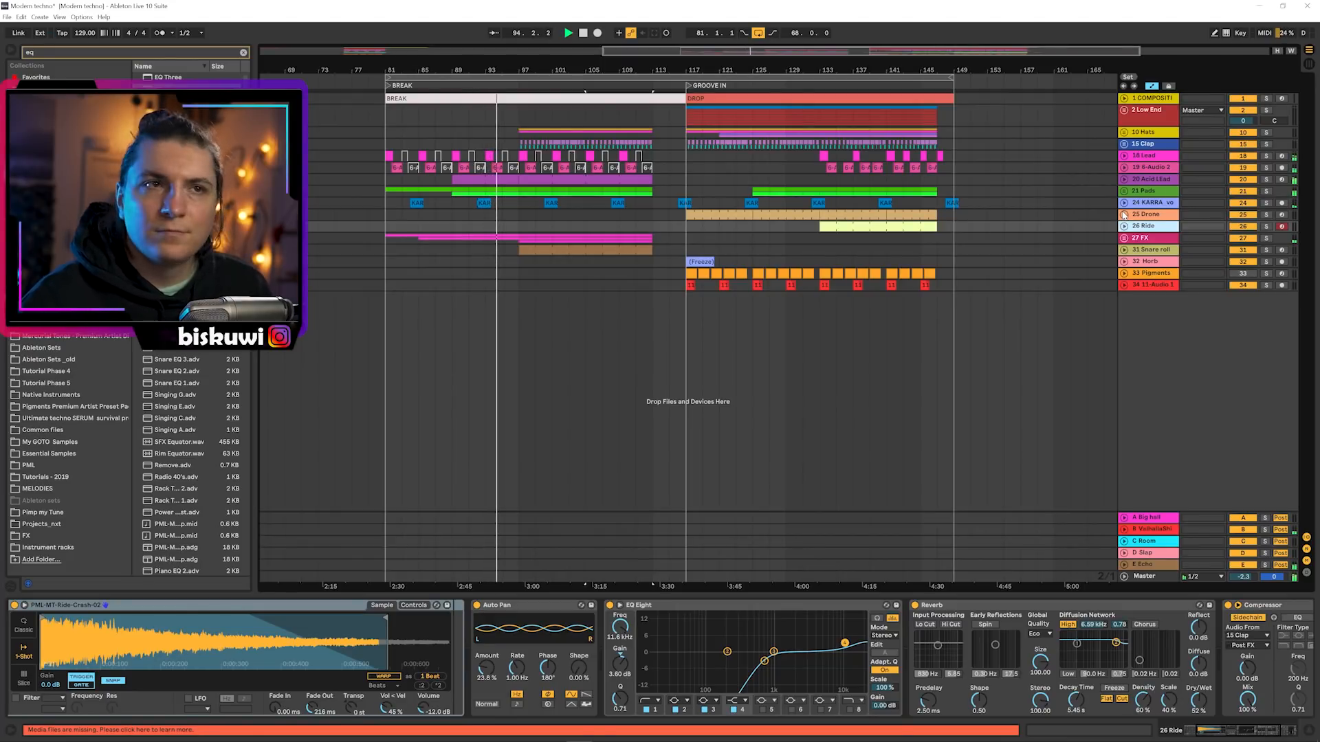
{"action": "mouse_move", "coordinate": [507, 68]}
{"action": "left_mouse_down"}
{"action": "mouse_move", "coordinate": [507, 104]}
{"action": "mouse_move", "coordinate": [502, 70]}
{"action": "left_mouse_up"}
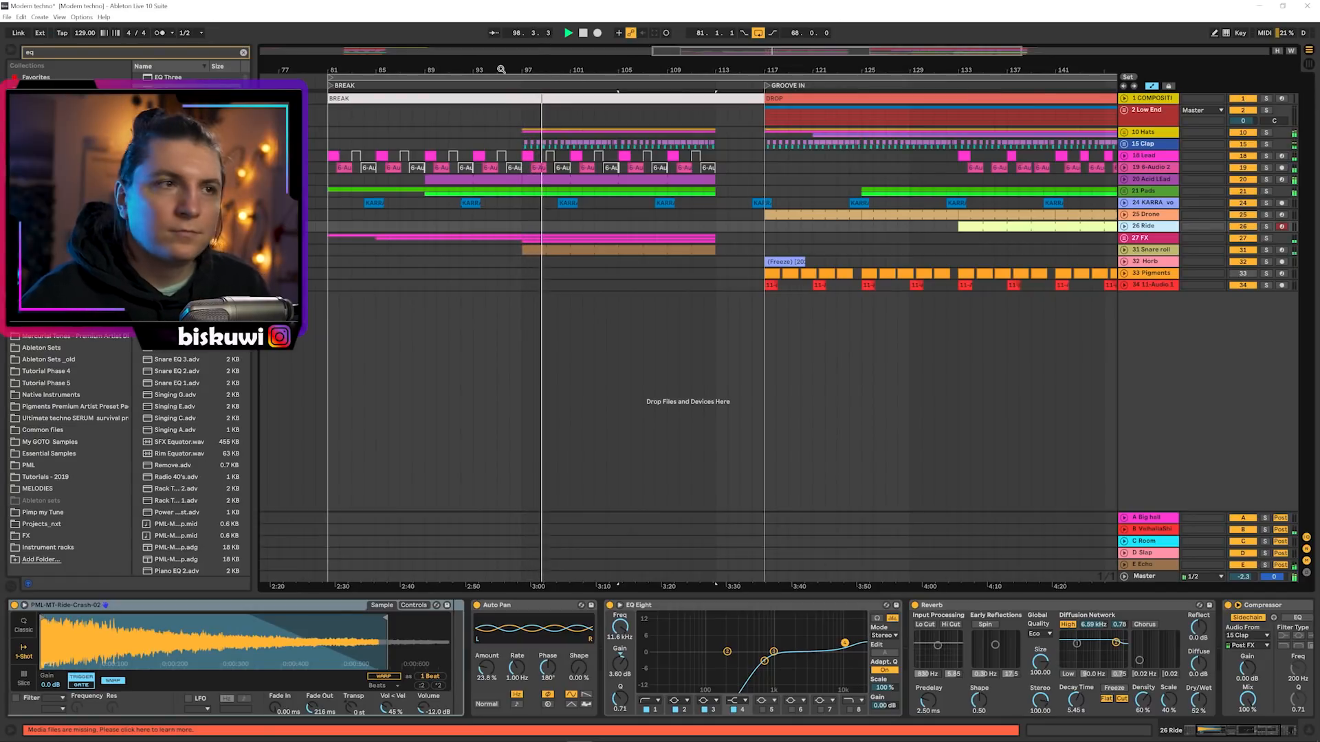
Unfold the Pads group and the Acid Lead, 6-Audio 2 and Lead tracks to follow their clips and automation during playback
{"action": "left_click", "coordinate": [1125, 191]}
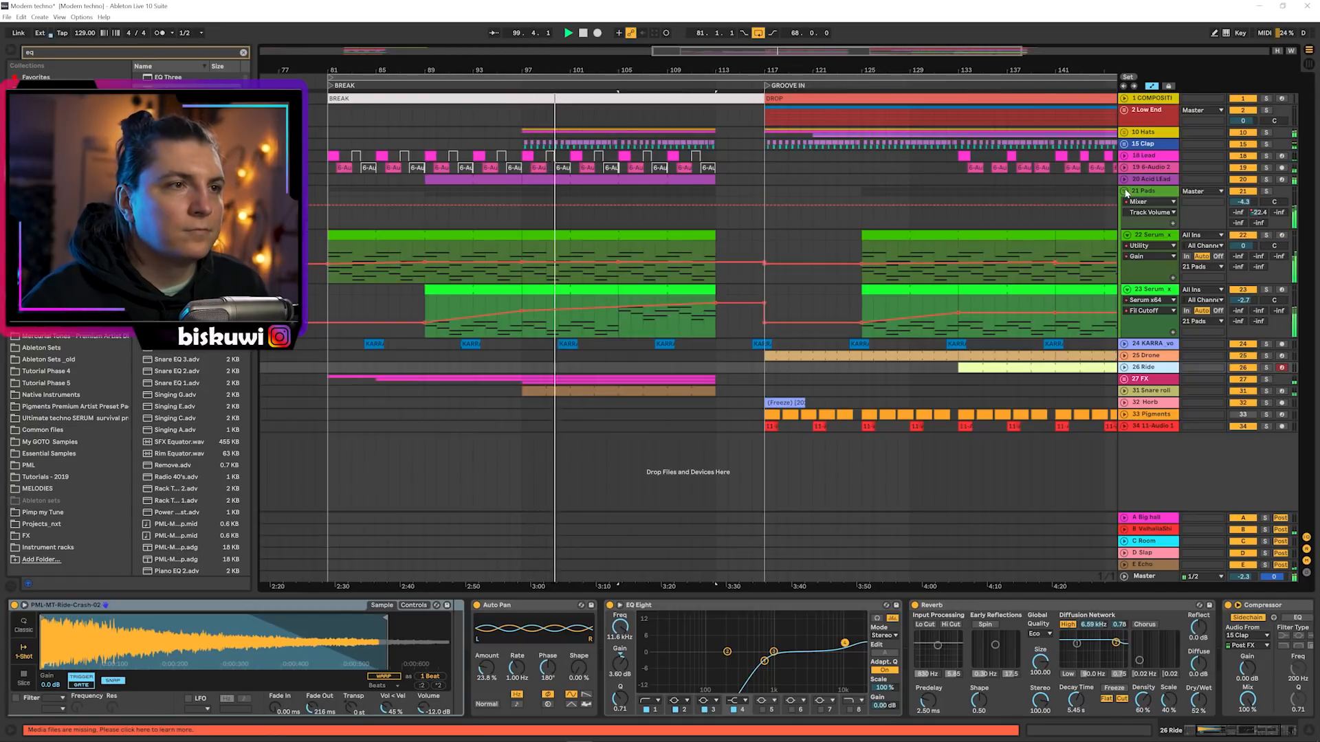
{"action": "left_click", "coordinate": [1125, 180]}
{"action": "left_click", "coordinate": [1168, 191]}
{"action": "left_click", "coordinate": [1160, 208]}
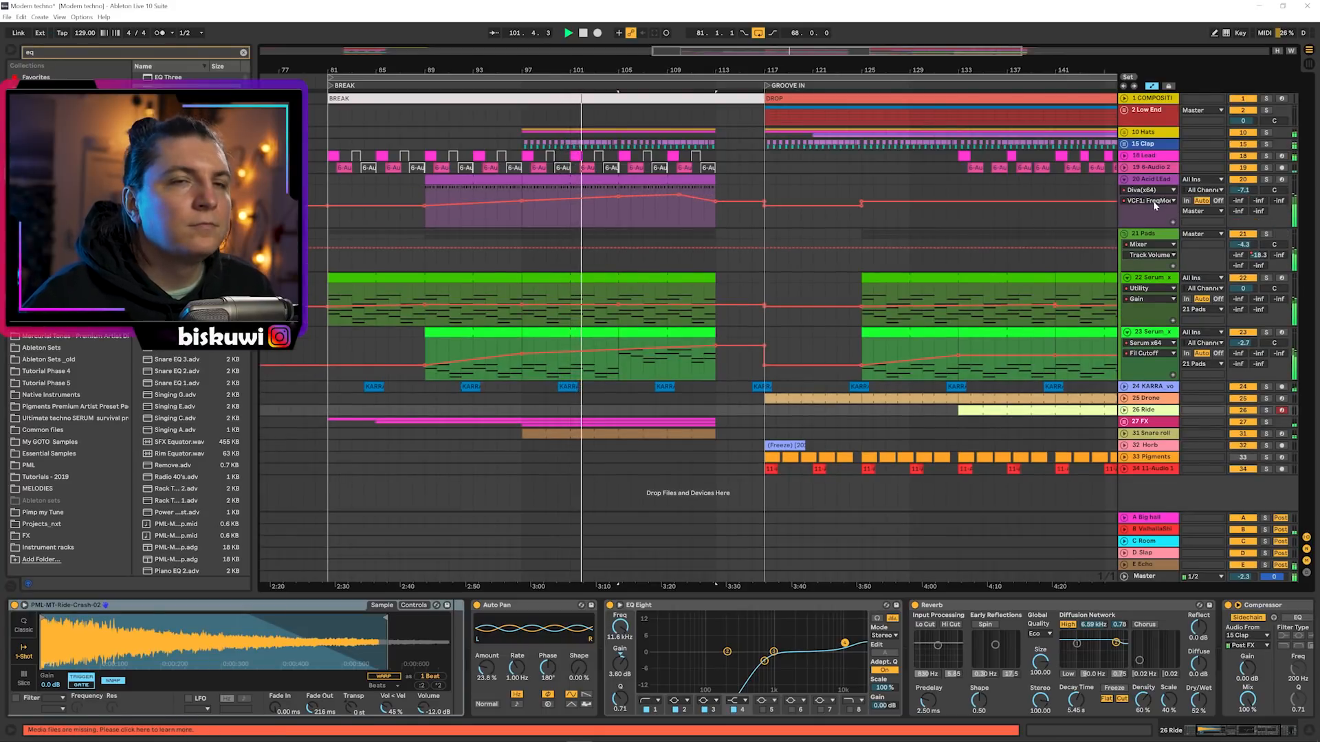
{"action": "left_click", "coordinate": [1125, 168]}
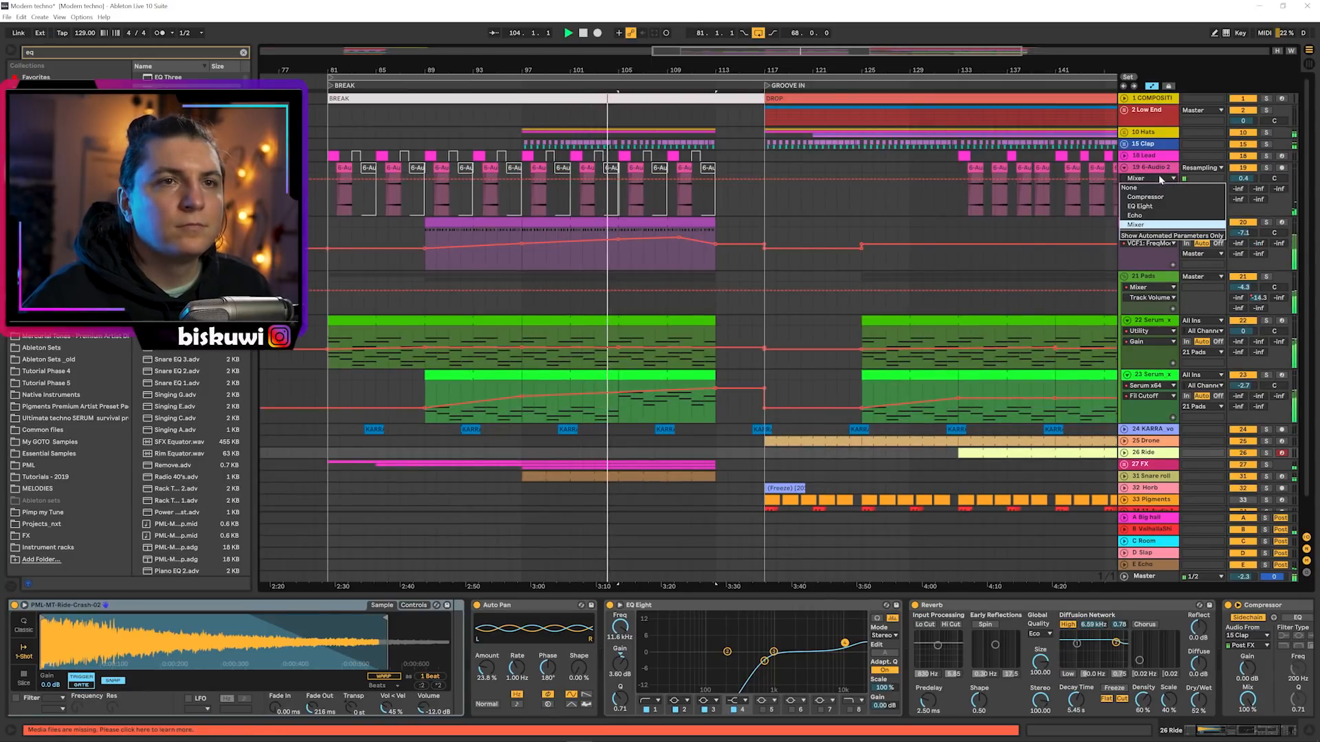
{"action": "left_click", "coordinate": [1125, 156]}
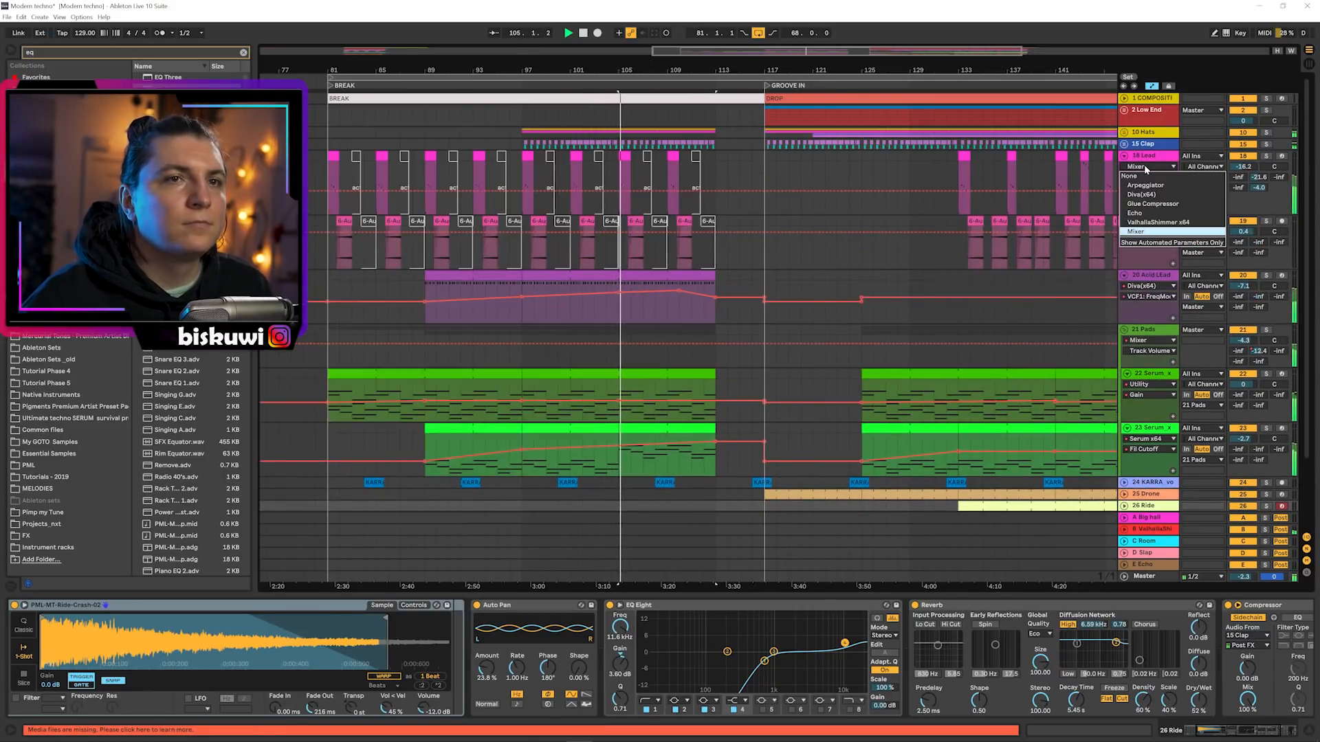
Unfold the Hats group and inspect its Reverb Dry/Wet automation rising through the break during playback
{"action": "left_click", "coordinate": [1126, 145]}
{"action": "left_click", "coordinate": [1125, 144]}
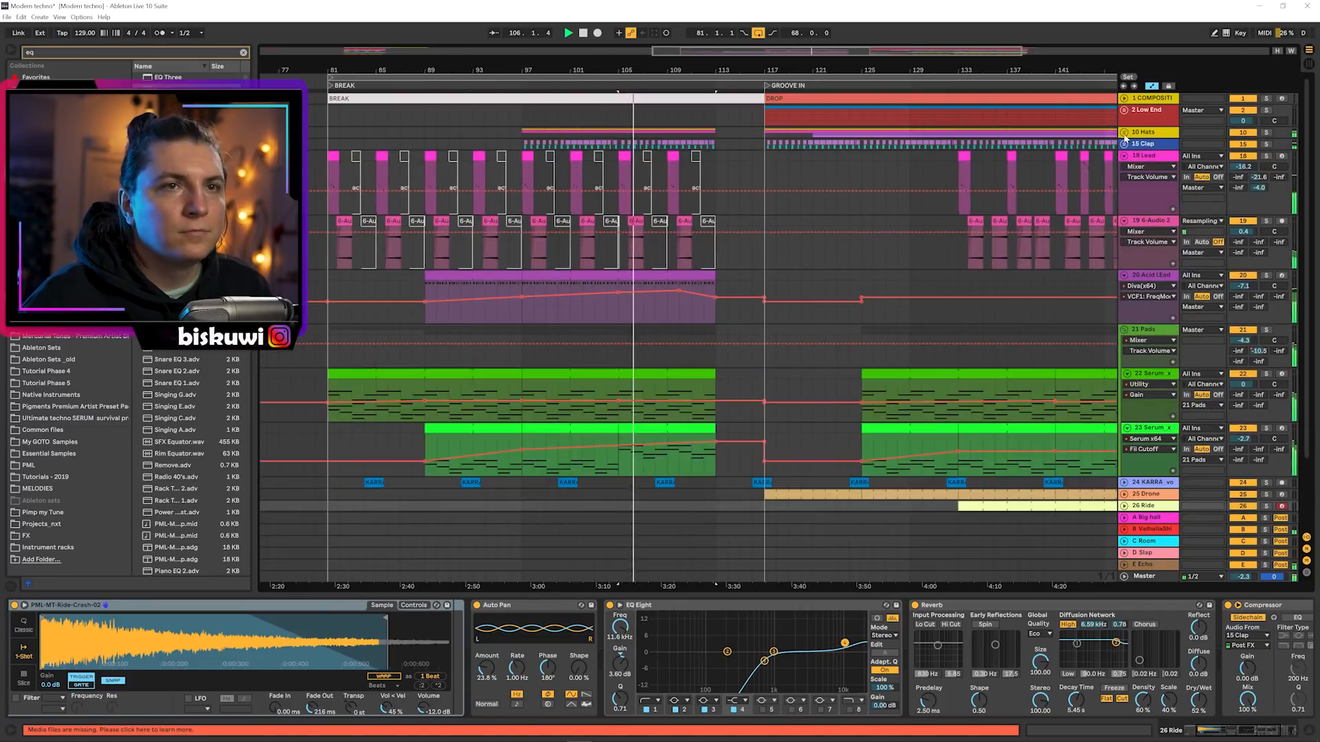
{"action": "left_click", "coordinate": [1124, 133]}
{"action": "left_click", "coordinate": [1138, 144]}
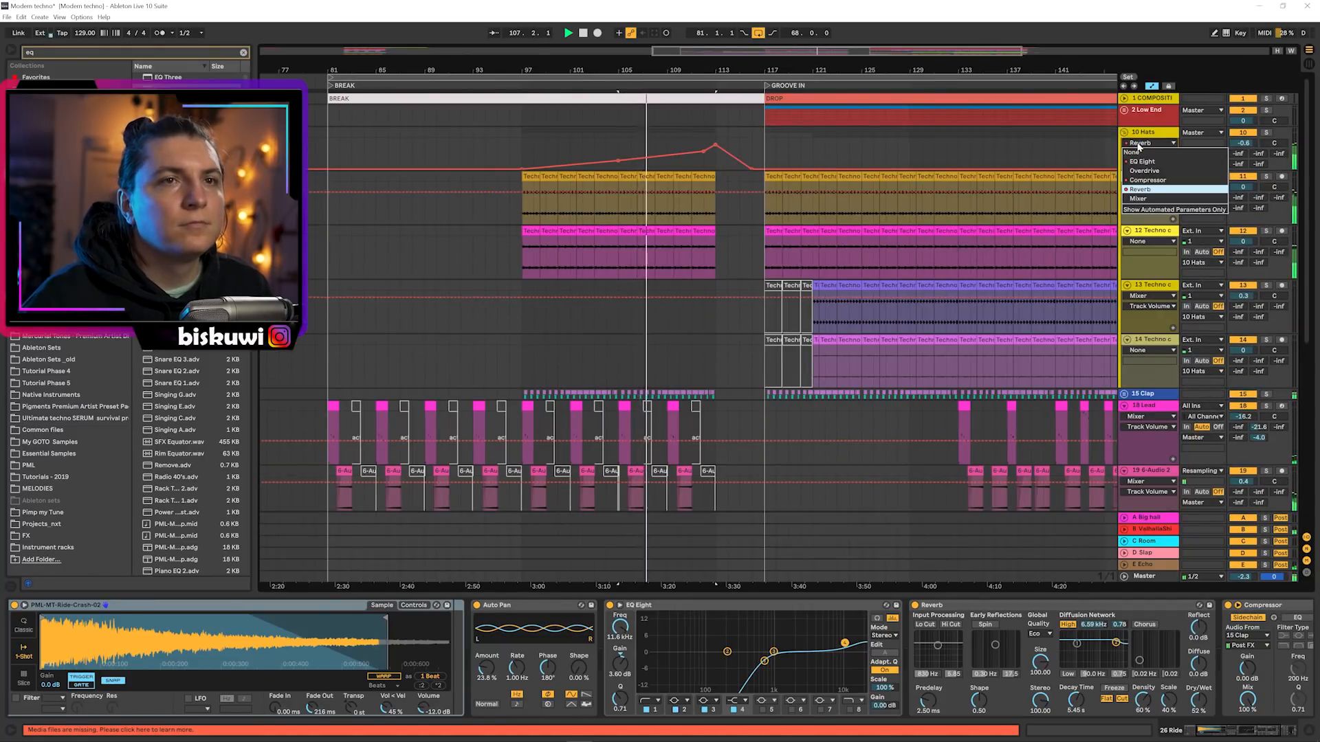
{"action": "left_click", "coordinate": [1141, 163]}
{"action": "left_click", "coordinate": [1139, 144]}
{"action": "left_click", "coordinate": [1140, 189]}
{"action": "left_click_drag", "start_coordinate": [645, 70], "coordinate": [643, 64]}
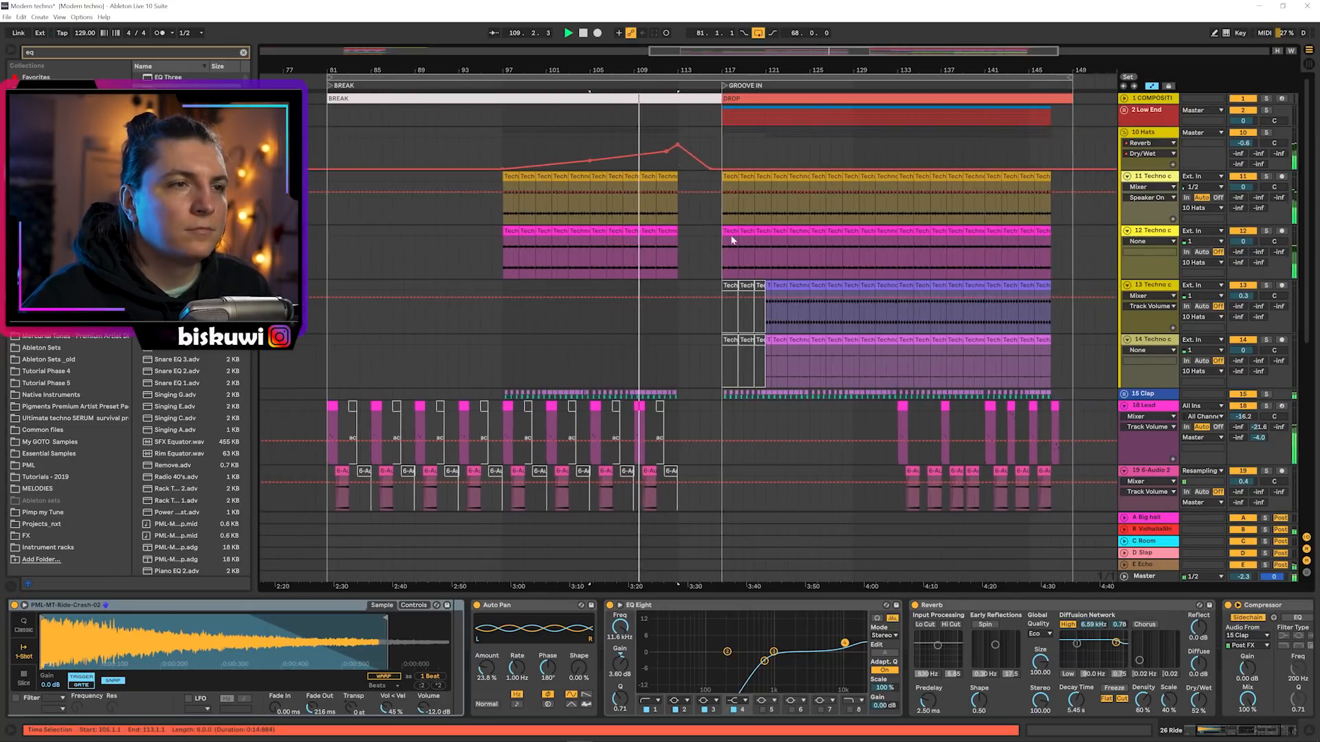
Inspect the MIDI notes of the first Serum pad clip in the break, and show the second Serum pad's device chain
{"action": "scroll", "coordinate": [730, 241], "scroll_direction": "down", "scroll_amount": 8}
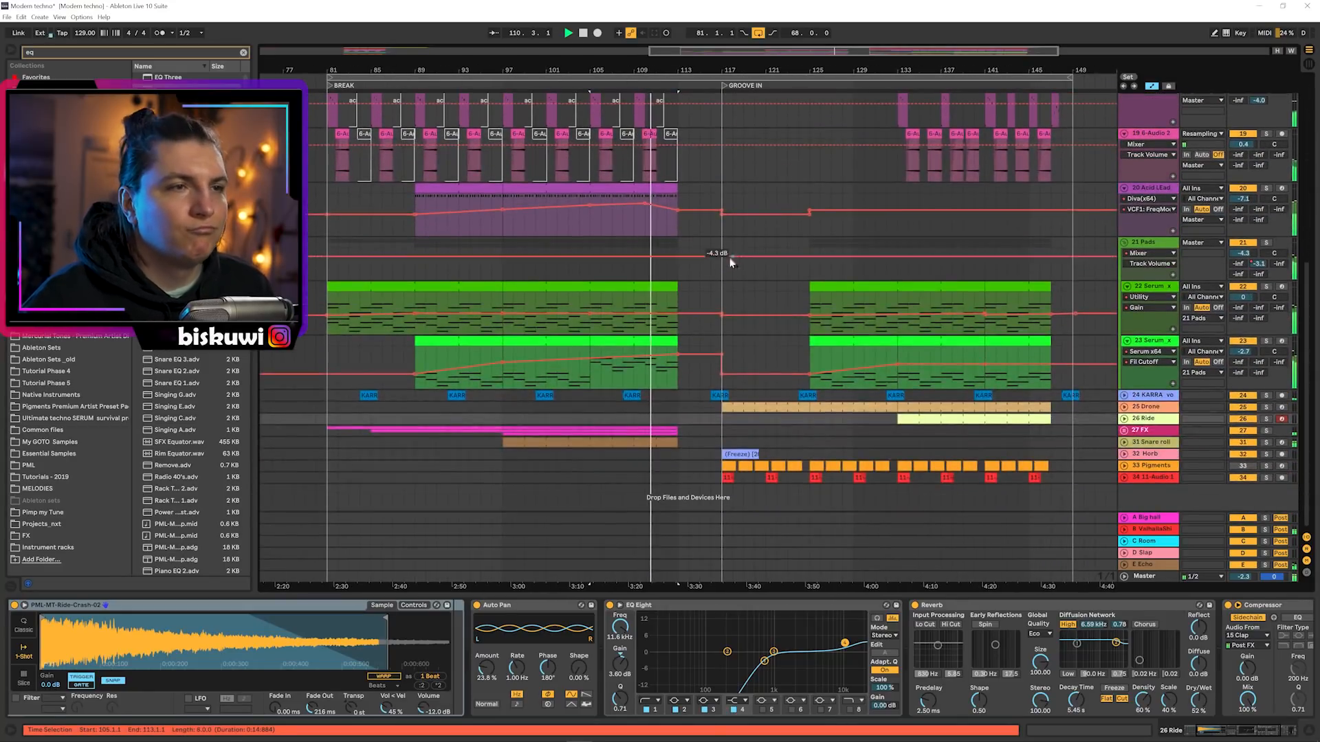
{"action": "double_click", "coordinate": [663, 312]}
{"action": "left_click", "coordinate": [848, 300]}
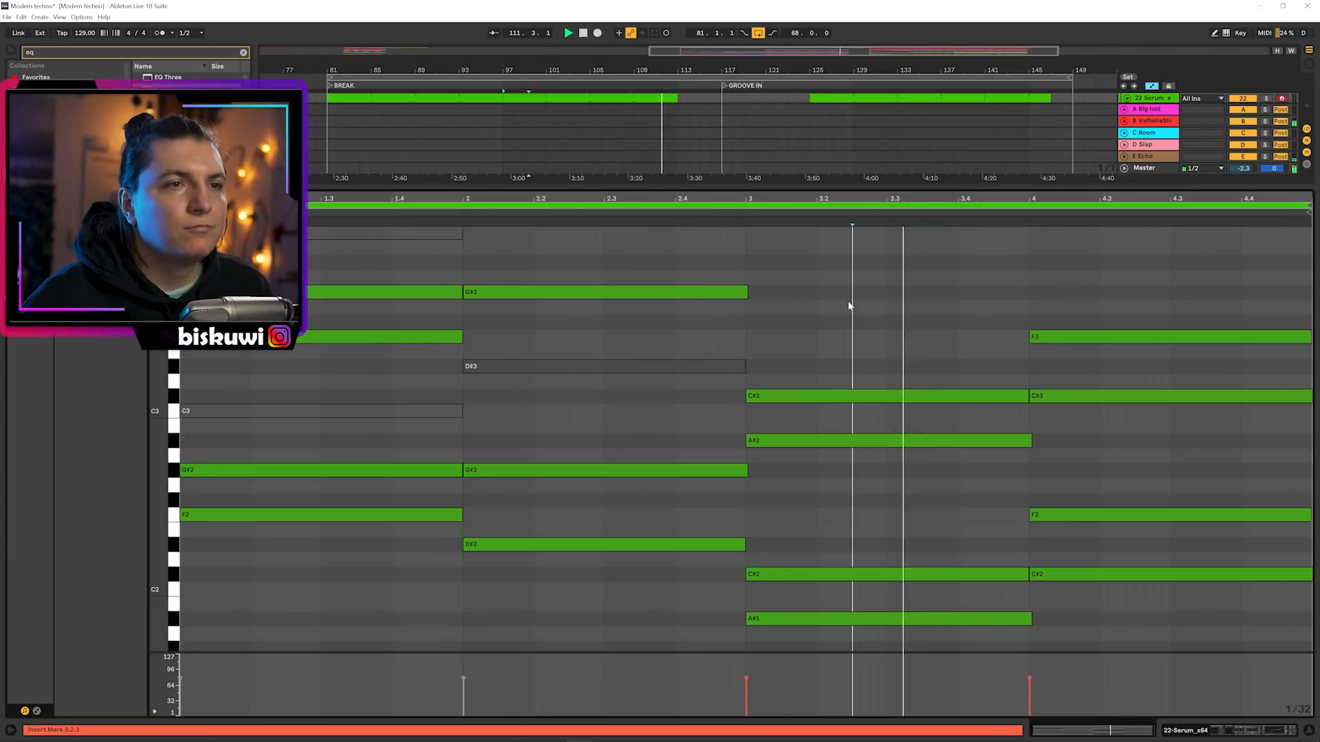
{"action": "key", "text": "shift+Tab"}
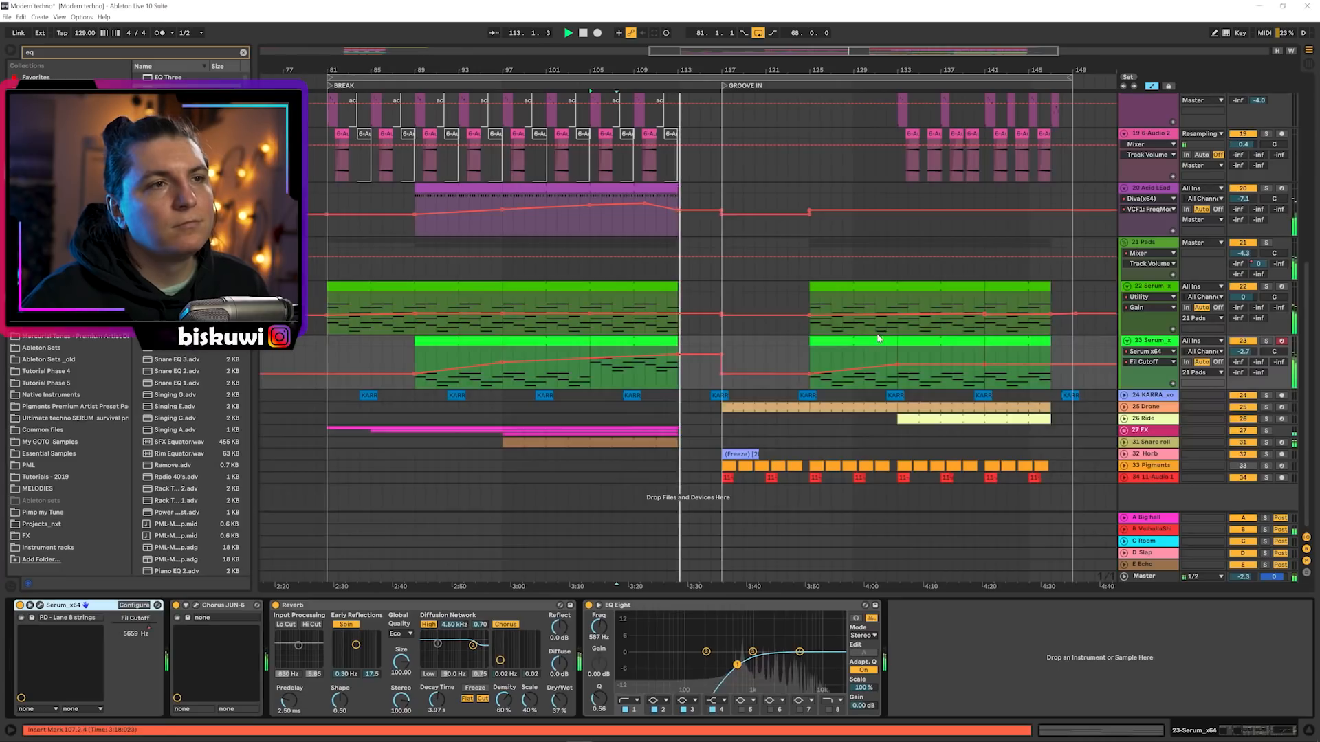
{"action": "left_click", "coordinate": [738, 376]}
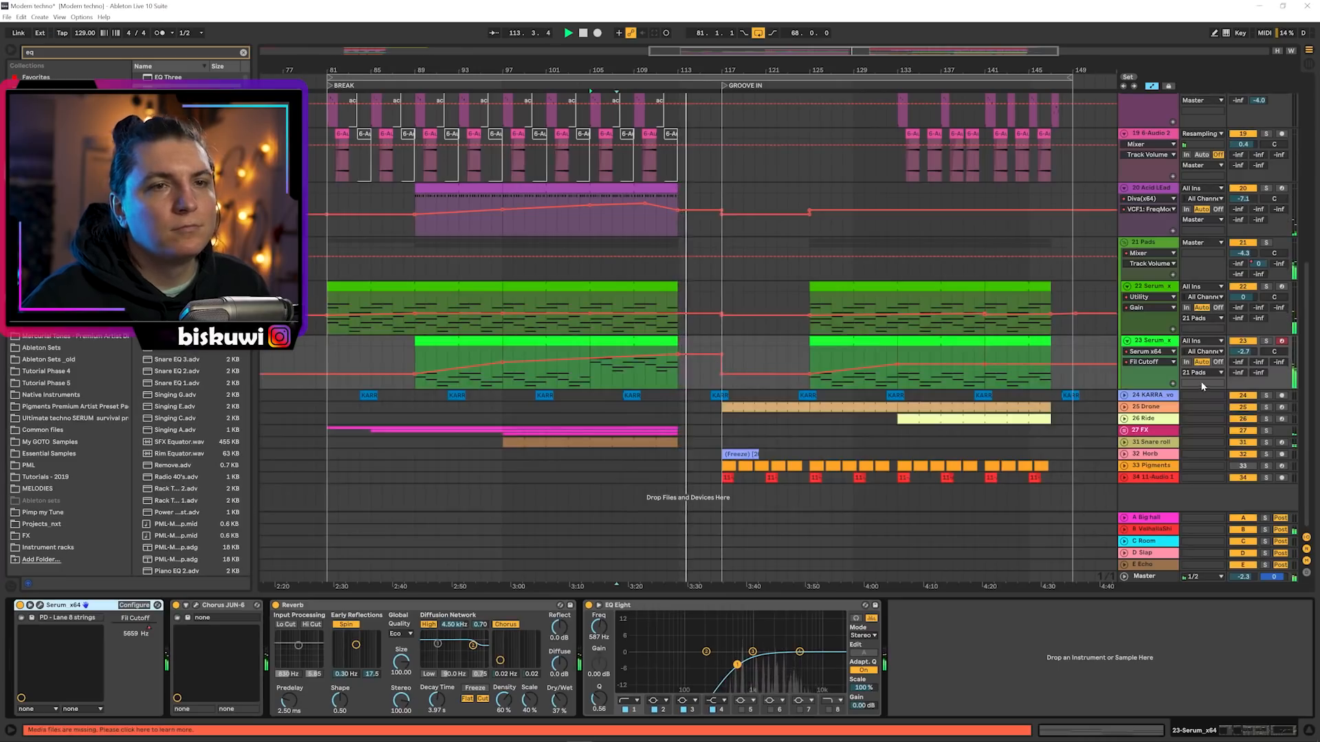
Unfold the KARRA vocal track and follow playback into the Groove In section at bar 117
{"action": "left_click", "coordinate": [1125, 397]}
{"action": "scroll", "coordinate": [710, 241], "scroll_direction": "up", "scroll_amount": 4}
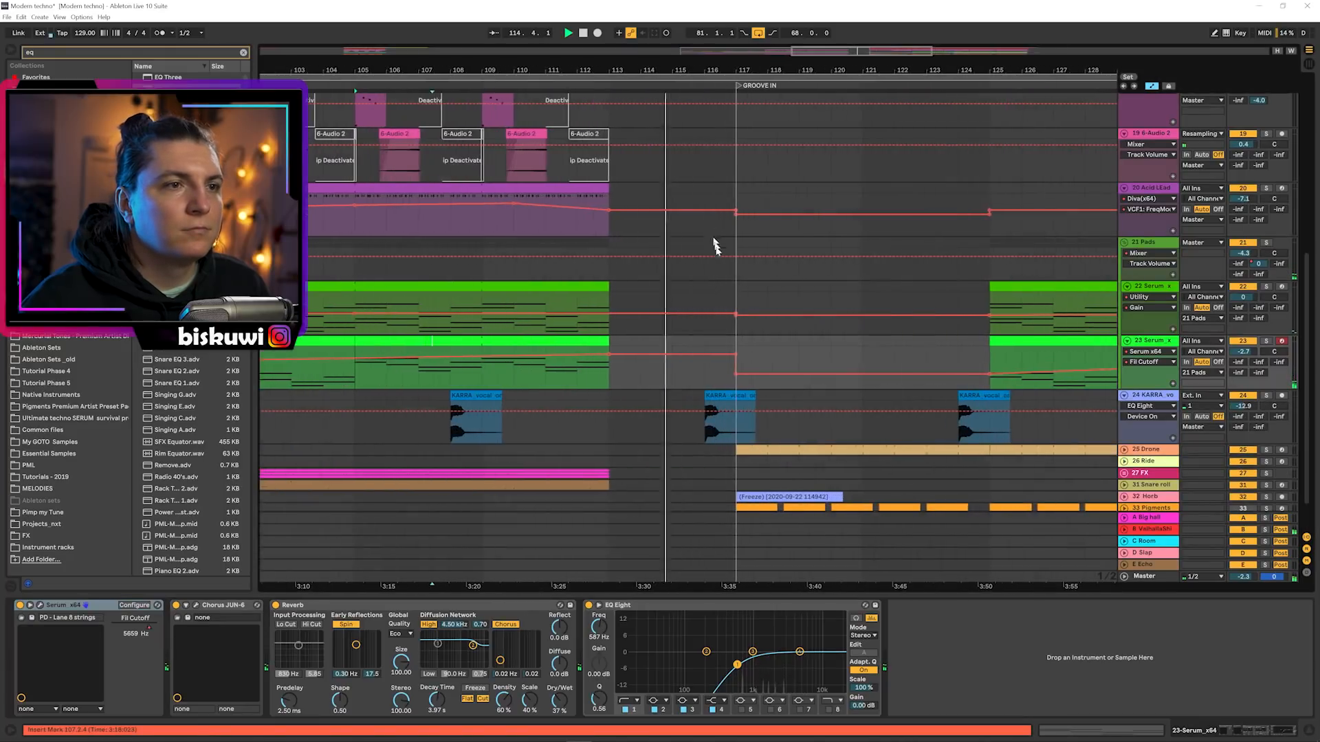
{"action": "scroll", "coordinate": [730, 273], "scroll_direction": "down", "scroll_amount": 1}
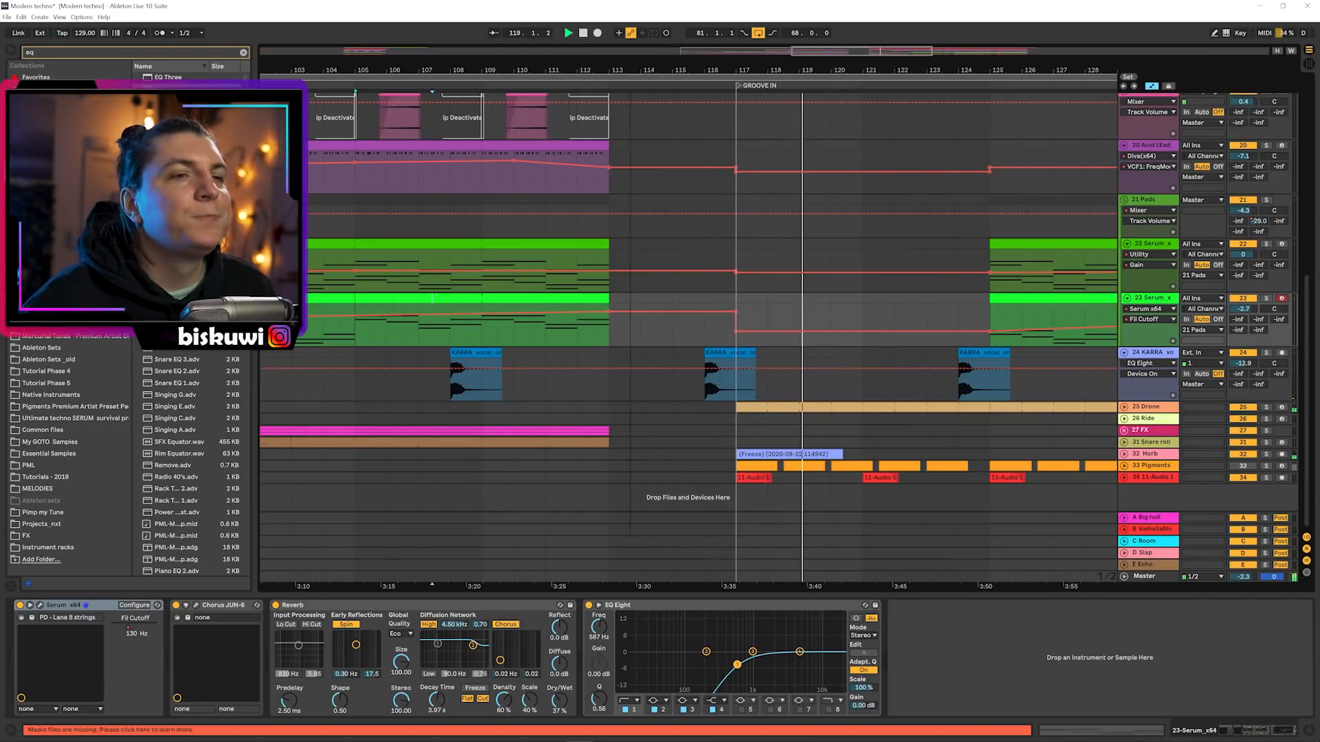
Unfold the Pigments, 11-Audio 1 and Drone tracks to follow their clips during the drop
{"action": "left_click_drag", "start_coordinate": [630, 70], "coordinate": [545, 45]}
{"action": "left_click", "coordinate": [1124, 466]}
{"action": "left_click_drag", "start_coordinate": [1079, 491], "coordinate": [1078, 448]}
{"action": "left_click", "coordinate": [1124, 478]}
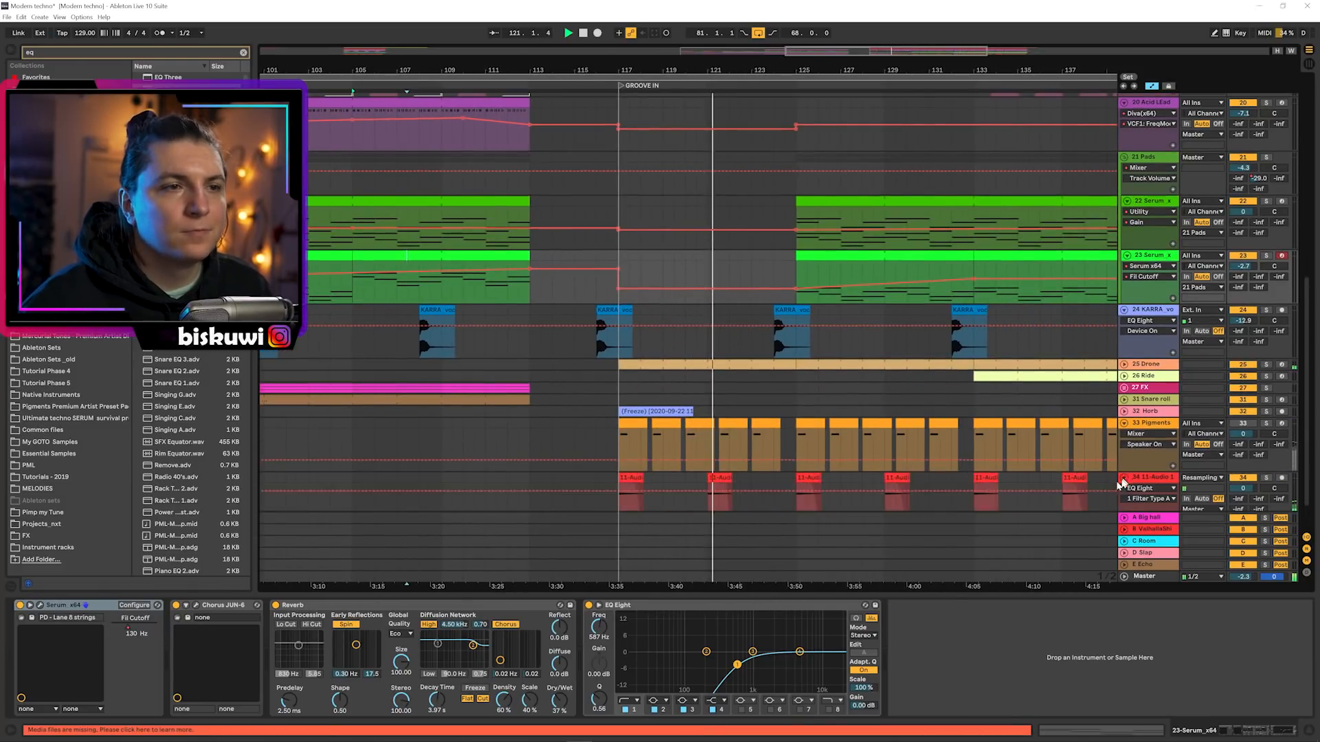
{"action": "left_click_drag", "start_coordinate": [947, 483], "coordinate": [944, 440]}
{"action": "left_click", "coordinate": [1124, 321]}
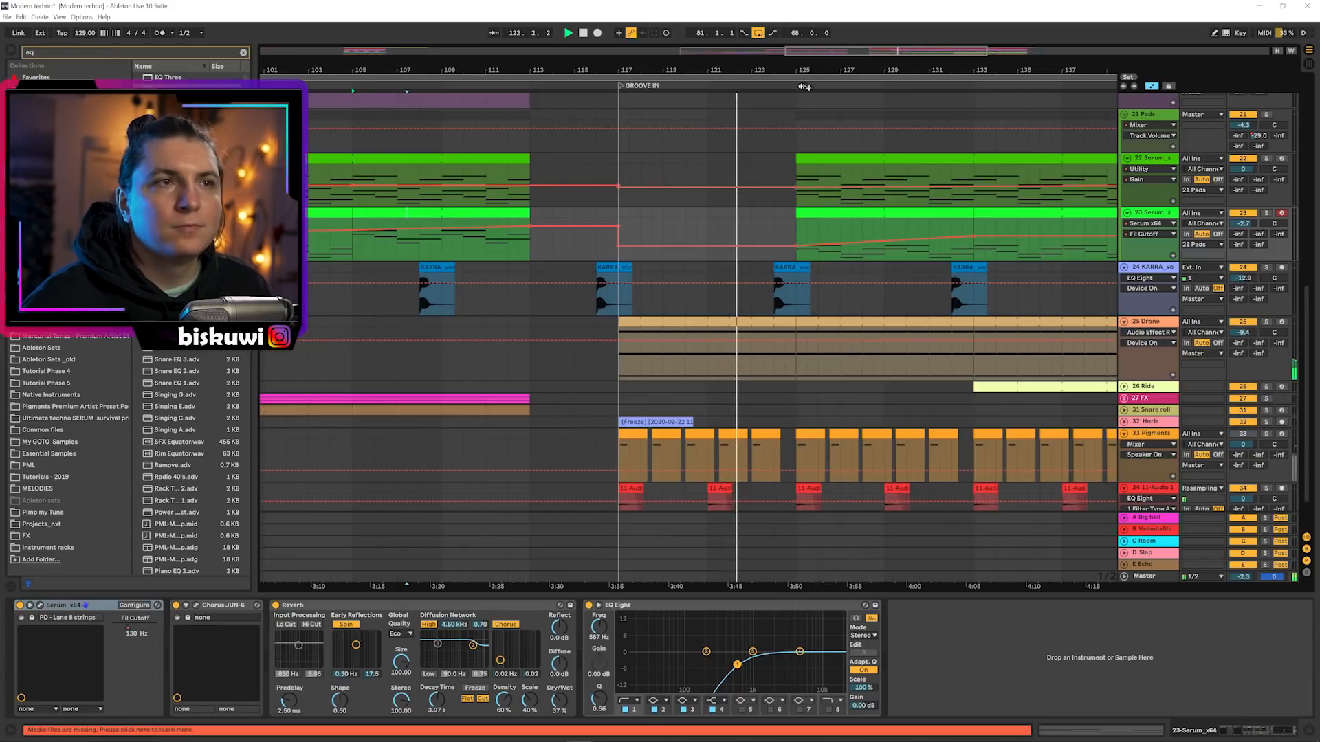
{"action": "left_click_drag", "start_coordinate": [738, 70], "coordinate": [587, 63]}
{"action": "left_click_drag", "start_coordinate": [963, 362], "coordinate": [964, 424]}
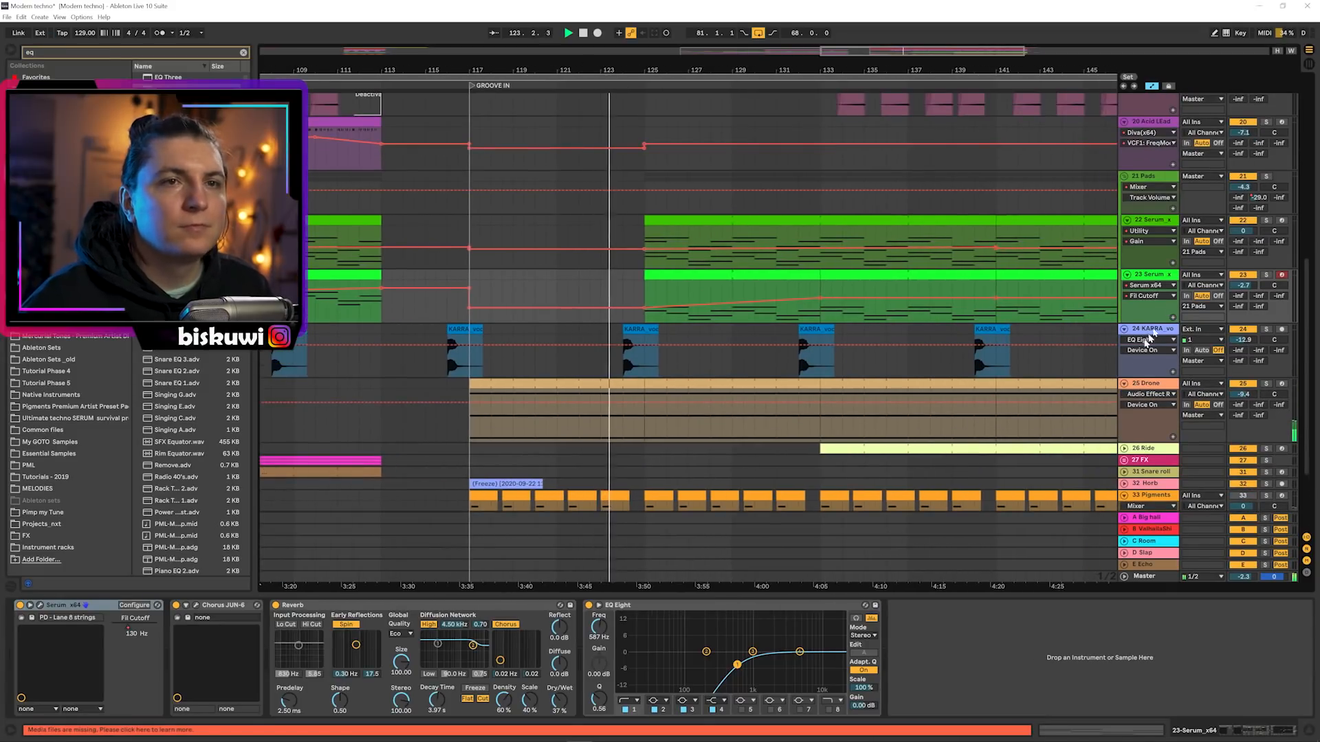
Open the MIDI notes of the first Serum pad's clip at bar 125 during playback
{"action": "left_click_drag", "start_coordinate": [781, 68], "coordinate": [750, 58]}
{"action": "left_click", "coordinate": [685, 221]}
{"action": "double_click", "coordinate": [684, 220]}
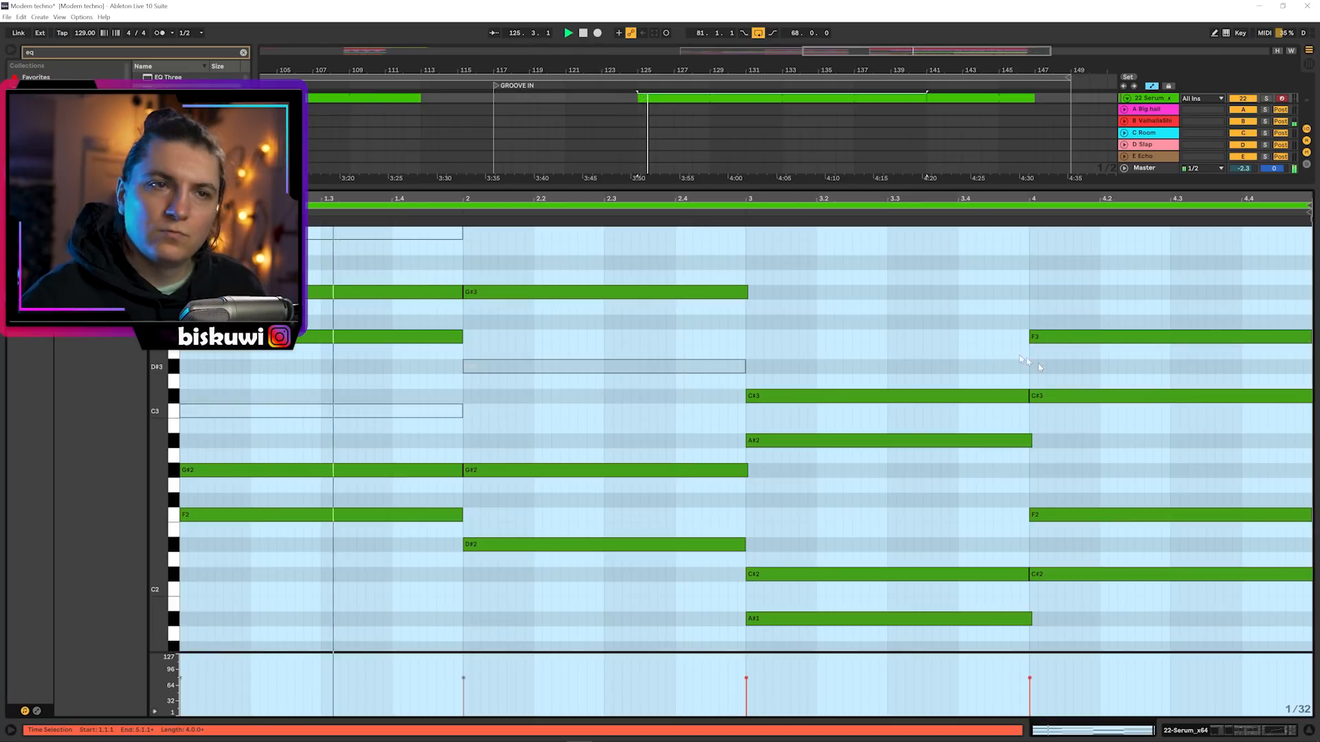
Show the first Serum pad's device chain, and inspect the second Serum pad's MIDI notes at bar 125 and its devices
{"action": "left_click", "coordinate": [992, 352]}
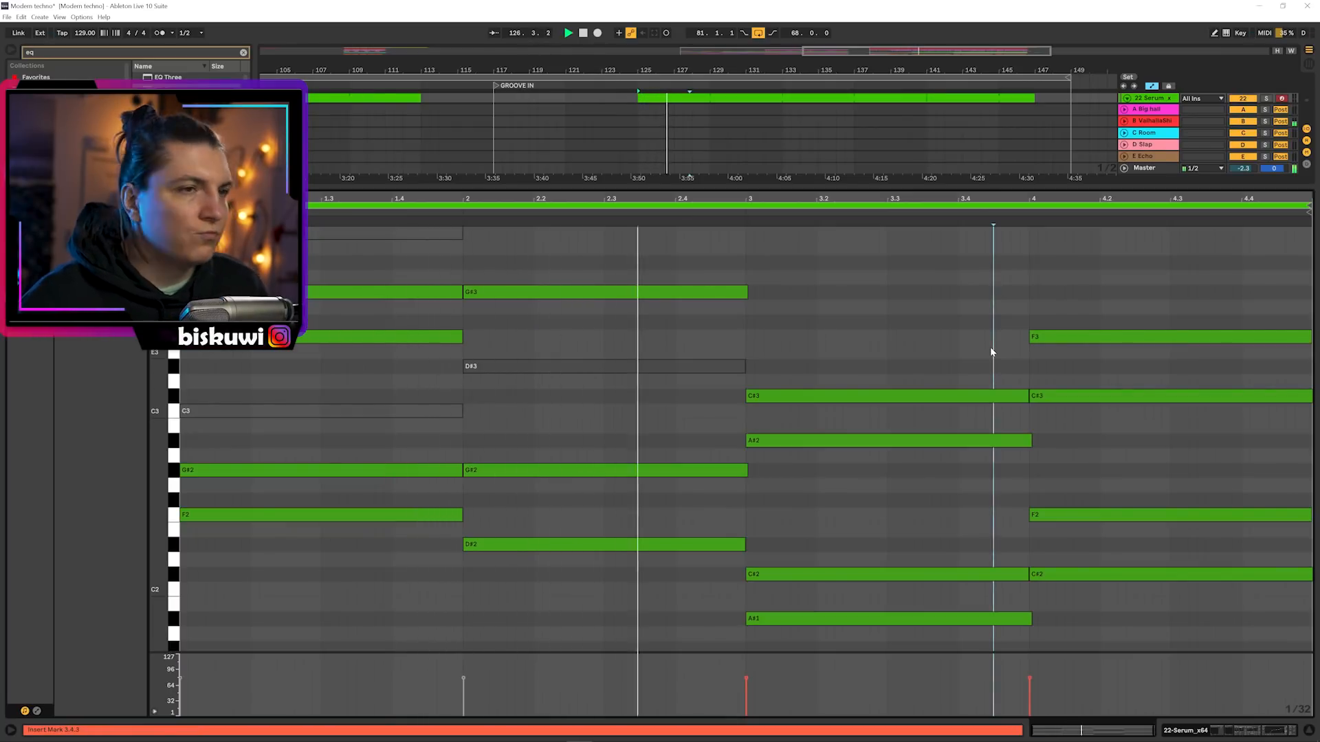
{"action": "key", "text": "shift+Tab"}
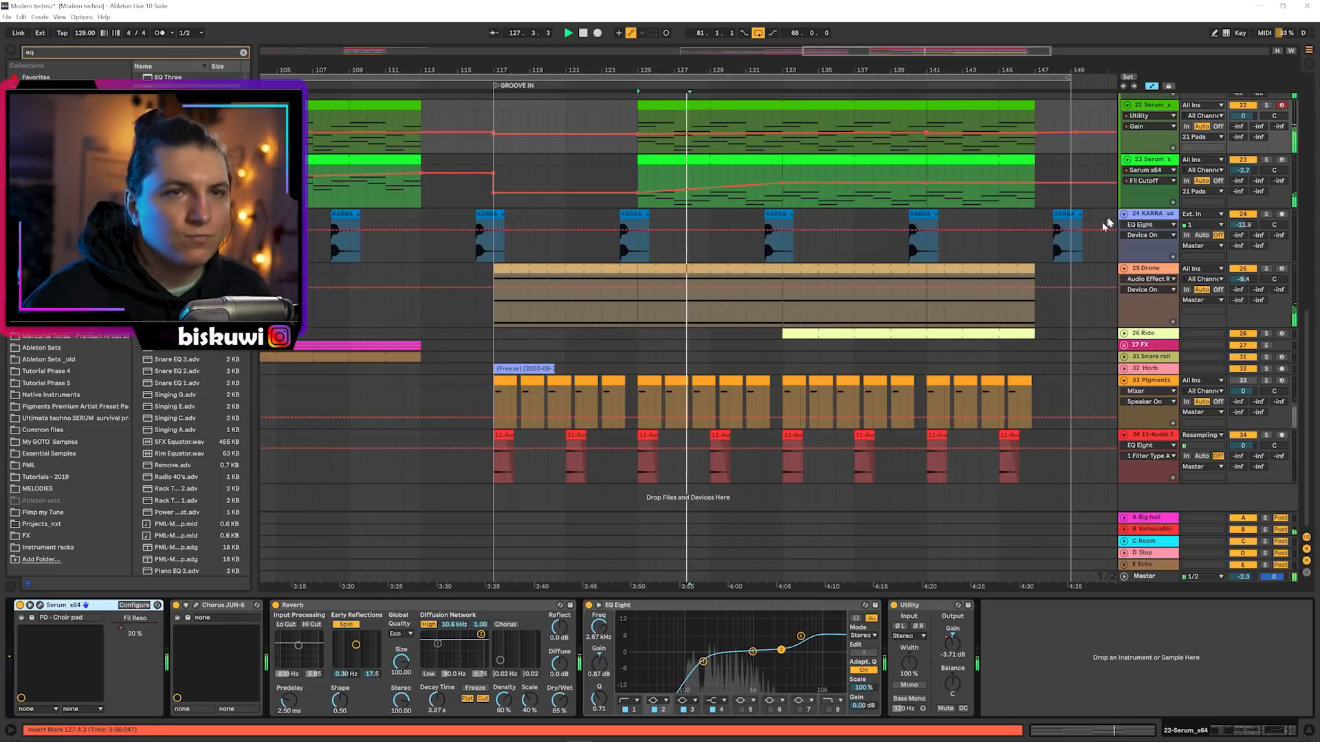
{"action": "double_click", "coordinate": [743, 180]}
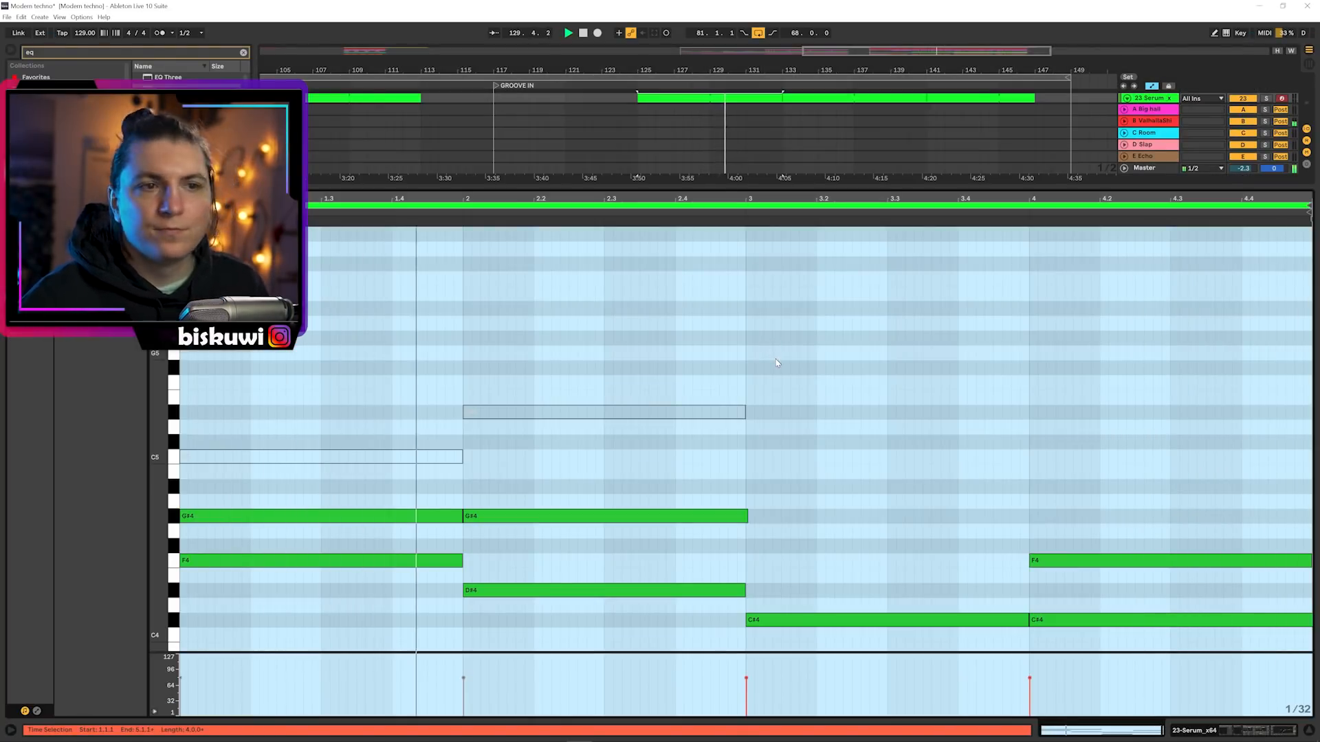
{"action": "key", "text": "shift+Tab"}
{"action": "left_click_drag", "start_coordinate": [793, 63], "coordinate": [653, 66]}
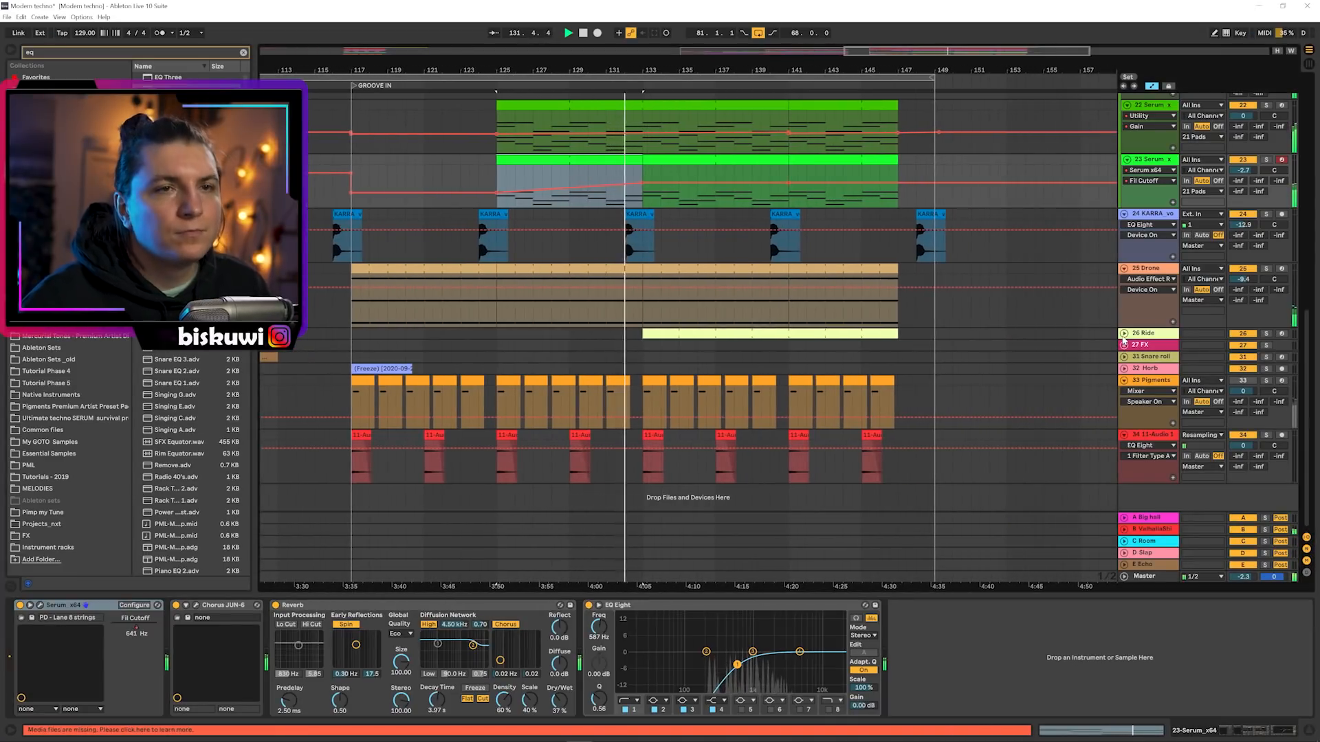
Inspect the note pattern of the Ride clip at bar 133 and show the Ride track's device chain
{"action": "double_click", "coordinate": [679, 335]}
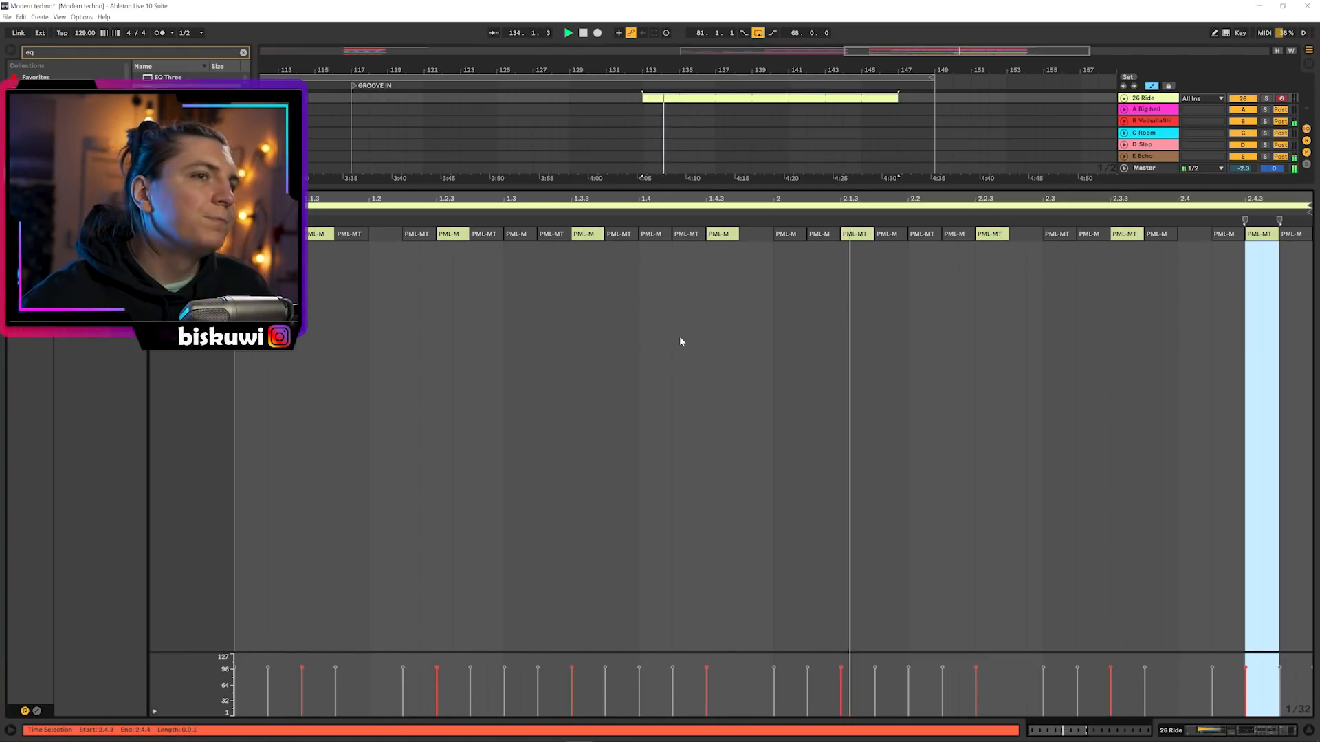
{"action": "key", "text": "shift+Tab"}
{"action": "left_click_drag", "start_coordinate": [764, 70], "coordinate": [741, 64]}
Expand the Low End group and unfold all the tracks inside it to follow their clips during the drop
{"action": "scroll", "coordinate": [842, 330], "scroll_direction": "up", "scroll_amount": 4}
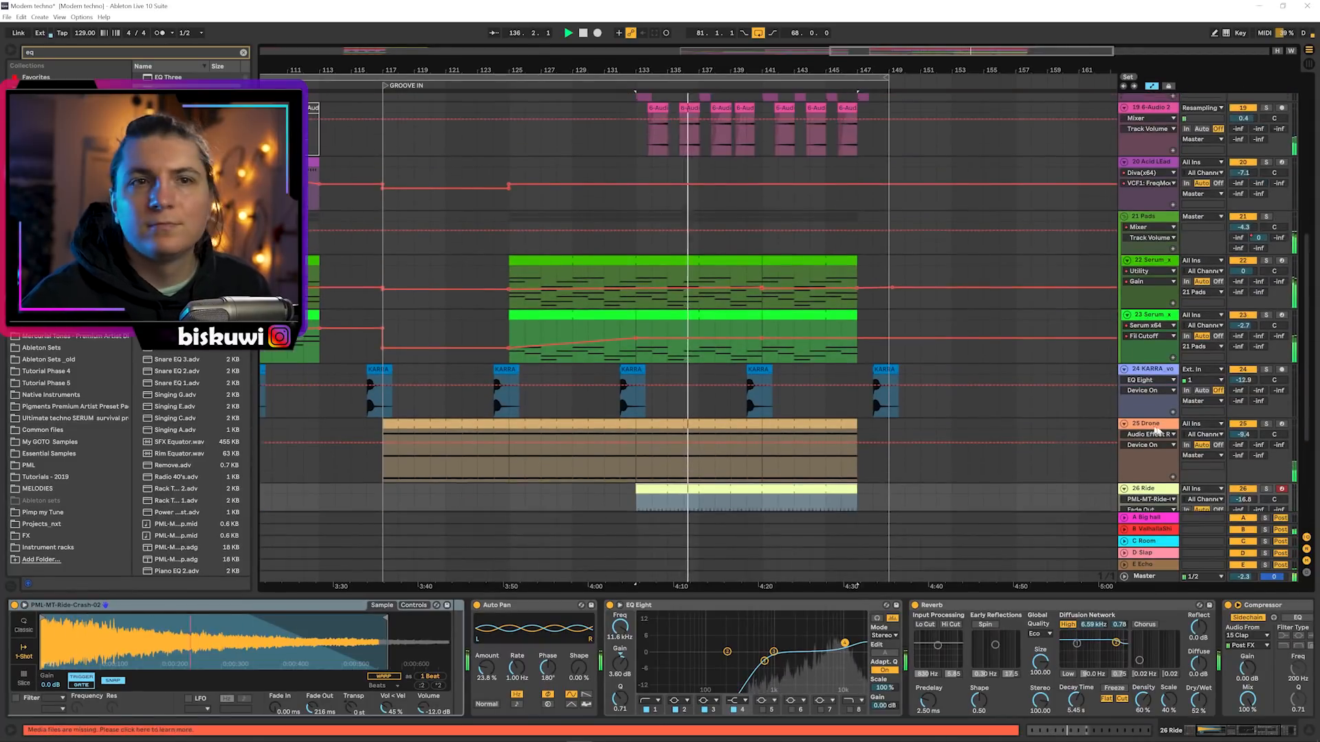
{"action": "scroll", "coordinate": [1157, 431], "scroll_direction": "up", "scroll_amount": 2}
{"action": "scroll", "coordinate": [1055, 213], "scroll_direction": "up", "scroll_amount": 5}
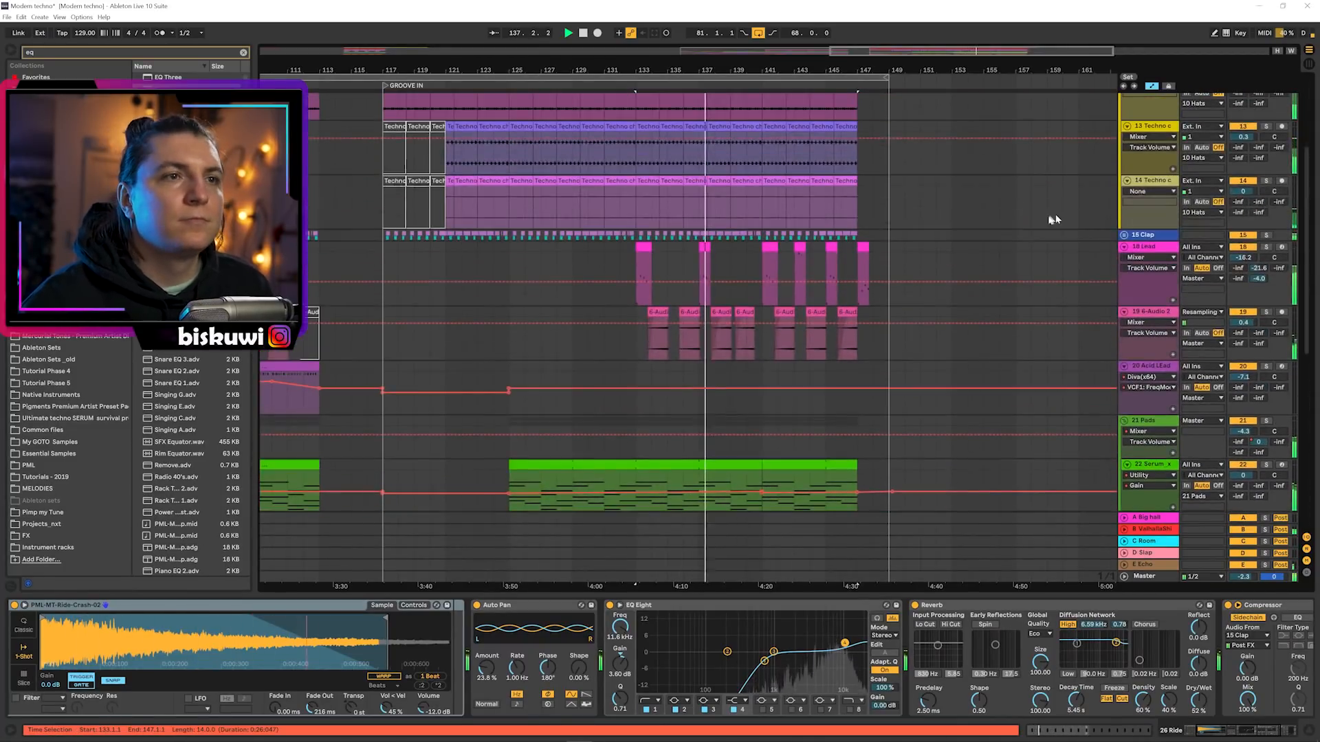
{"action": "scroll", "coordinate": [1051, 253], "scroll_direction": "up", "scroll_amount": 5}
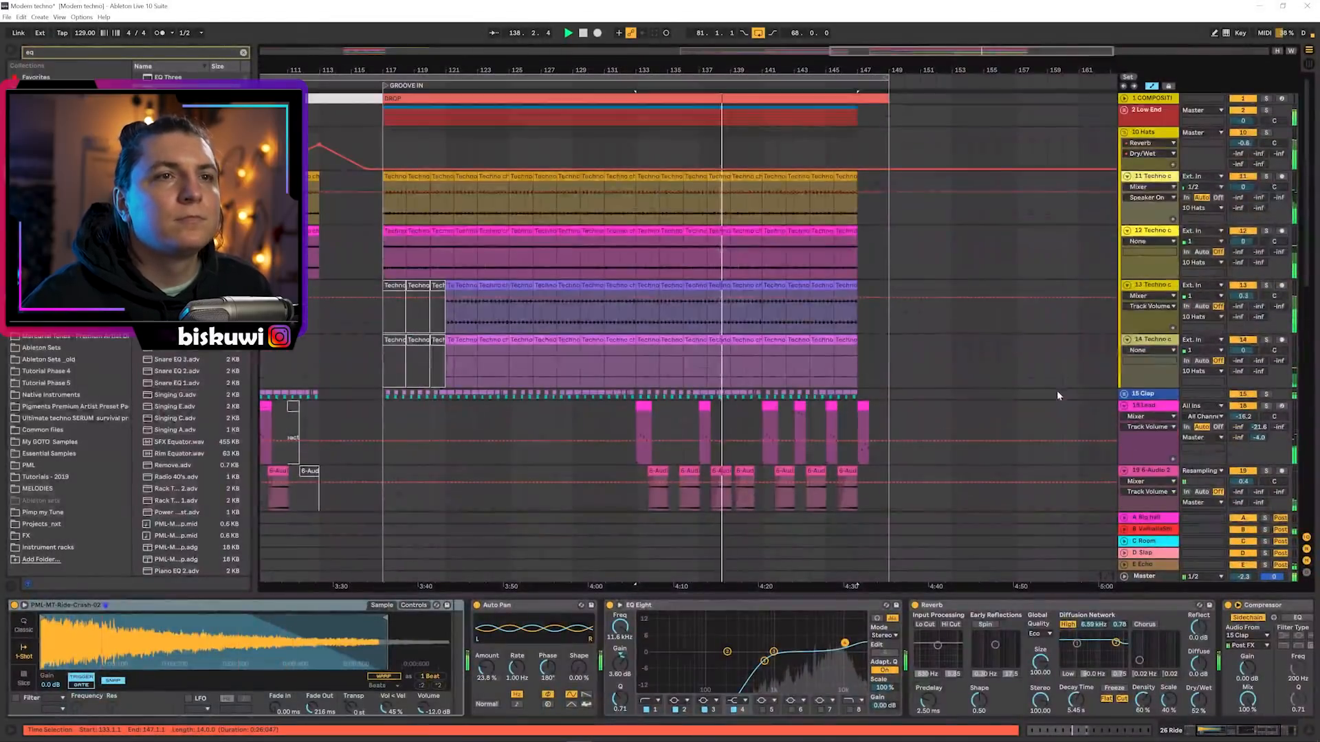
{"action": "left_click", "coordinate": [1123, 110]}
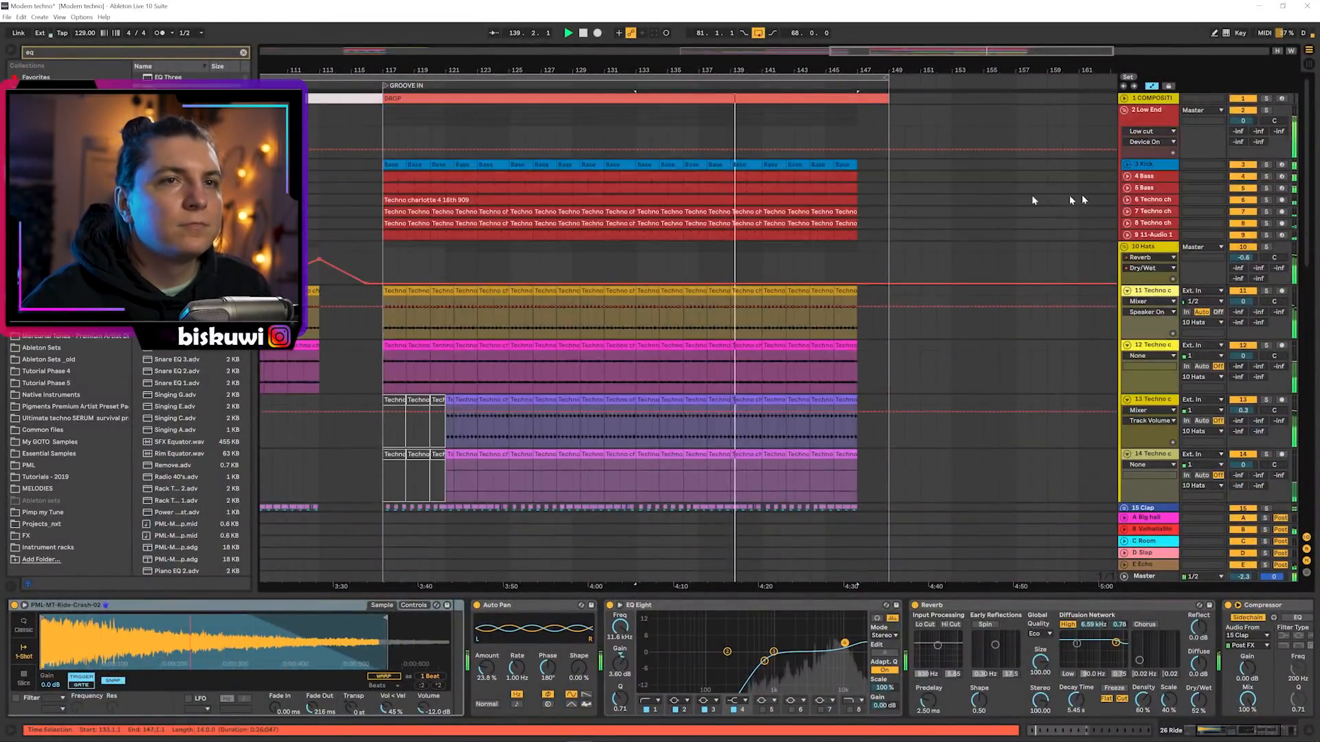
{"action": "left_click", "coordinate": [1128, 177], "text": "alt"}
{"action": "scroll", "coordinate": [971, 391], "scroll_direction": "down", "scroll_amount": 2}
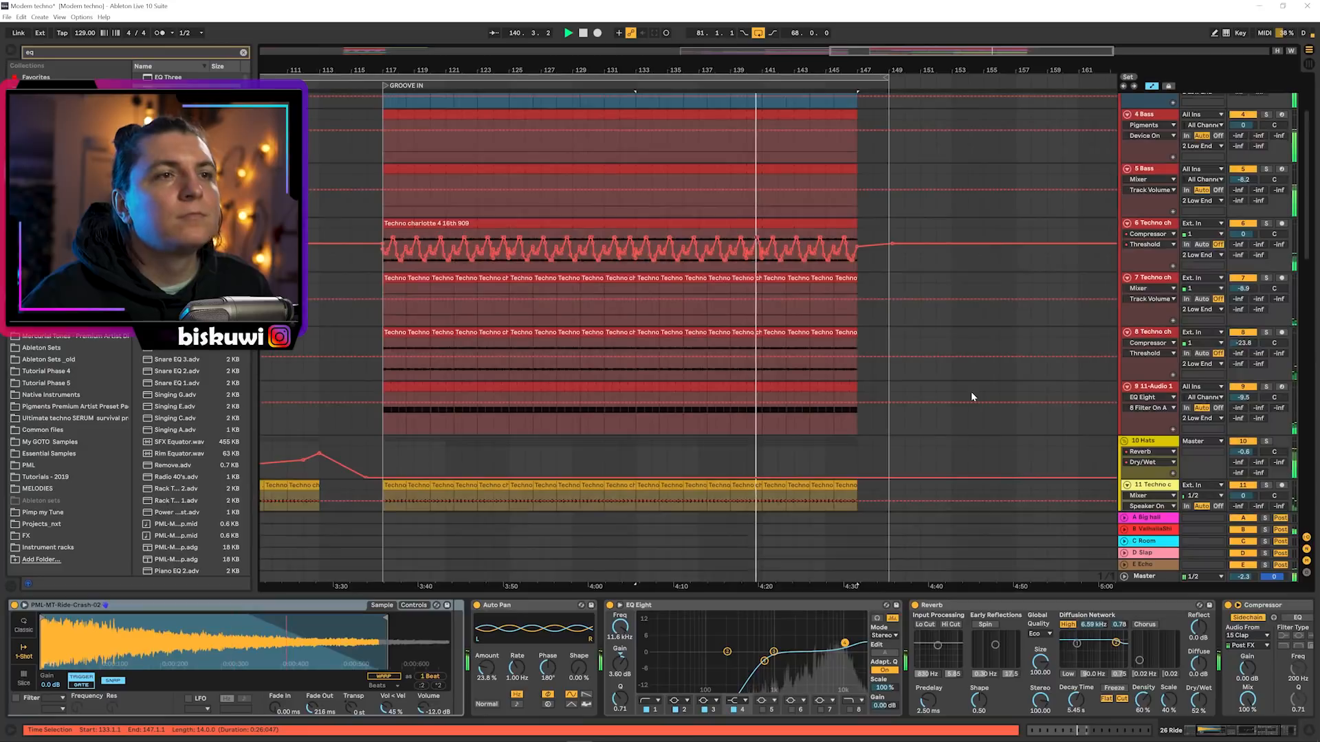
Extend the arrangement loop to a length of 78 bars, ending at bar 159
{"action": "left_click_drag", "start_coordinate": [834, 68], "coordinate": [954, 92]}
{"action": "scroll", "coordinate": [986, 286], "scroll_direction": "up", "scroll_amount": 3}
{"action": "scroll", "coordinate": [793, 348], "scroll_direction": "down", "scroll_amount": 10}
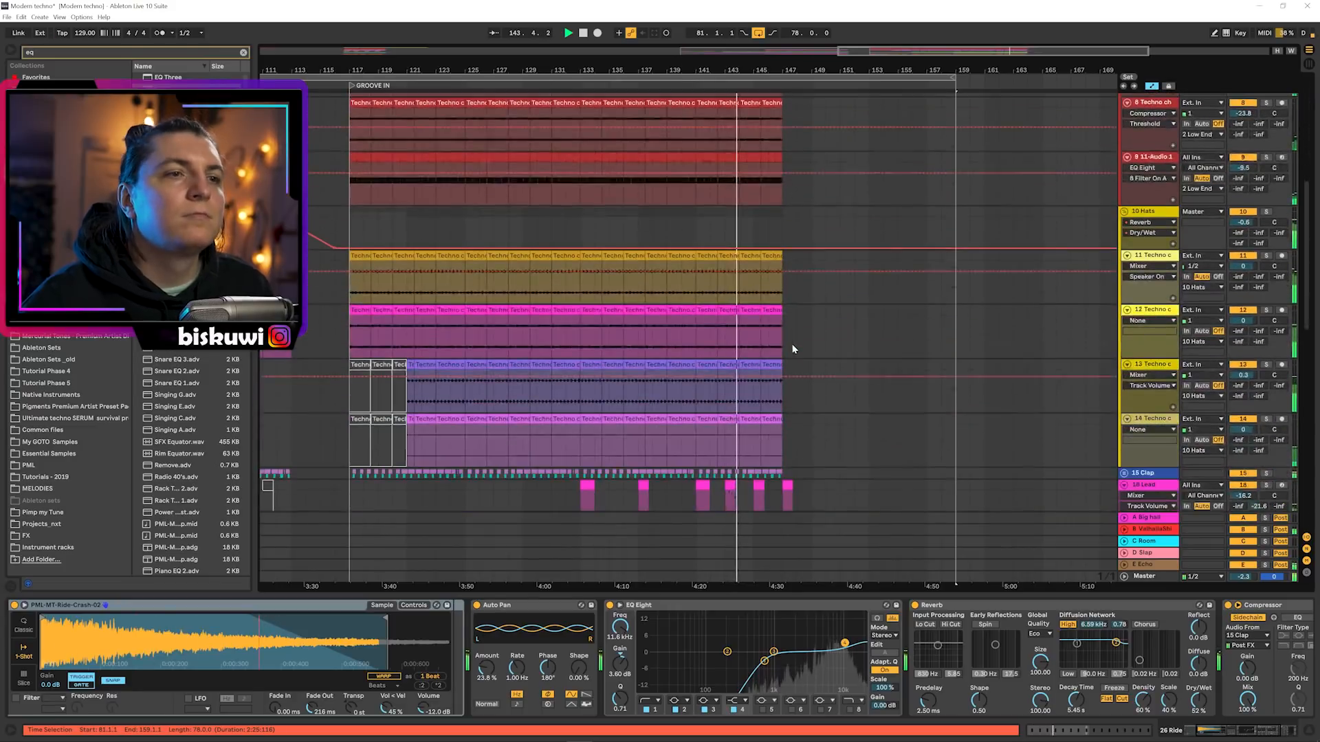
Inspect the MIDI notes of the Lead clips at bars 147 and 145, and show the Lead track's device chain
{"action": "scroll", "coordinate": [792, 347], "scroll_direction": "down", "scroll_amount": 5}
{"action": "double_click", "coordinate": [789, 371]}
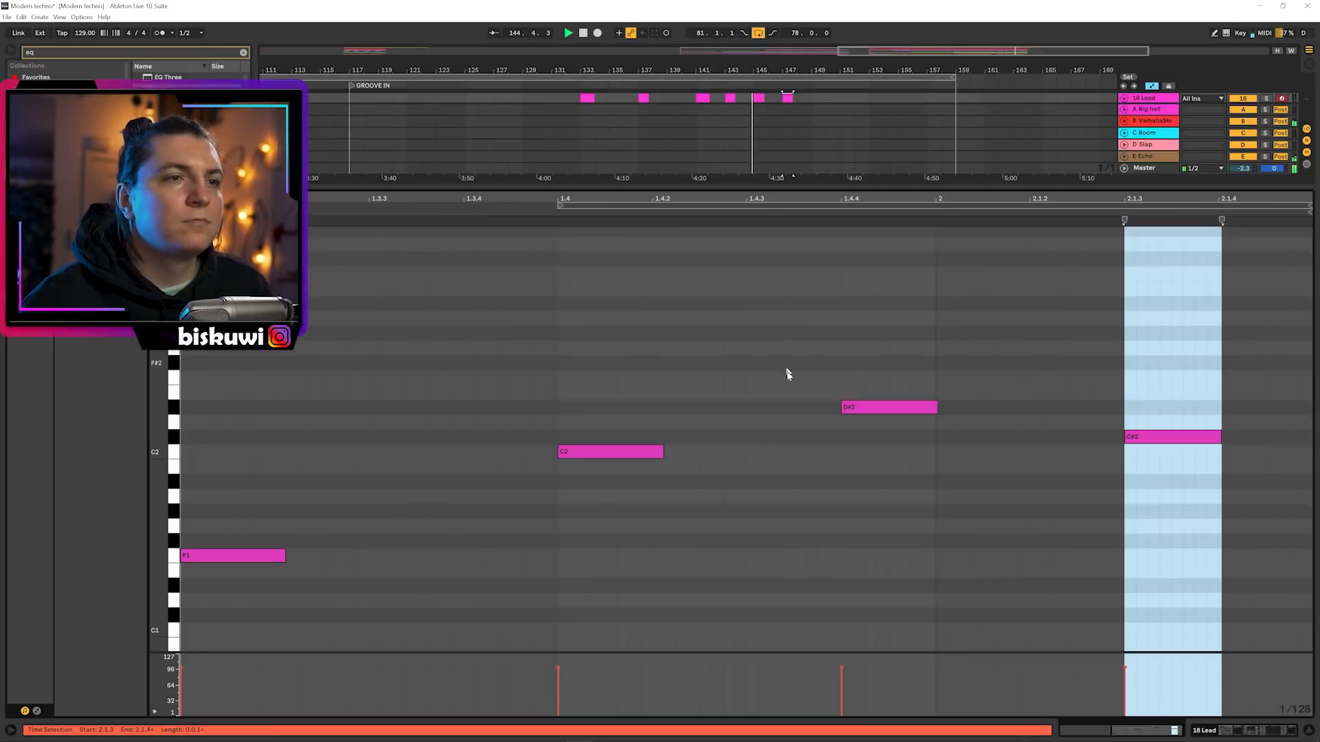
{"action": "key", "text": "shift+Tab"}
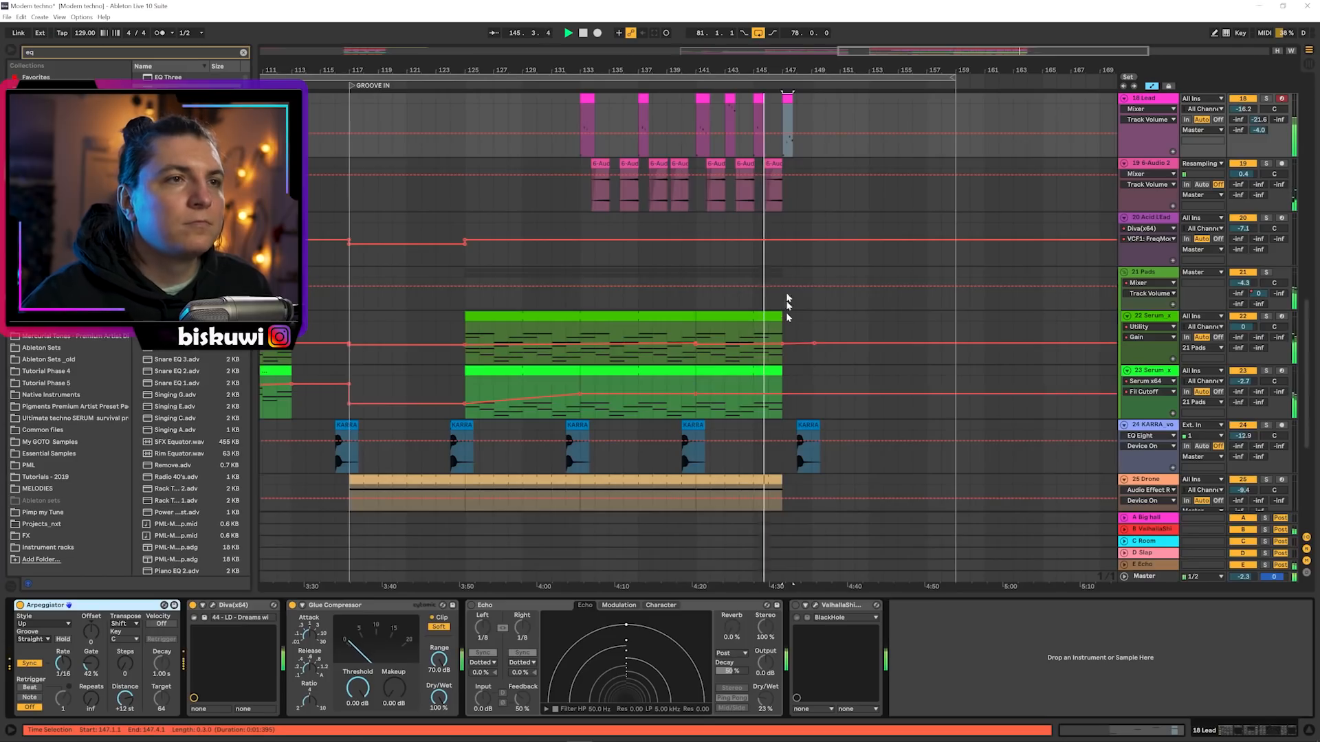
{"action": "double_click", "coordinate": [757, 100]}
{"action": "key", "text": "shift+Tab"}
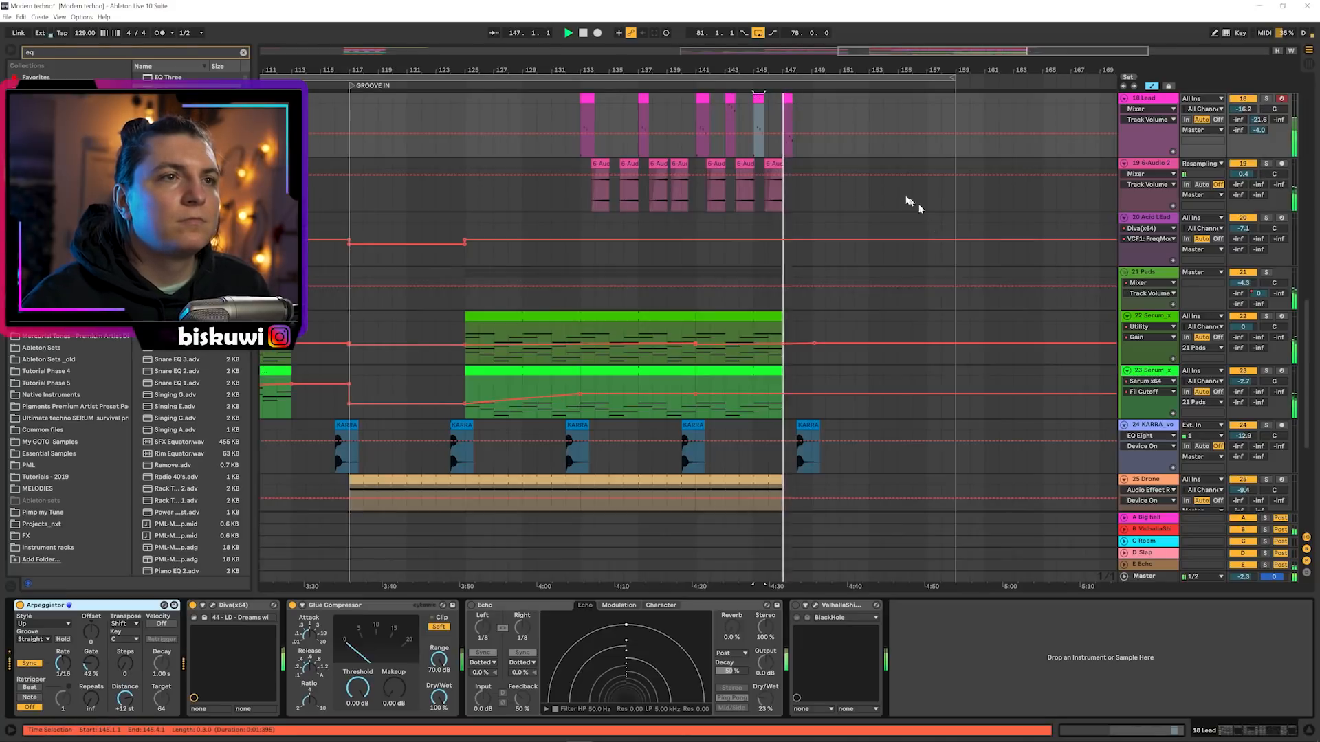
{"action": "scroll", "coordinate": [896, 359], "scroll_direction": "up", "scroll_amount": 3}
{"action": "scroll", "coordinate": [902, 366], "scroll_direction": "down", "scroll_amount": 2}
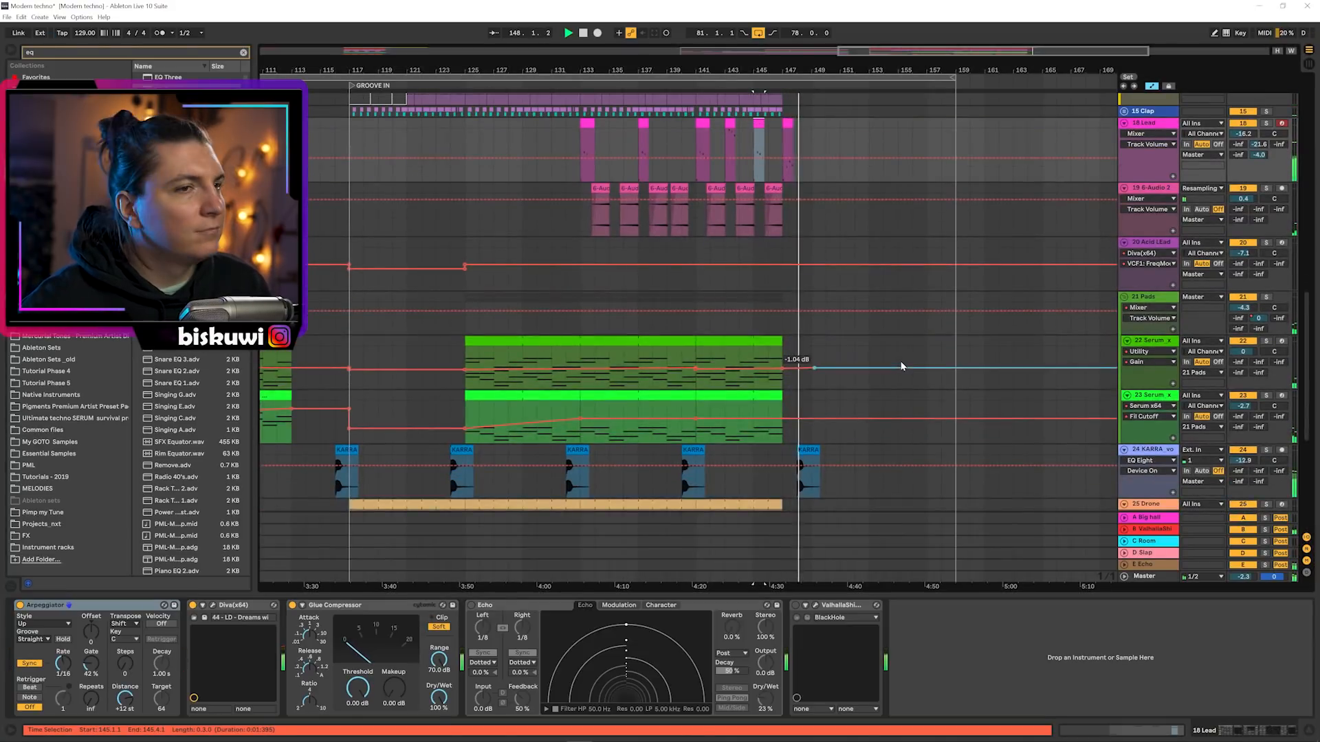